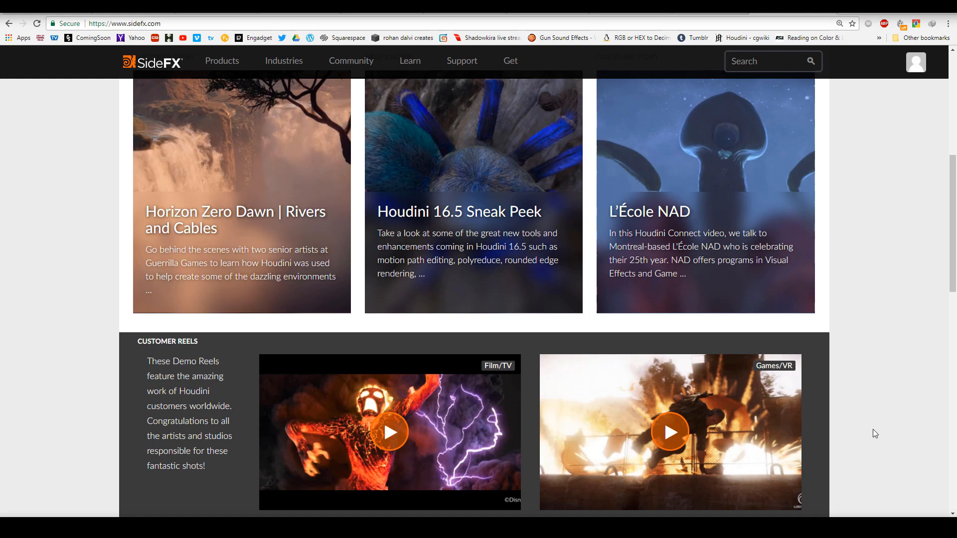
scroll(873, 430, up, 3)
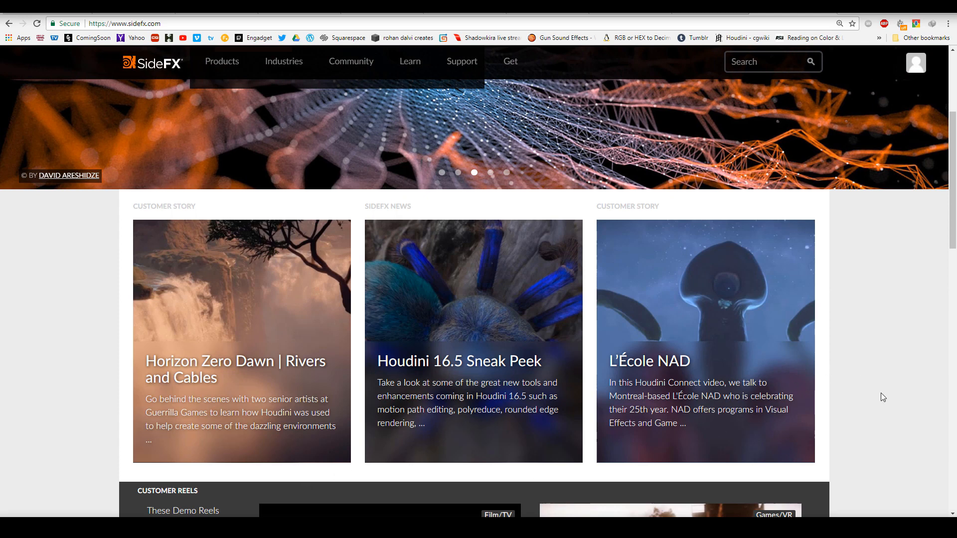
scroll(881, 394, down, 2)
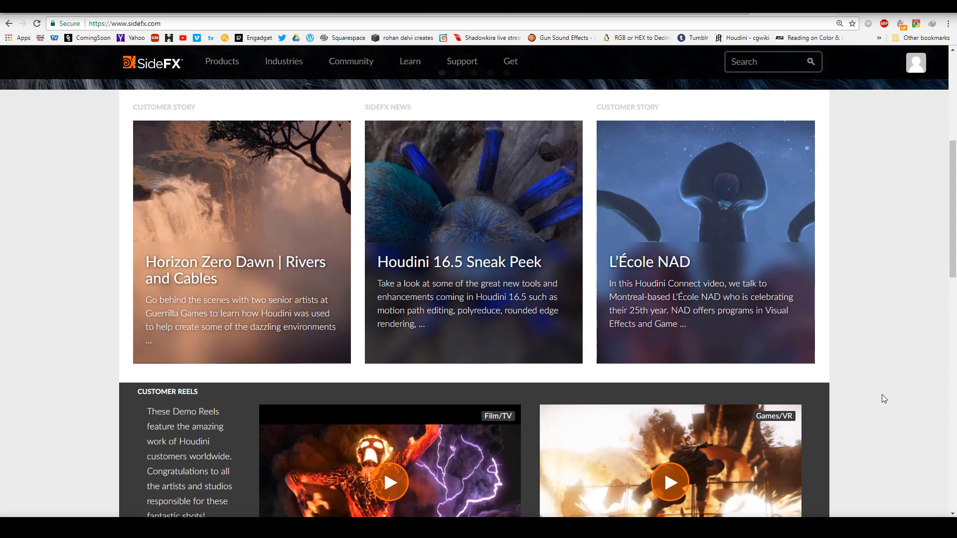
scroll(881, 399, down, 2)
scroll(881, 399, up, 1)
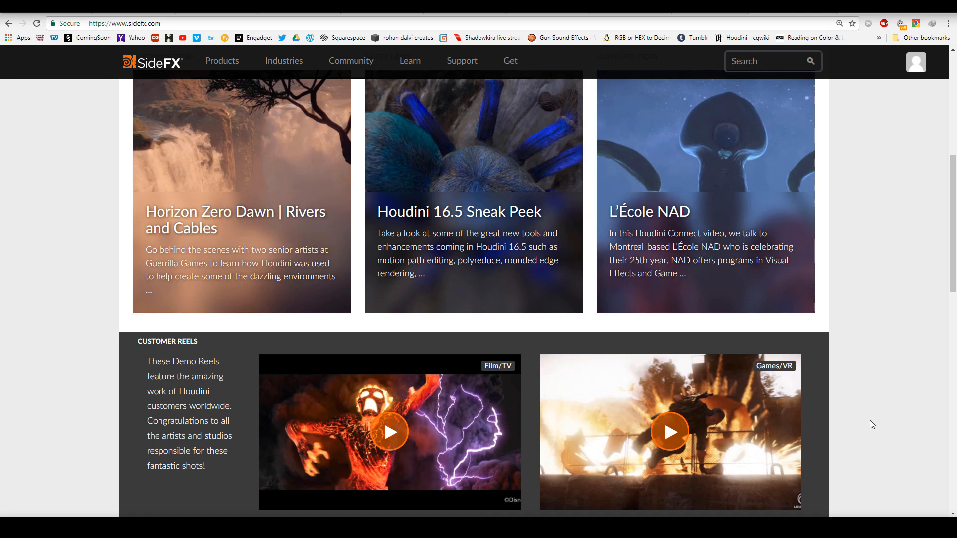
scroll(870, 421, up, 1)
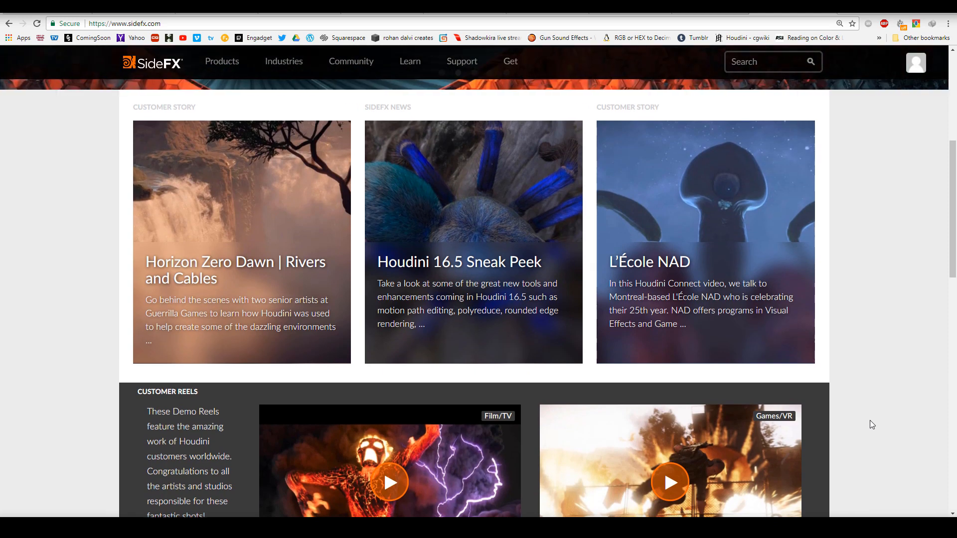
scroll(870, 421, down, 1)
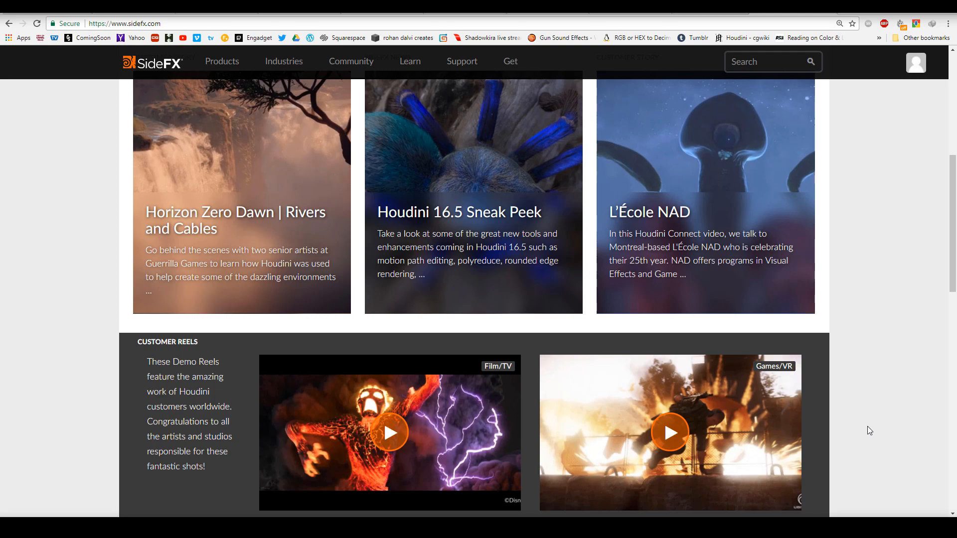
Open the Houdini download page from the SideFX home page
scroll(867, 426, up, 7)
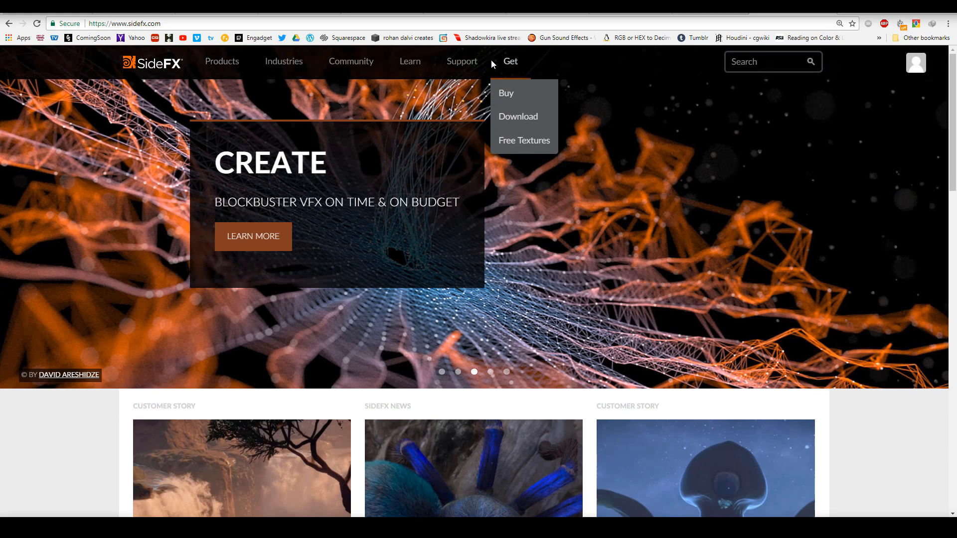
mouse_move(475, 61)
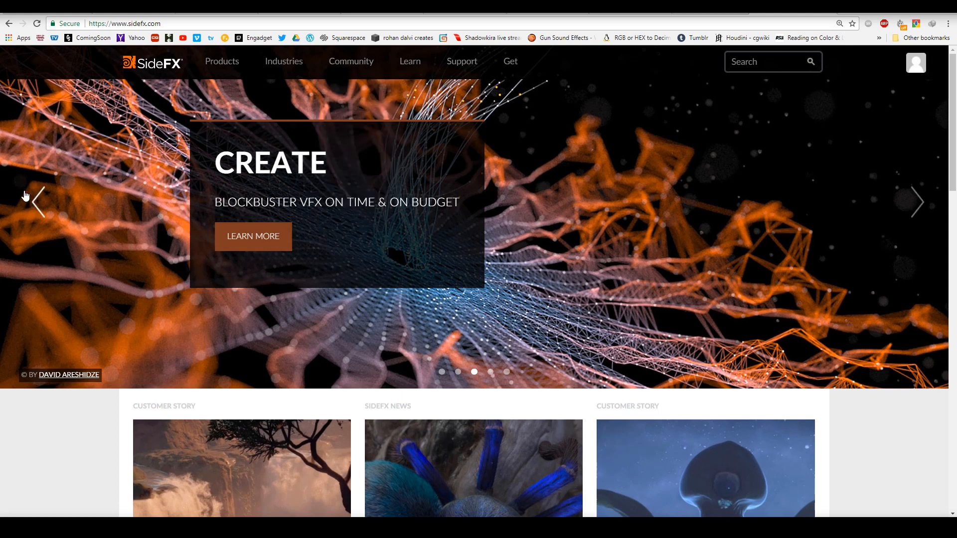
click(25, 194)
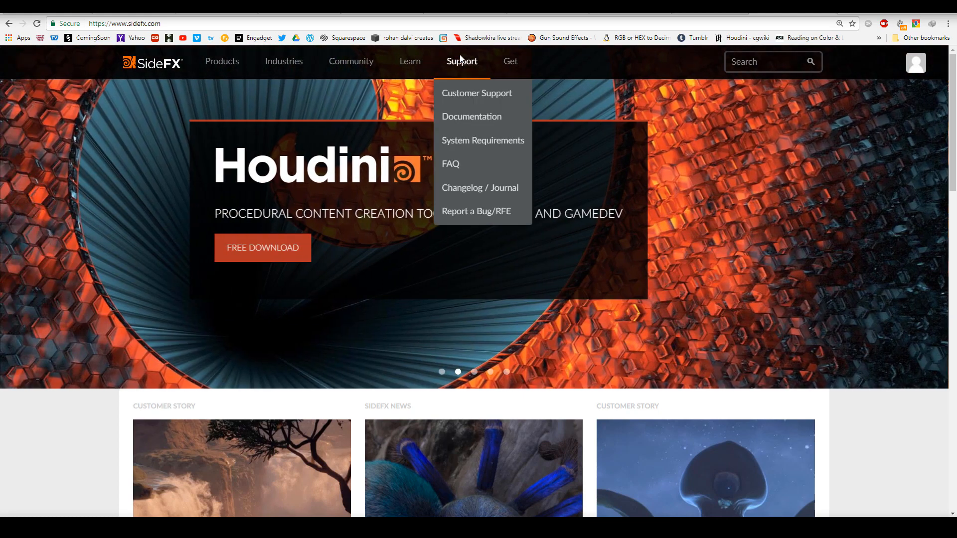
mouse_move(507, 61)
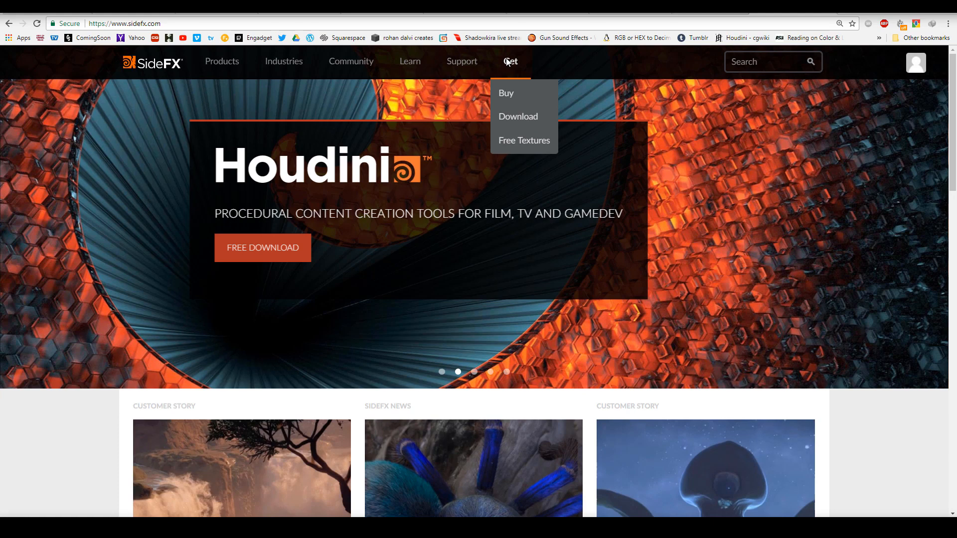
click(521, 117)
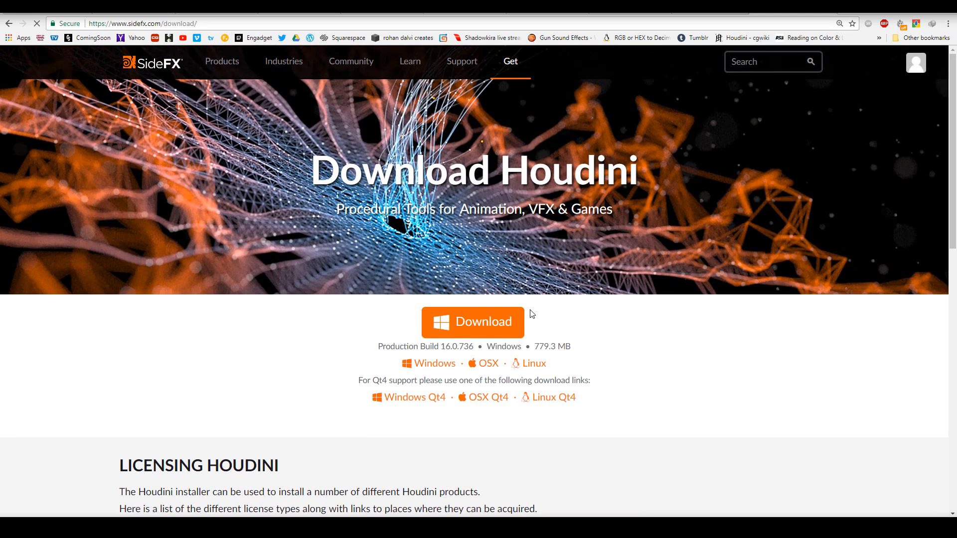
Review the Houdini license types on the download page and open the daily builds page
scroll(620, 343, down, 5)
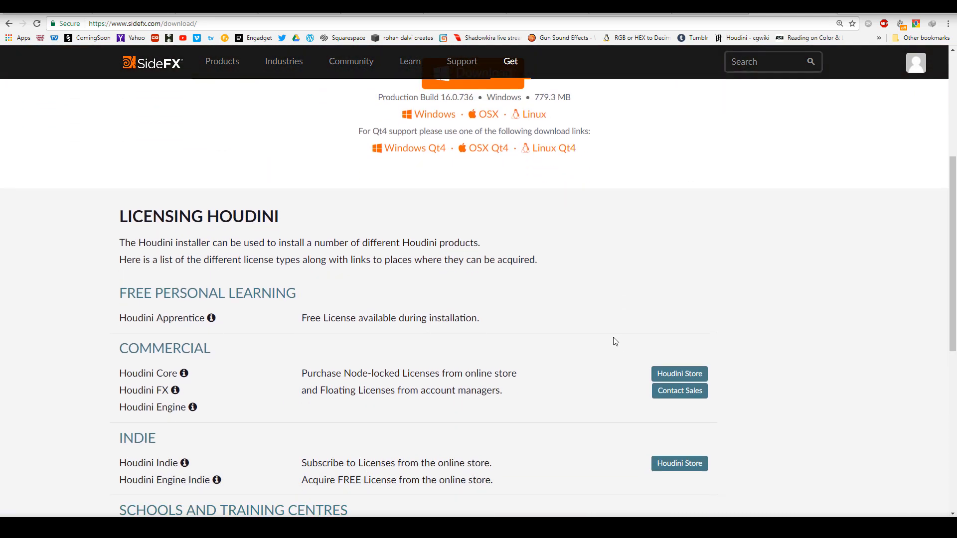
scroll(552, 325, down, 2)
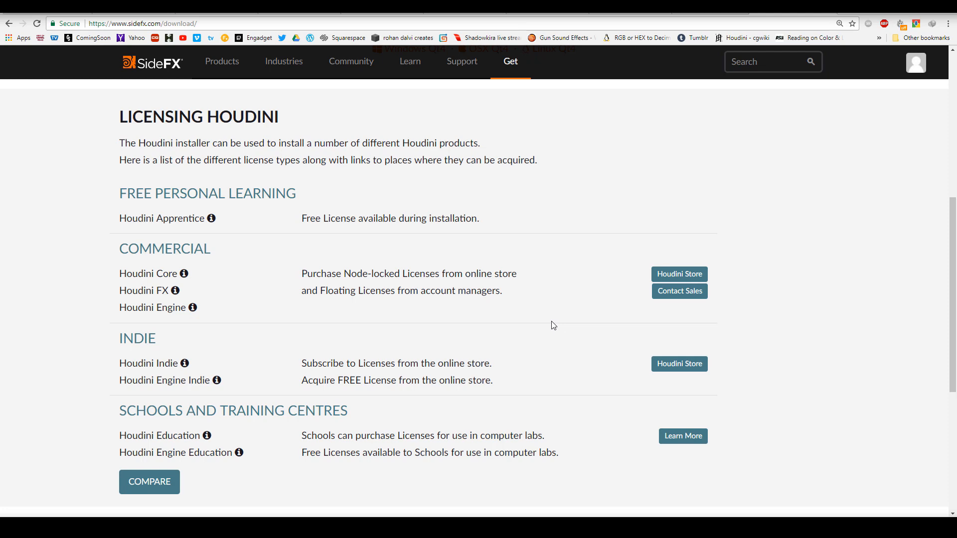
scroll(554, 325, down, 1)
scroll(552, 325, down, 4)
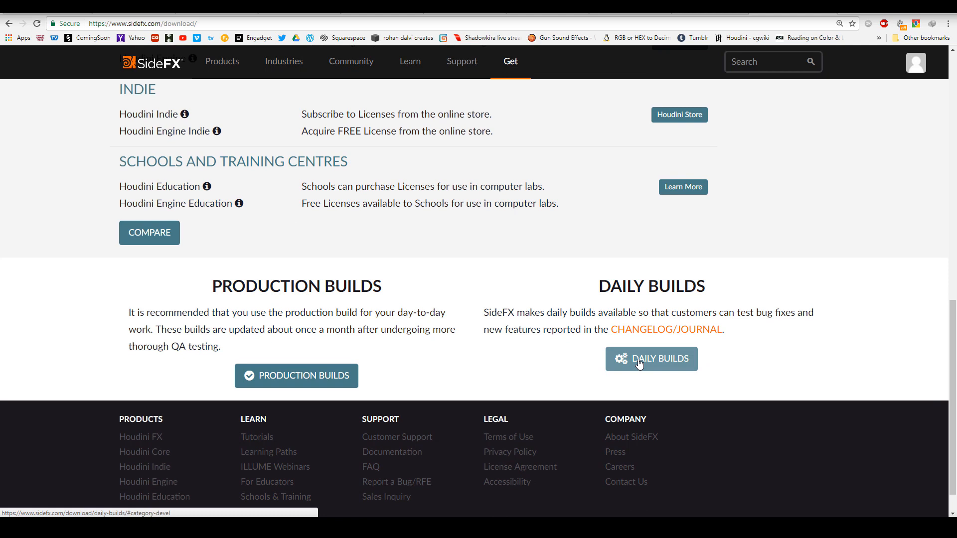
click(671, 359)
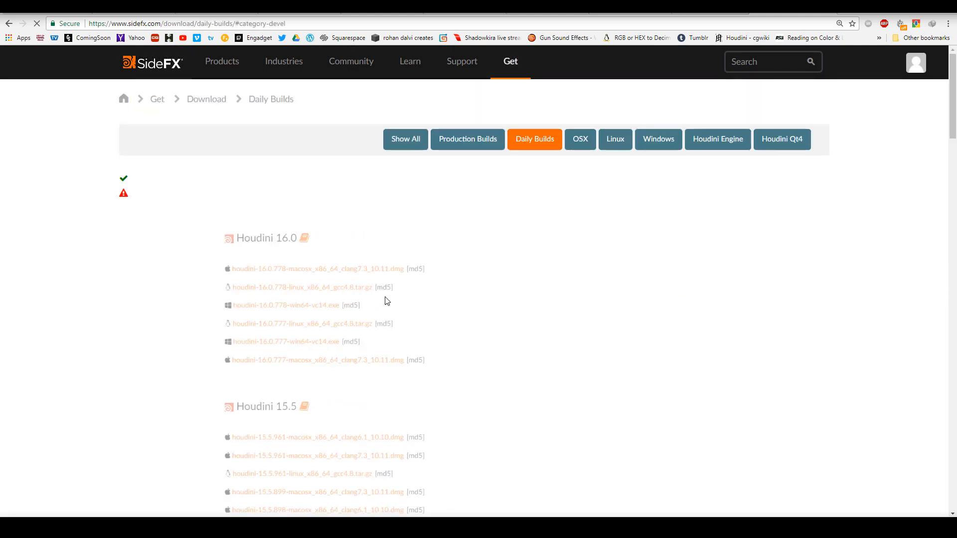
Examine the daily builds listed for Houdini 16.0 and 15.5 and the legend marking production builds and builds with serious test failures
scroll(73, 299, down, 2)
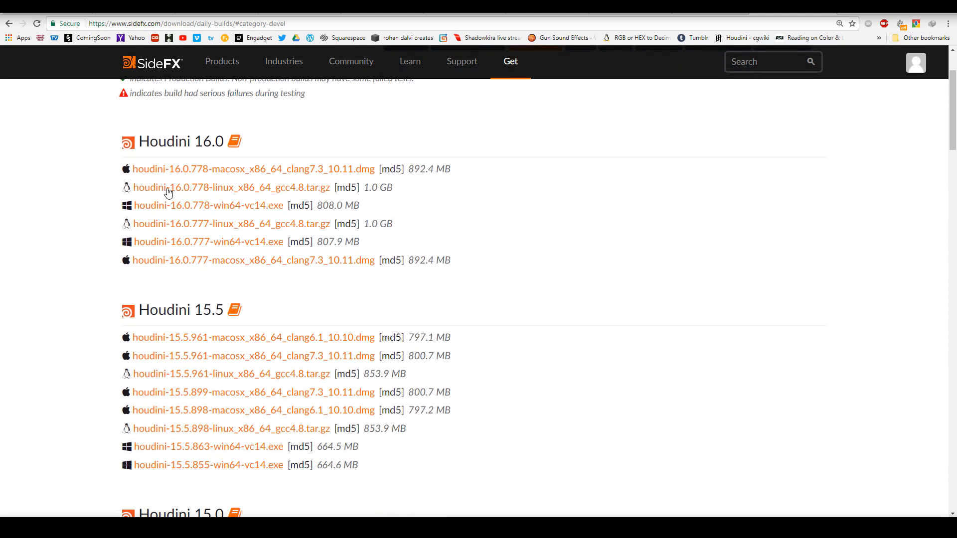
scroll(33, 287, up, 1)
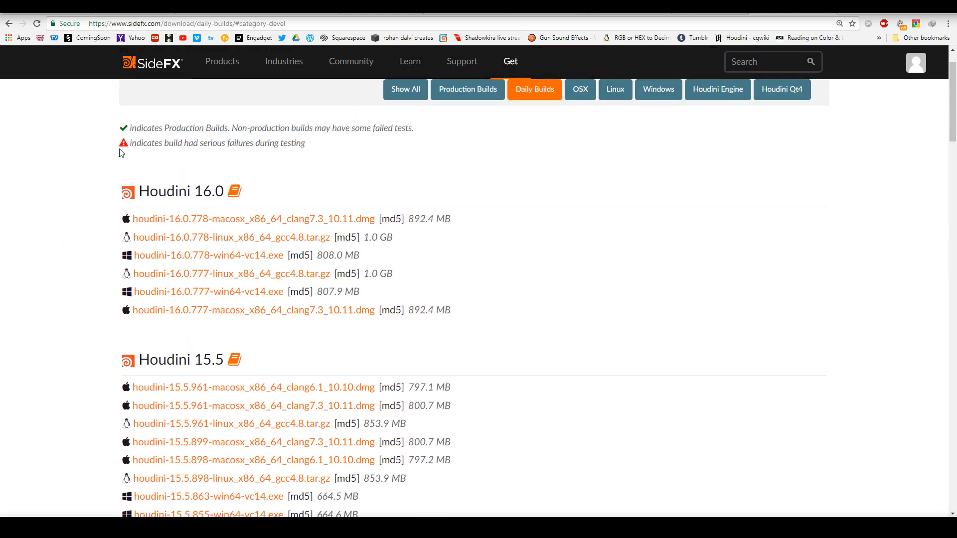
drag(131, 146, 301, 144)
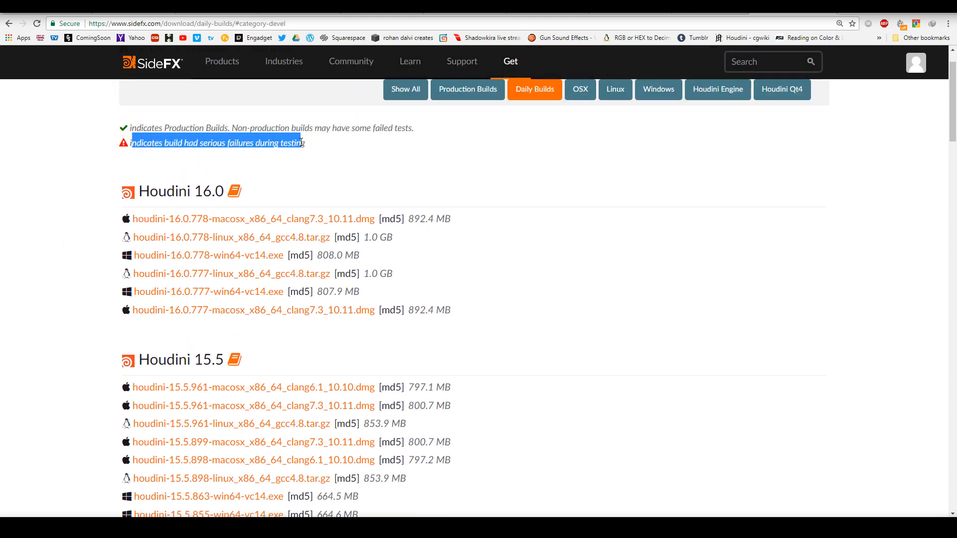
click(129, 145)
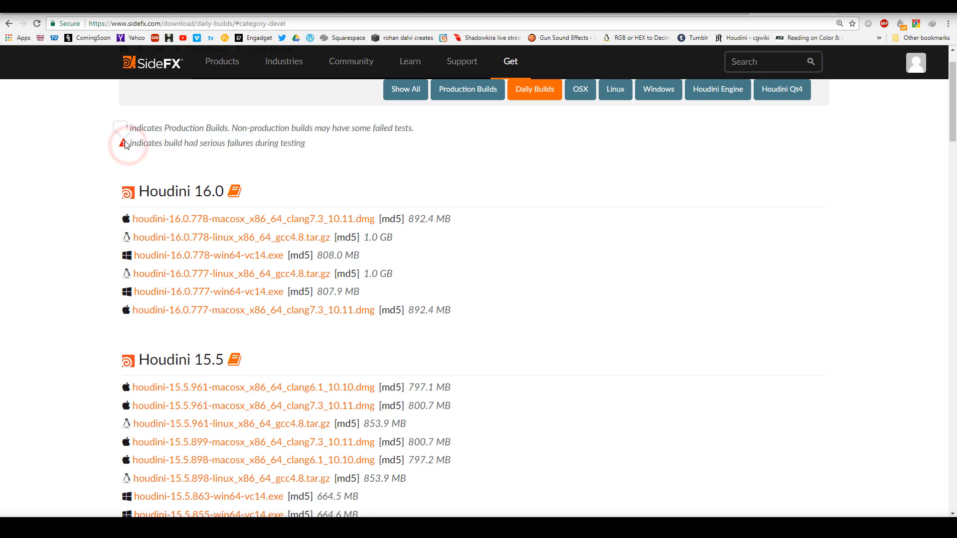
click(190, 141)
scroll(446, 294, down, 2)
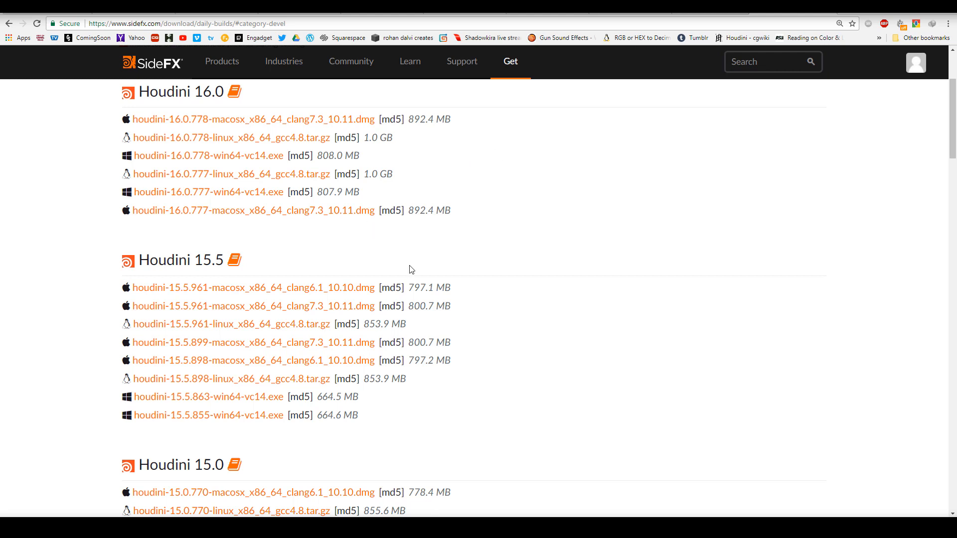
scroll(516, 301, up, 3)
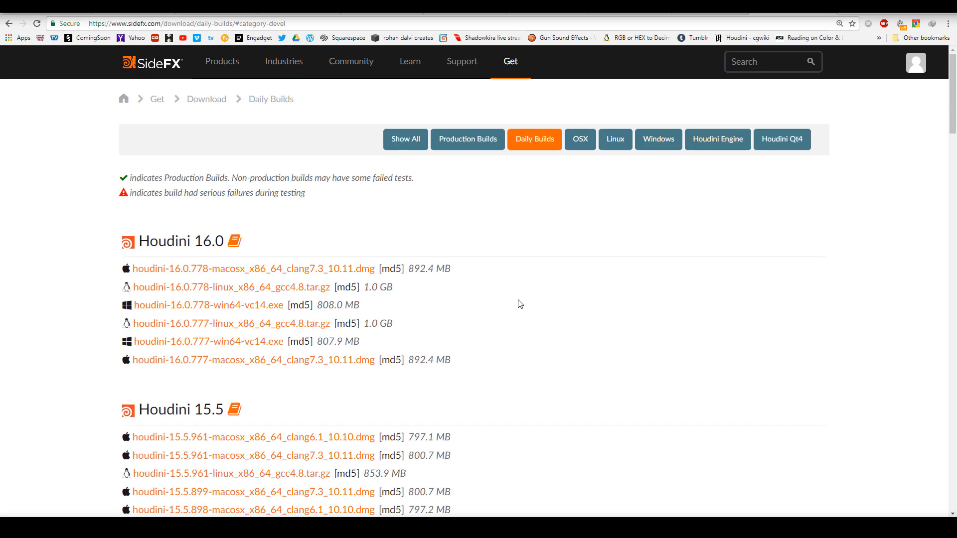
scroll(516, 301, down, 1)
scroll(520, 304, up, 1)
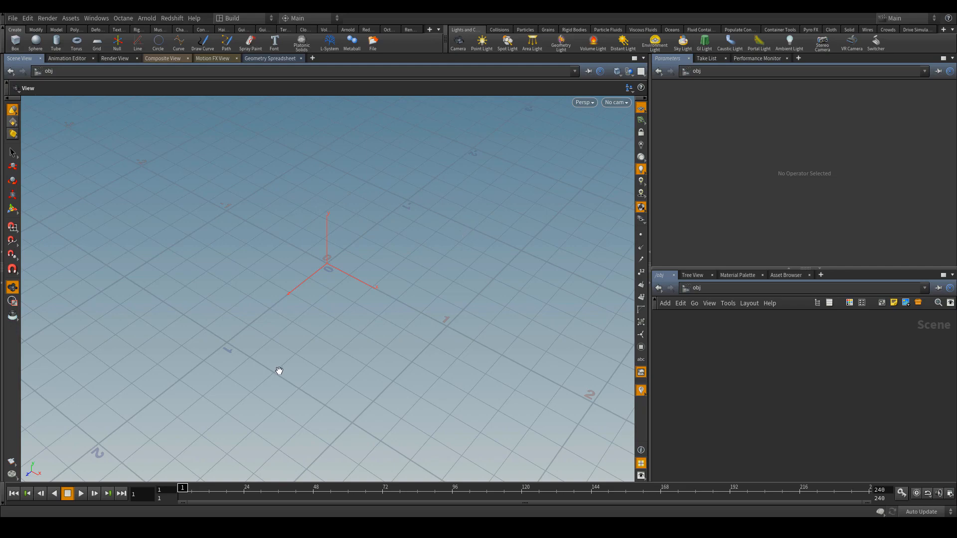
Create a sphere at the origin of the Houdini scene and clear its selection in the node network
mouse_move(498, 442)
mouse_down()
mouse_move(480, 389)
mouse_move(400, 406)
mouse_move(427, 335)
mouse_move(487, 307)
mouse_move(551, 412)
mouse_move(514, 424)
mouse_move(476, 373)
mouse_move(519, 413)
mouse_move(515, 387)
mouse_move(542, 411)
mouse_move(511, 416)
mouse_move(508, 395)
mouse_move(498, 412)
mouse_up()
click(378, 293)
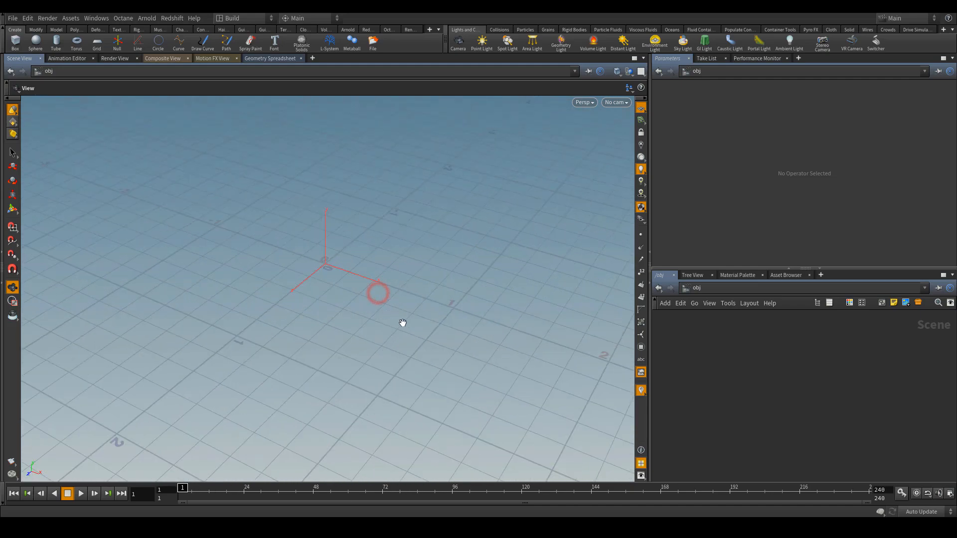
mouse_move(402, 316)
middle_down()
mouse_move(359, 342)
mouse_move(354, 329)
mouse_move(395, 314)
middle_up()
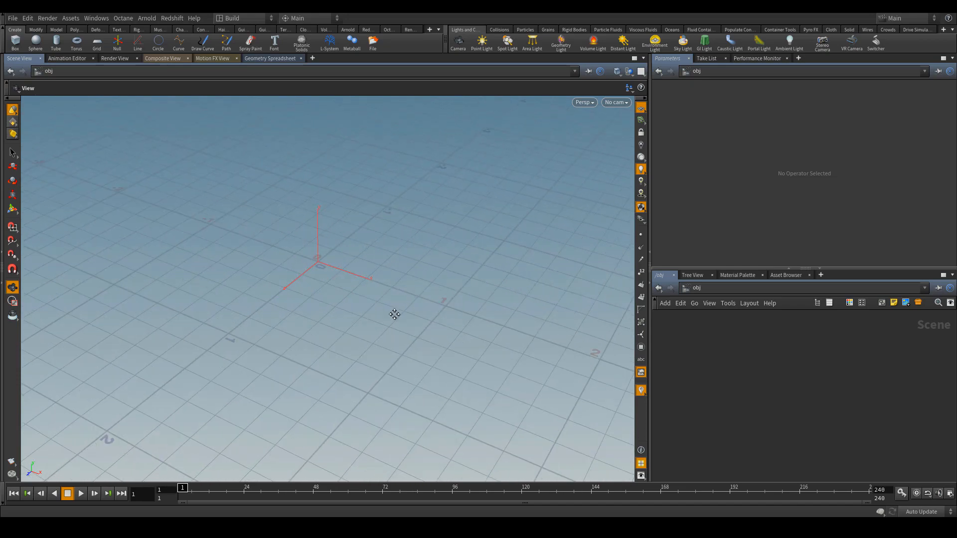
right_drag(379, 372, 376, 332)
mouse_move(370, 335)
mouse_down()
mouse_move(421, 260)
mouse_move(337, 312)
mouse_move(368, 314)
mouse_up()
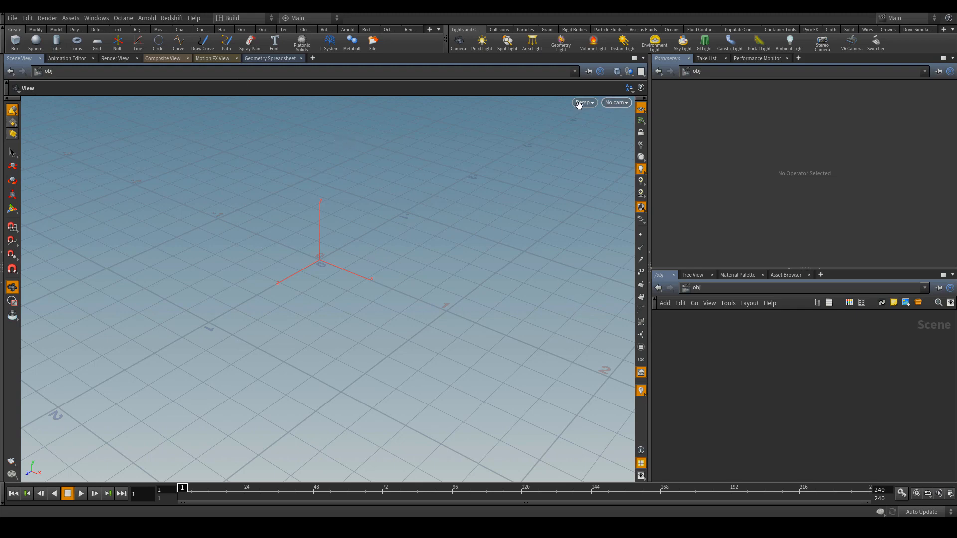
click(35, 40)
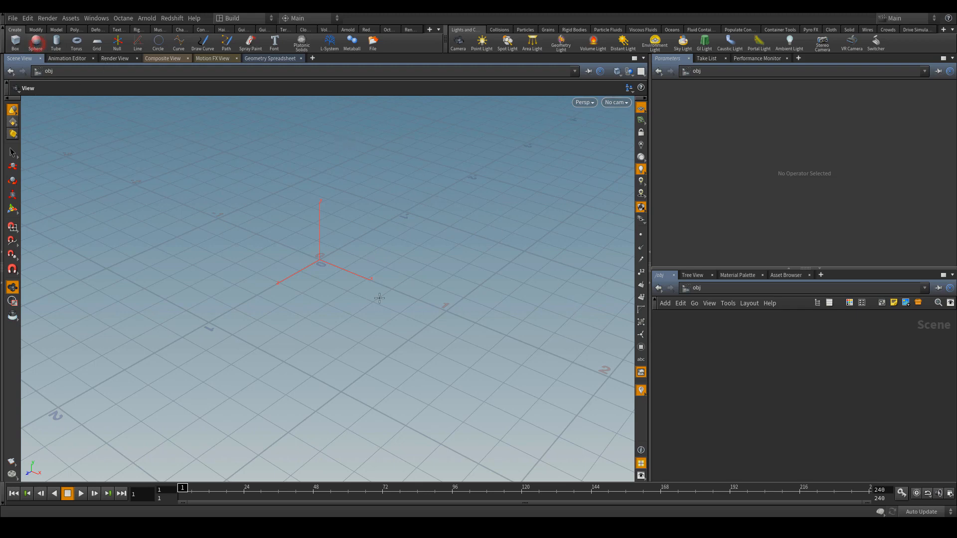
click(319, 259)
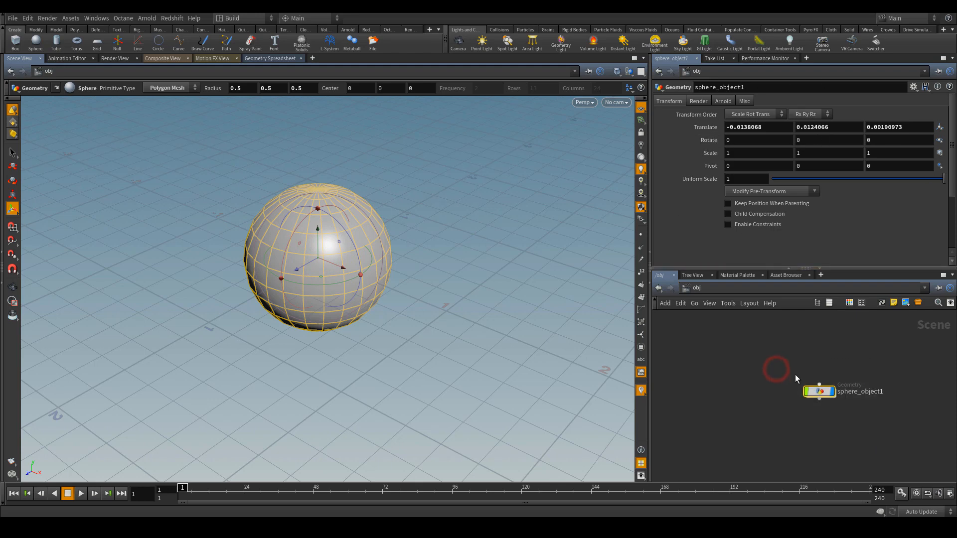
scroll(838, 411, up, 4)
mouse_move(809, 372)
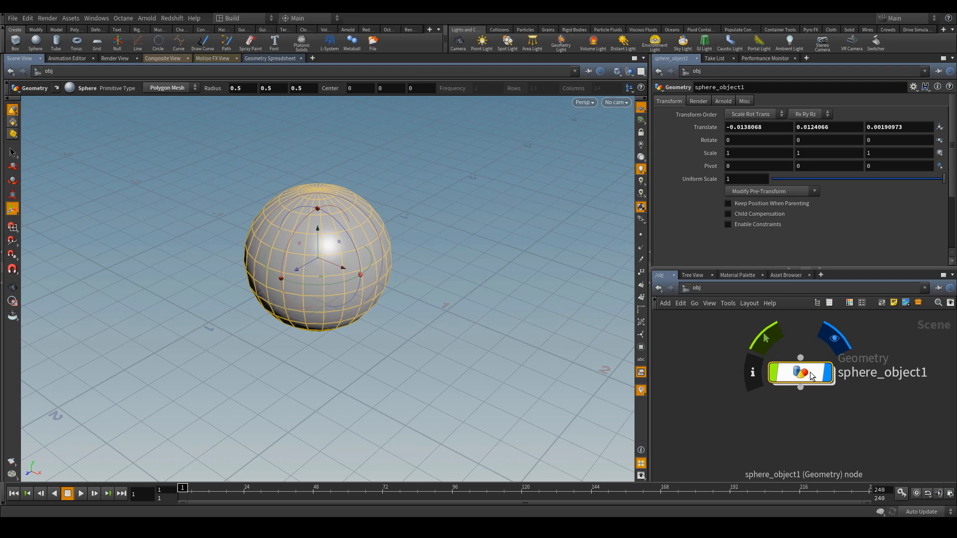
click(721, 373)
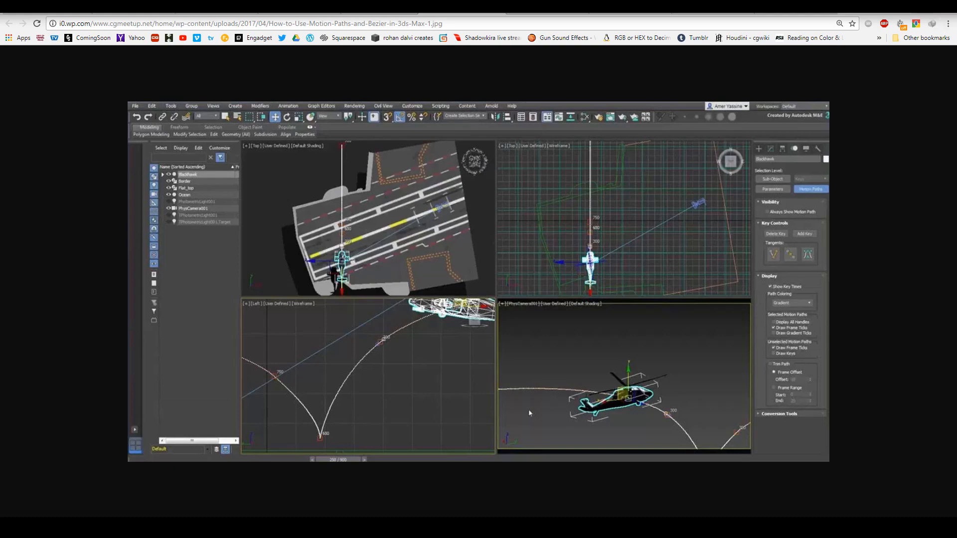
Restore the browser window with the 3ds Max motion path image, widen it and place it beside Houdini's node network for comparison
click(923, 7)
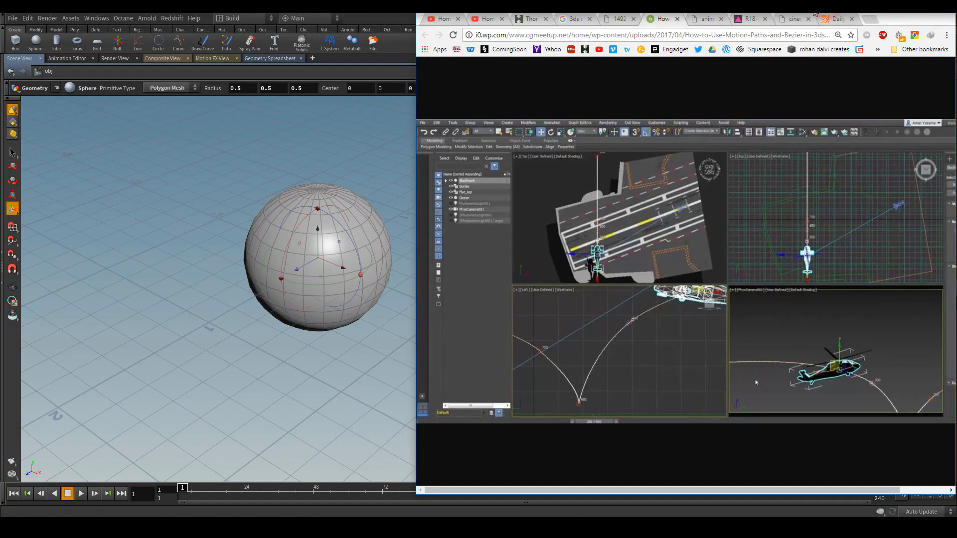
drag(820, 14, 387, 28)
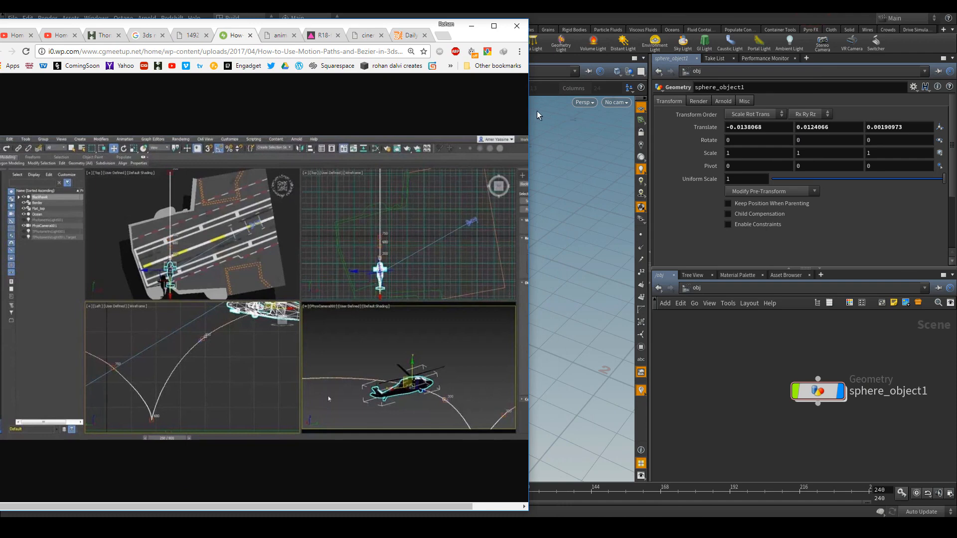
drag(532, 111, 683, 116)
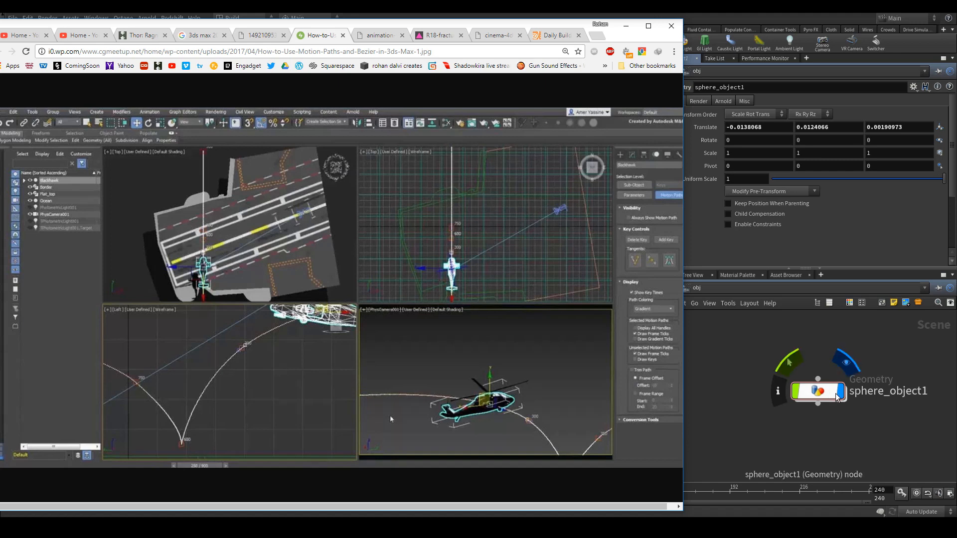
mouse_move(836, 398)
drag(550, 26, 498, 21)
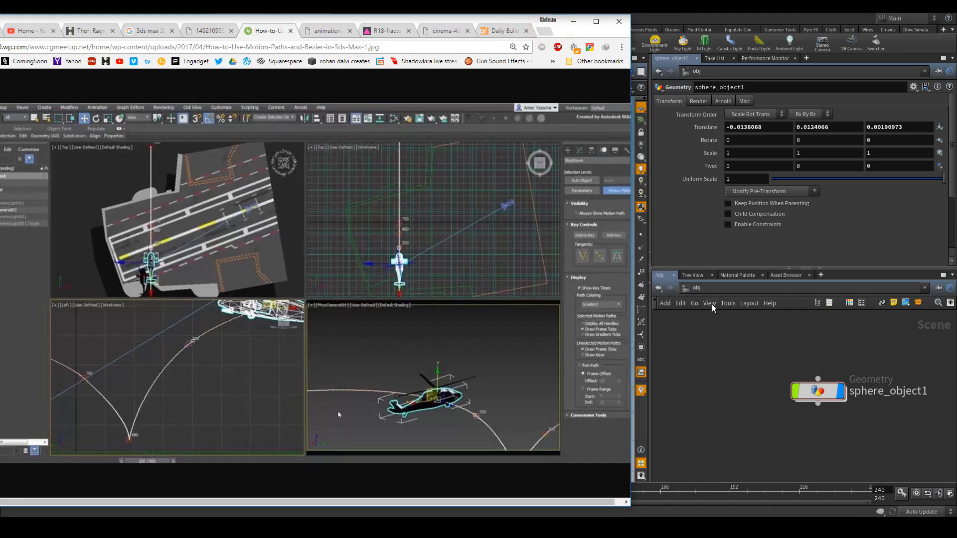
Switch the object network display to List mode
click(694, 303)
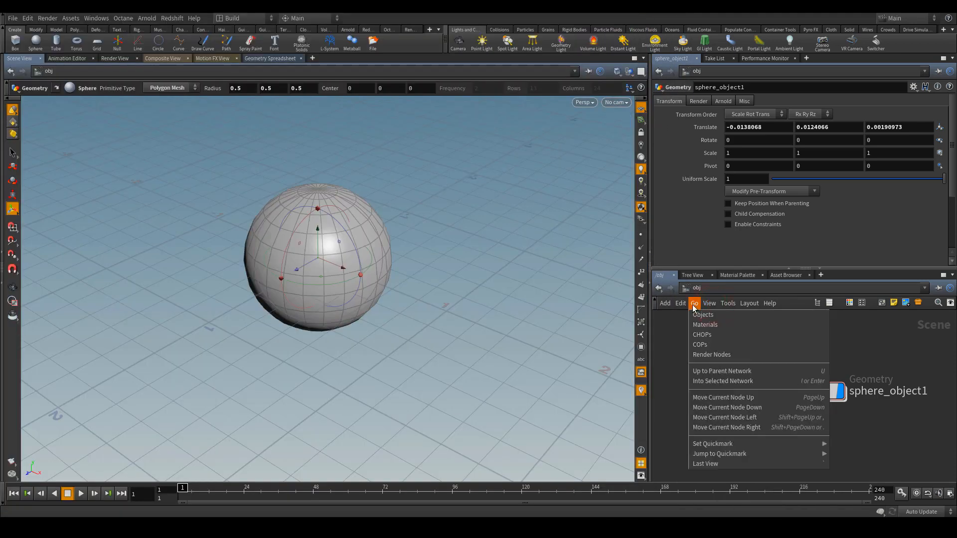
mouse_move(728, 304)
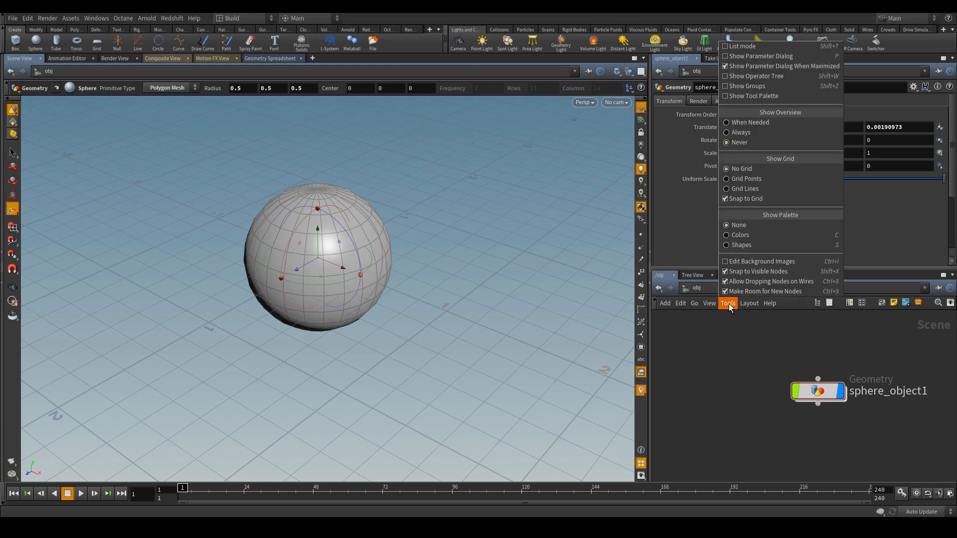
click(744, 47)
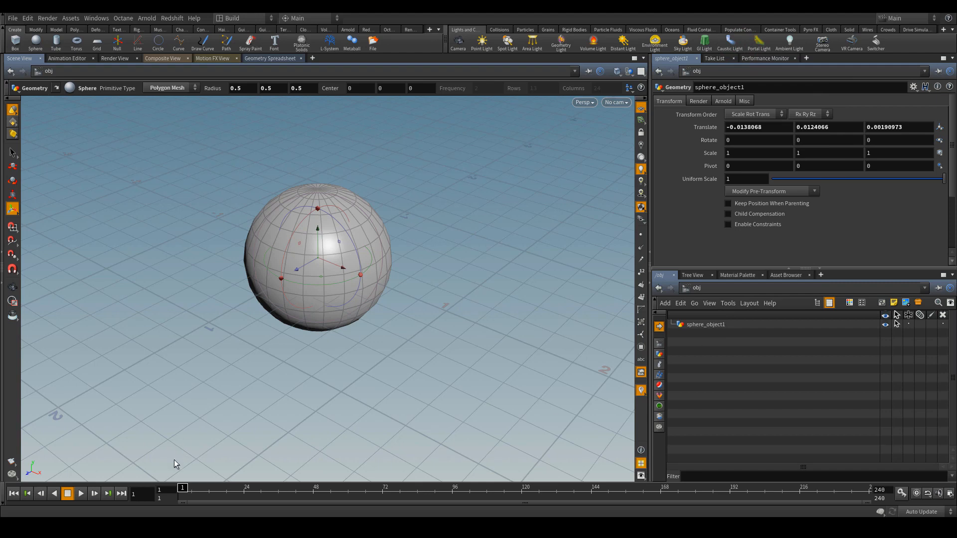
Switch to the browser with the 3ds Max motion path image and reposition it to compare its scene list with Houdini's object list
key(alt+Tab)
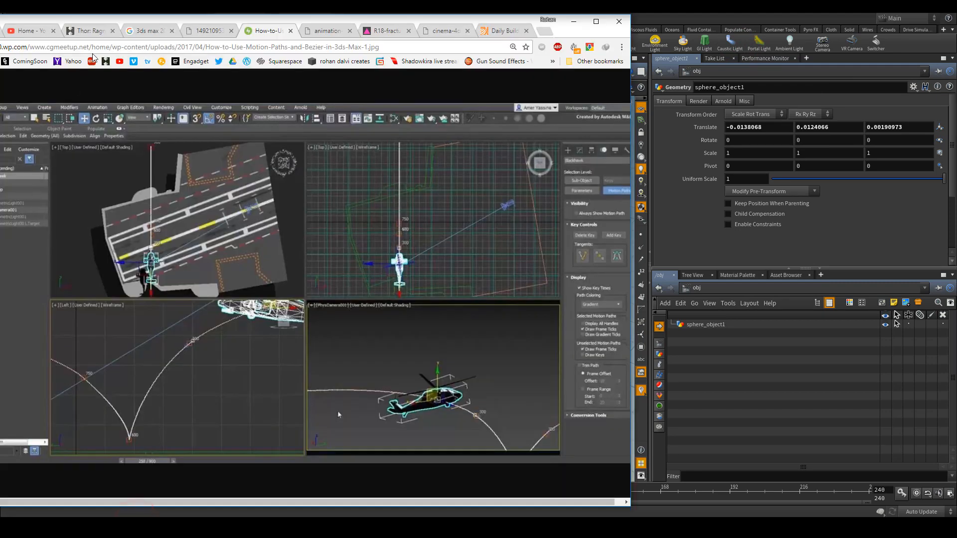
drag(525, 30, 598, 33)
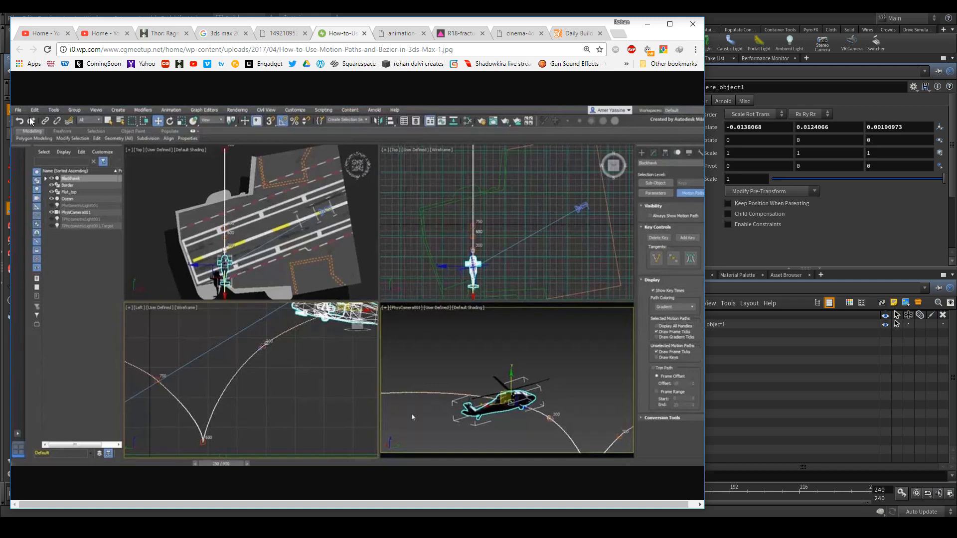
drag(455, 25, 577, 154)
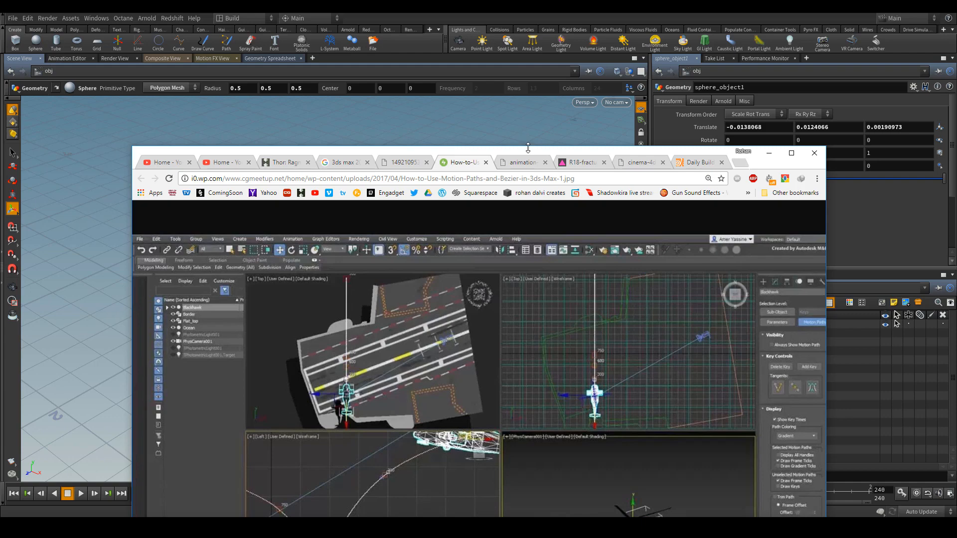
drag(528, 148, 559, 49)
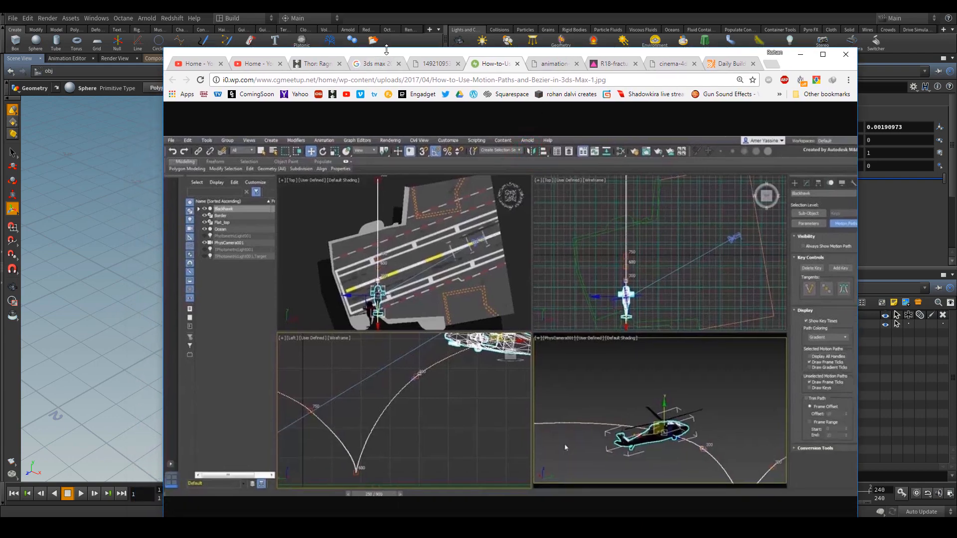
drag(386, 50, 261, 60)
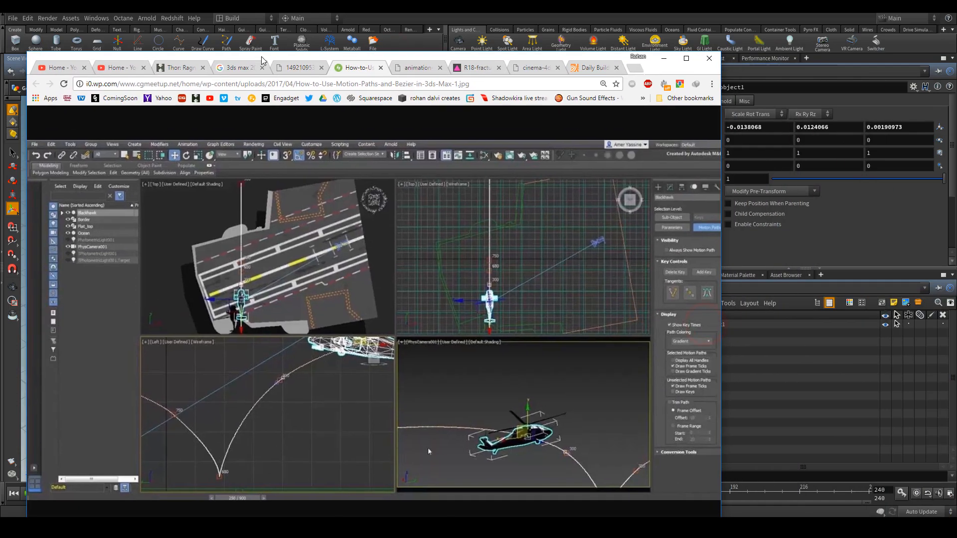
Show the Maya animation workflow image and widen the browser window to examine Maya's Outliner
click(418, 68)
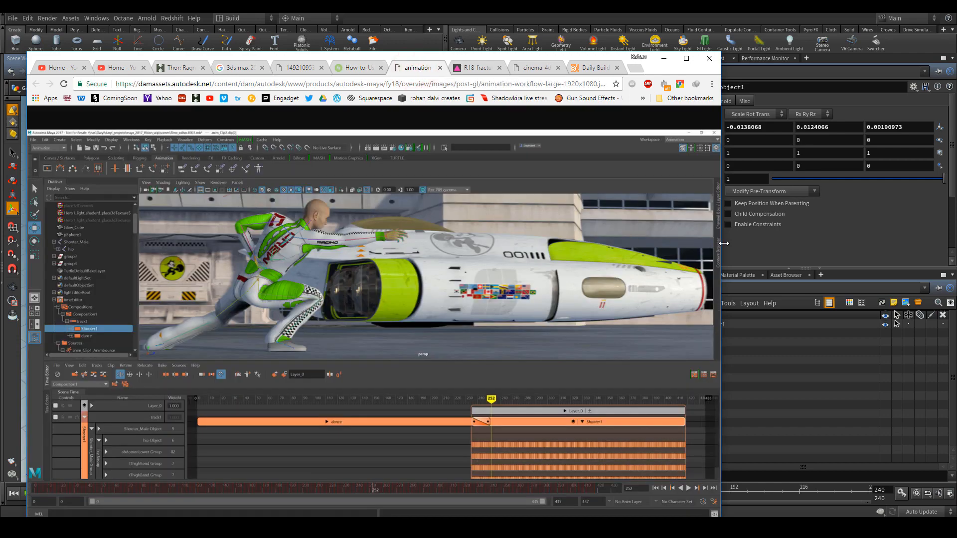
drag(724, 243, 885, 243)
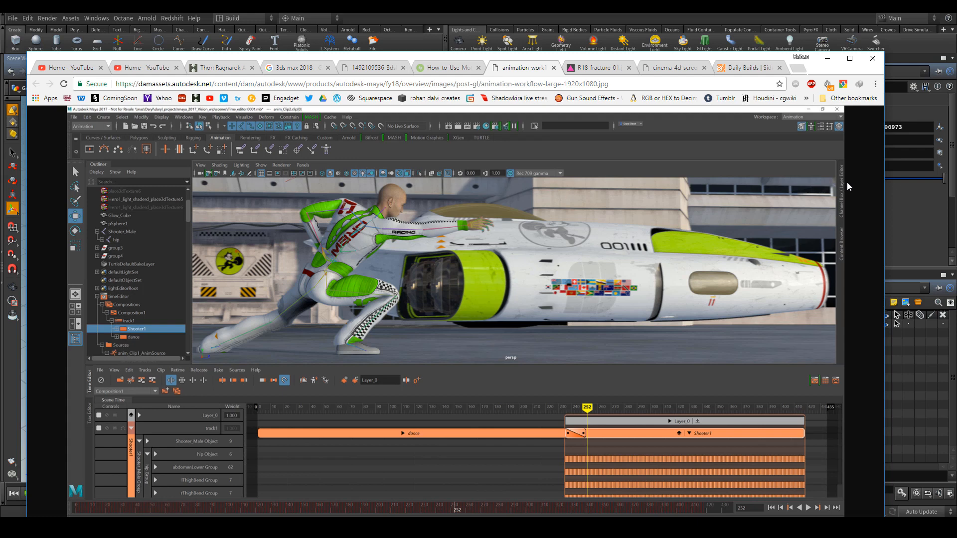
drag(704, 58, 538, 30)
Show the Cinema 4D ship fracture image, compare its object list with Houdini's panes, and check the Material Palette before returning to the object network
click(365, 163)
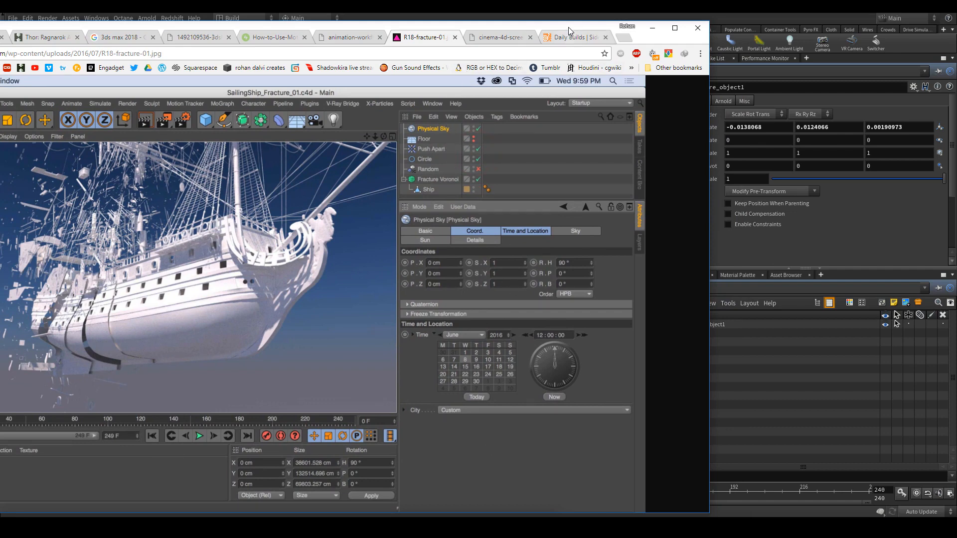
drag(569, 28, 796, 23)
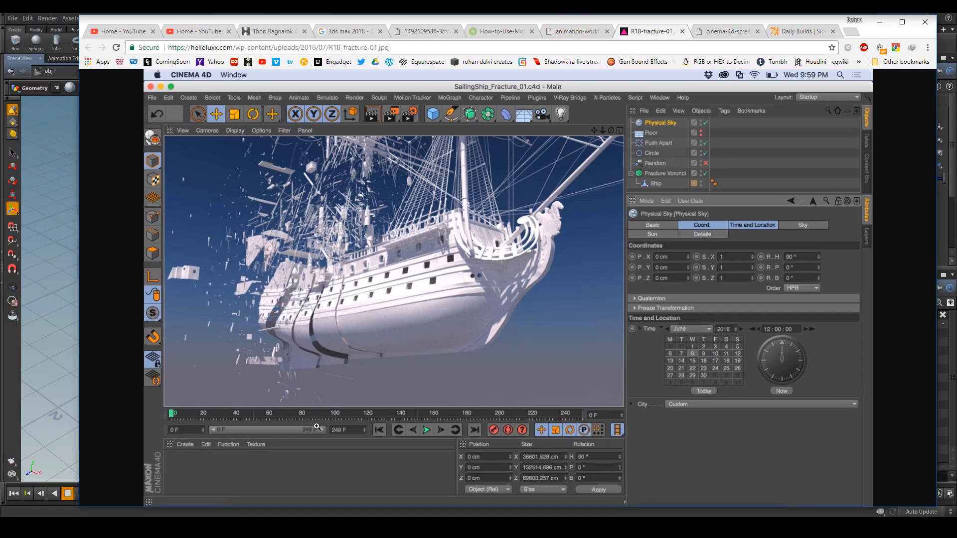
drag(747, 22, 364, 99)
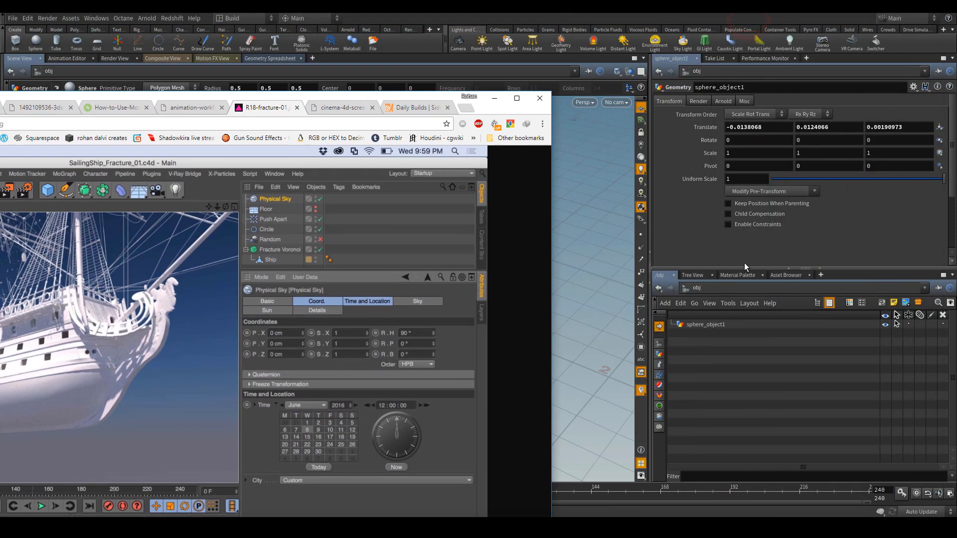
click(741, 277)
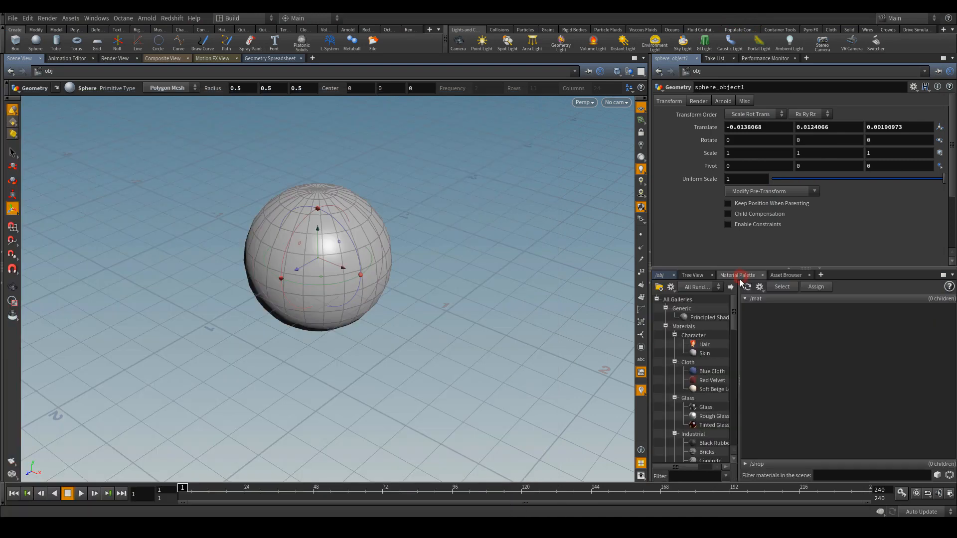
click(659, 275)
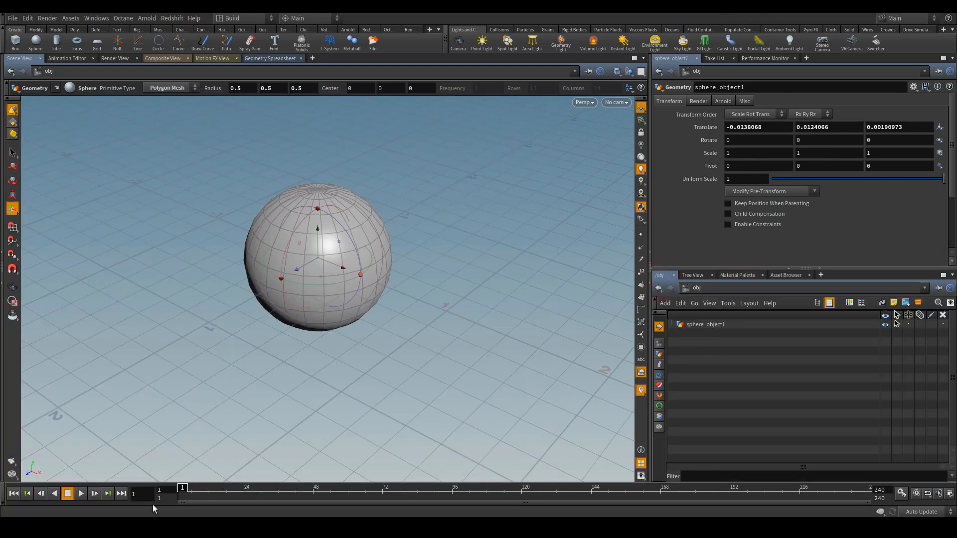
Bring back the Cinema 4D image, review its object manager and attributes in full, and minimize the browser
click(152, 524)
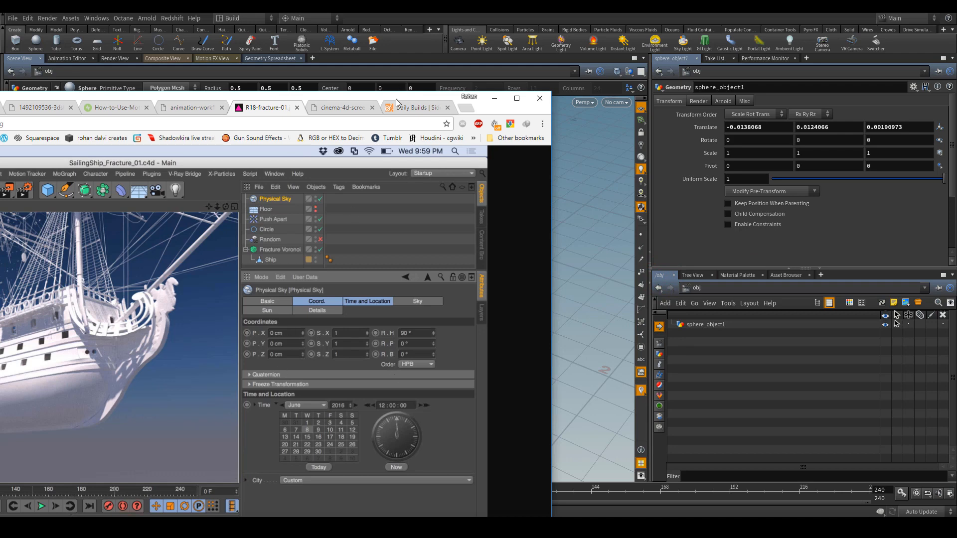
drag(396, 95, 695, 40)
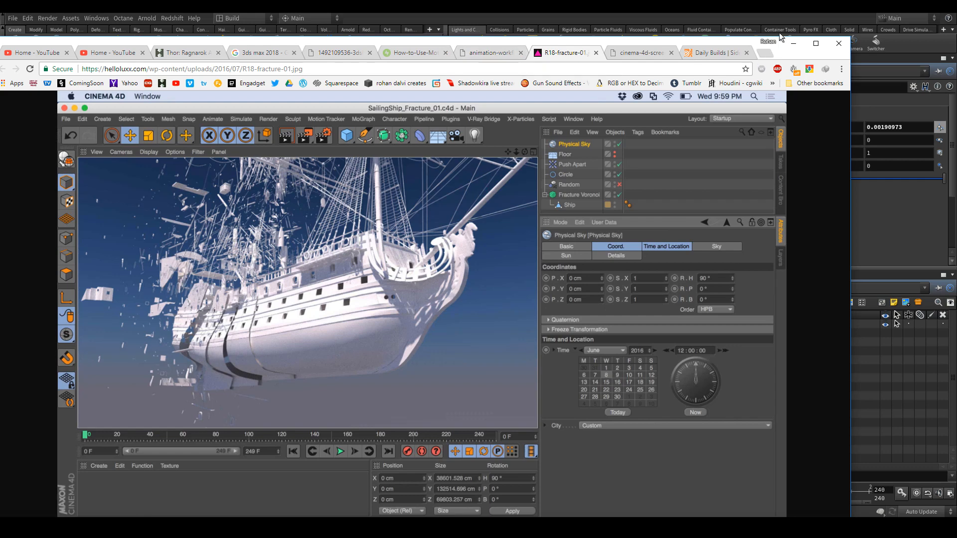
click(794, 45)
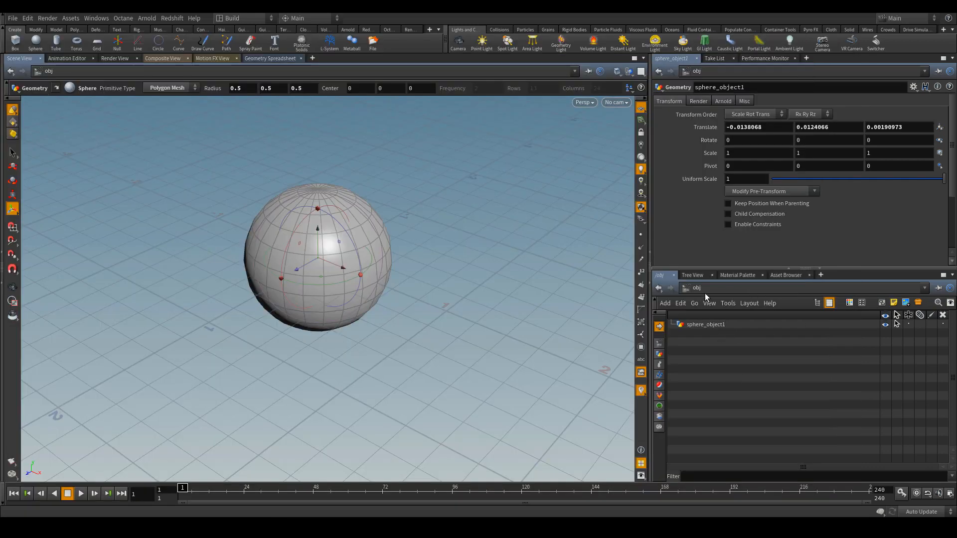
Turn off List mode in the object network so the sphere shows as a node
click(734, 306)
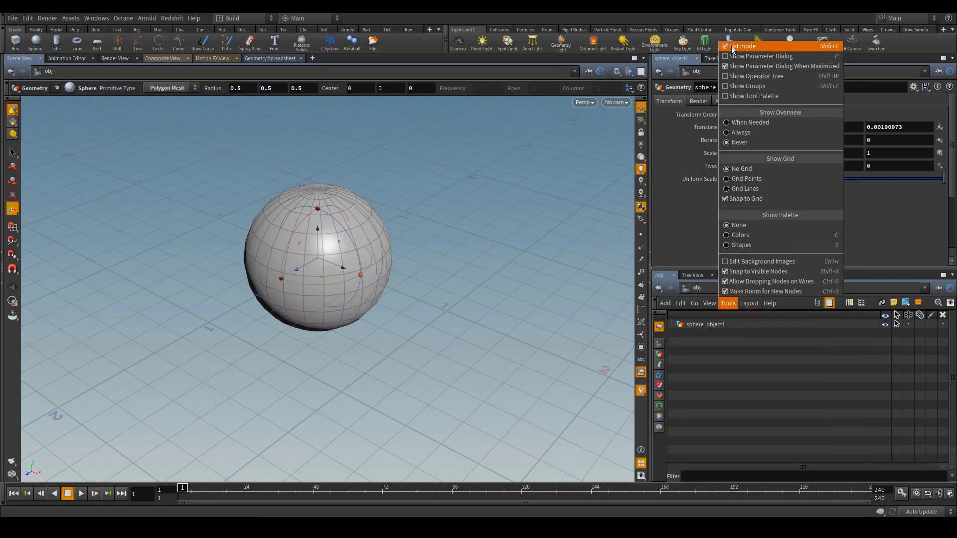
click(738, 47)
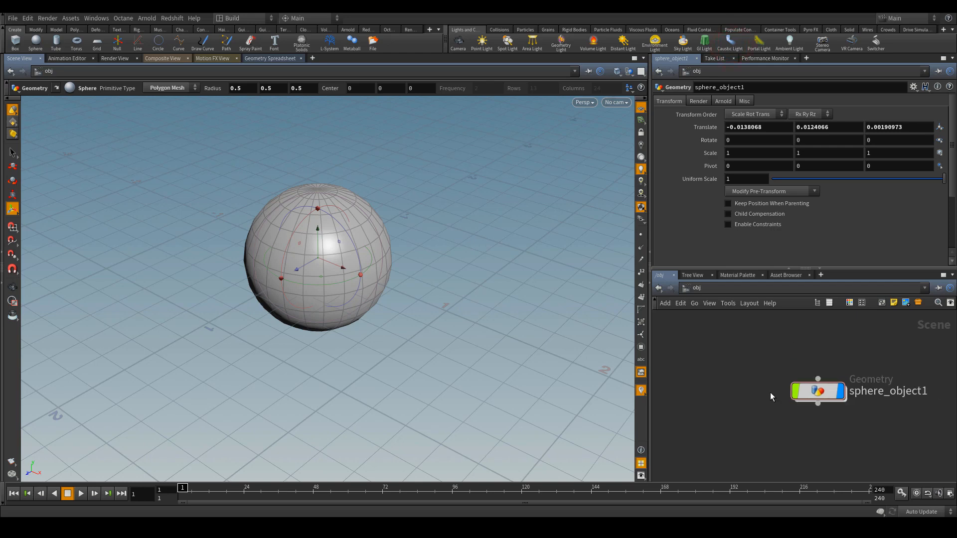
scroll(770, 393, down, 1)
middle_drag(780, 408, 767, 404)
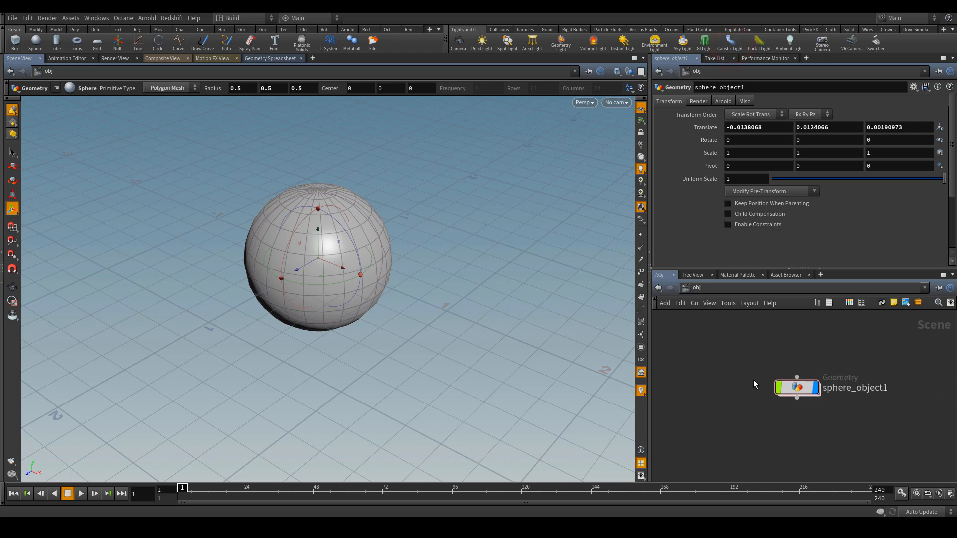
Look through the Animation Editor, Render View, Composite View, Motion FX View and Geometry Spreadsheet, and return to the Scene View
click(64, 58)
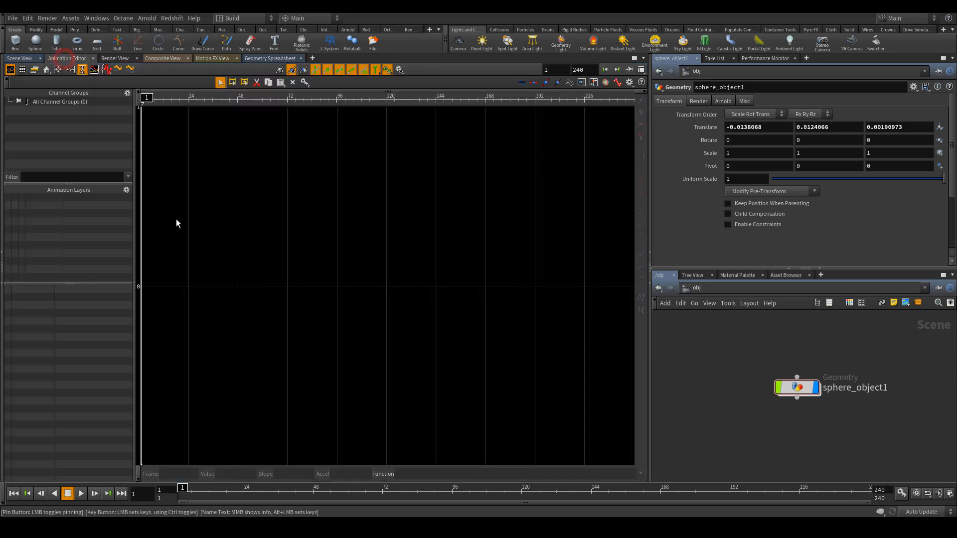
click(116, 59)
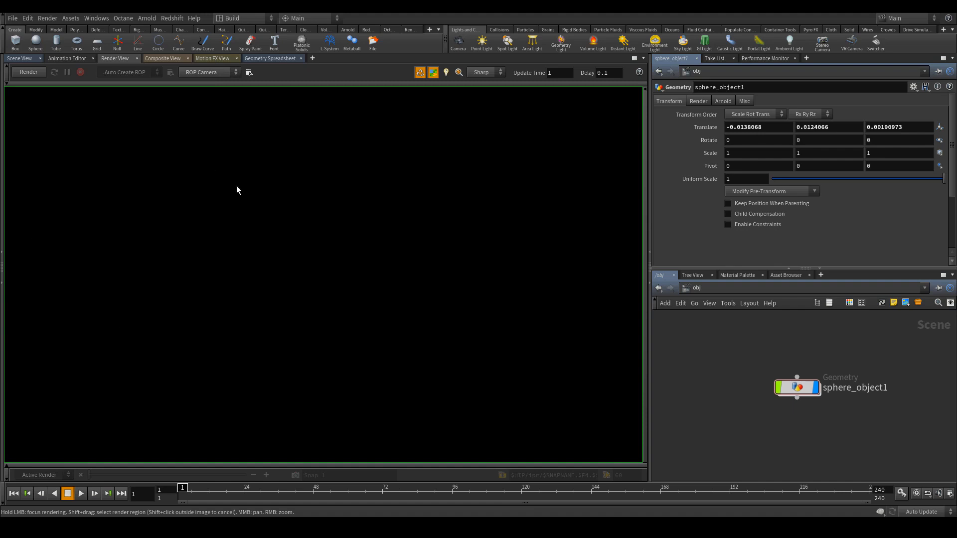
click(173, 60)
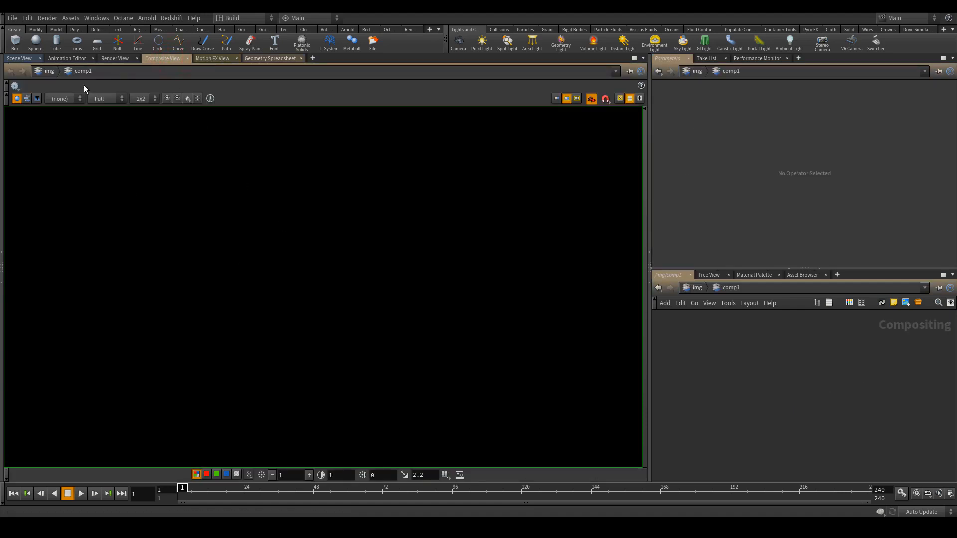
click(209, 60)
click(263, 59)
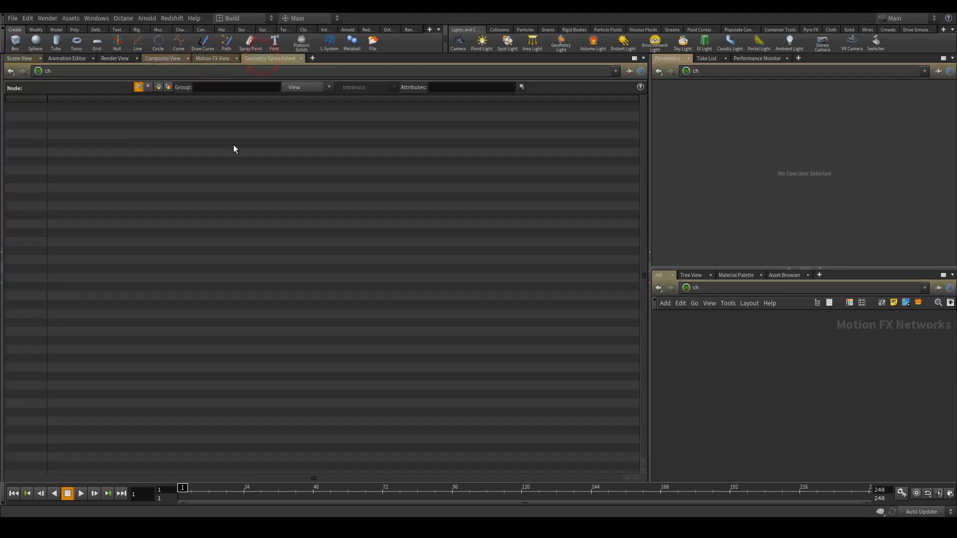
click(15, 60)
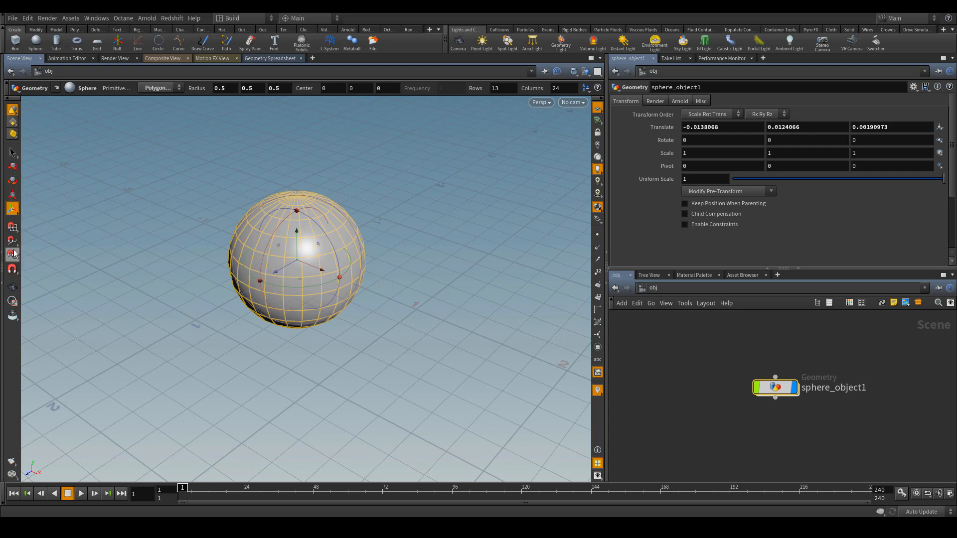
Examine the object selection filter options, the viewport's camera lock, and the lighting component and shadow quality options
right_click(14, 111)
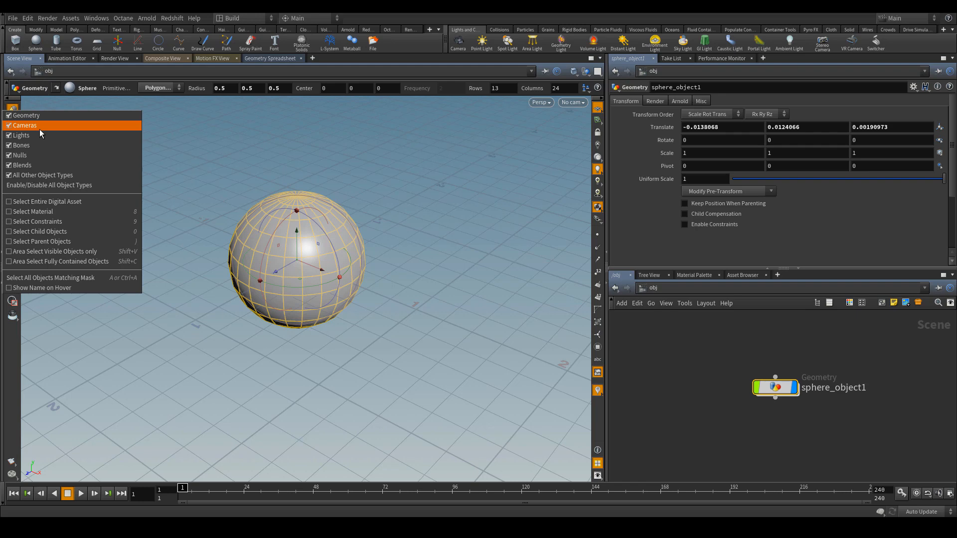
click(353, 134)
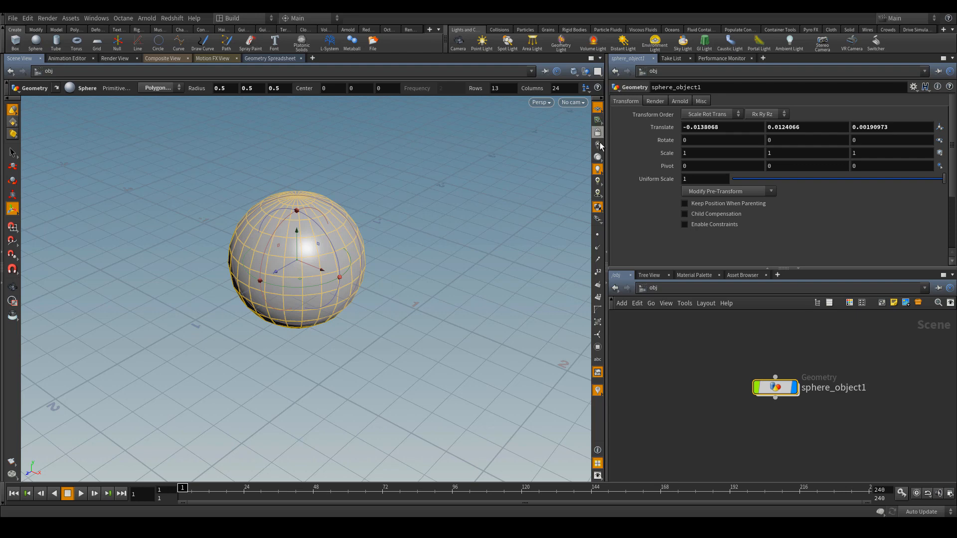
click(597, 109)
click(598, 133)
click(597, 133)
click(600, 194)
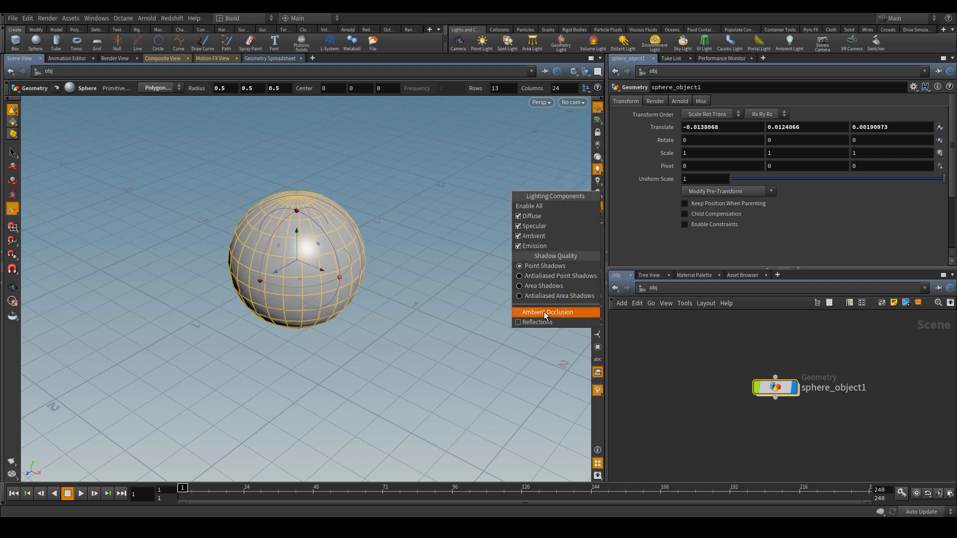
click(672, 342)
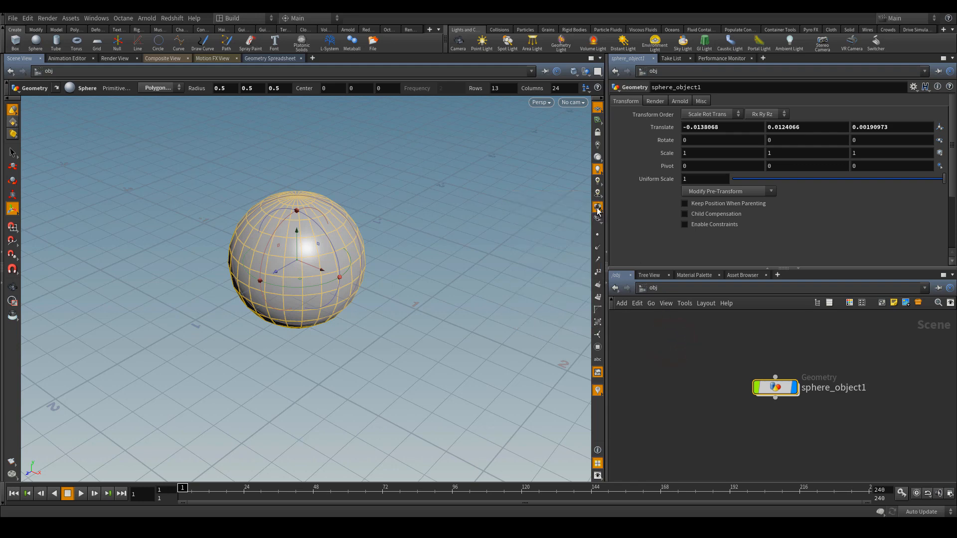
Try two of the viewport's point display toggles on the sphere, switching each on and off again
click(597, 236)
click(597, 236)
click(598, 249)
click(598, 249)
Hide the selector and handle controls, the viewport display options, the shelf, the menubar and the playbar
click(15, 100)
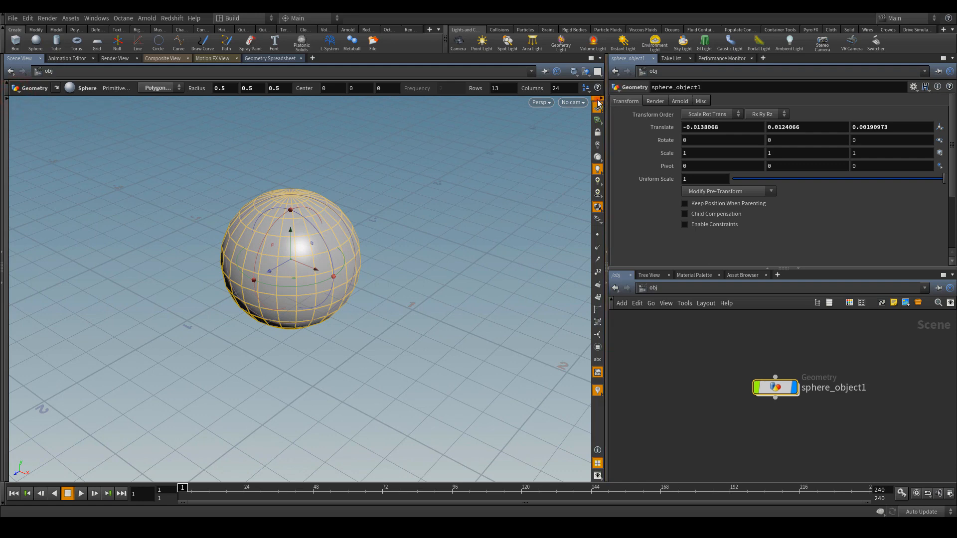
click(600, 104)
click(4, 37)
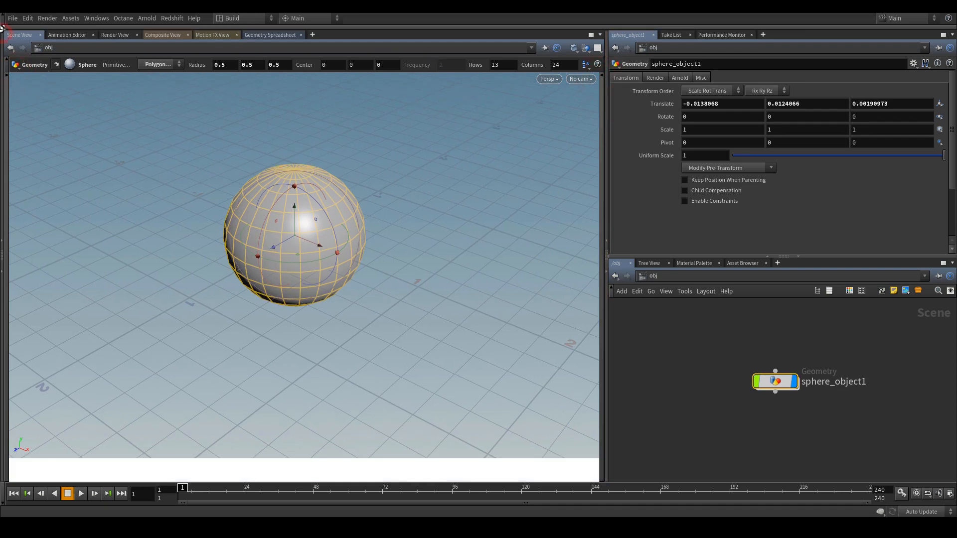
click(4, 20)
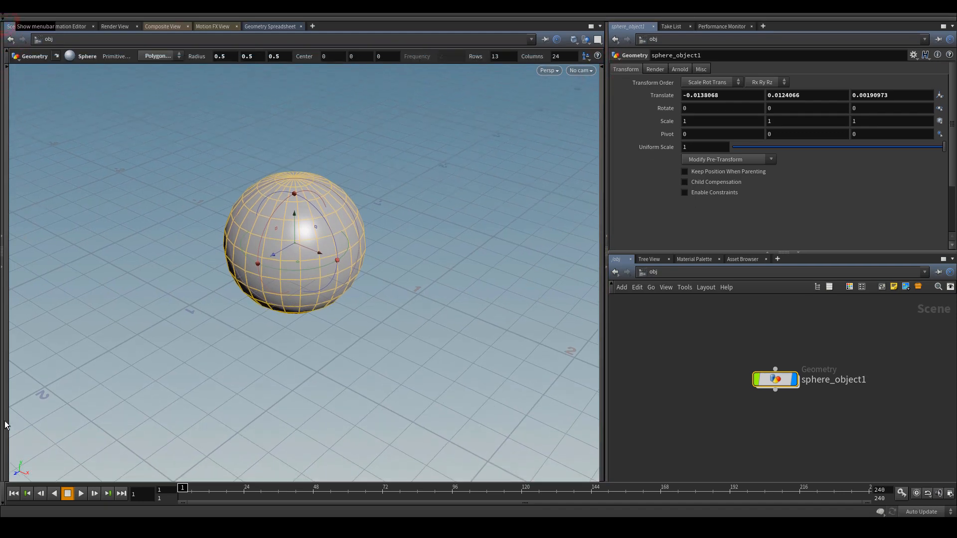
click(3, 493)
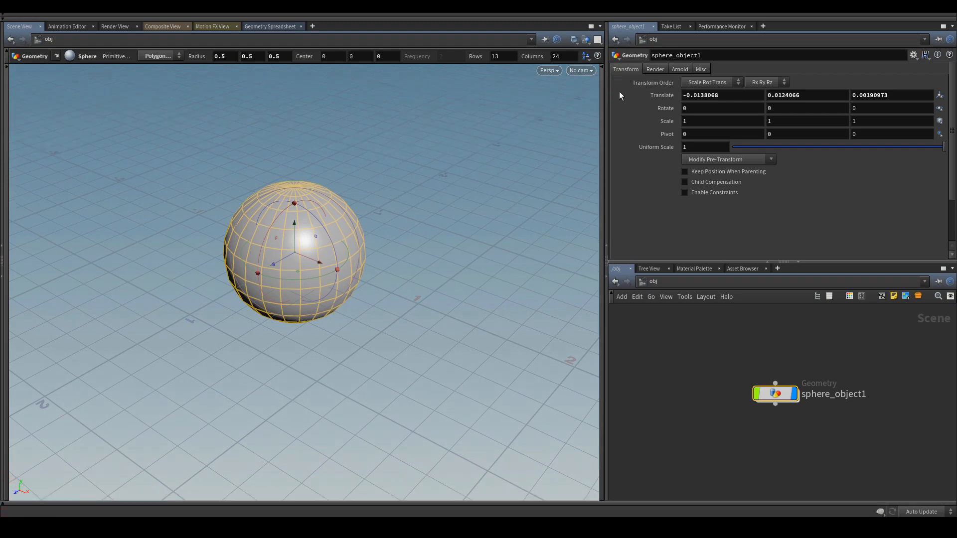
Restore the display options, the selector and handle controls, the menubar and the shelf
click(602, 70)
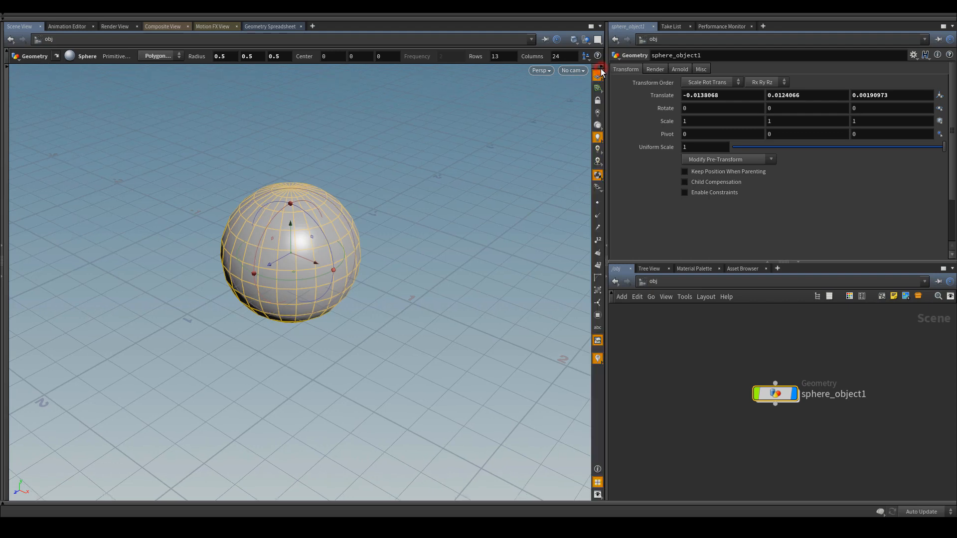
click(4, 98)
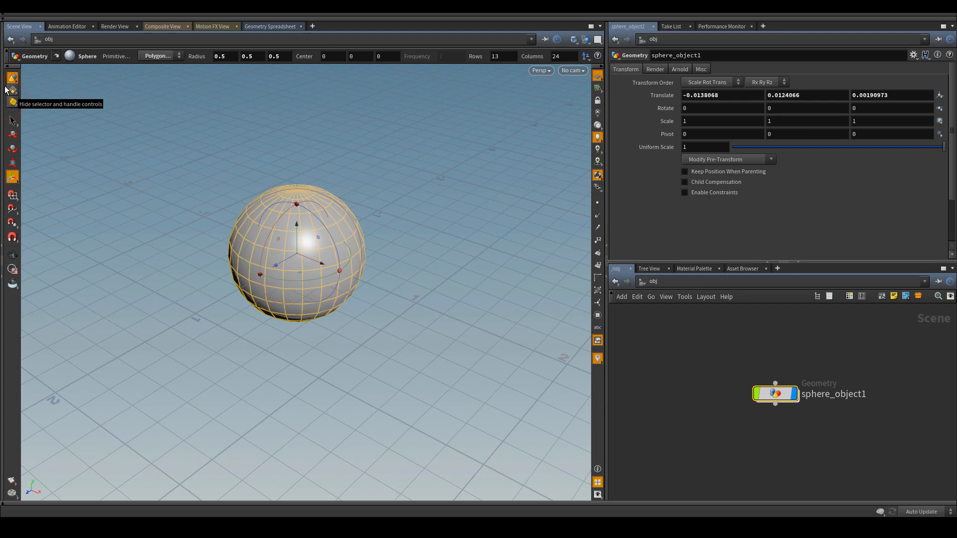
click(6, 54)
click(6, 51)
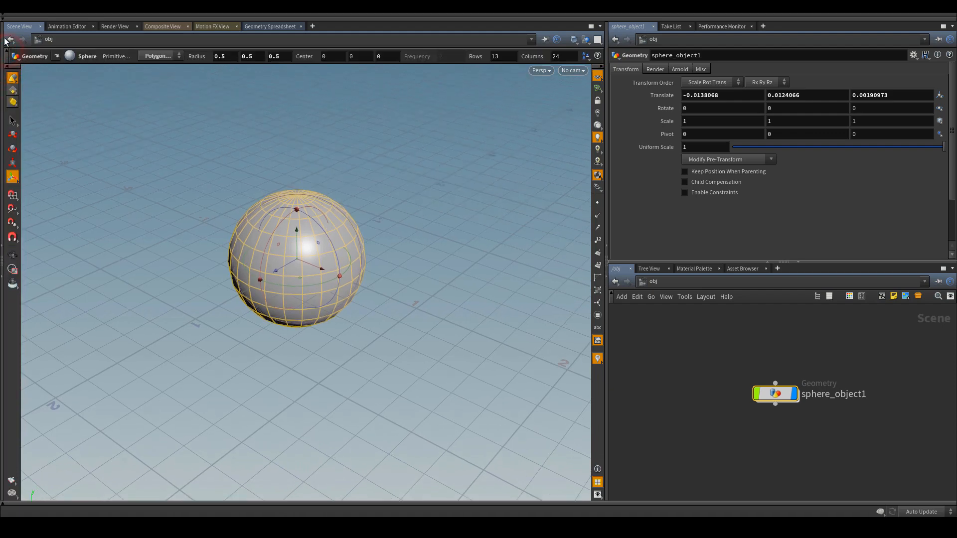
click(8, 20)
click(369, 15)
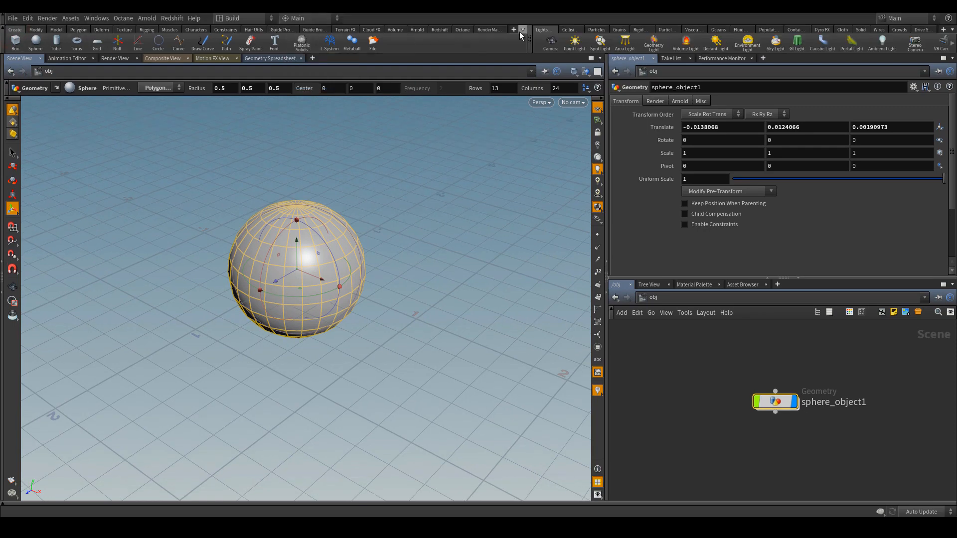
Narrow the modelling shelf set to give the lights and simulation set more room, and view the Modify, Model and Create shelves
drag(529, 38, 475, 46)
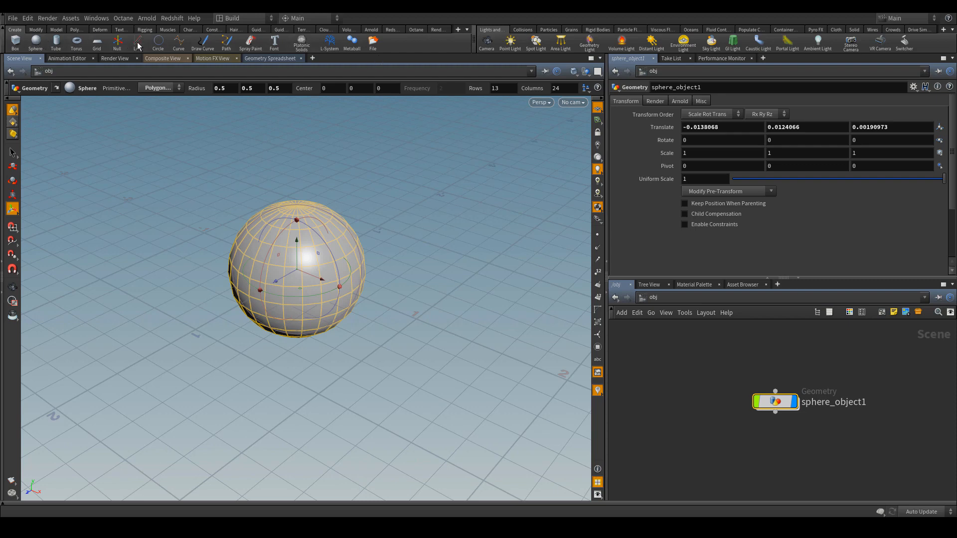
click(38, 31)
click(58, 30)
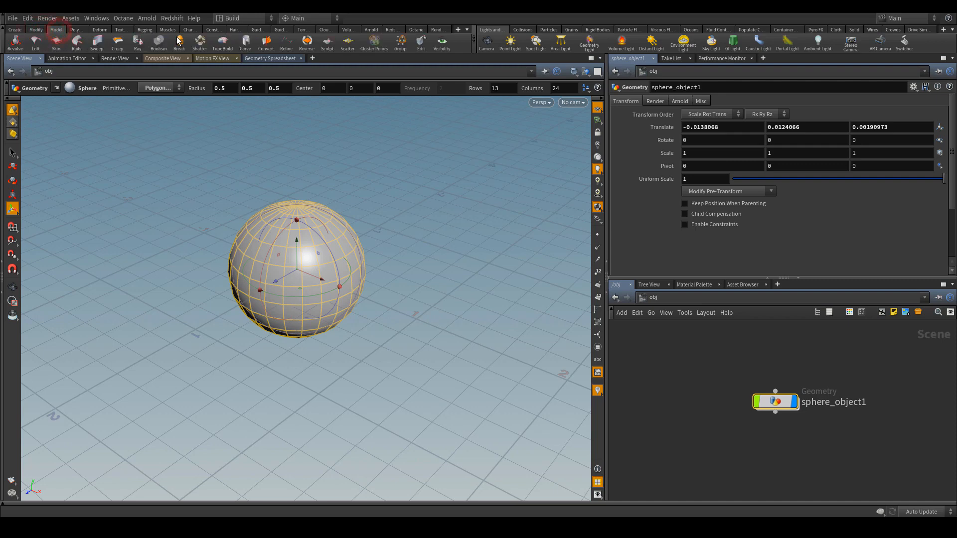
click(19, 30)
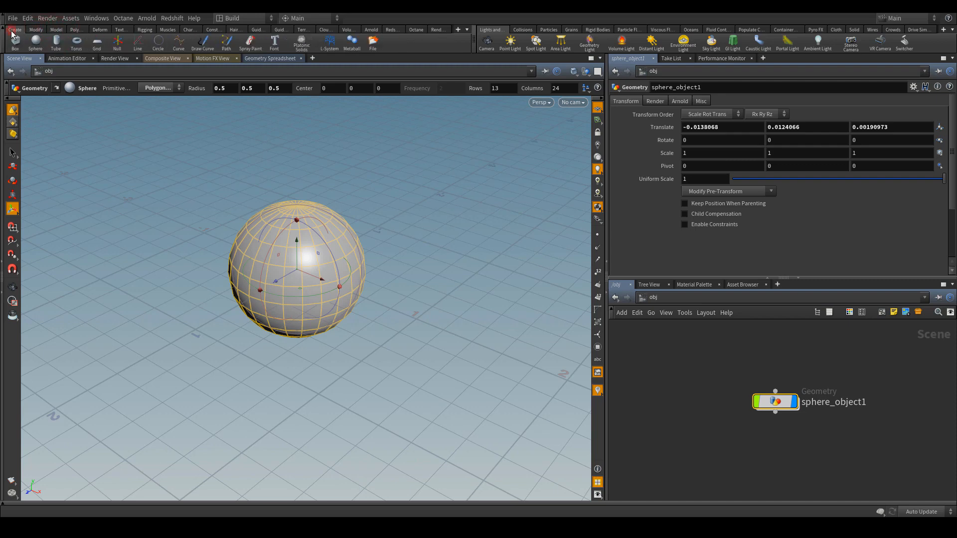
Examine the Collisions, Particles, Rigid Bodies, Fluid Containers, Populate Containers, Pyro FX and Cloth shelf tools, and return to Lights and Cameras
click(519, 31)
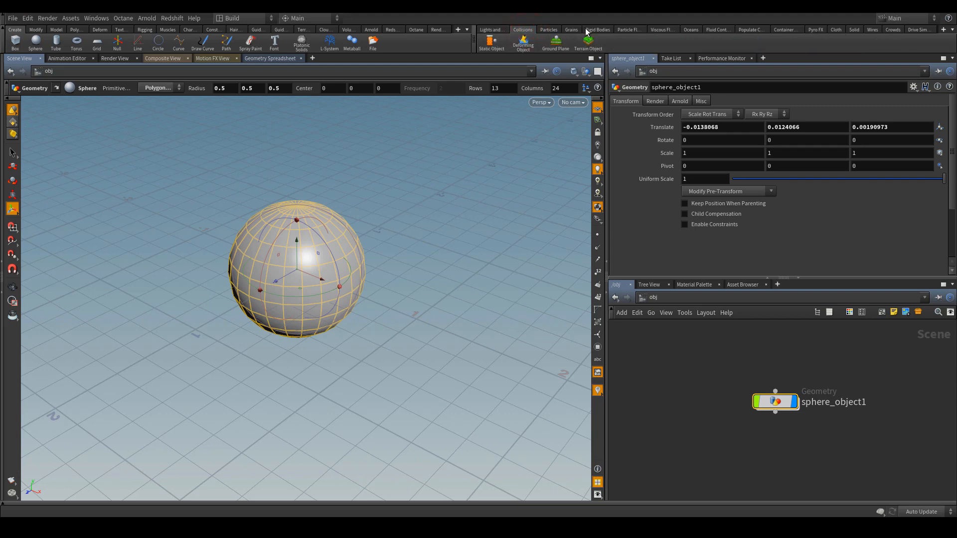
click(549, 30)
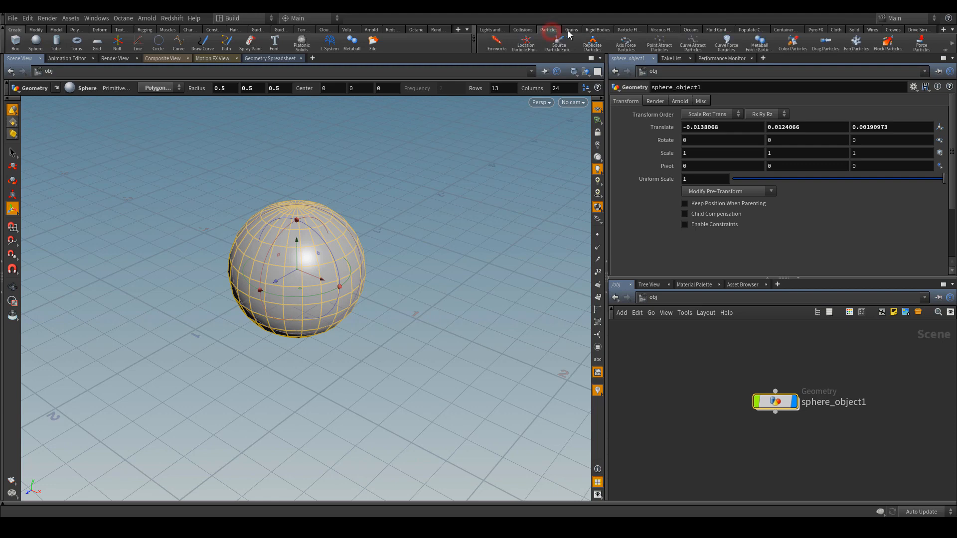
click(596, 31)
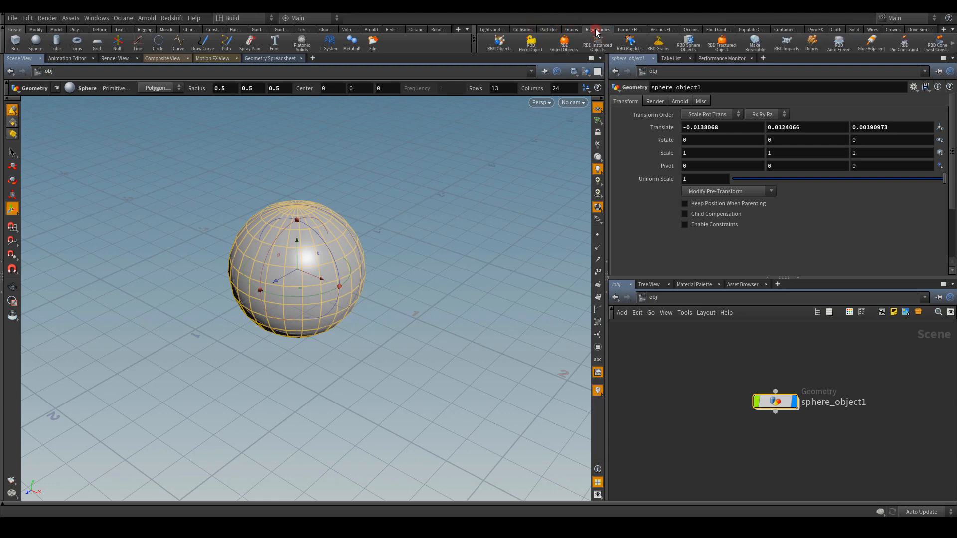
click(726, 31)
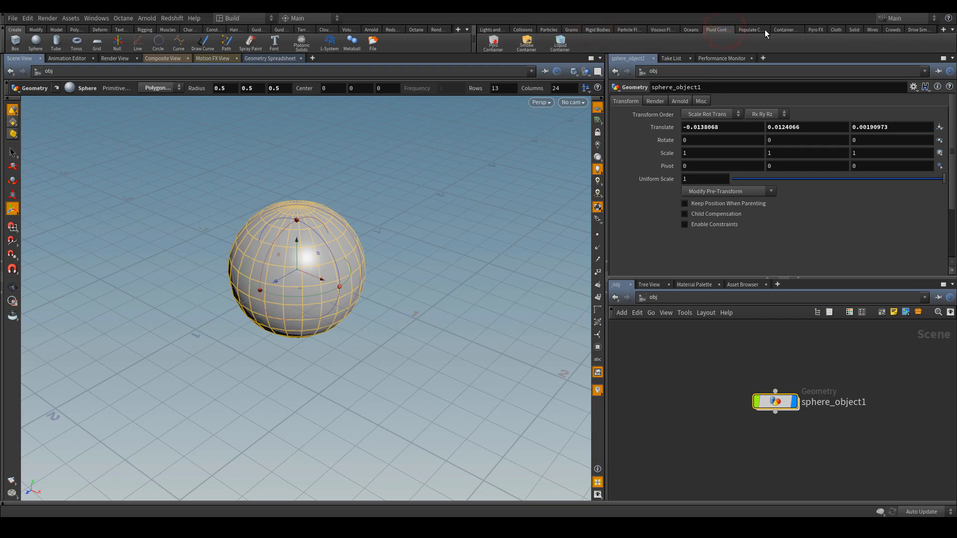
click(760, 33)
click(716, 31)
click(819, 30)
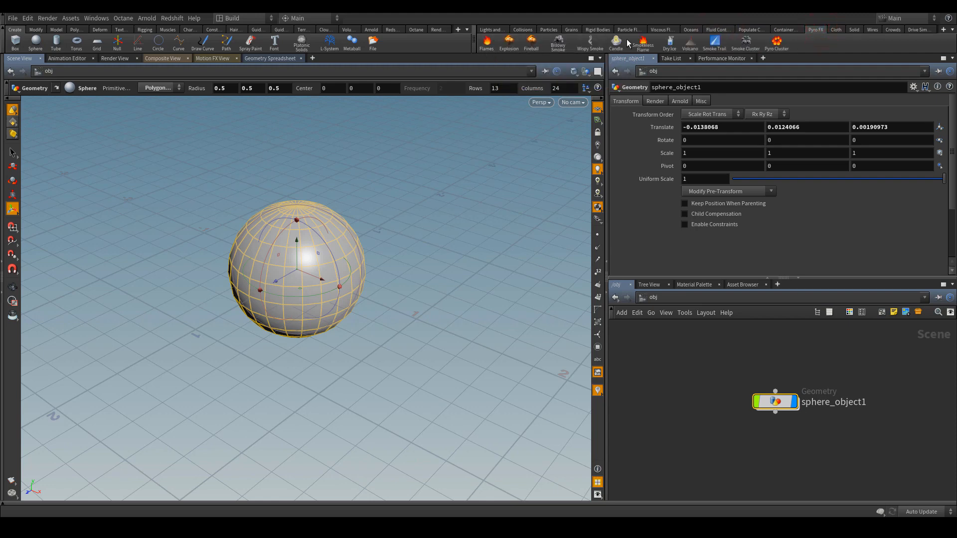
click(837, 30)
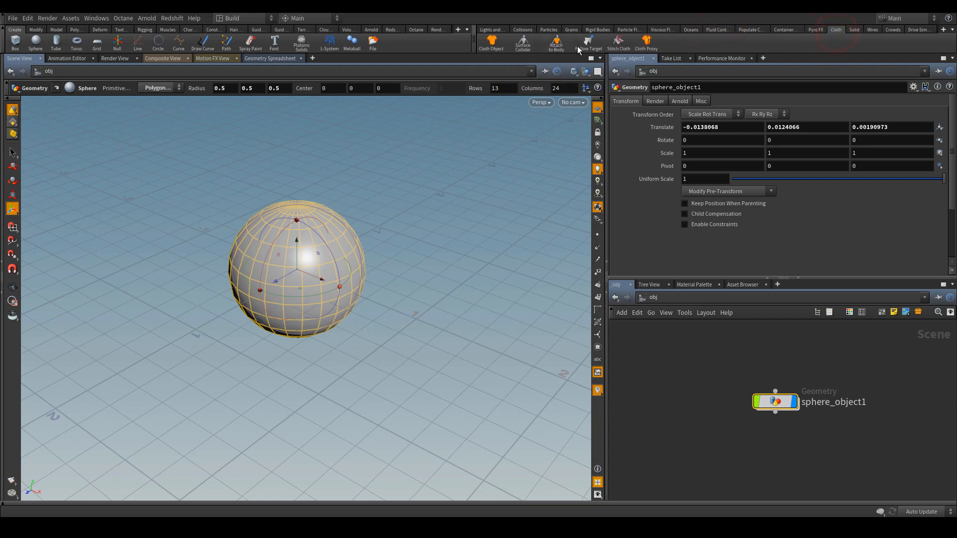
click(492, 31)
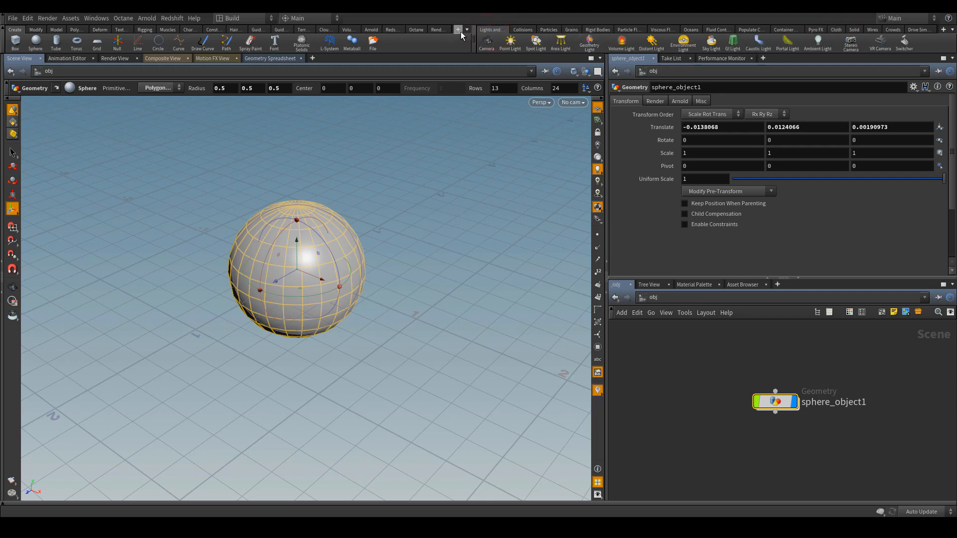
Add the Octane IPR shelf to the modelling shelf set and widen that set slightly
click(459, 31)
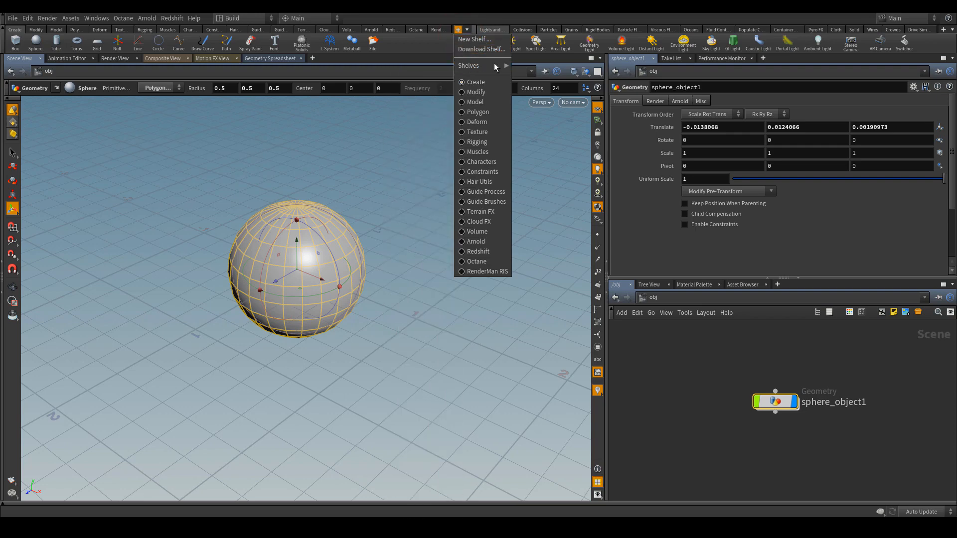
mouse_move(494, 65)
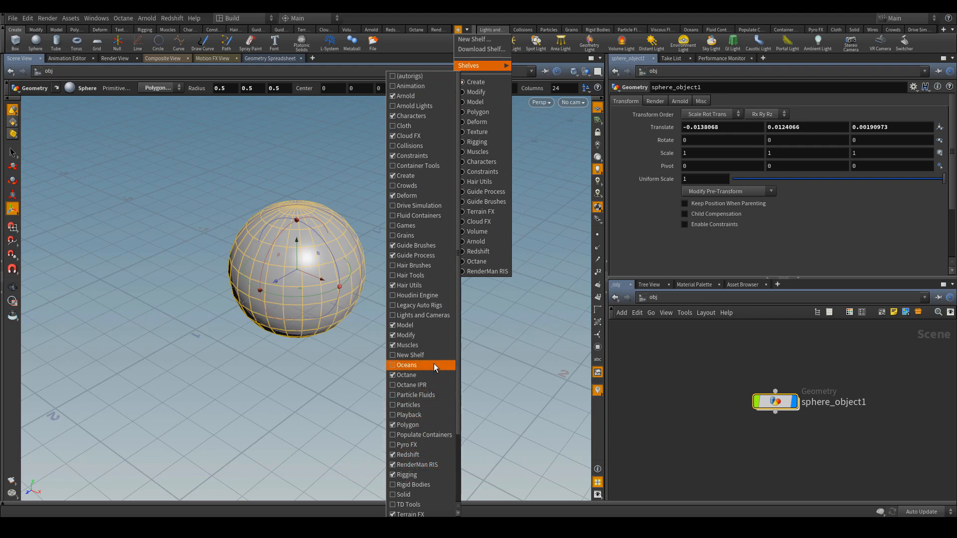
click(397, 385)
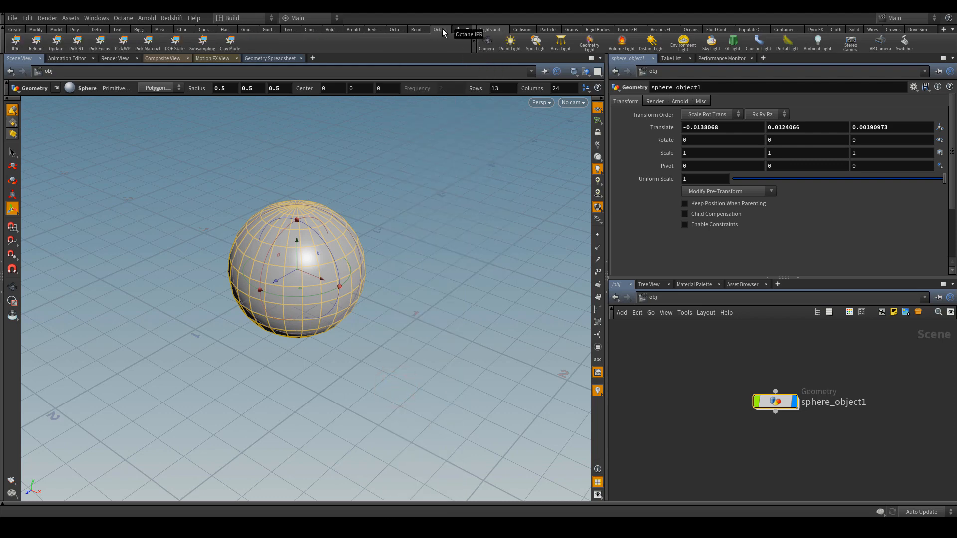
click(458, 30)
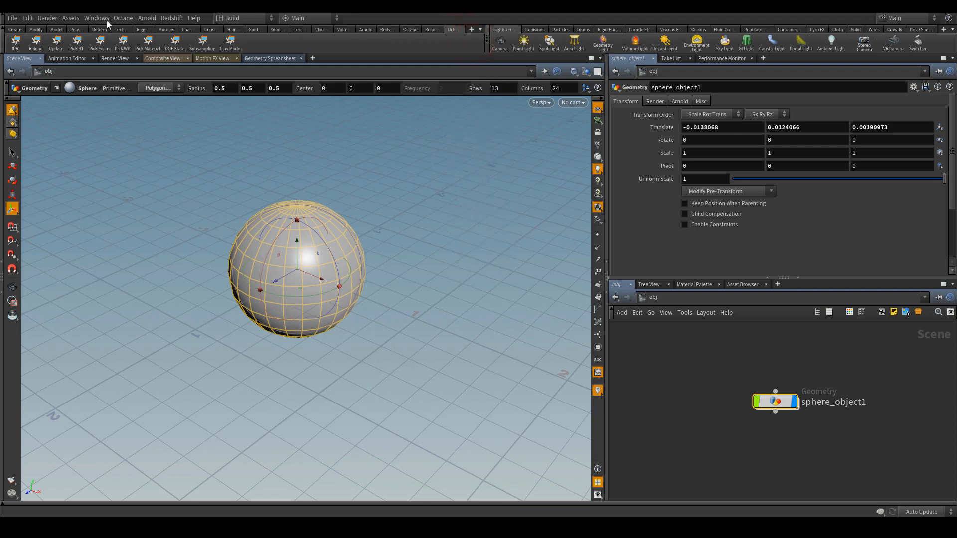
Examine the available render commands, editing commands and preference categories
click(47, 20)
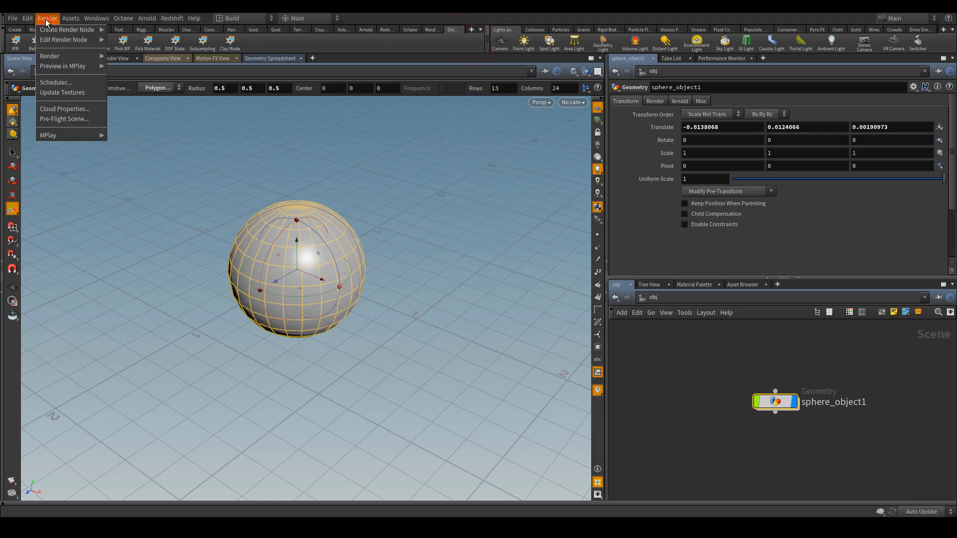
mouse_move(28, 22)
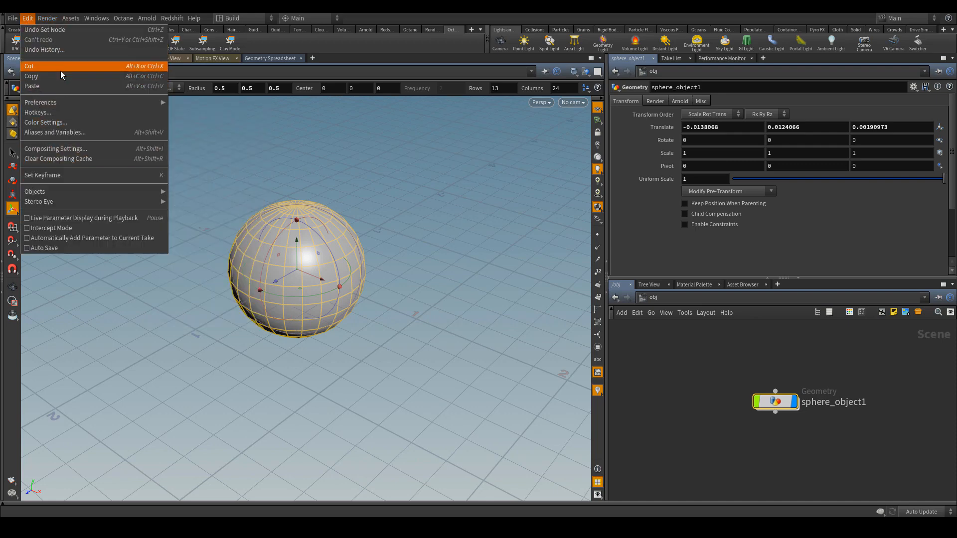
mouse_move(78, 103)
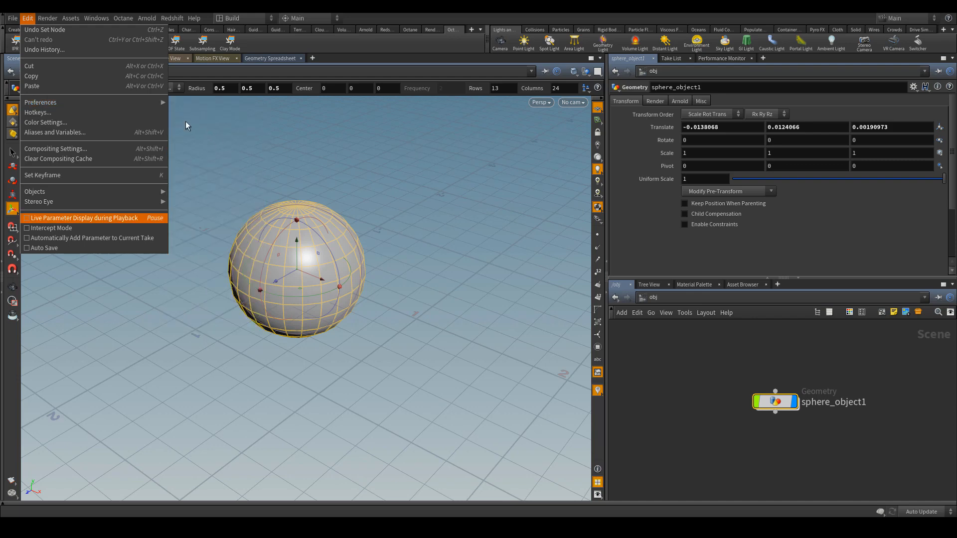
mouse_move(158, 106)
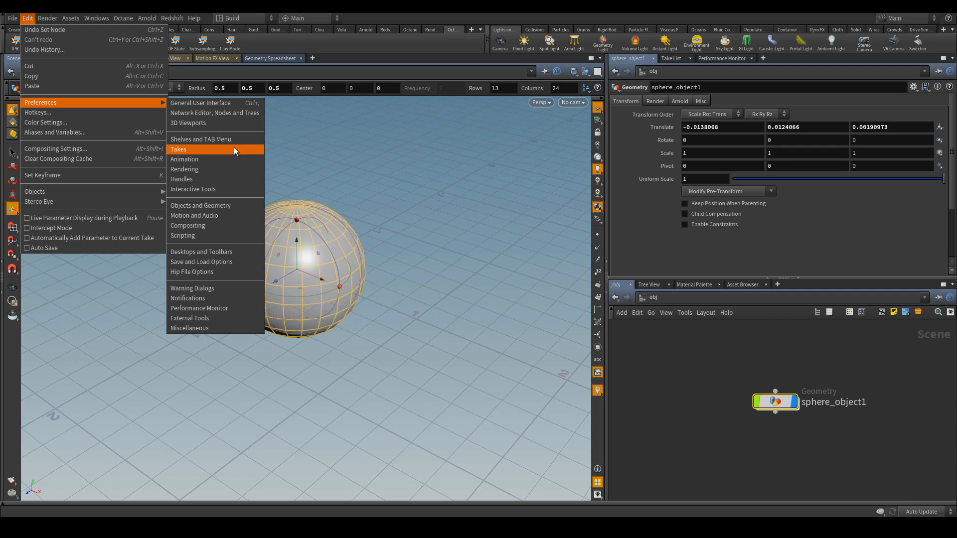
click(425, 37)
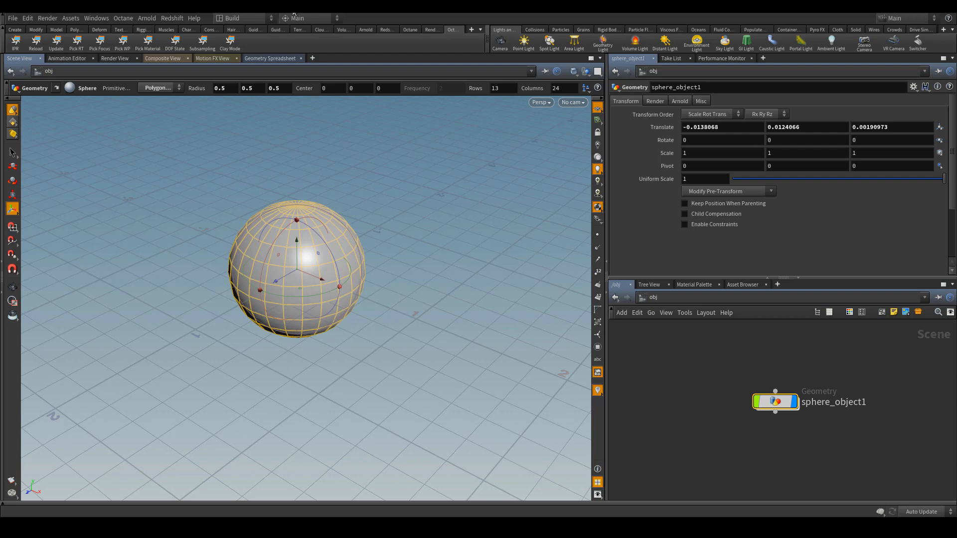
Examine the name, path and folder settings offered for a new project, and dismiss them without creating it
click(12, 18)
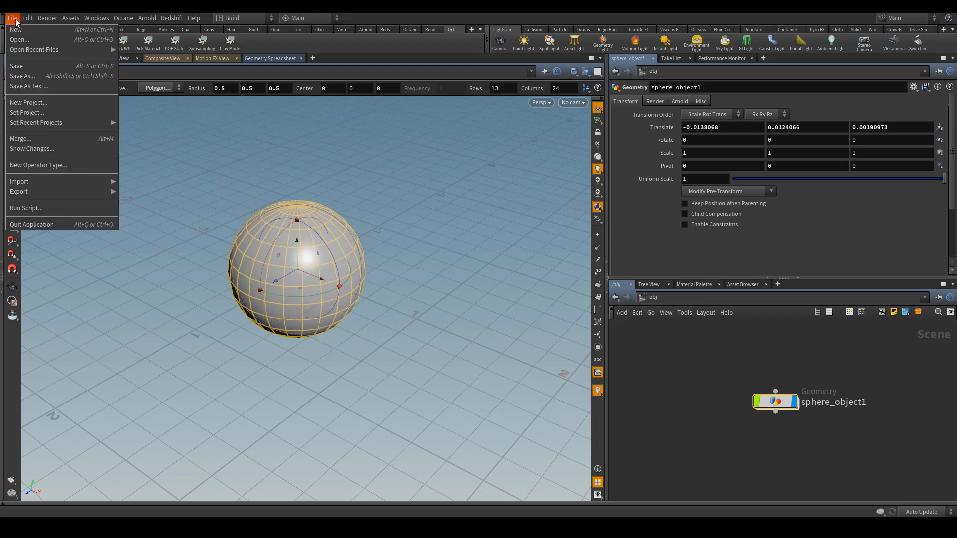
click(37, 104)
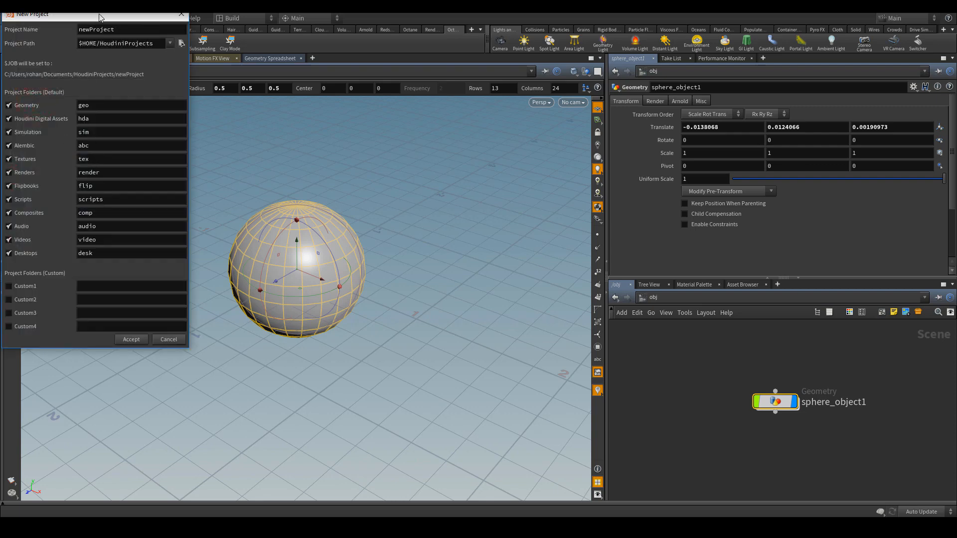
drag(99, 17, 213, 31)
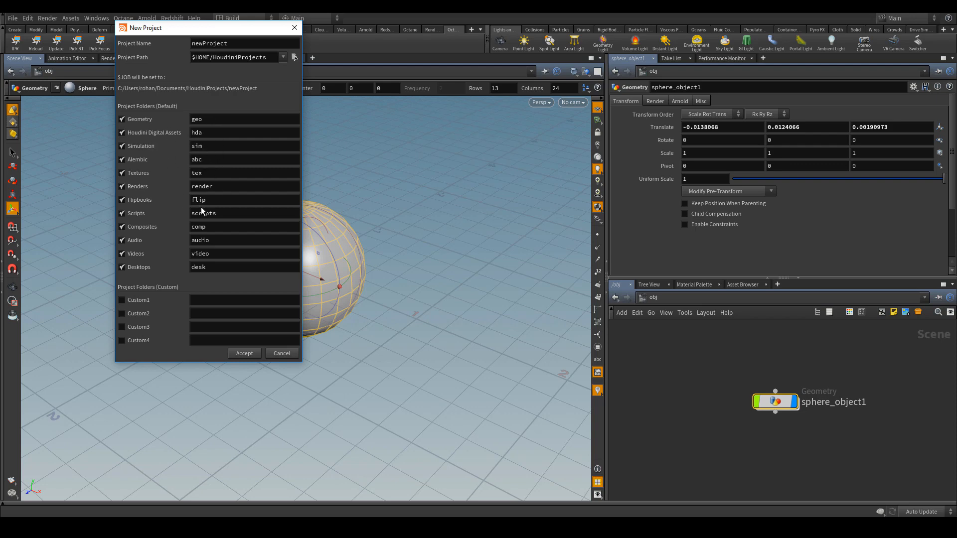
click(282, 355)
Look over the available floating windows and editors, and slightly enlarge the network editor pane
click(13, 19)
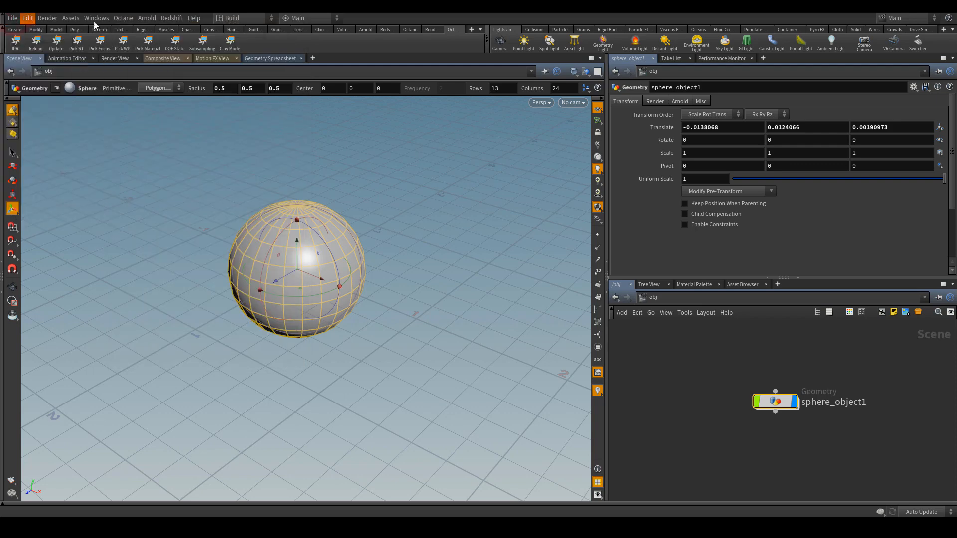
mouse_move(123, 19)
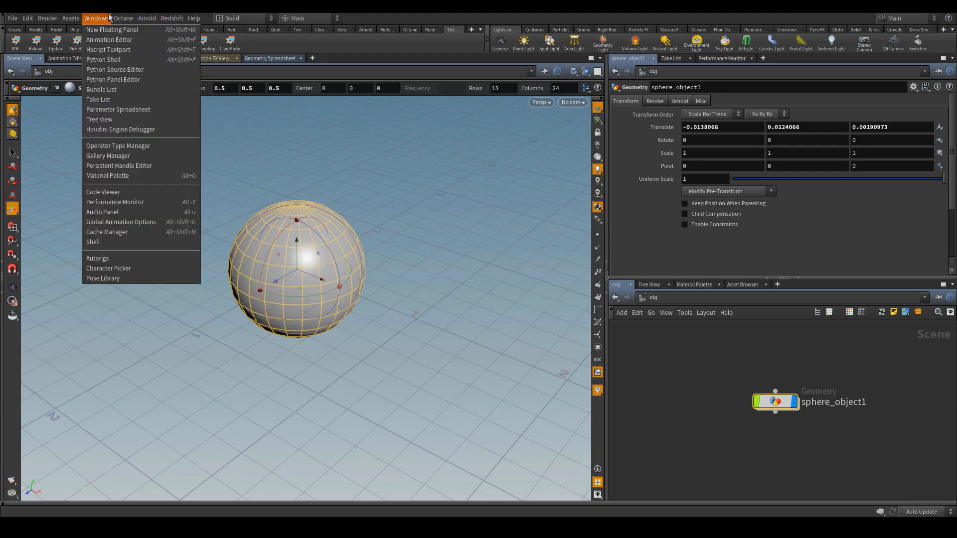
drag(680, 278, 680, 273)
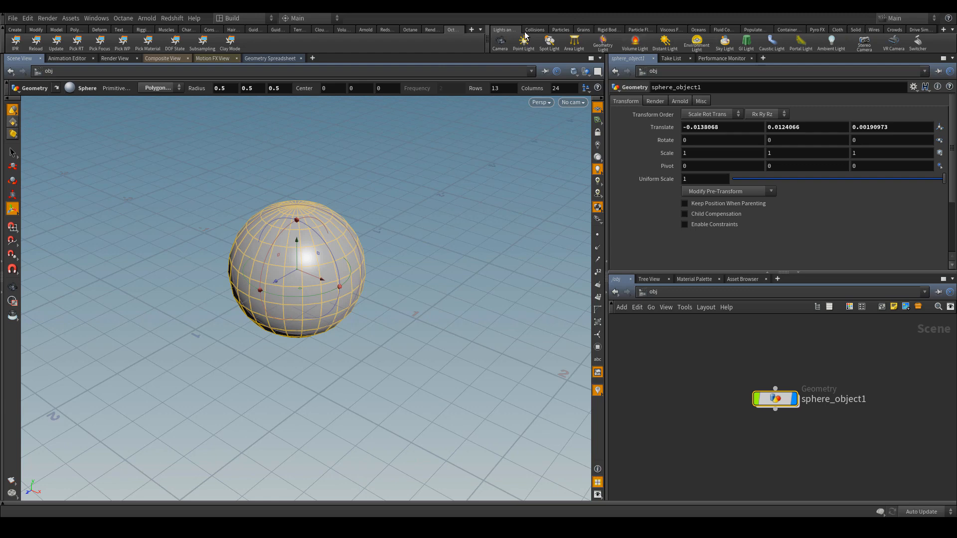
Examine the Animate, Games, Grooming and LookDev desktop layouts, and return to the Build desktop
click(238, 18)
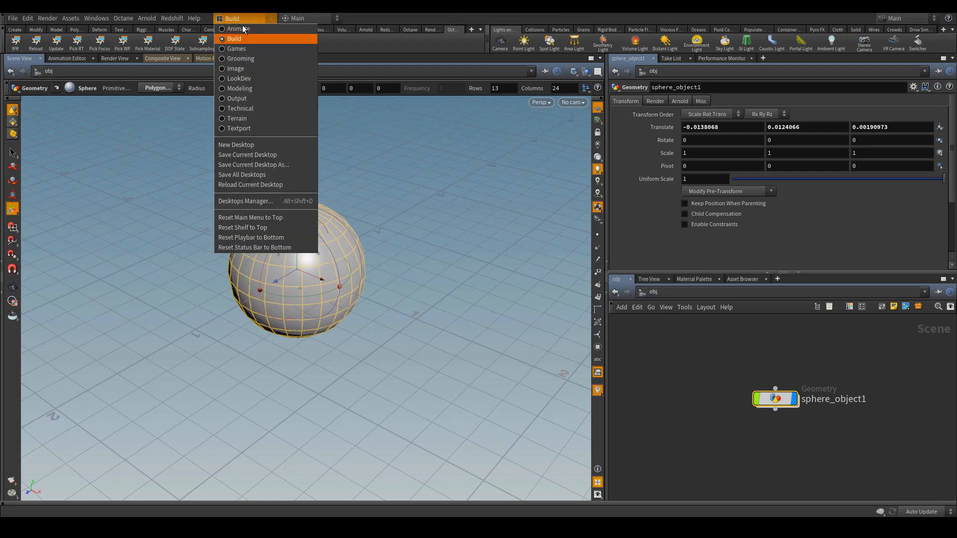
click(252, 30)
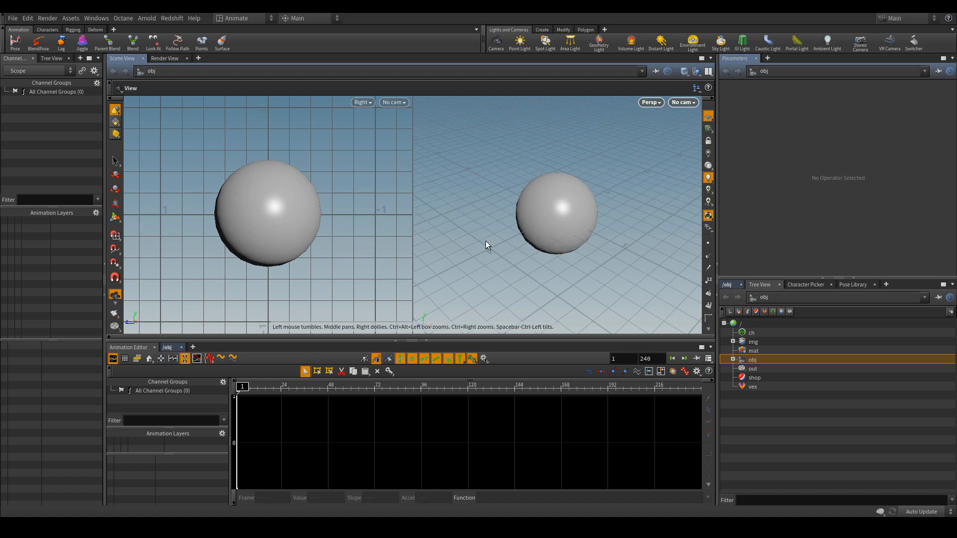
click(230, 19)
click(238, 49)
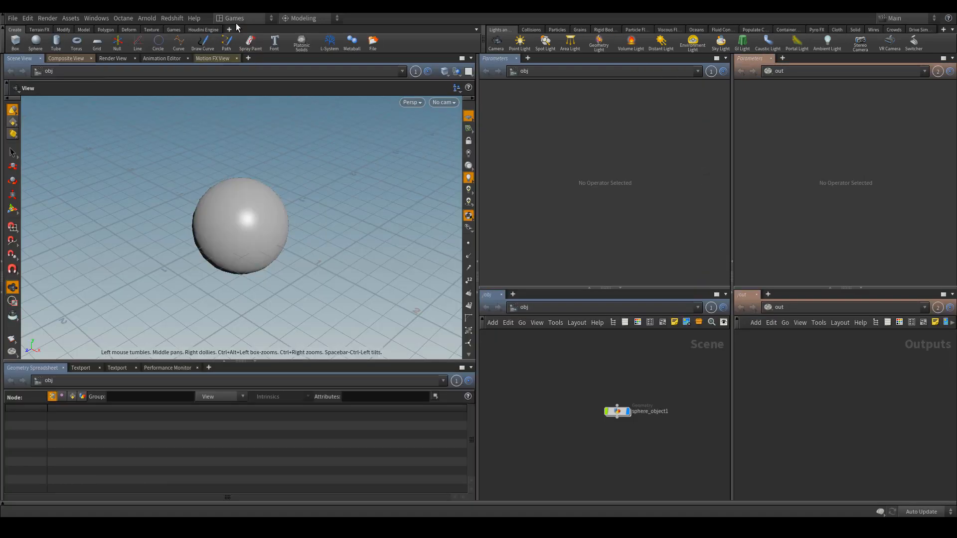
click(235, 22)
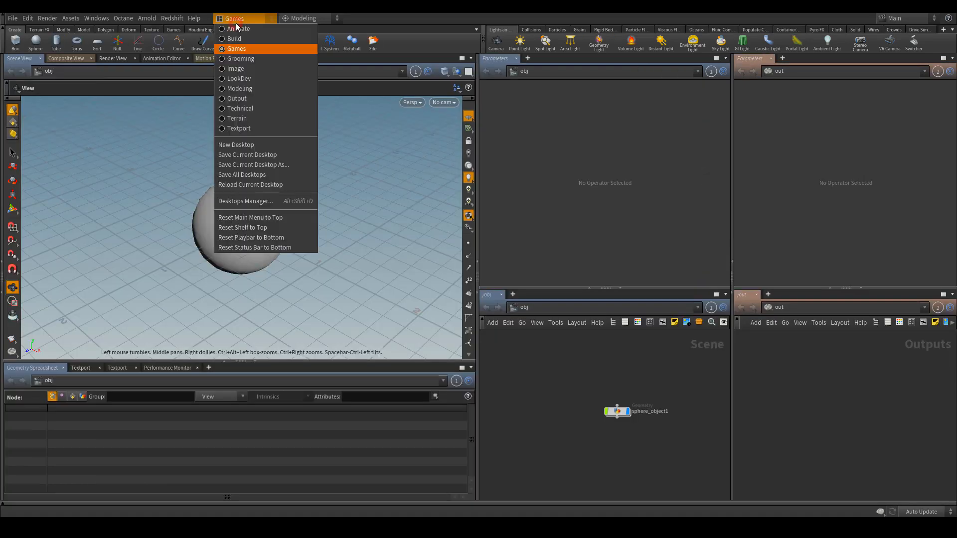
click(252, 55)
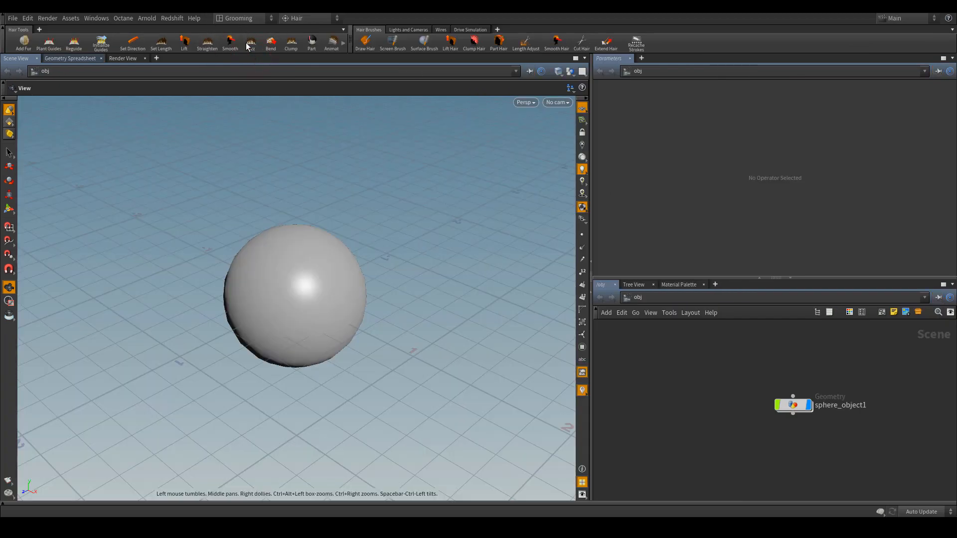
click(259, 22)
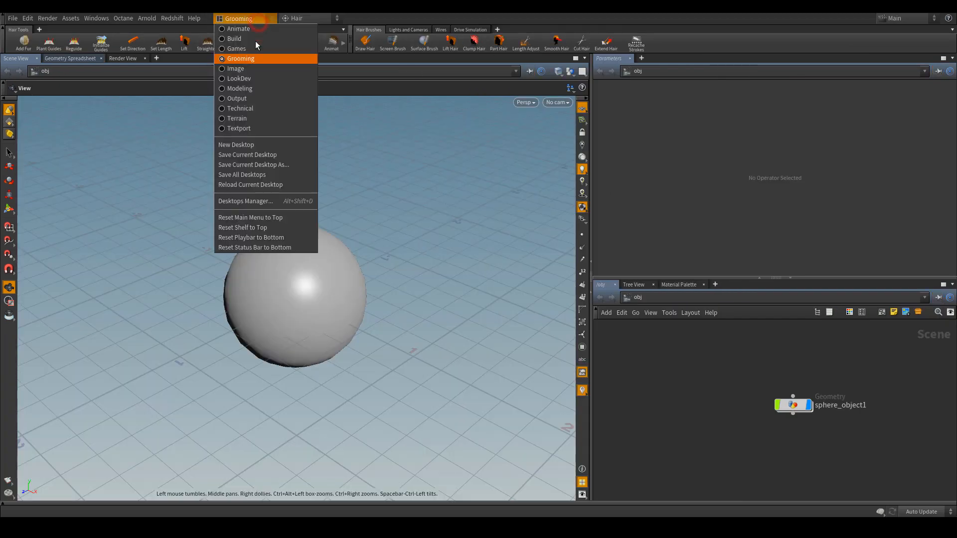
click(256, 83)
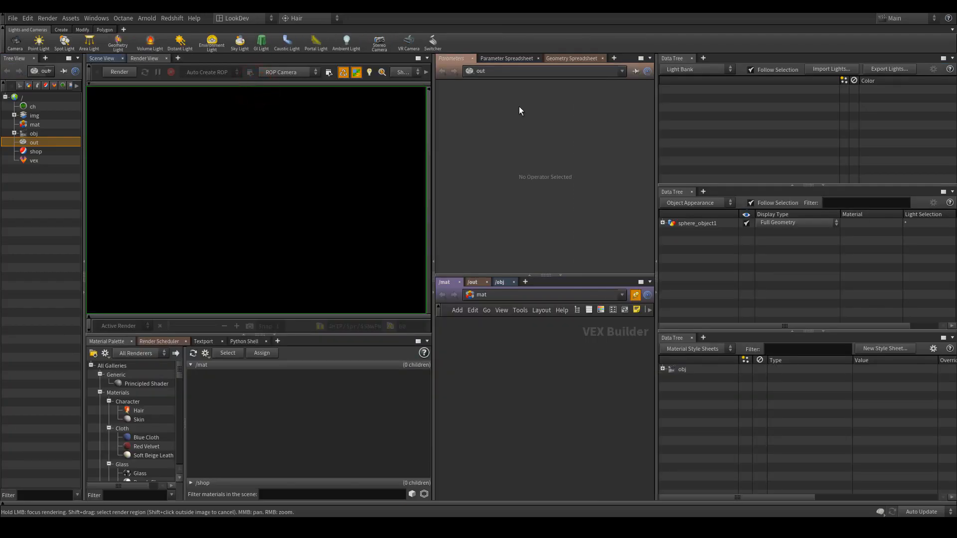
click(232, 18)
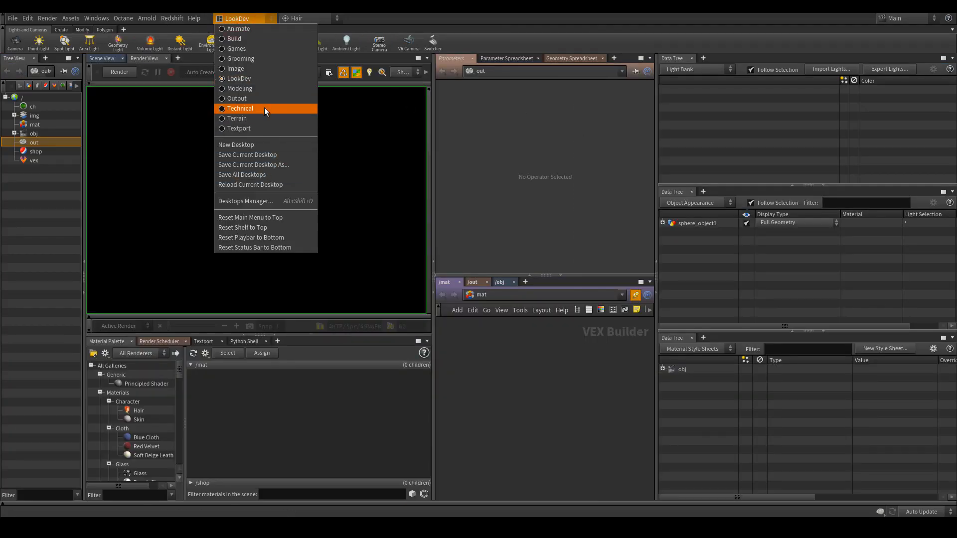
click(255, 38)
Create a new desktop layout
click(250, 17)
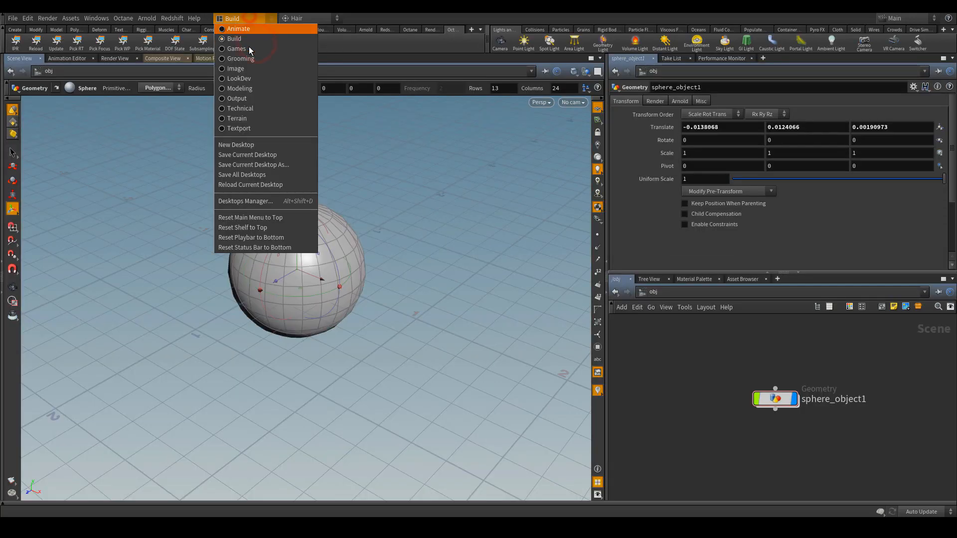
click(261, 145)
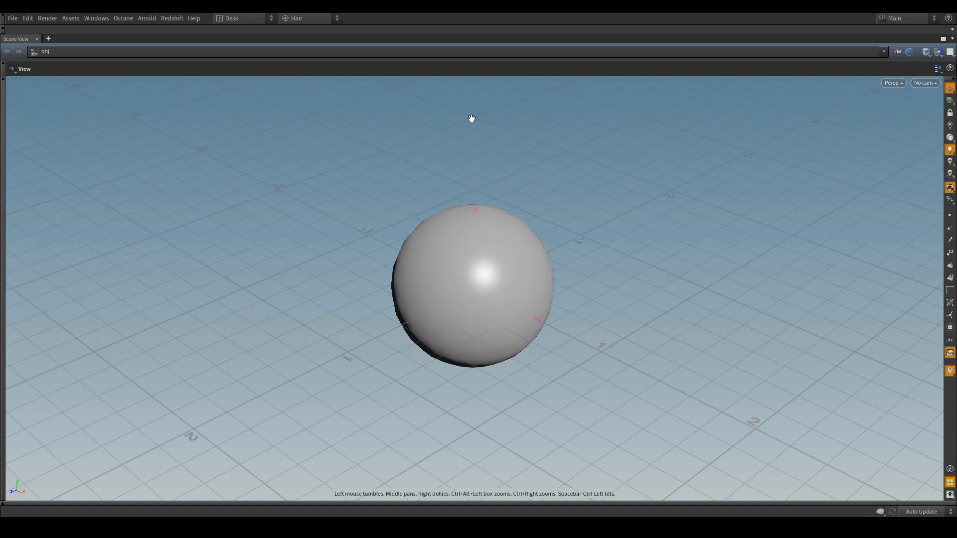
Add the Create and Refine shelf set to the empty shelf area of the new desktop
click(951, 30)
mouse_move(937, 54)
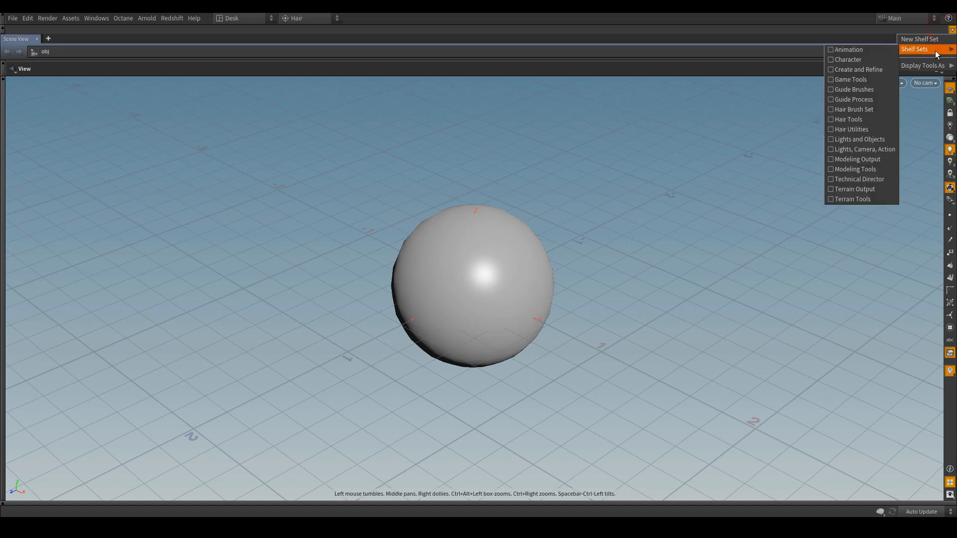
click(850, 68)
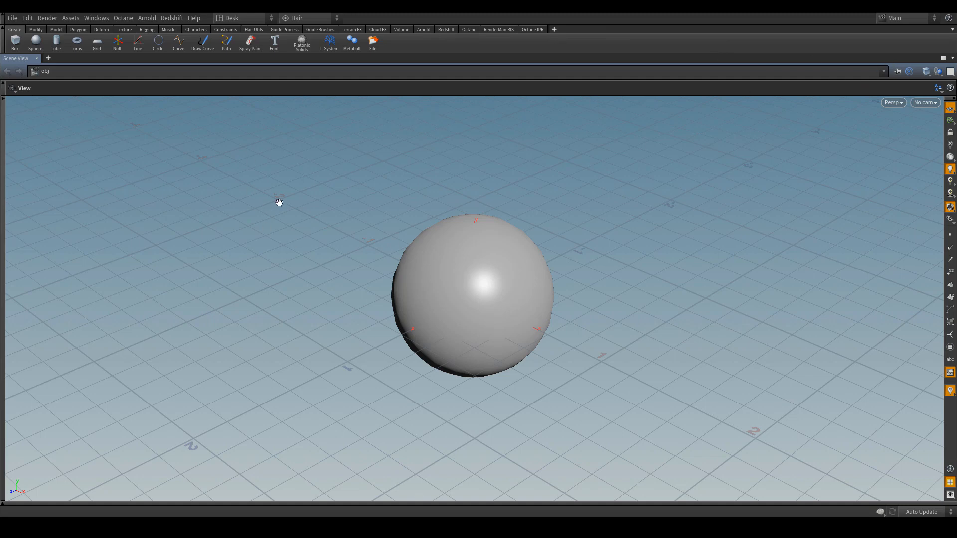
Try splitting the scene view left/right and its second half top/bottom, and close the added panes to return to a single view
click(952, 57)
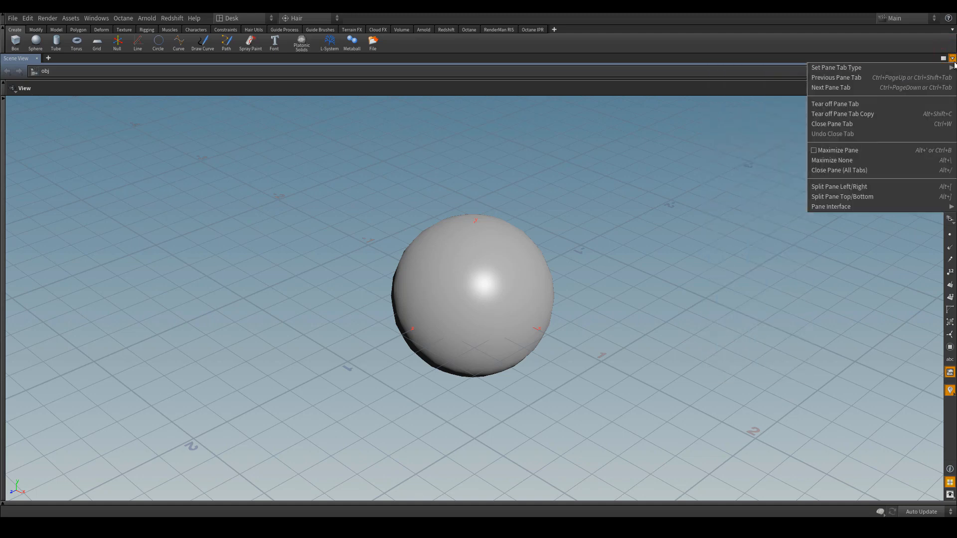
click(851, 190)
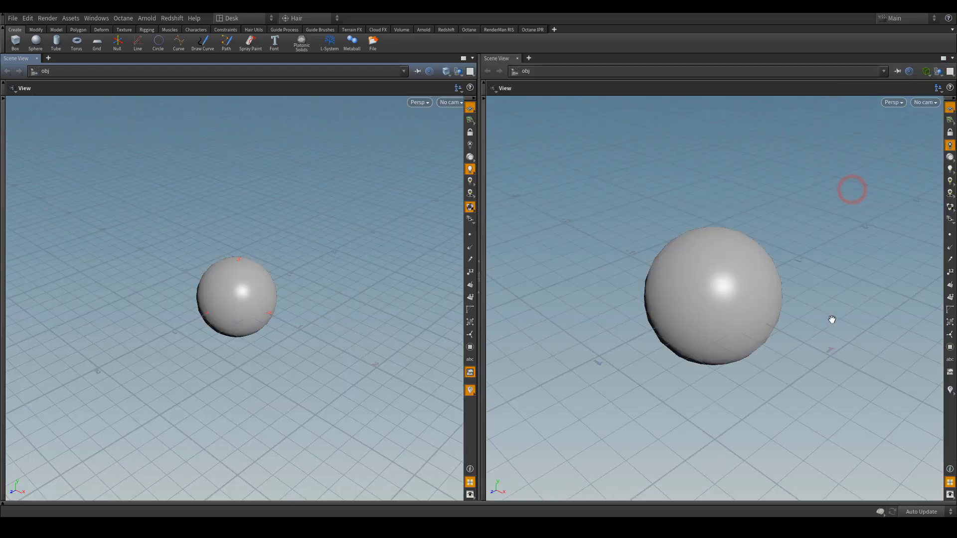
click(952, 58)
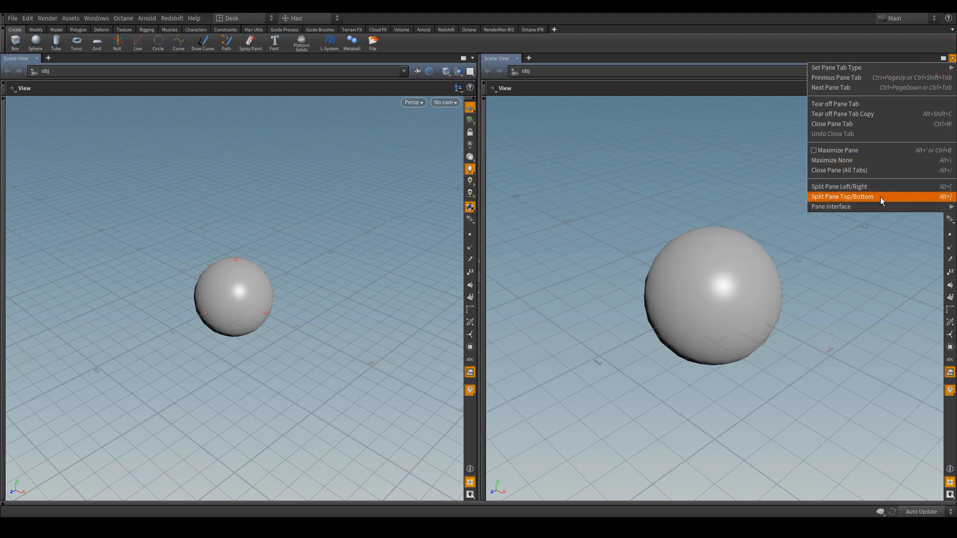
click(844, 197)
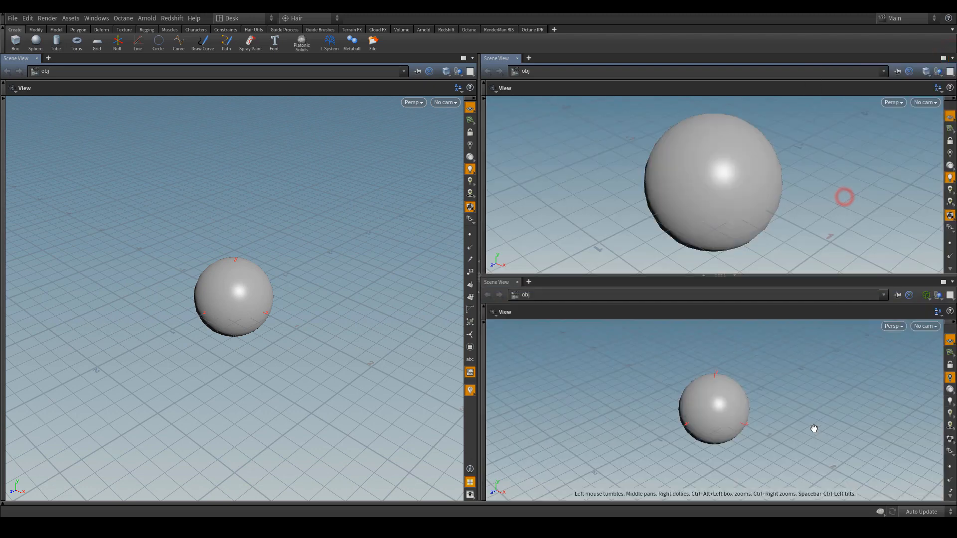
click(517, 58)
click(518, 58)
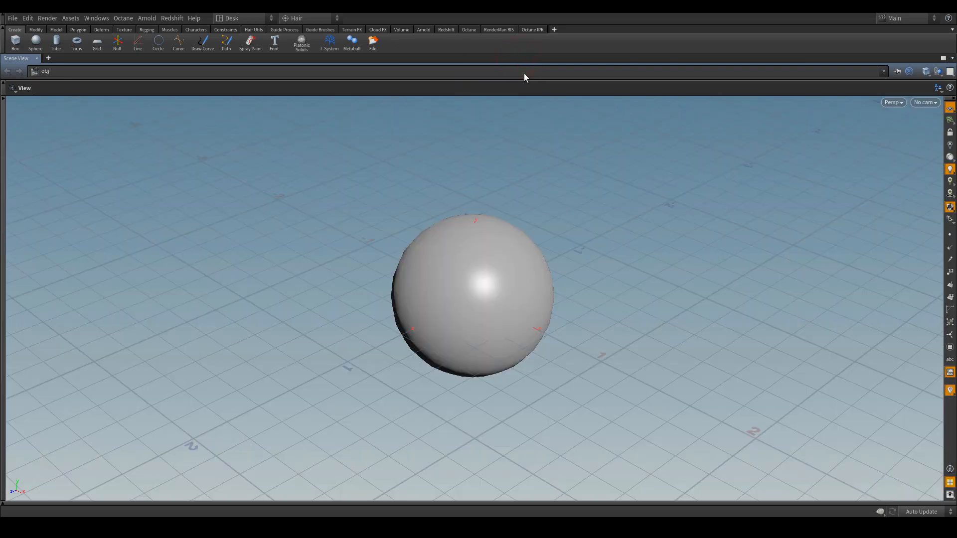
Split the scene view left/right, and split the second pane top/bottom
key(alt+bracketleft)
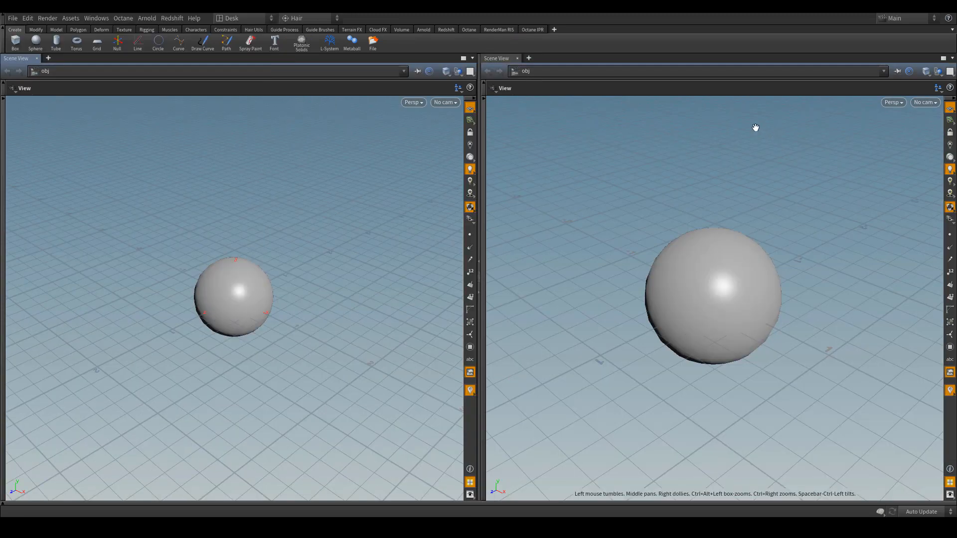
key(alt+bracketright)
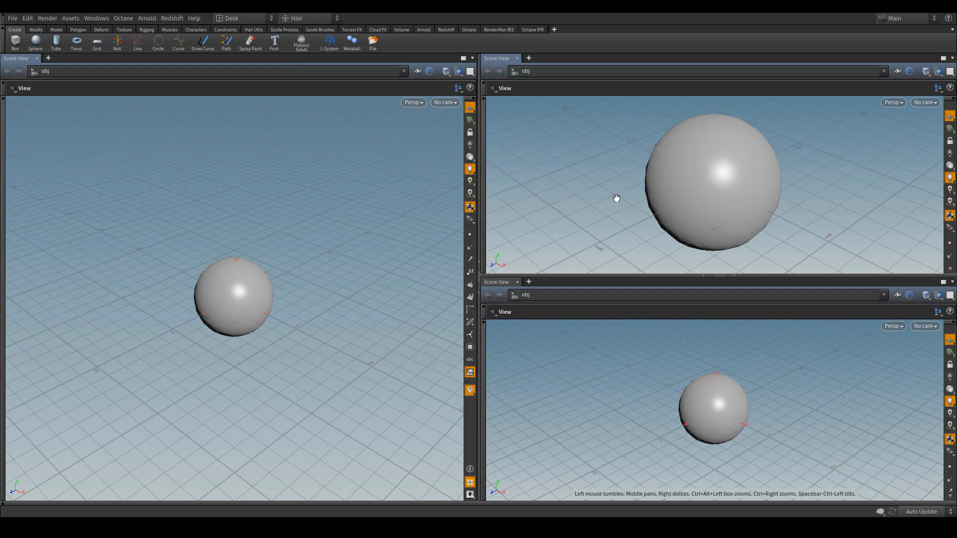
Try repeatedly splitting the upper pane beside the main view left/right, and close the surplus panes to restore the three-pane layout
key(alt+bracketleft)
key(alt+bracketleft)
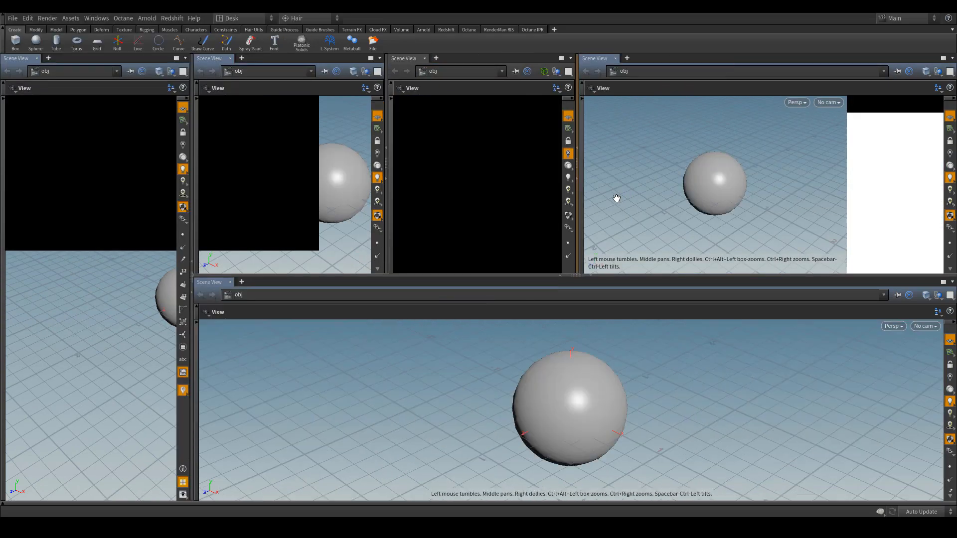
key(alt+bracketleft)
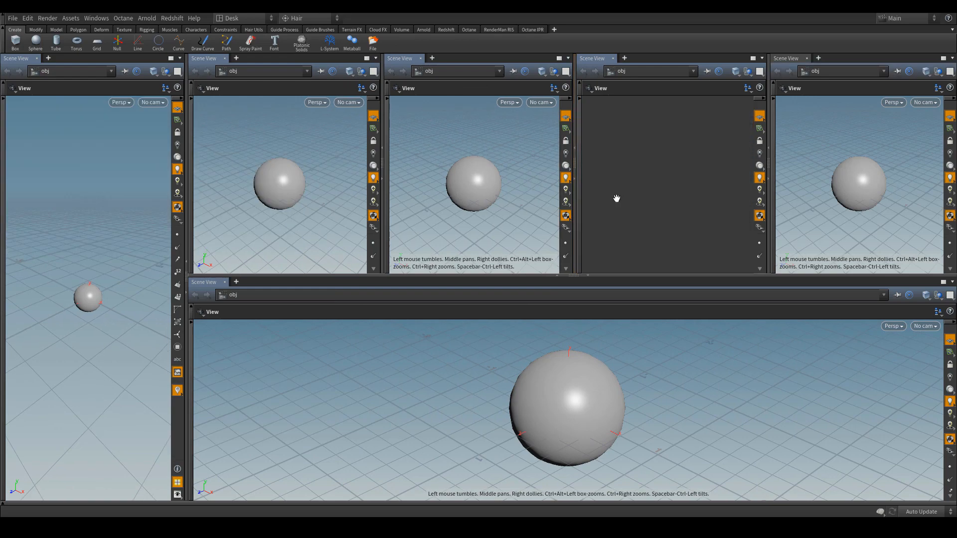
key(alt+bracketleft)
key(alt+bracketleft)
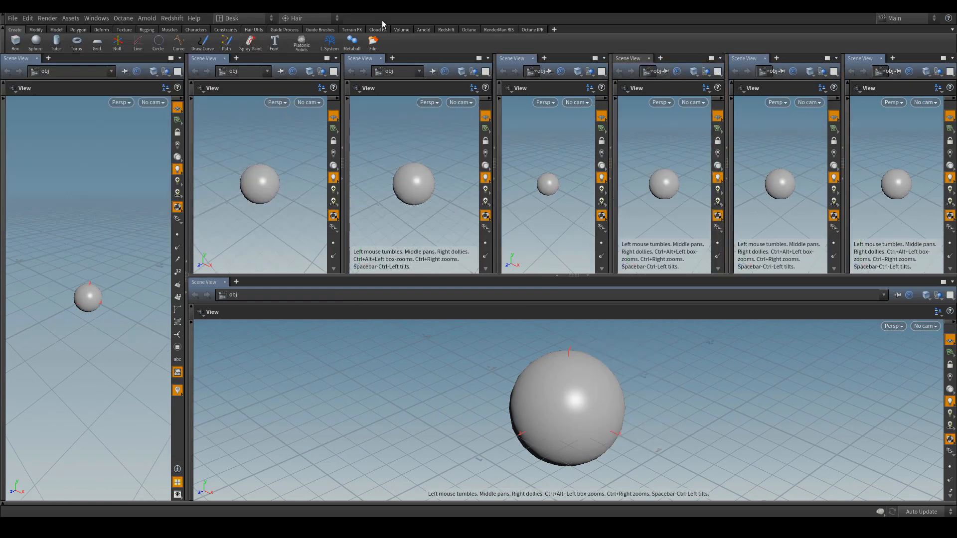
click(380, 58)
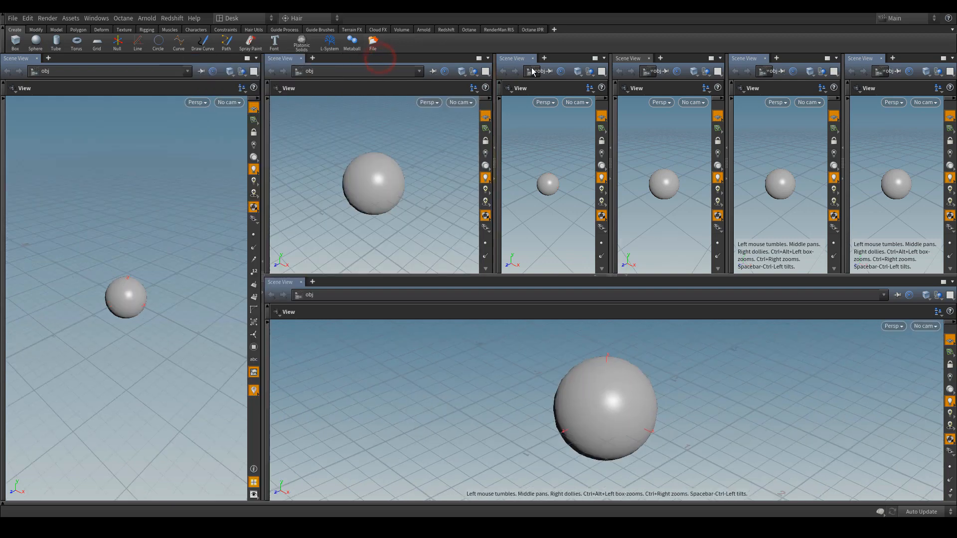
click(533, 58)
click(613, 58)
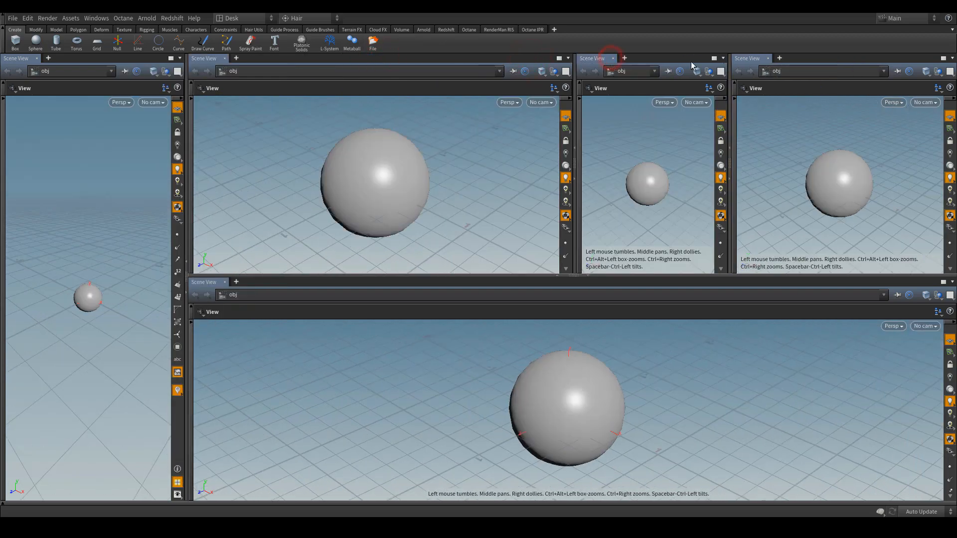
click(612, 58)
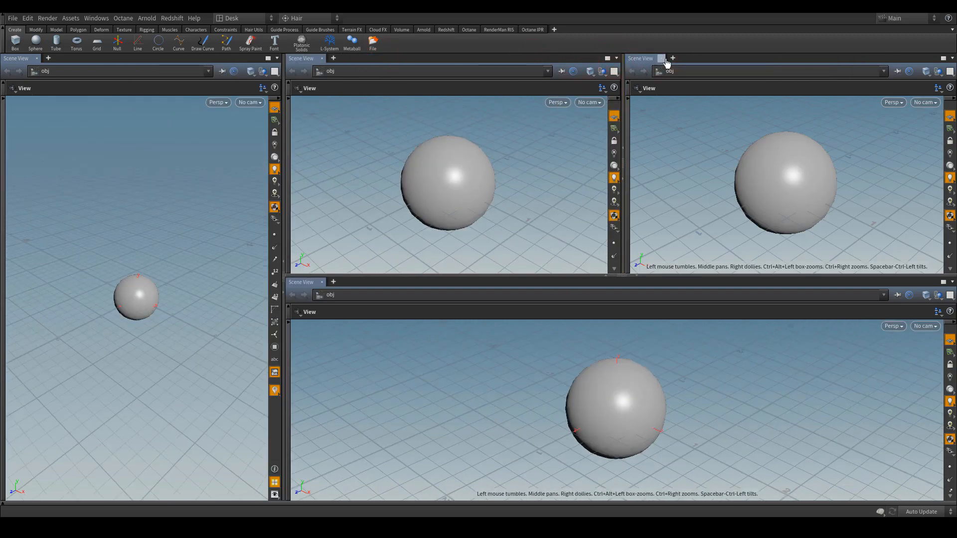
click(661, 58)
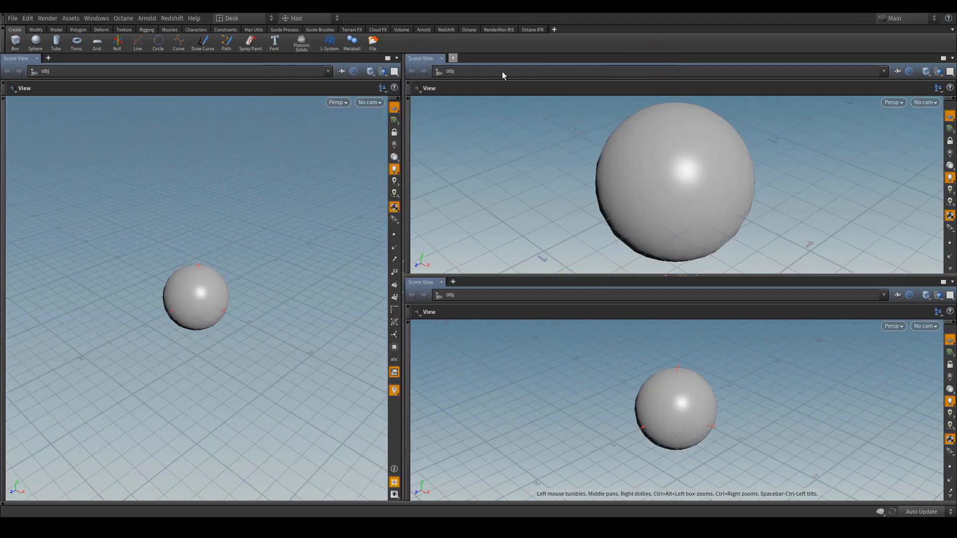
Change the upper pane beside the main scene view to Parameters and the lower one to Network View
right_click(428, 58)
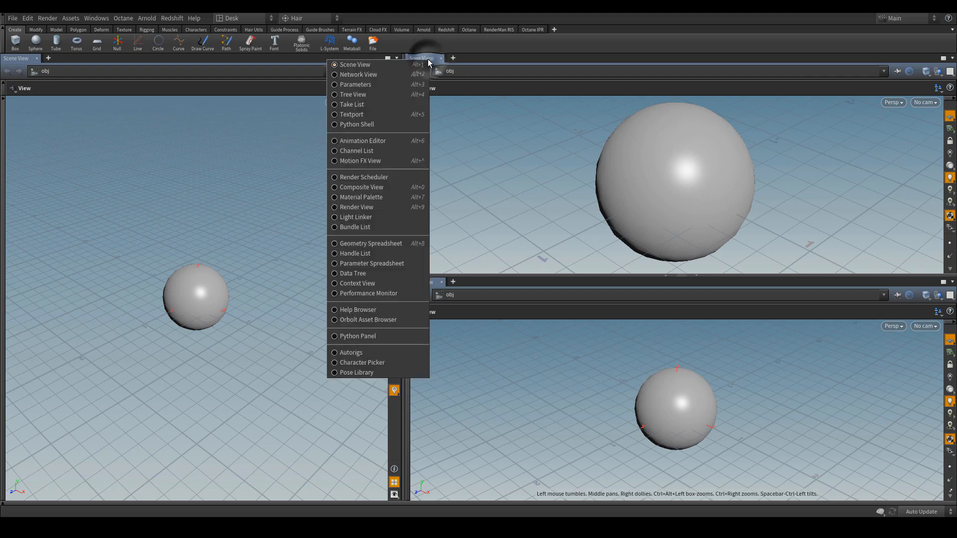
click(375, 85)
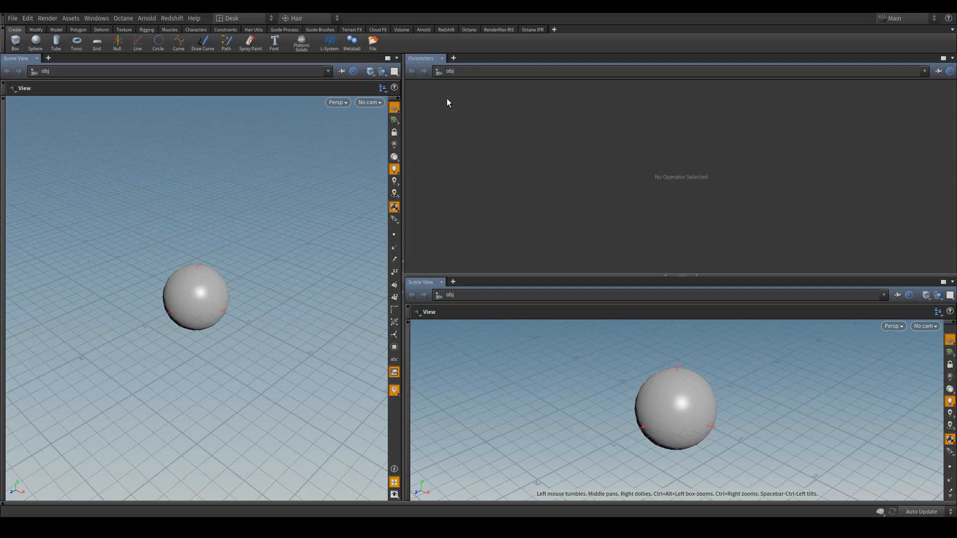
right_click(426, 283)
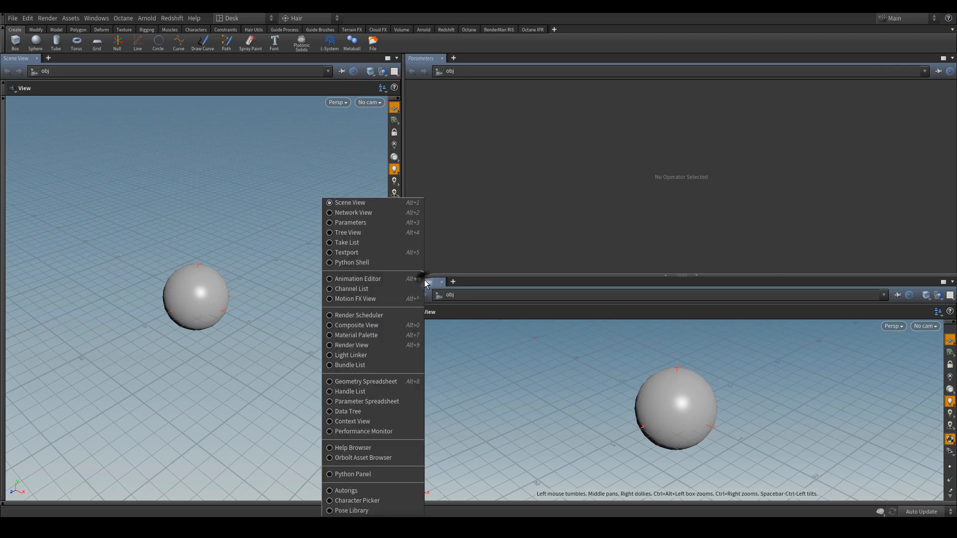
click(390, 214)
Select the sphere object's node in the network view, and widen the scene view pane
drag(547, 393, 796, 508)
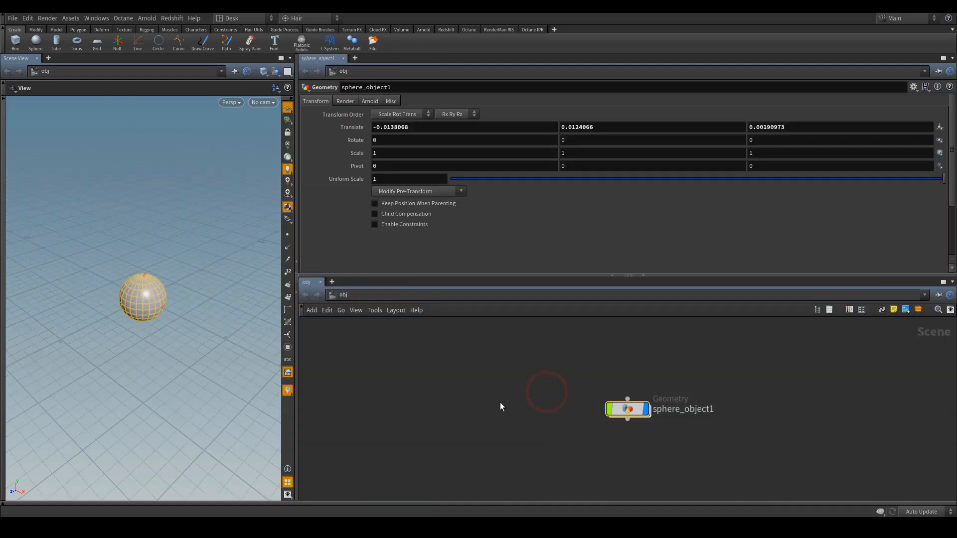
drag(296, 223, 475, 223)
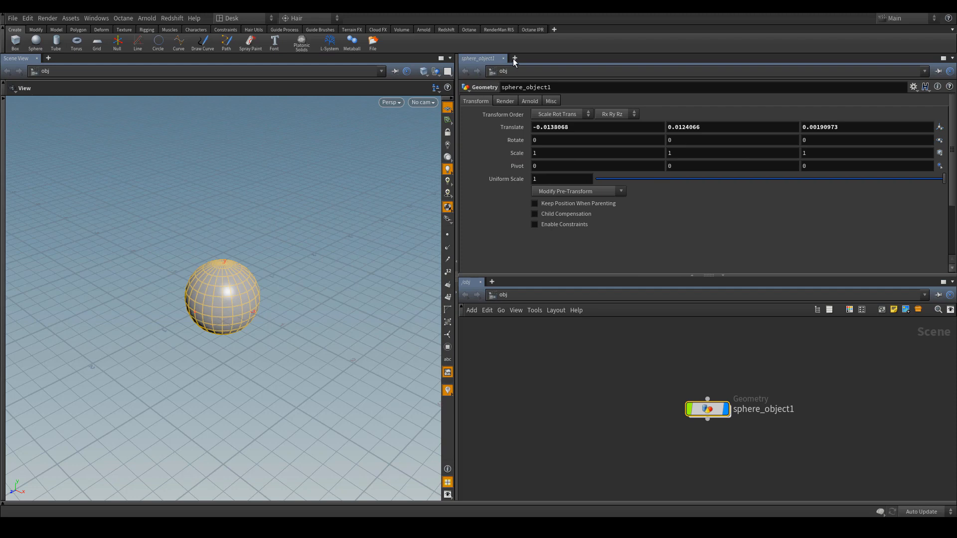
Add an Animation Editor tab beside the parameters, move it into the scene view's pane, and show the scene view again
click(514, 59)
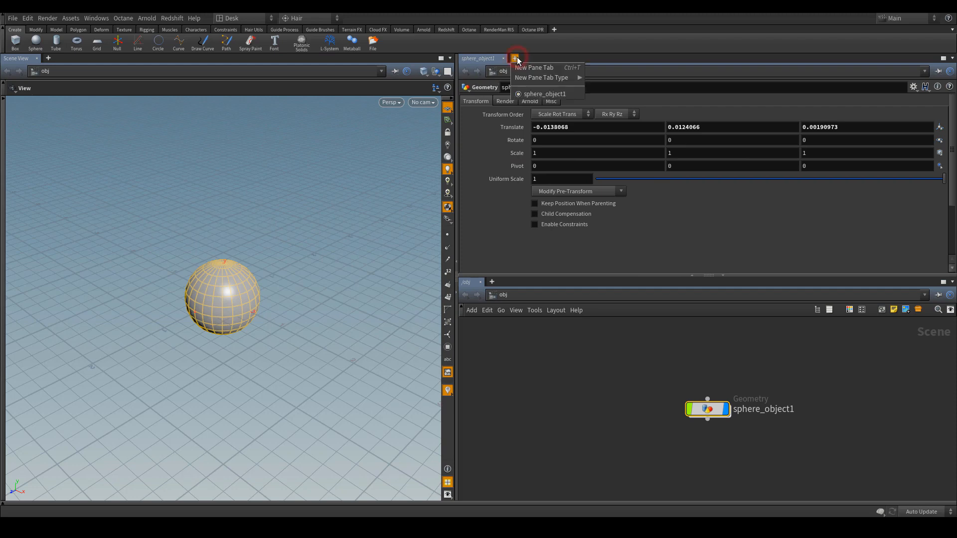
mouse_move(533, 79)
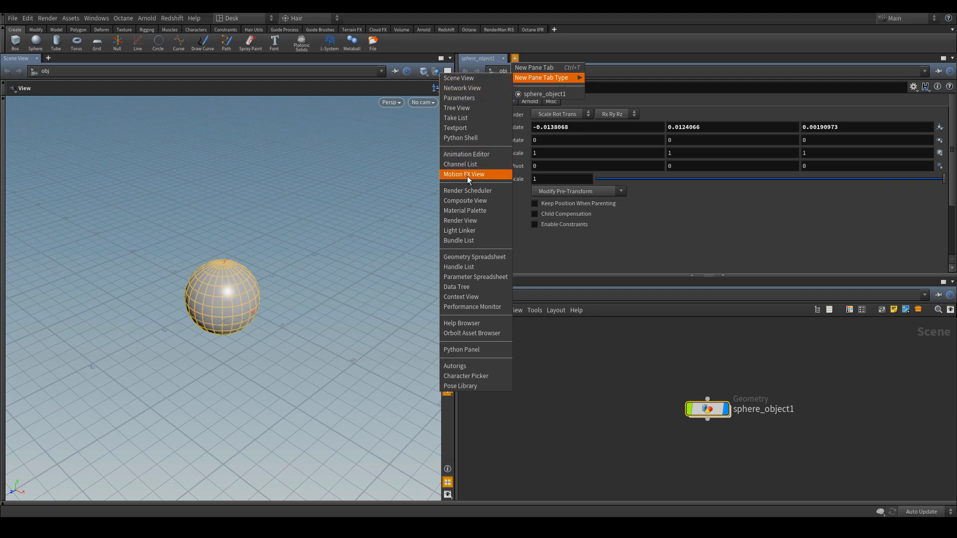
click(471, 157)
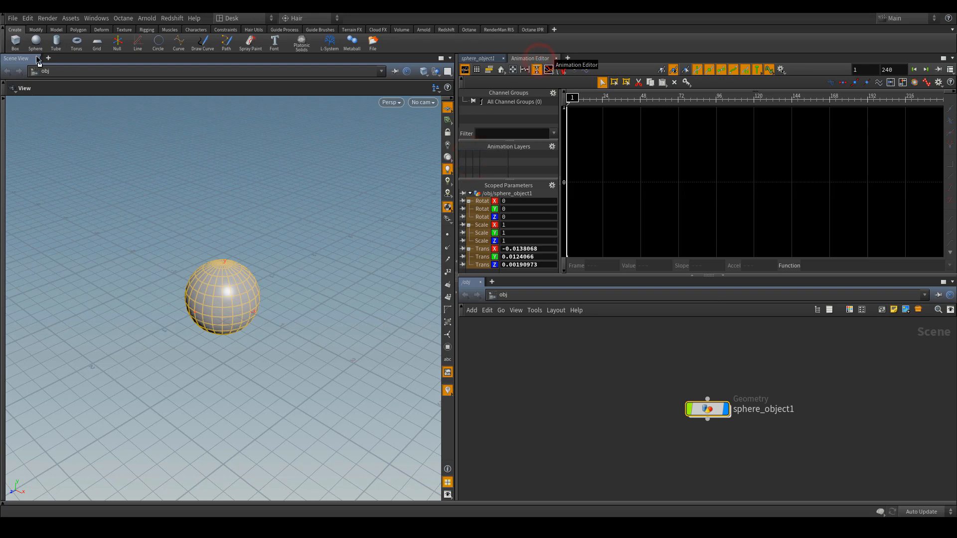
drag(38, 59, 41, 60)
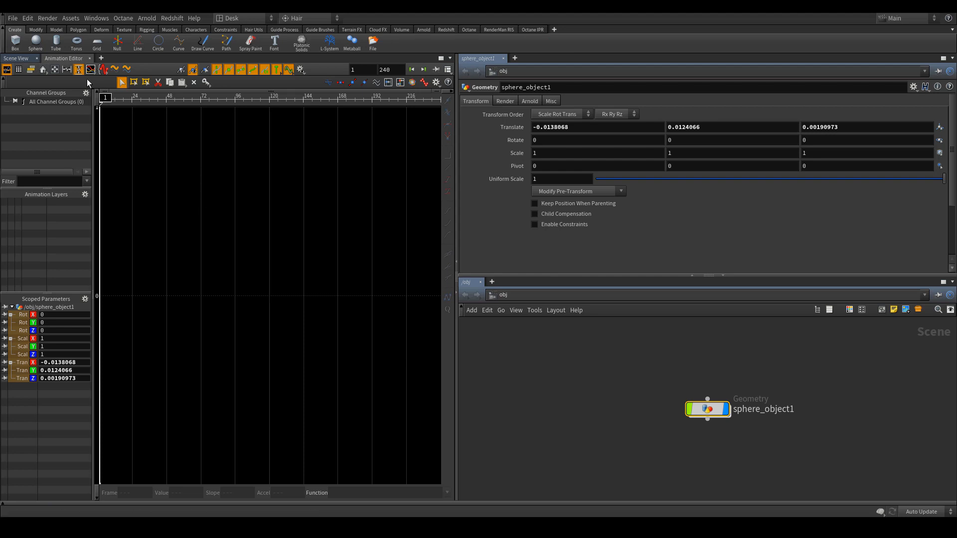
click(22, 59)
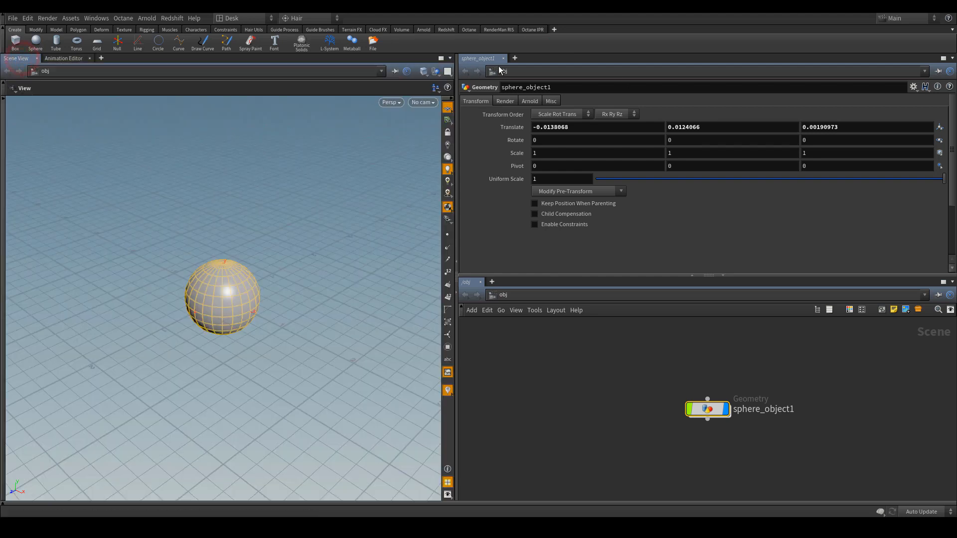
Look over the pane types offered for a new tab in the parameters pane without adding one
click(515, 59)
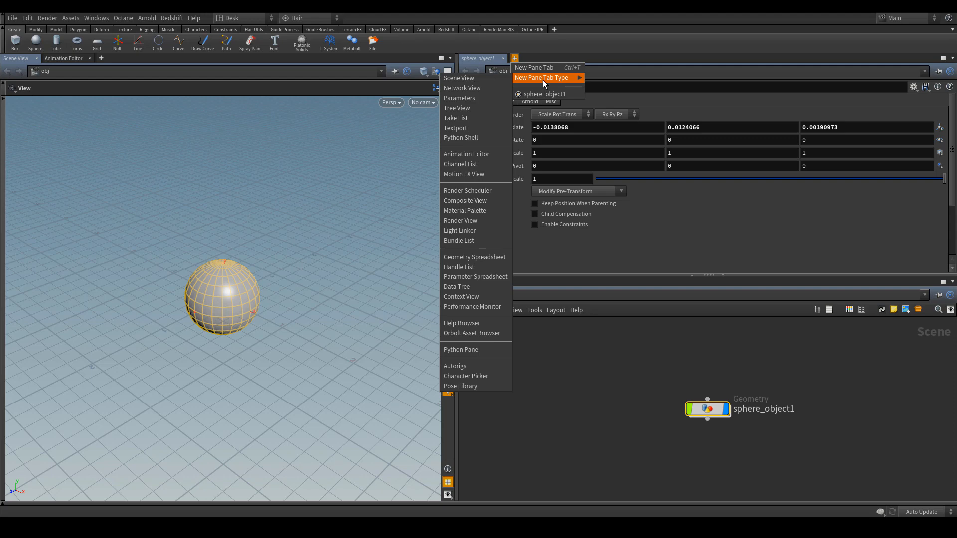
click(633, 56)
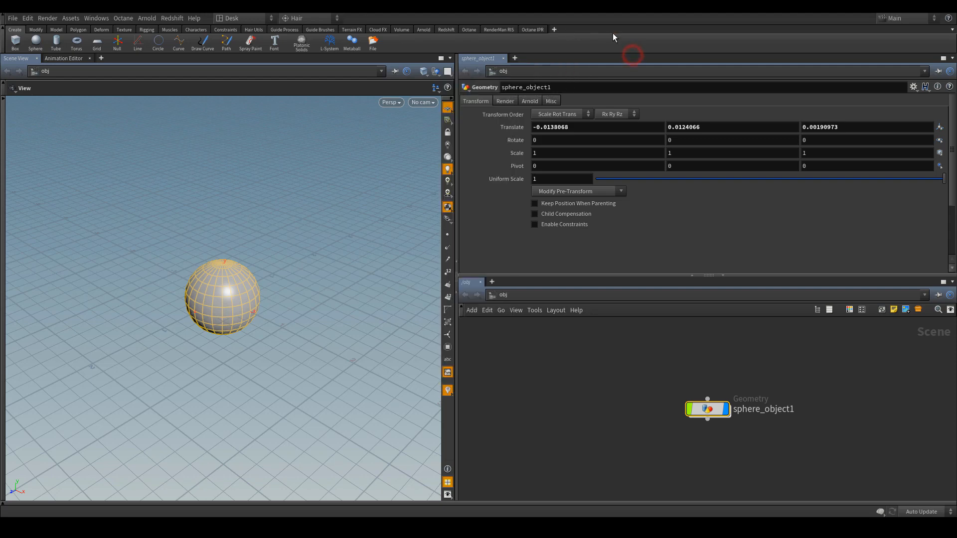
click(613, 33)
click(515, 59)
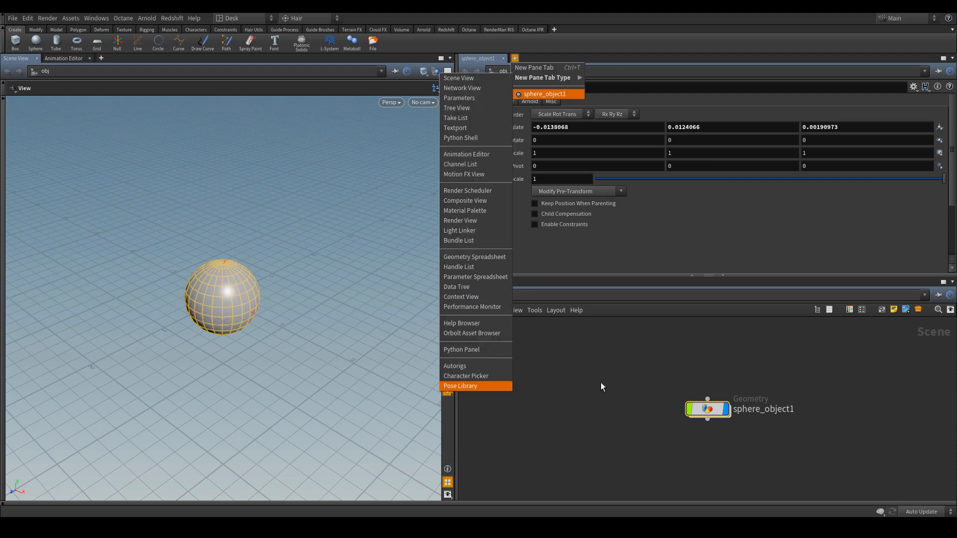
click(600, 382)
Close the Animation Editor tab and widen the scene view pane slightly
click(69, 60)
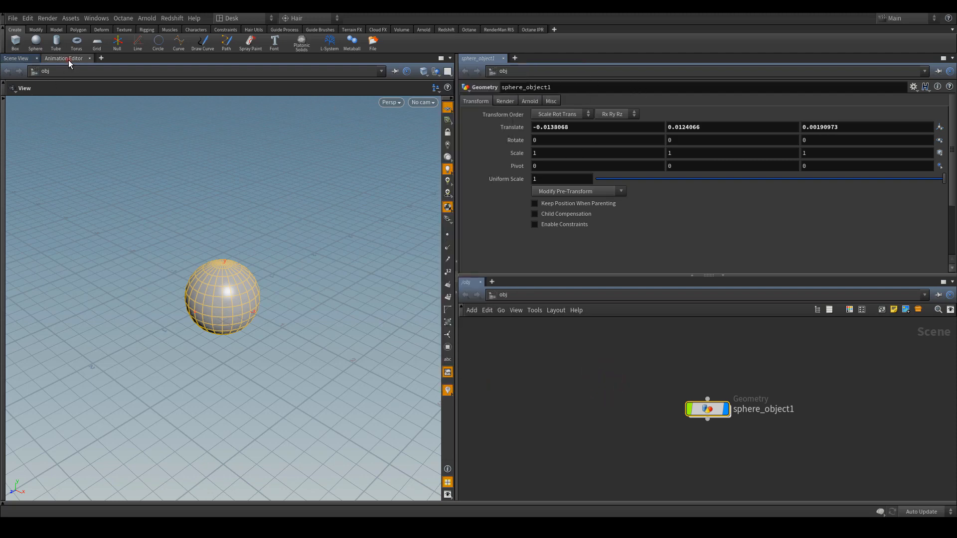
click(89, 58)
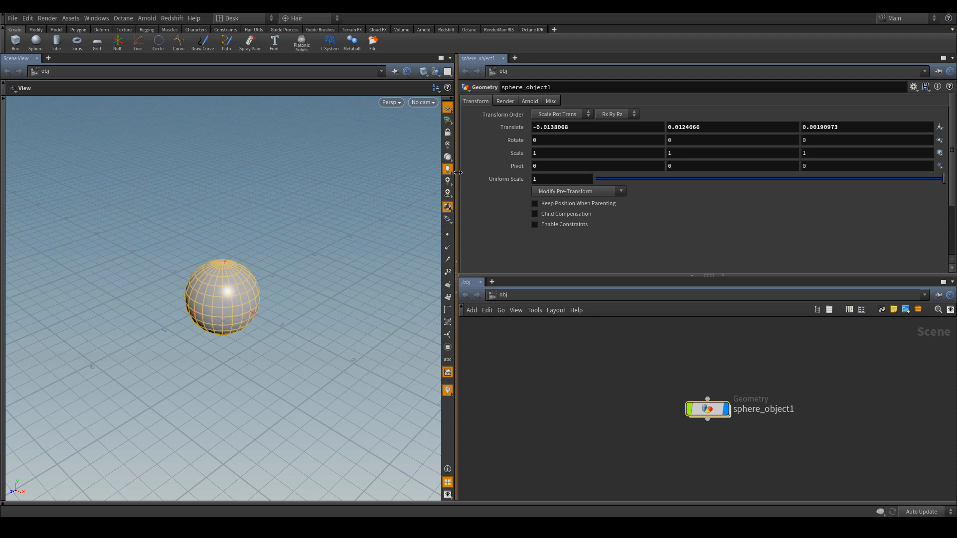
drag(457, 172, 497, 173)
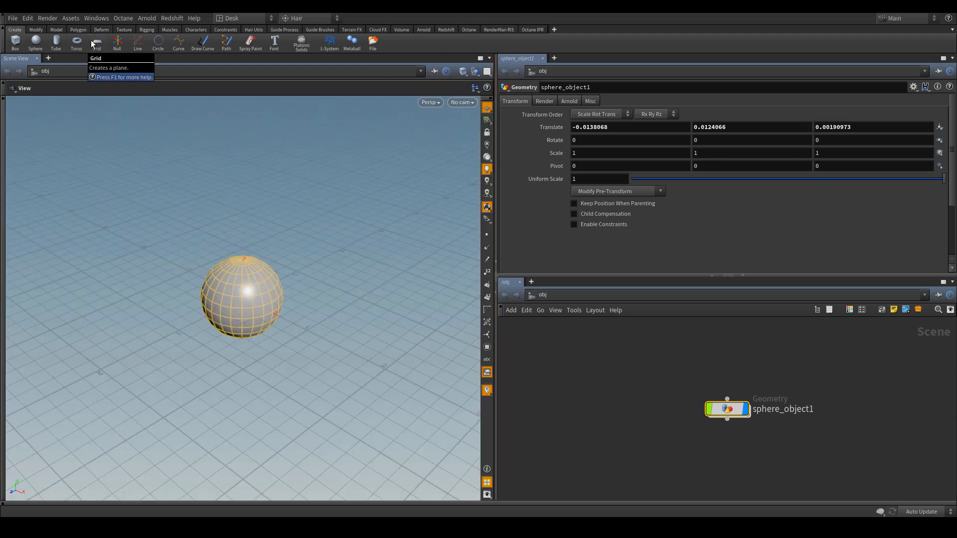
Open a new floating panel and move it over the middle of the workspace
click(93, 19)
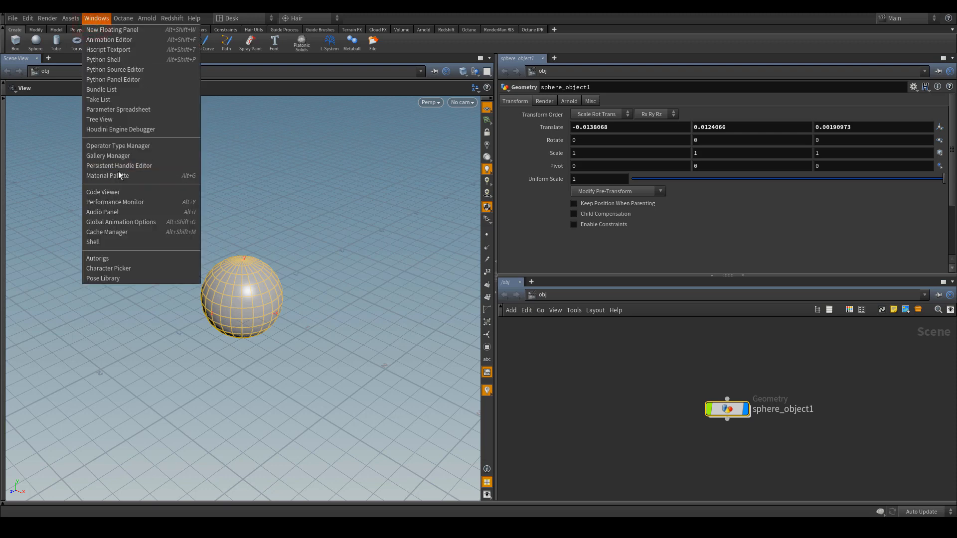
click(127, 30)
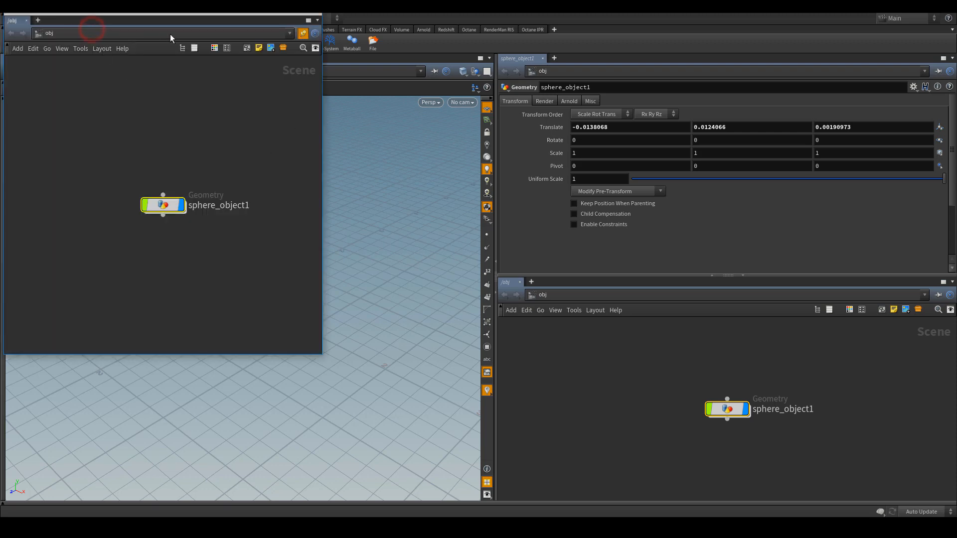
drag(144, 16, 507, 62)
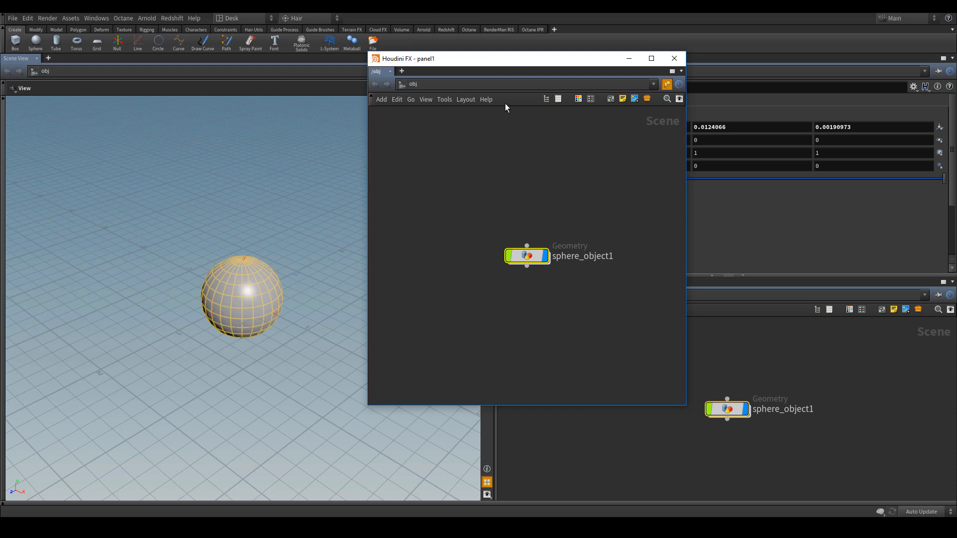
Change the floating panel's pane type to Render View and then to Material Palette
click(376, 73)
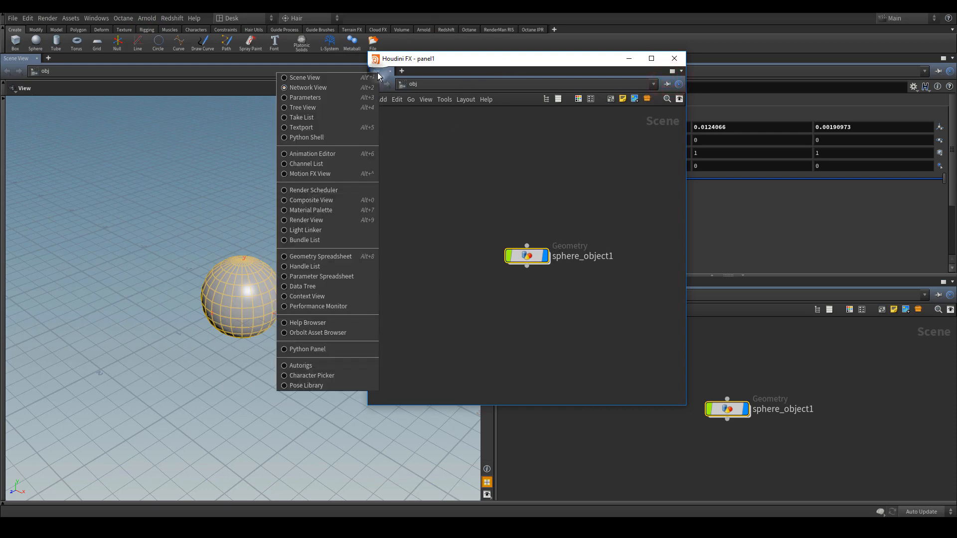
click(340, 219)
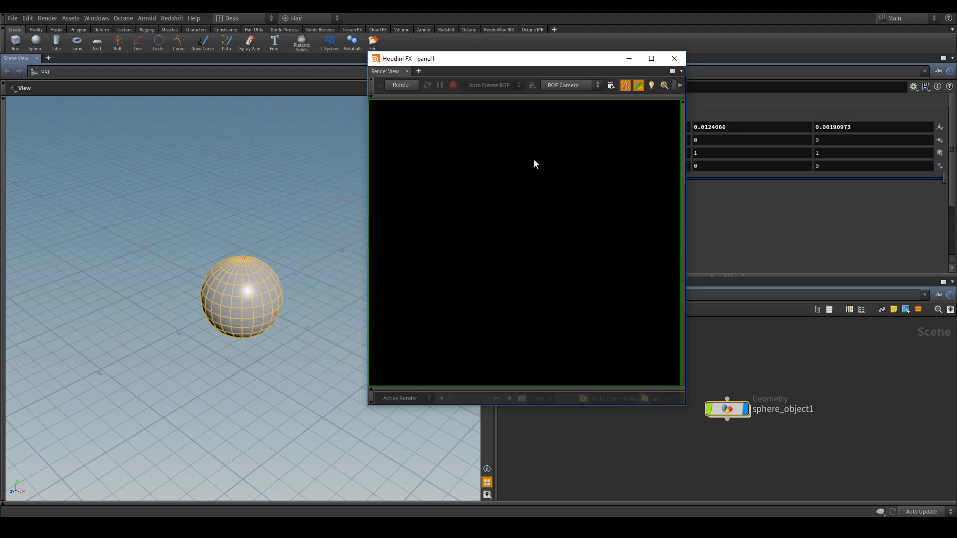
click(397, 74)
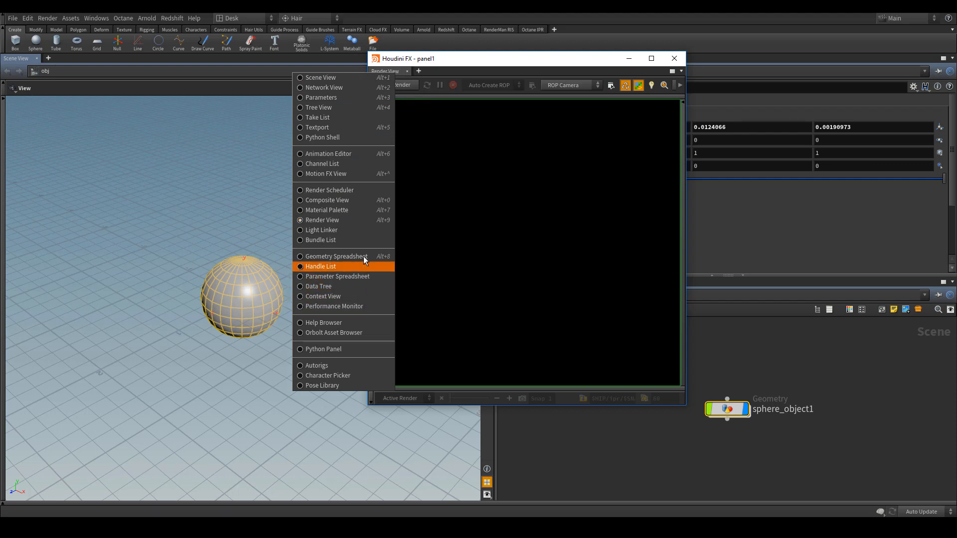
click(352, 210)
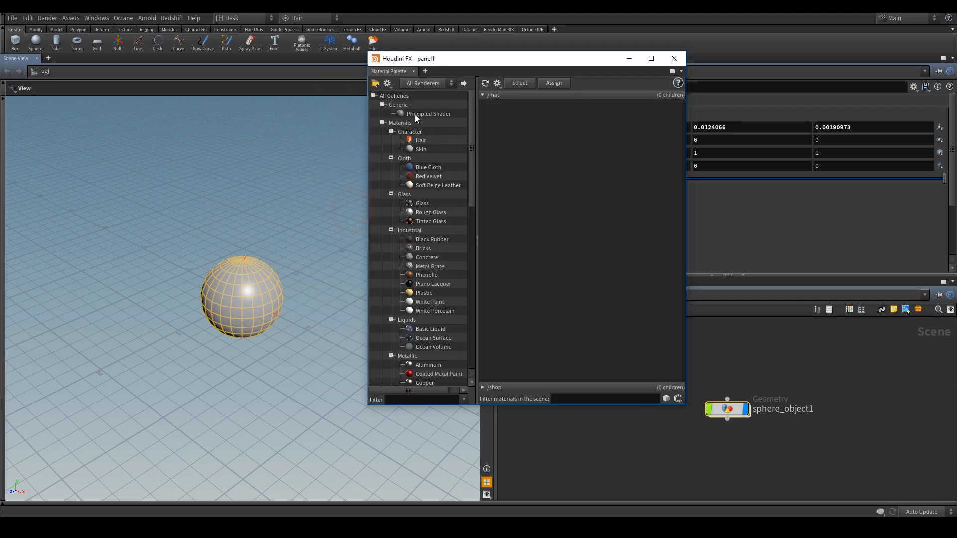
Move the Material Palette floating panel over the left part of the scene view
click(387, 68)
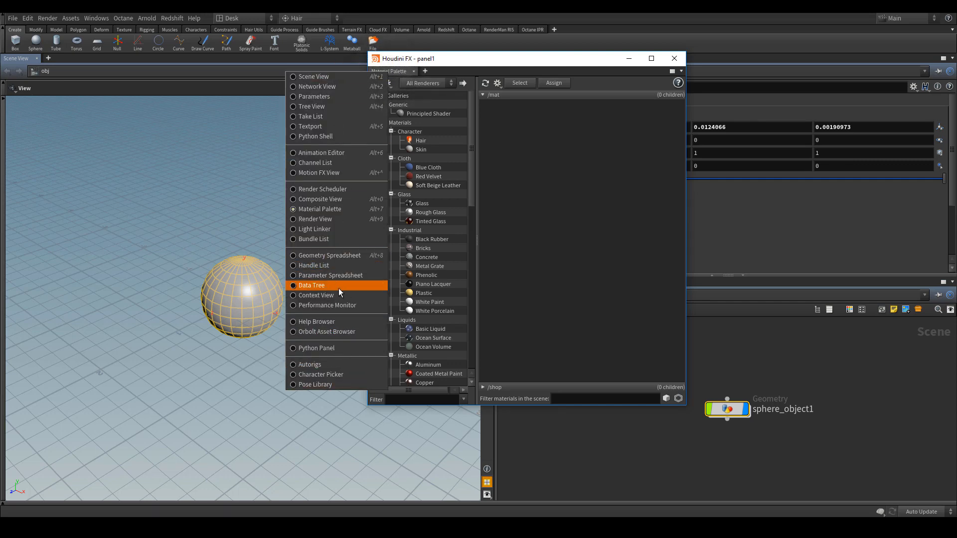
click(481, 58)
drag(489, 61, 118, 102)
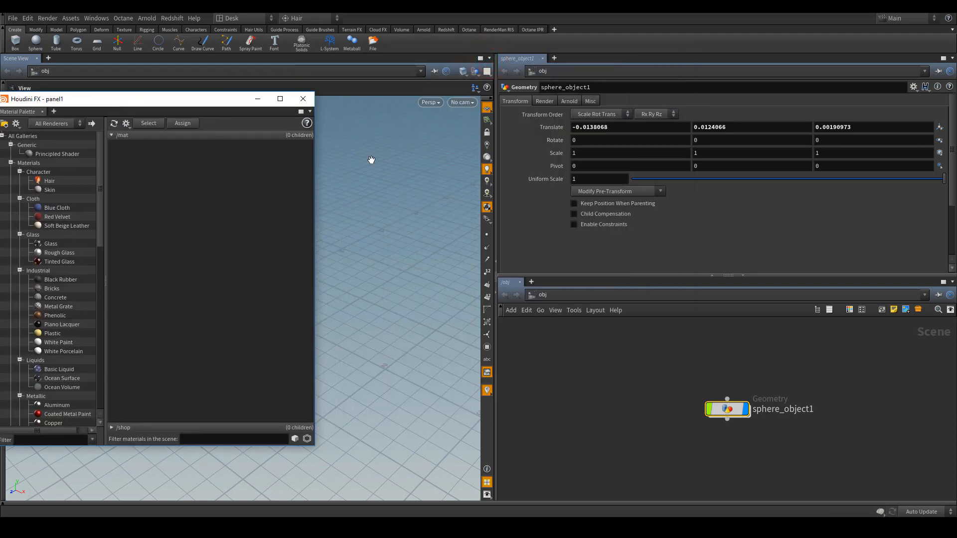
Open a second floating panel over the middle of the workspace and make it a Material Palette
click(100, 22)
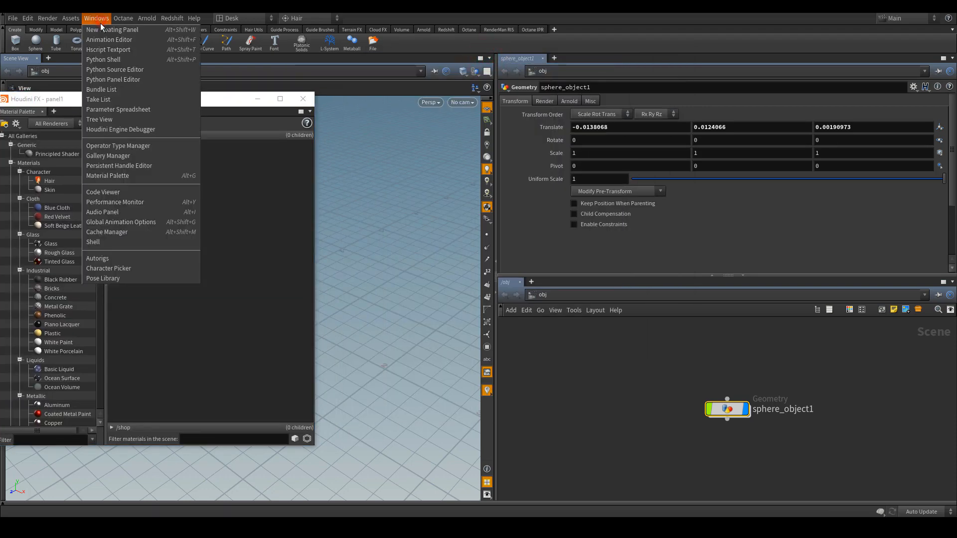
click(103, 31)
drag(182, 20, 584, 35)
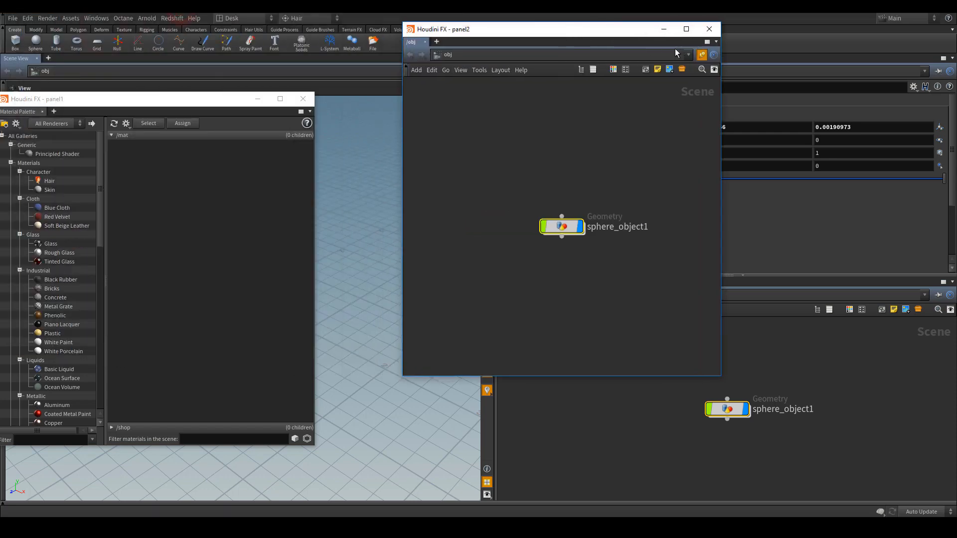
click(425, 42)
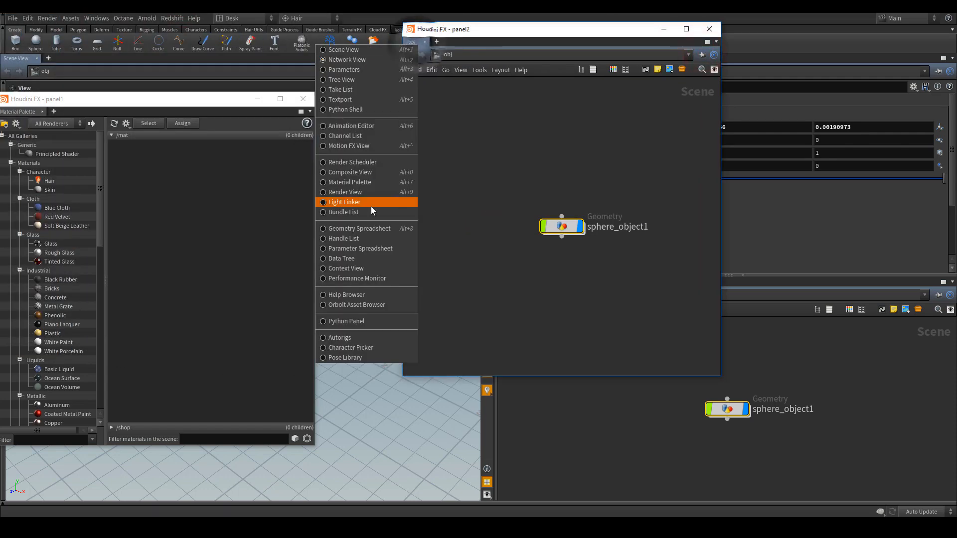
click(366, 184)
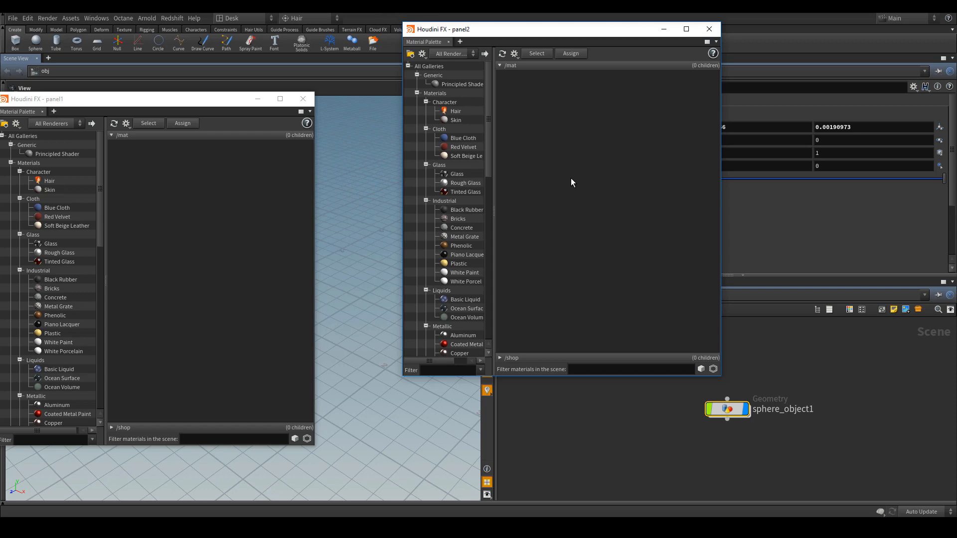
Dock the first floating panel's Material Palette as a tab beside the scene view
drag(230, 99, 456, 151)
drag(247, 158, 38, 59)
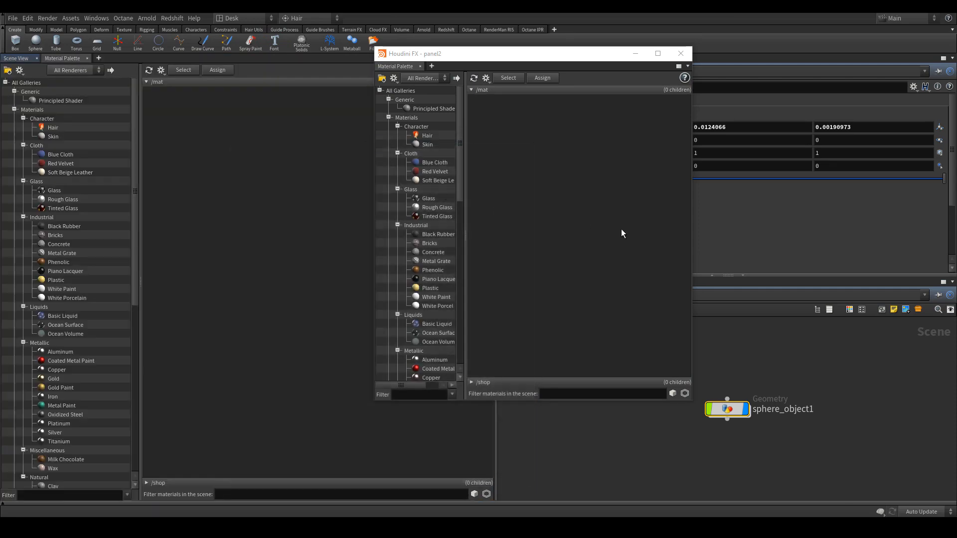
Close the second floating panel and the docked Material Palette tab, and widen the scene view pane
click(681, 53)
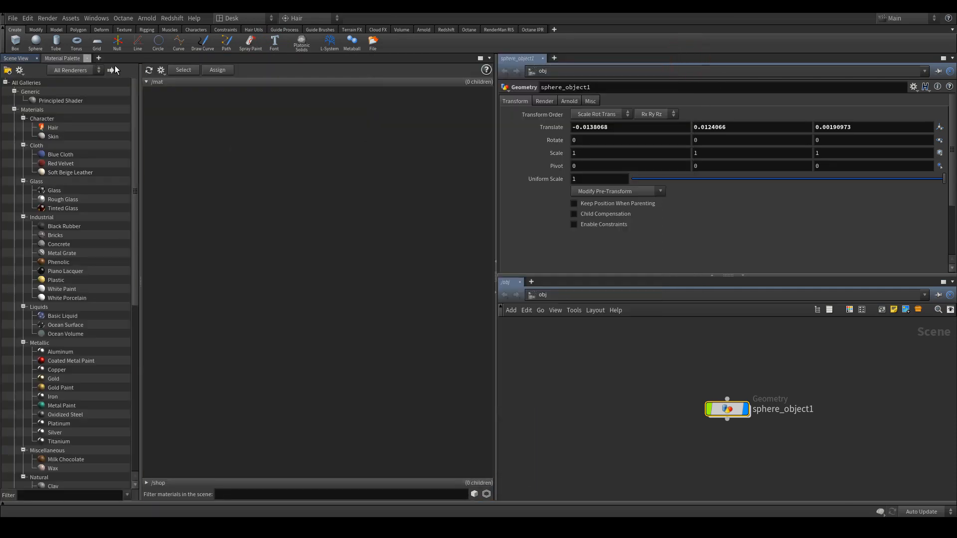
click(88, 59)
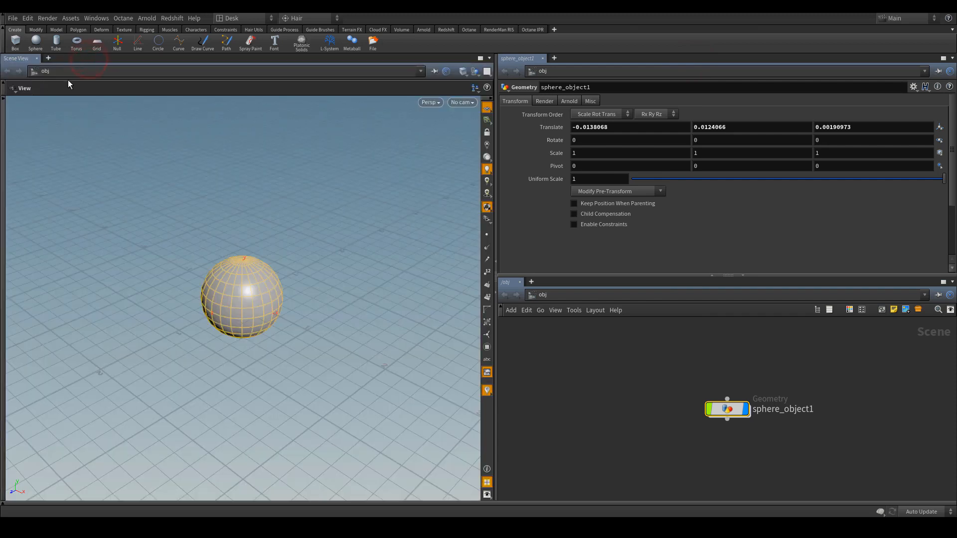
drag(495, 183, 582, 184)
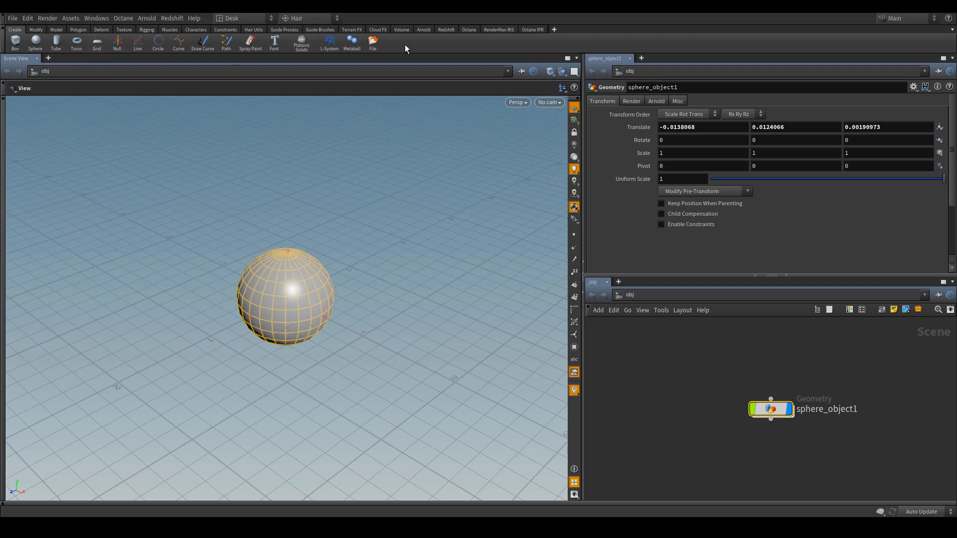
right_click(371, 41)
right_click(450, 44)
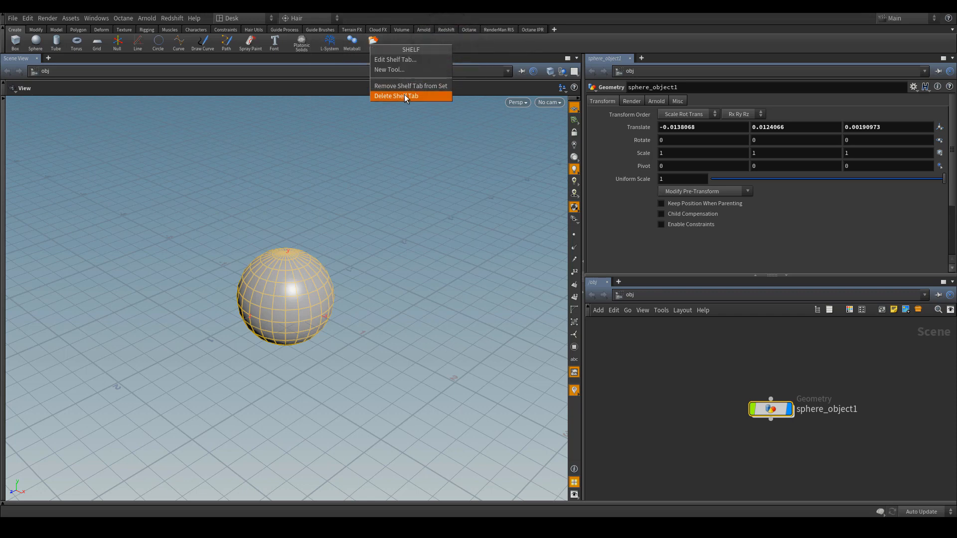
click(721, 44)
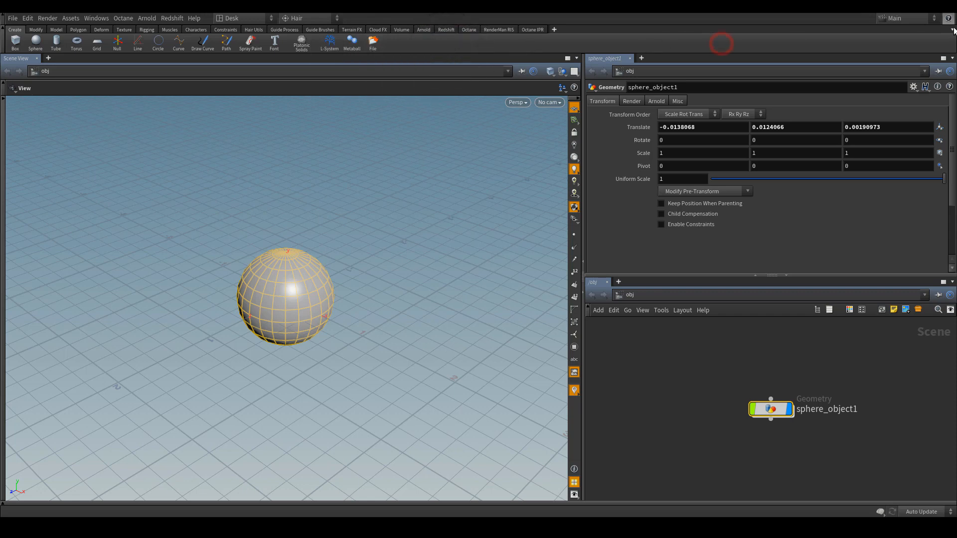
Try displaying the shelf tools as small icons, large icons and text only
click(953, 29)
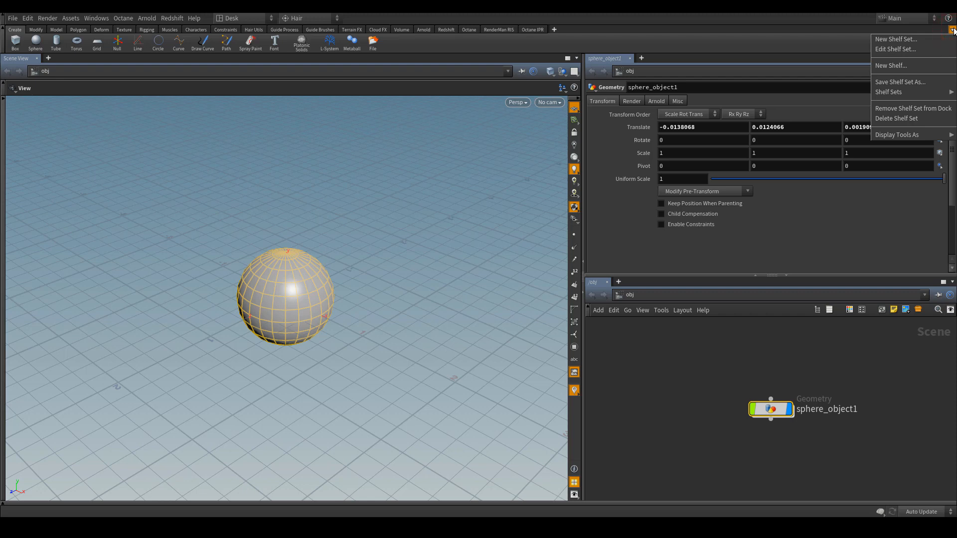
mouse_move(927, 140)
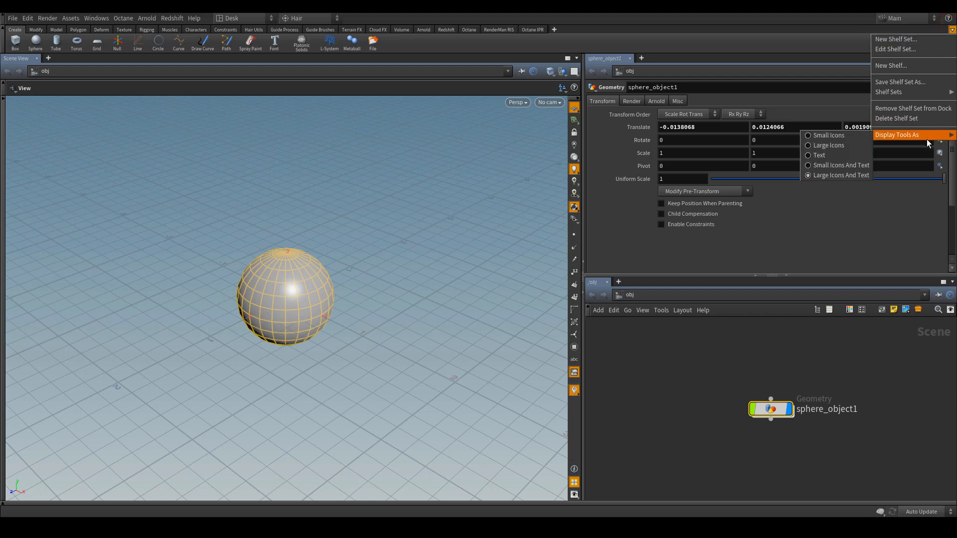
click(854, 134)
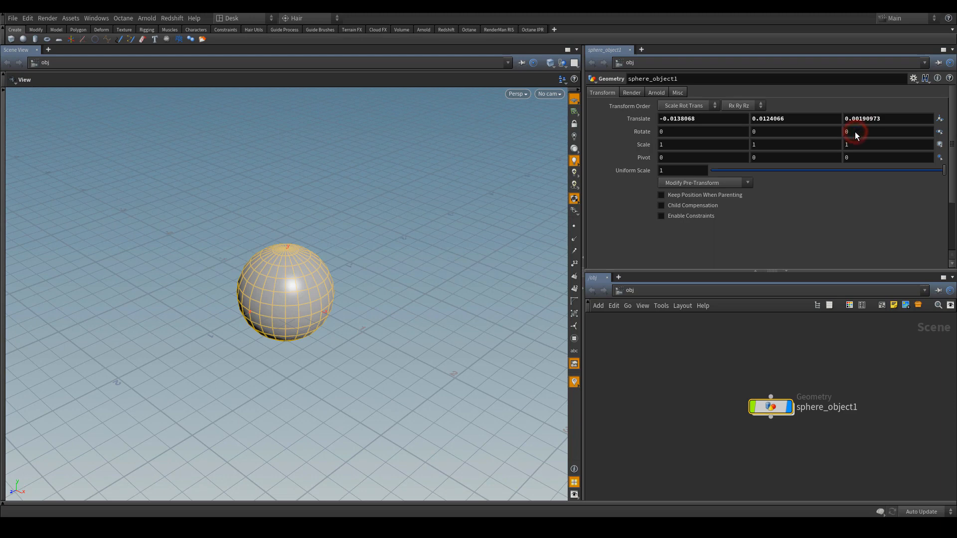
click(953, 29)
mouse_move(896, 134)
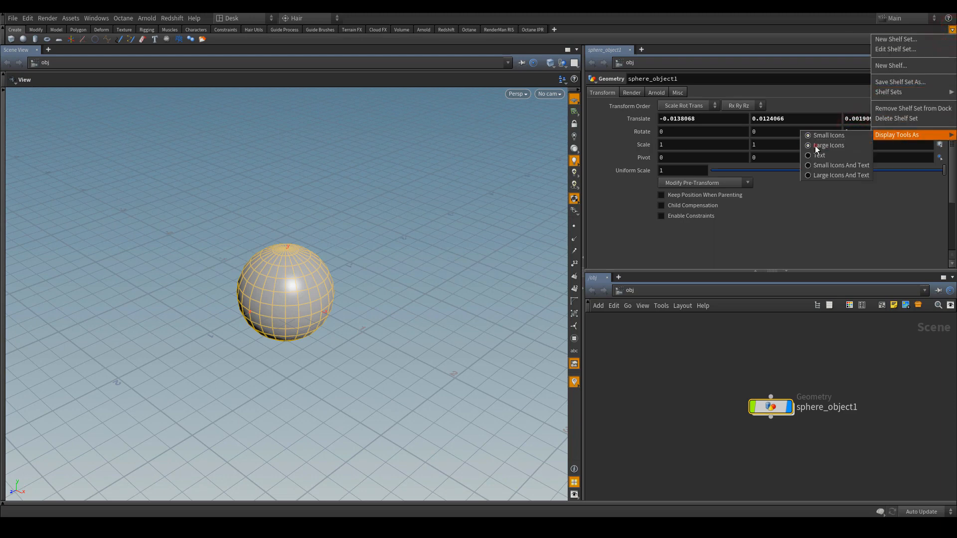
click(818, 145)
click(952, 30)
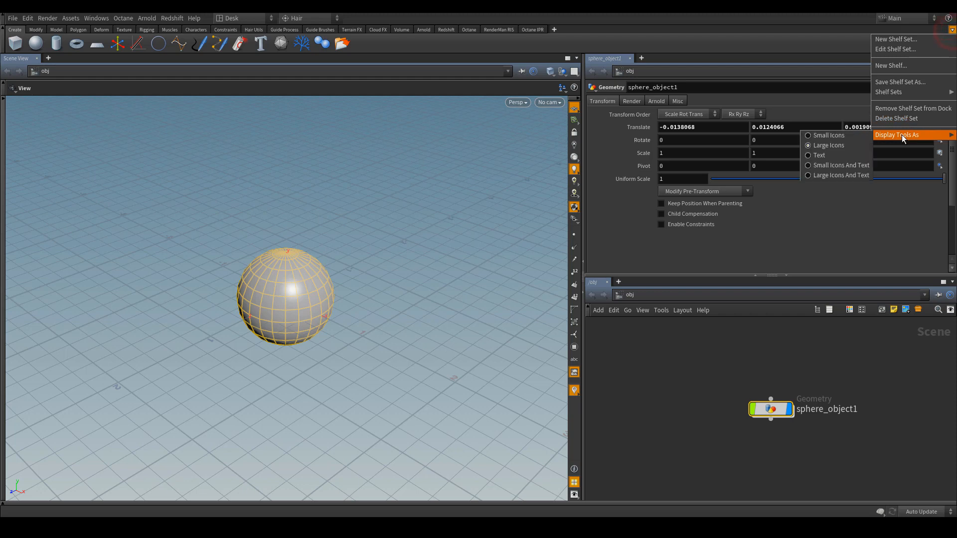
click(850, 154)
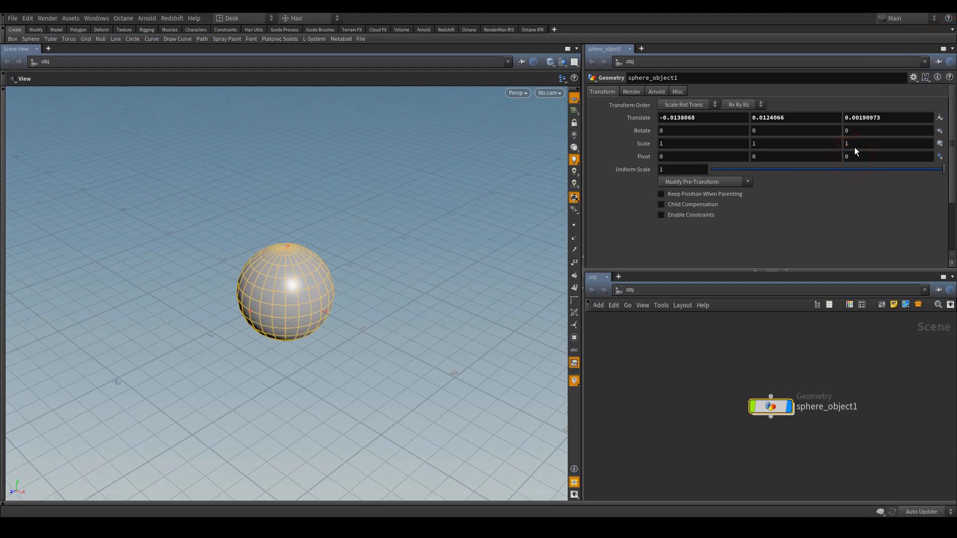
Display the shelf tools as large icons and text
click(952, 29)
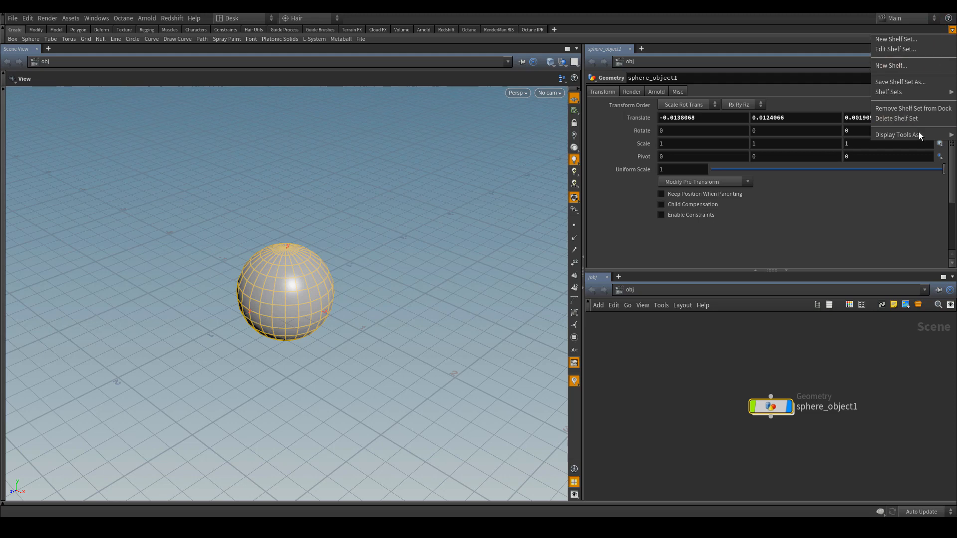
mouse_move(920, 131)
click(841, 176)
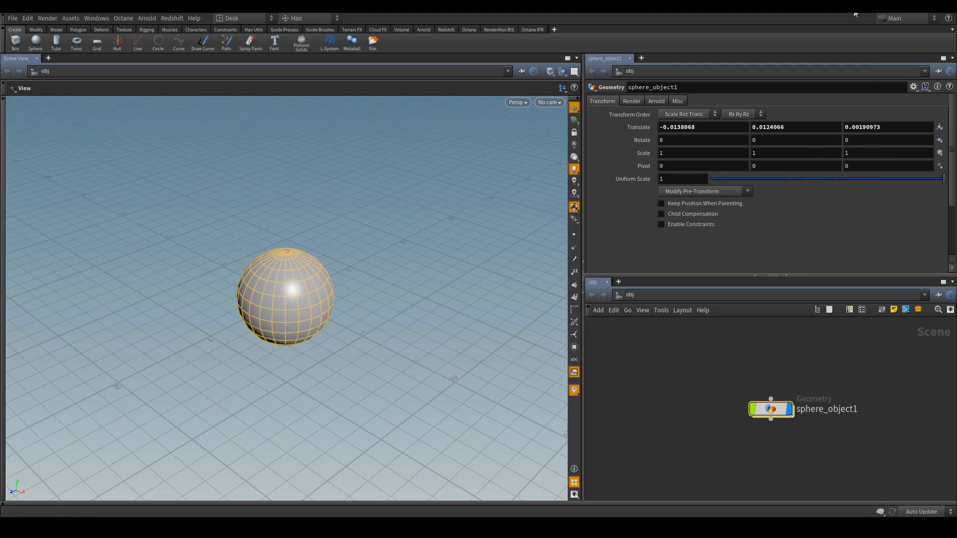
click(952, 29)
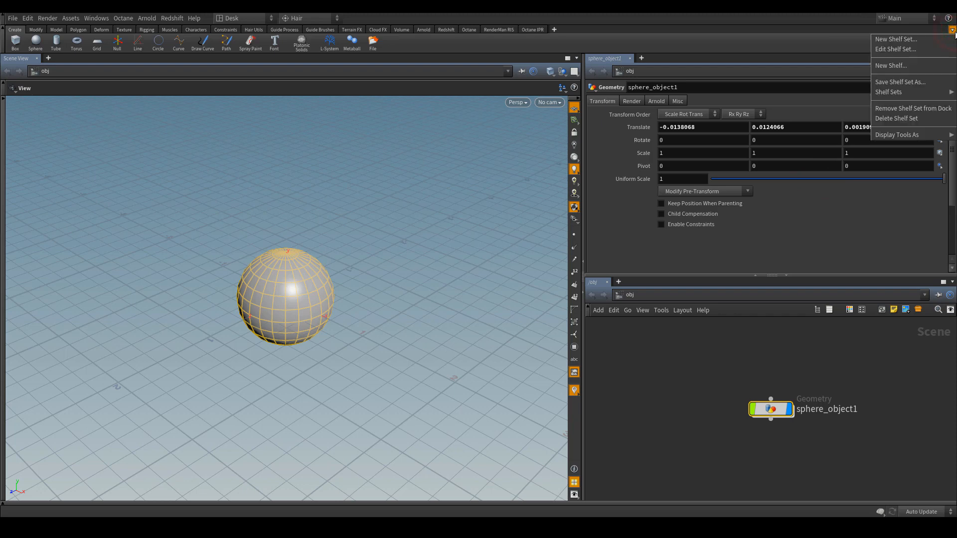
click(530, 48)
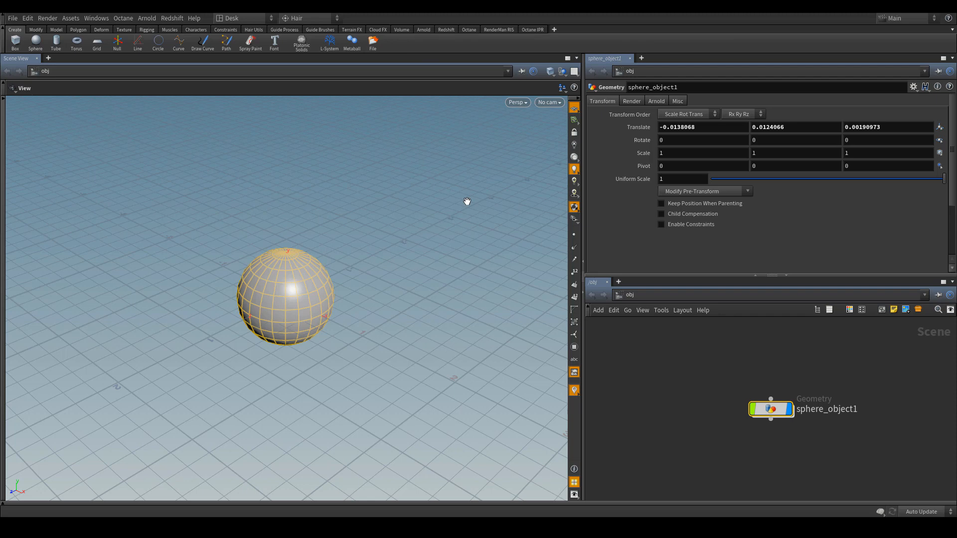
Activate the sphere's handle tool in the scene view and clear the sphere's selection
drag(388, 387, 380, 303)
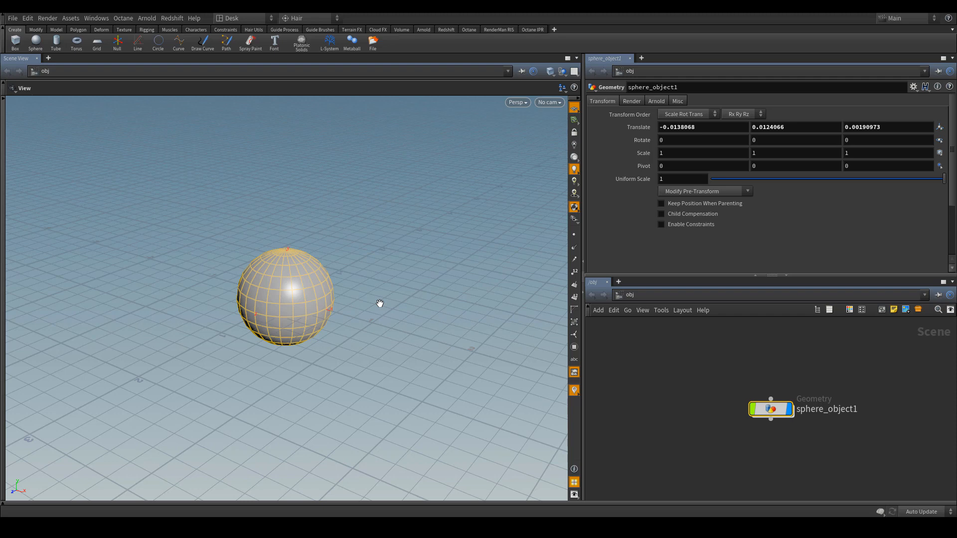
key(Return)
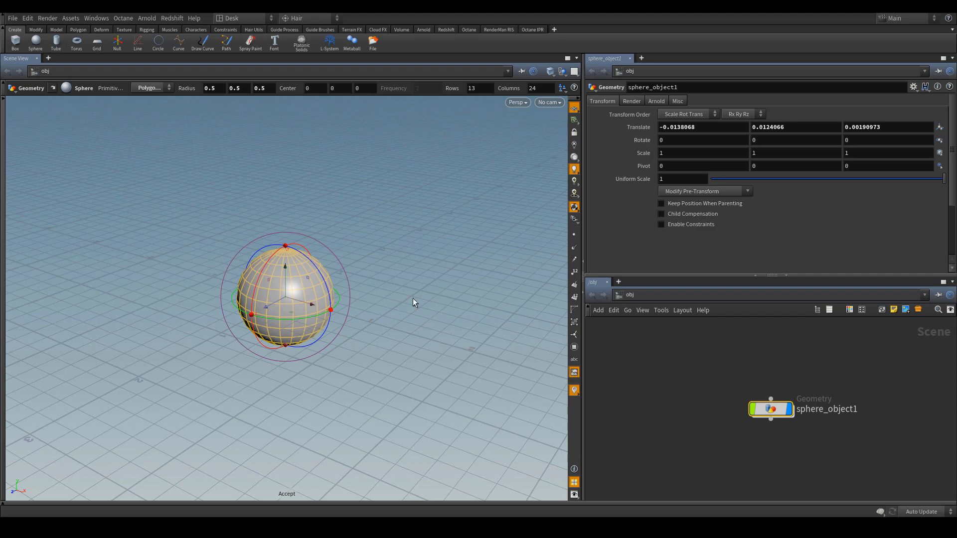
drag(435, 228, 448, 299)
drag(412, 249, 446, 333)
drag(435, 297, 474, 336)
drag(668, 376, 694, 420)
click(675, 410)
click(448, 316)
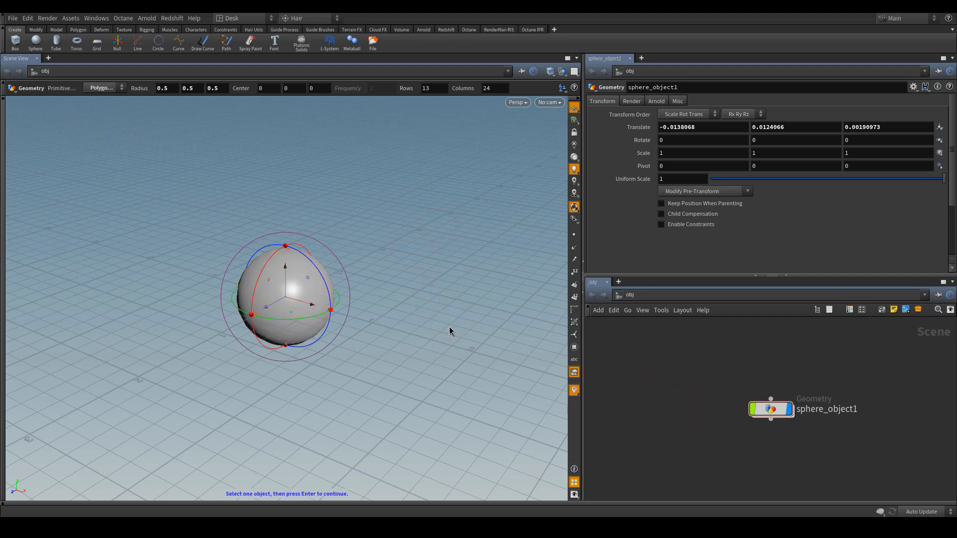
Switch back and forth between the view tool and the sphere's handle tool, tumbling the scene view
key(Escape)
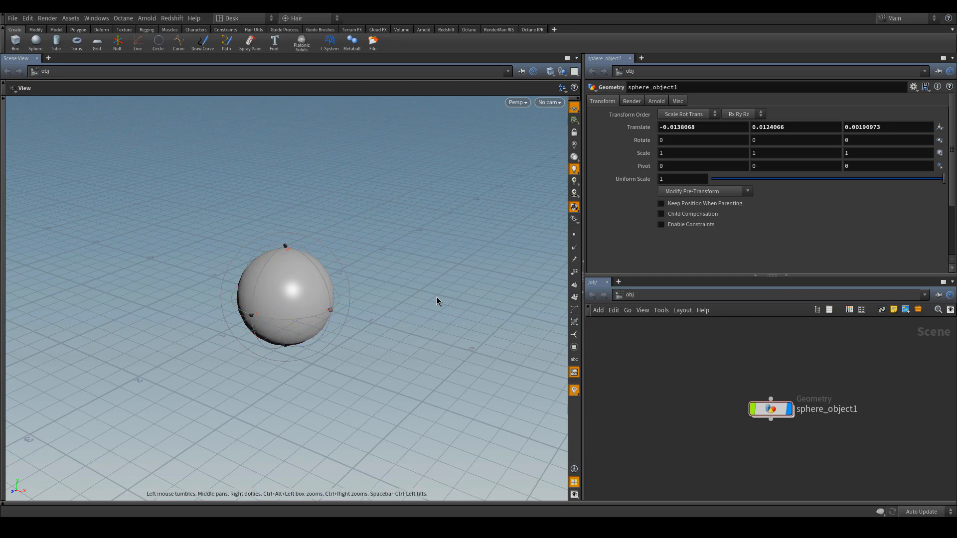
mouse_move(440, 337)
mouse_down()
mouse_move(420, 260)
mouse_move(433, 313)
mouse_move(453, 336)
mouse_move(449, 349)
mouse_up()
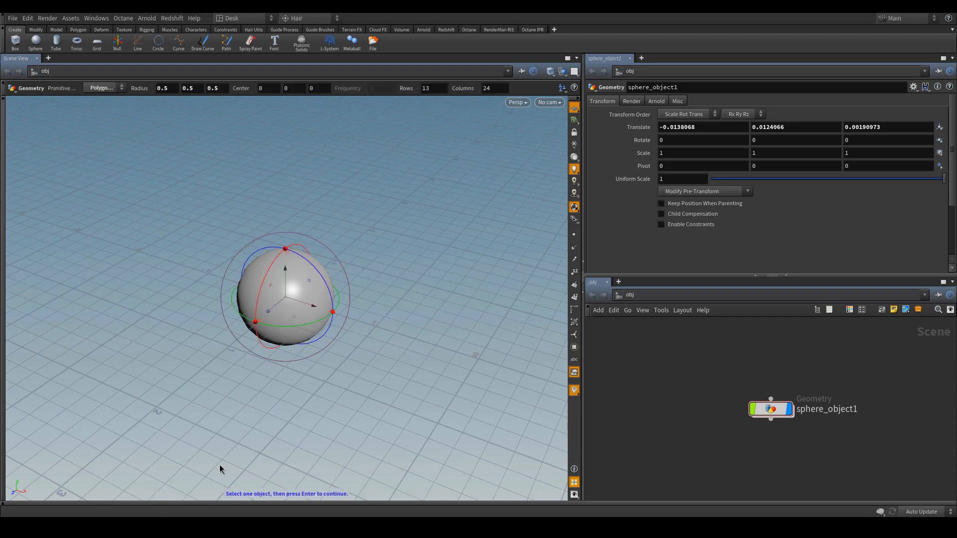
key(space)
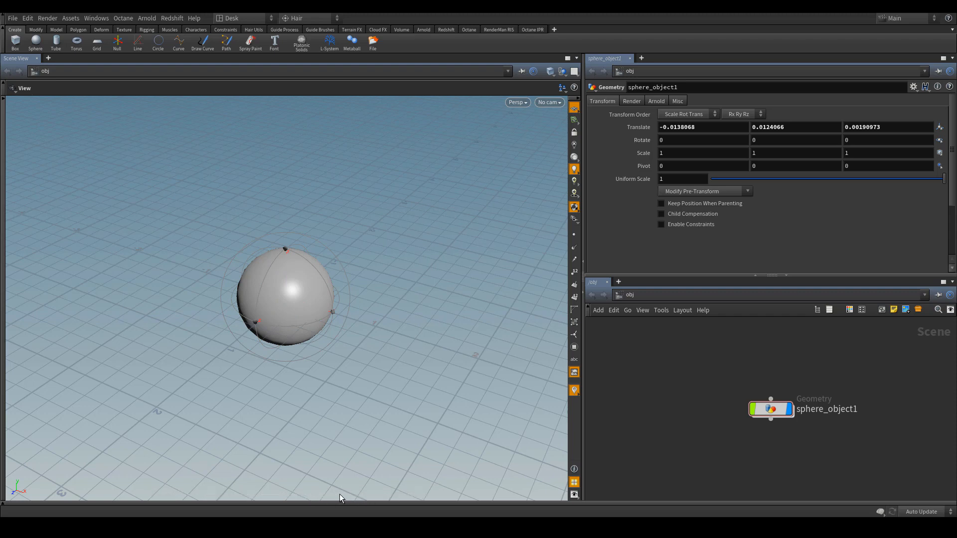
key(Return)
key(Escape)
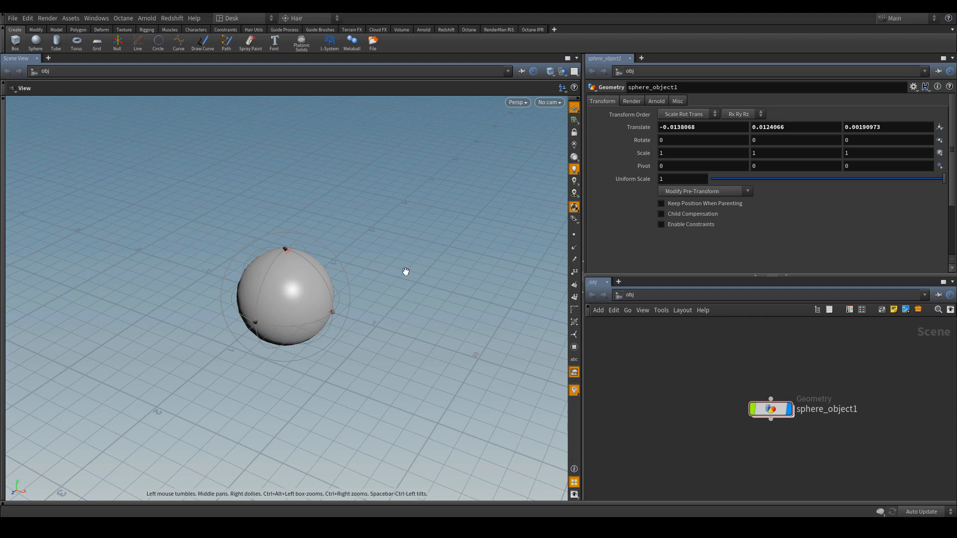
key(Return)
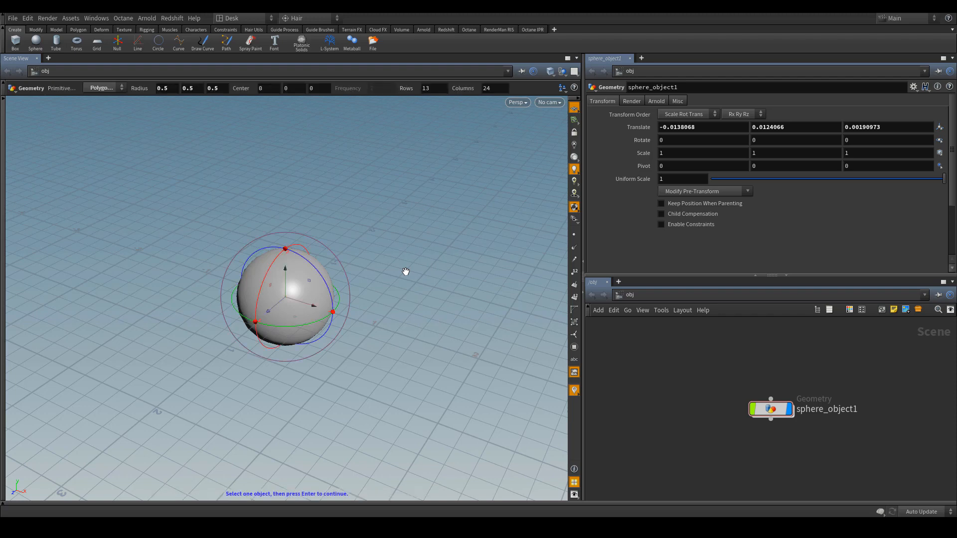
Activate the view tool and box-zoom into the area around the sphere
key(Escape)
ctrl+alt+drag(348, 188, 470, 374)
key(ctrl+alt)
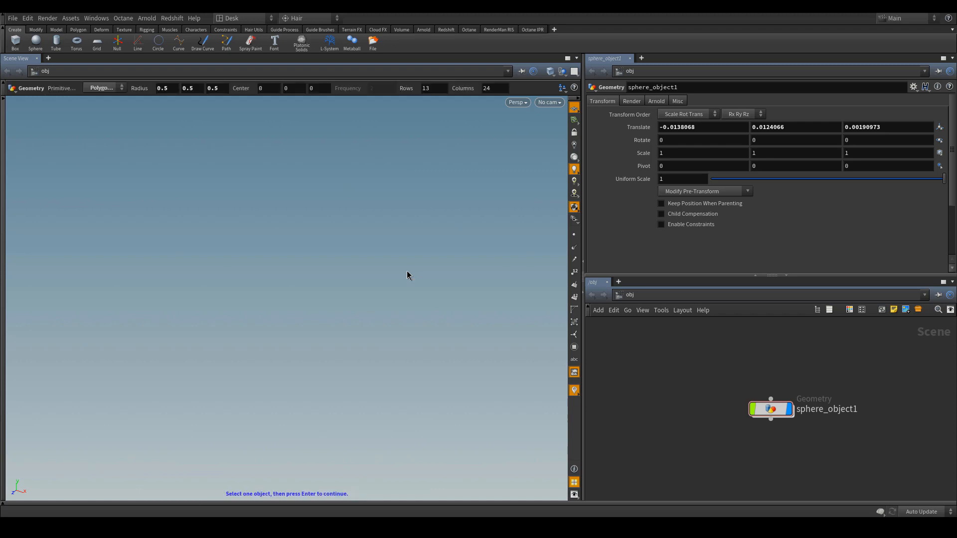
Home the scene view on the sphere, dolly out from it, and pan and tumble slightly around it
key(space+h)
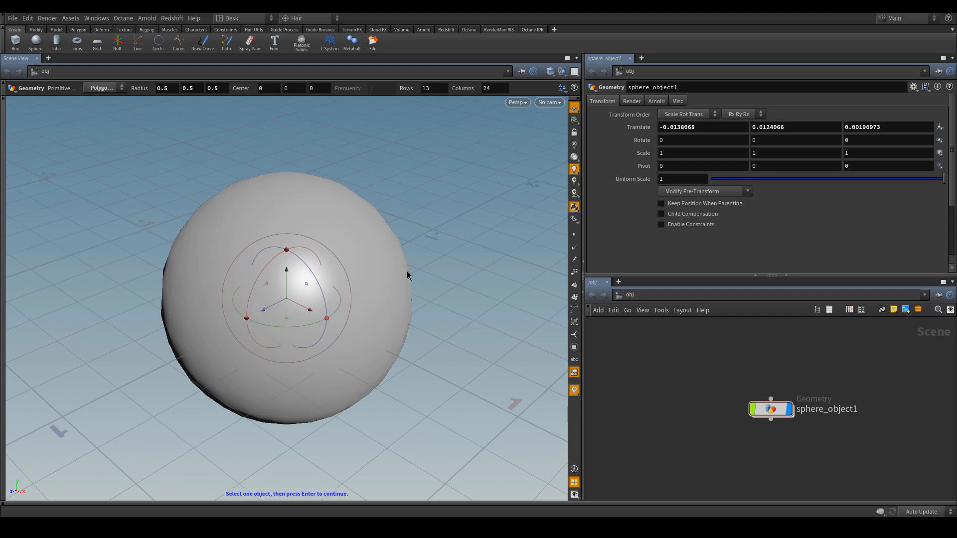
alt+right_drag(443, 275, 433, 388)
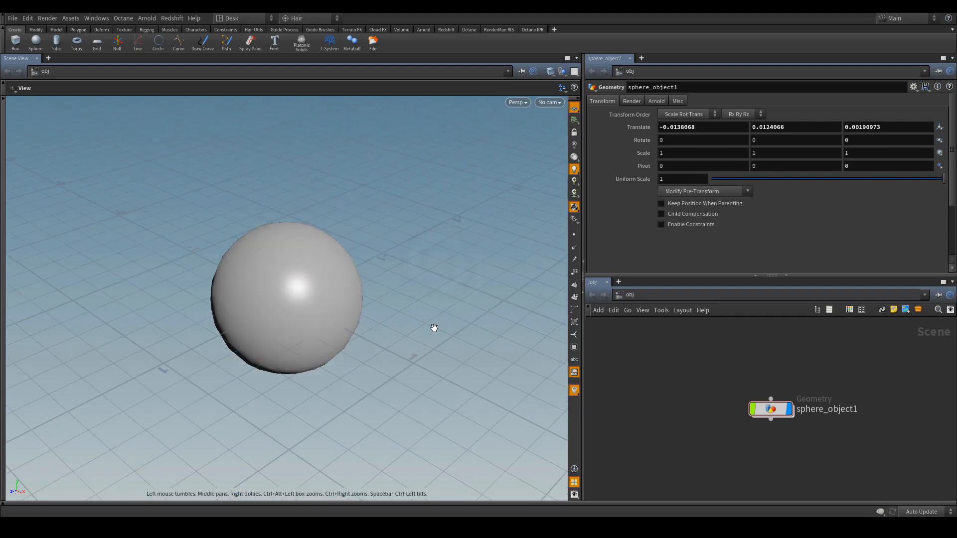
alt+middle_drag(434, 328, 433, 335)
mouse_move(406, 354)
alt+mouse_down()
mouse_move(413, 310)
mouse_move(418, 357)
alt+mouse_up()
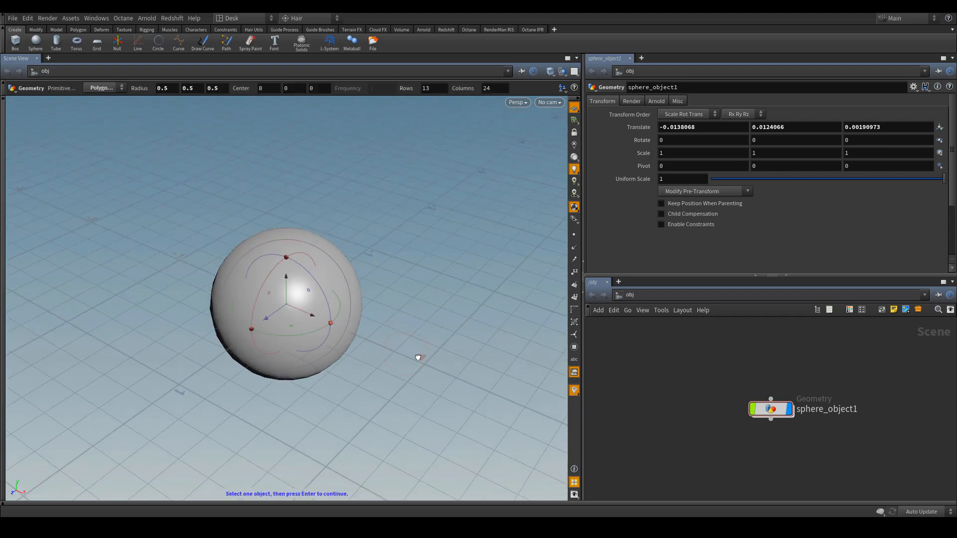
Open the Hotkey Manager to view its hotkey contexts, and close it without making changes
click(15, 19)
mouse_move(48, 18)
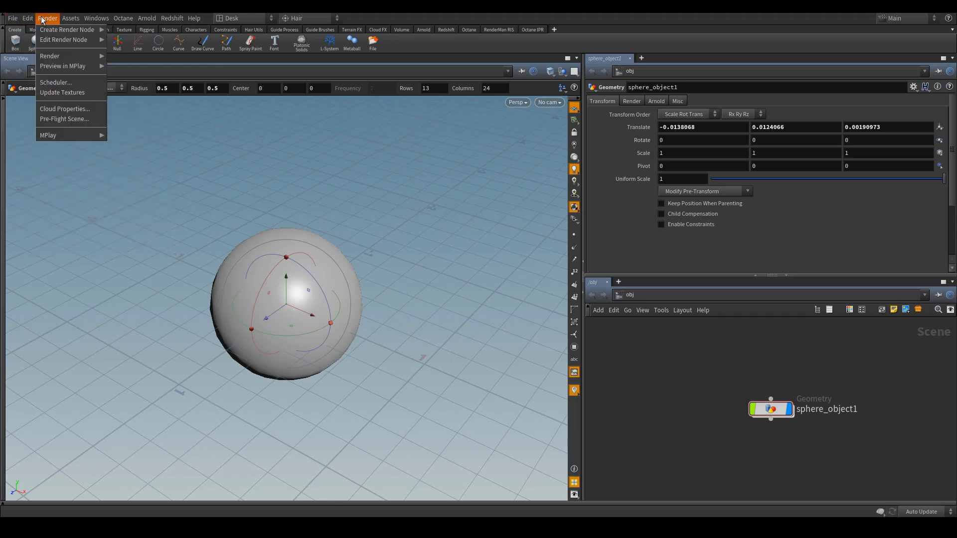
mouse_move(69, 66)
key(Escape)
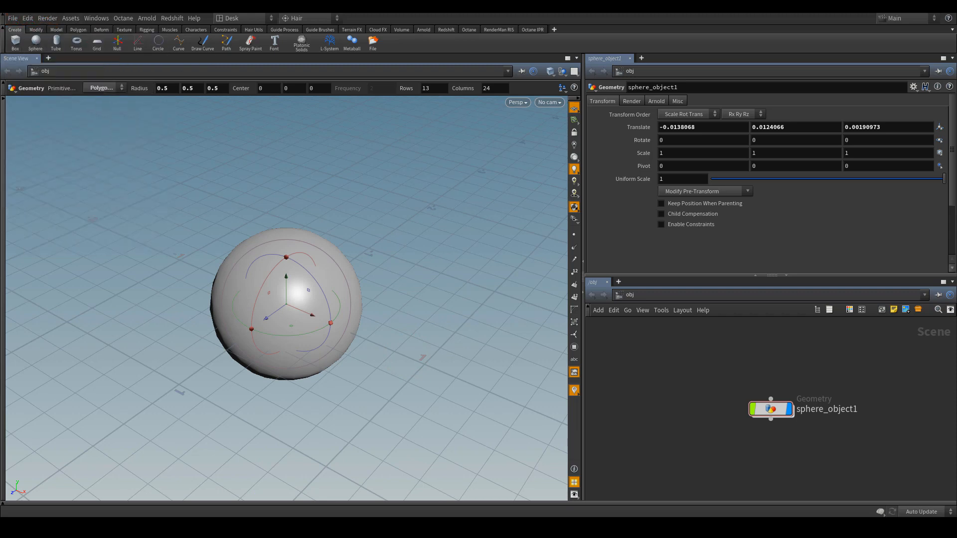
click(27, 19)
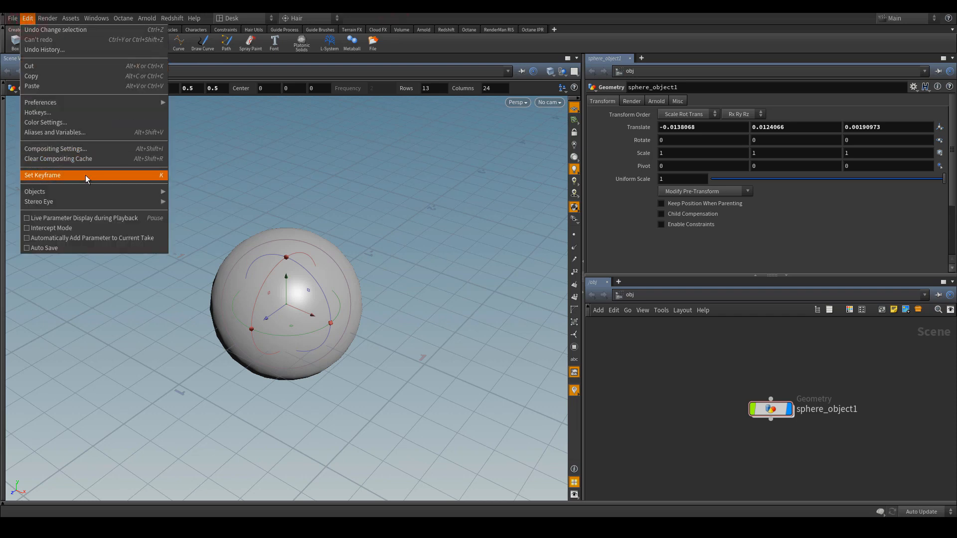
click(96, 116)
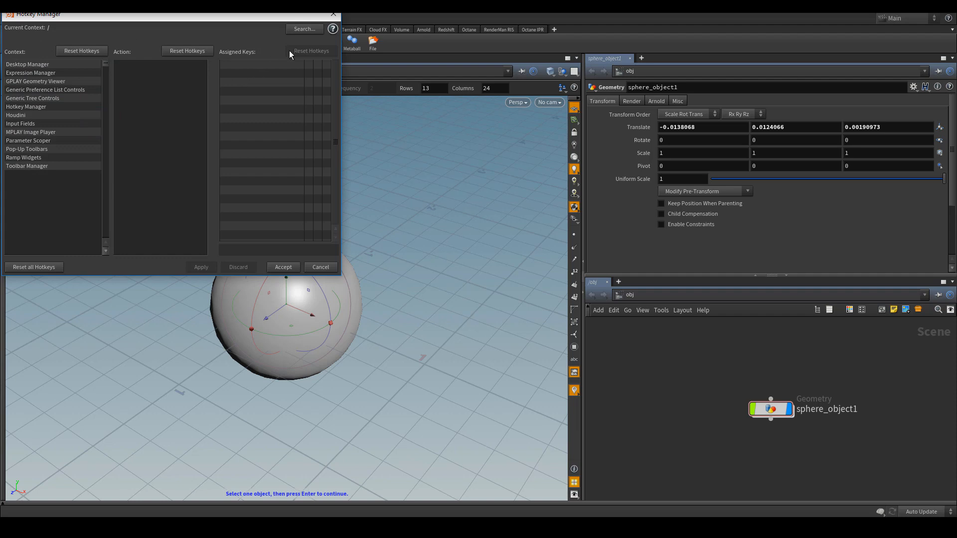
click(331, 15)
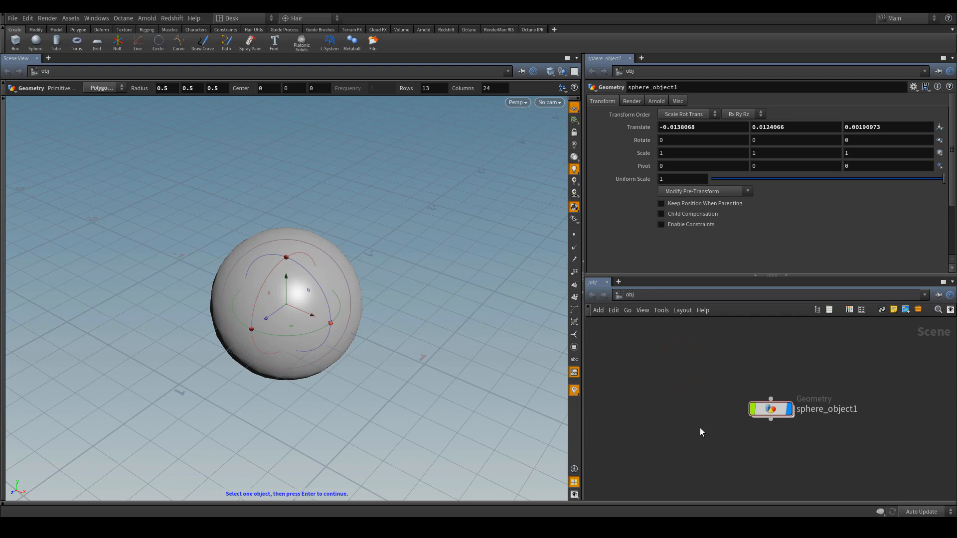
Tumble, pan and dolly the scene view around the sphere, leaving the whole sphere in view
mouse_move(410, 355)
alt+mouse_down()
mouse_move(405, 304)
mouse_move(410, 365)
mouse_move(381, 316)
mouse_move(406, 368)
alt+mouse_up()
mouse_move(414, 385)
middle_down()
mouse_move(408, 327)
mouse_move(416, 387)
mouse_move(424, 384)
mouse_move(412, 367)
middle_up()
right_drag(412, 369, 440, 336)
middle_drag(426, 321, 449, 333)
drag(449, 333, 438, 327)
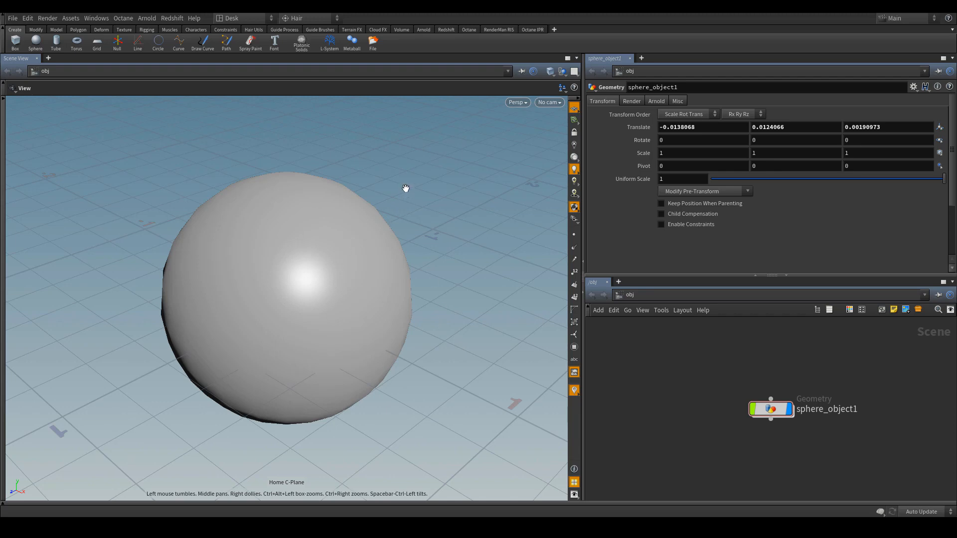
right_drag(410, 174, 418, 394)
right_drag(369, 342, 376, 295)
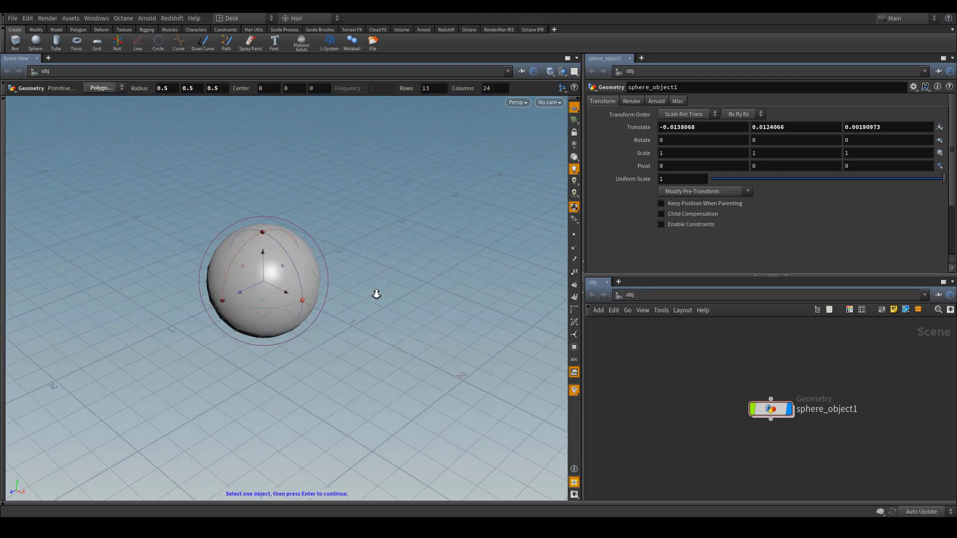
middle_drag(376, 330, 398, 329)
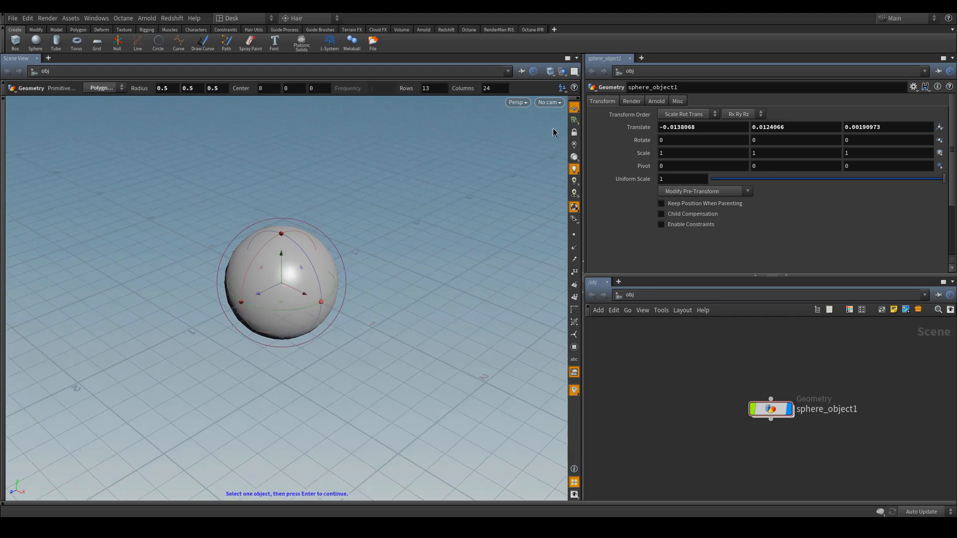
Set the scene view's shading mode to Wireframe Bounding Box, Wireframe and Wireframe Ghost in turn
click(551, 72)
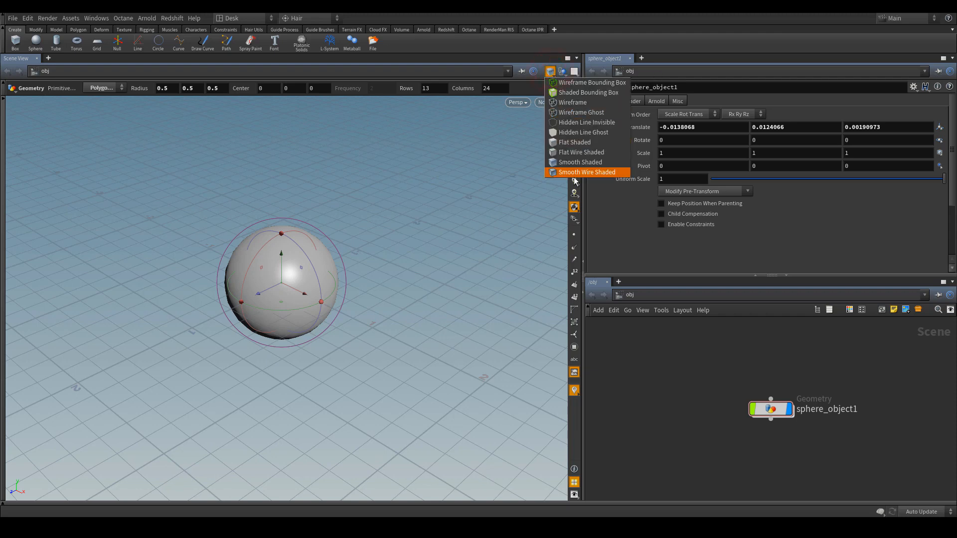
click(570, 84)
click(555, 75)
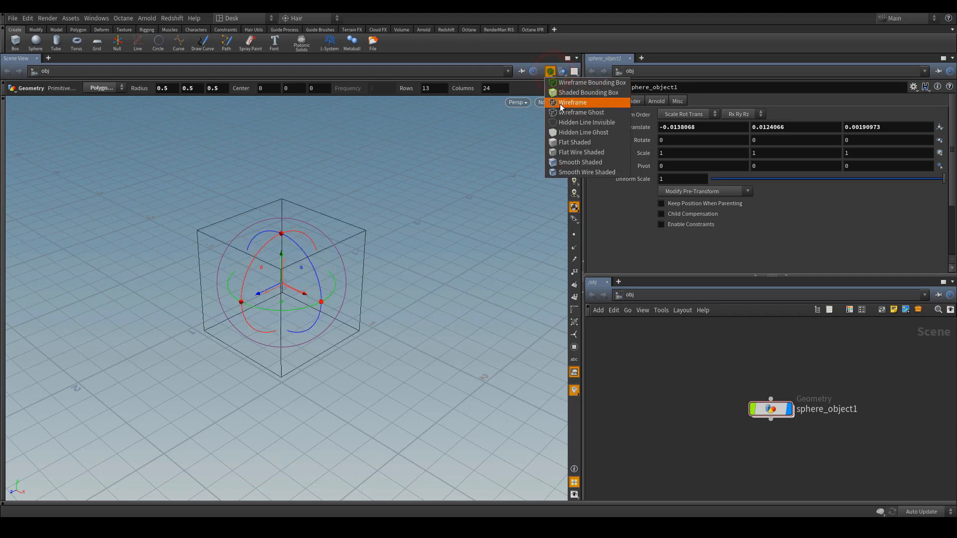
click(561, 104)
click(550, 73)
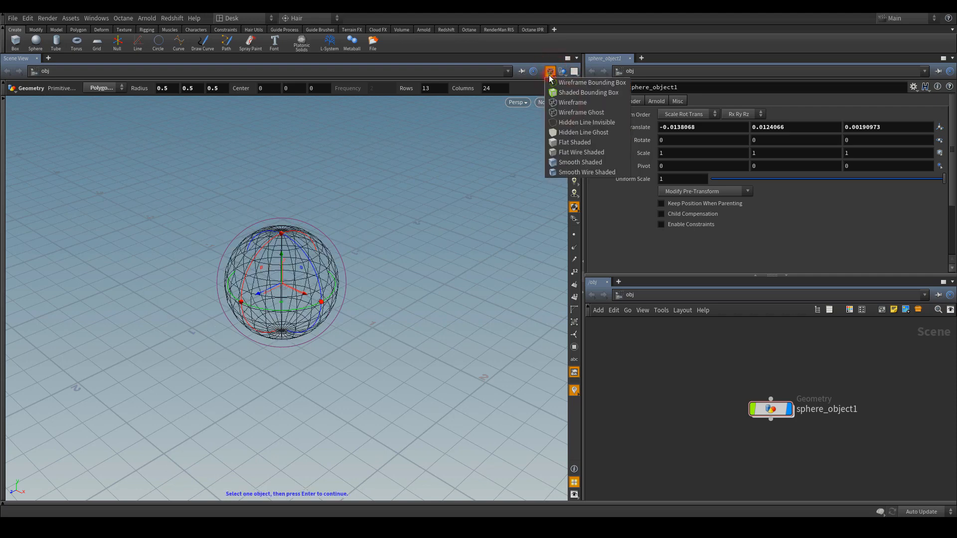
click(565, 111)
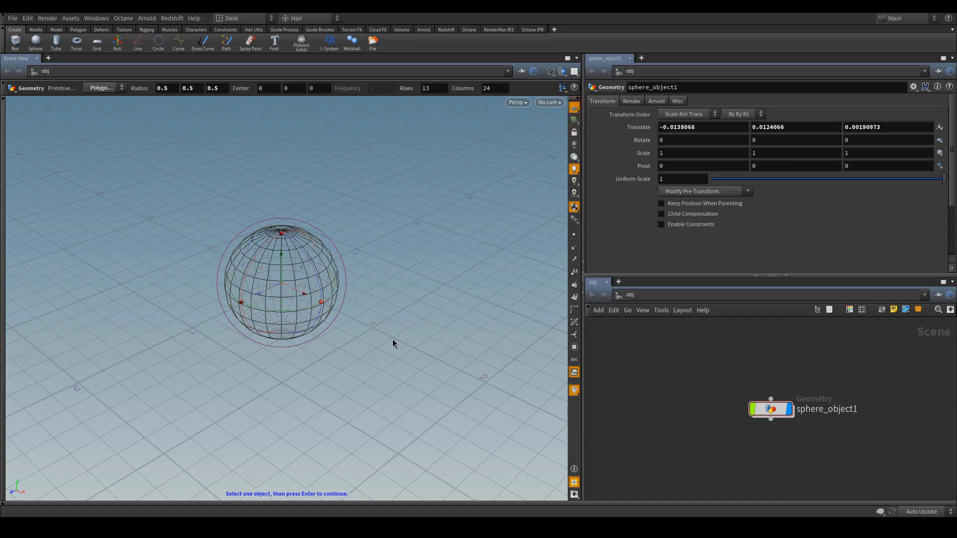
Zoom in on the sphere at a lower angle and compare the Wireframe and Wireframe Ghost shading modes
alt+right_drag(381, 364, 410, 175)
alt+middle_drag(435, 202, 433, 256)
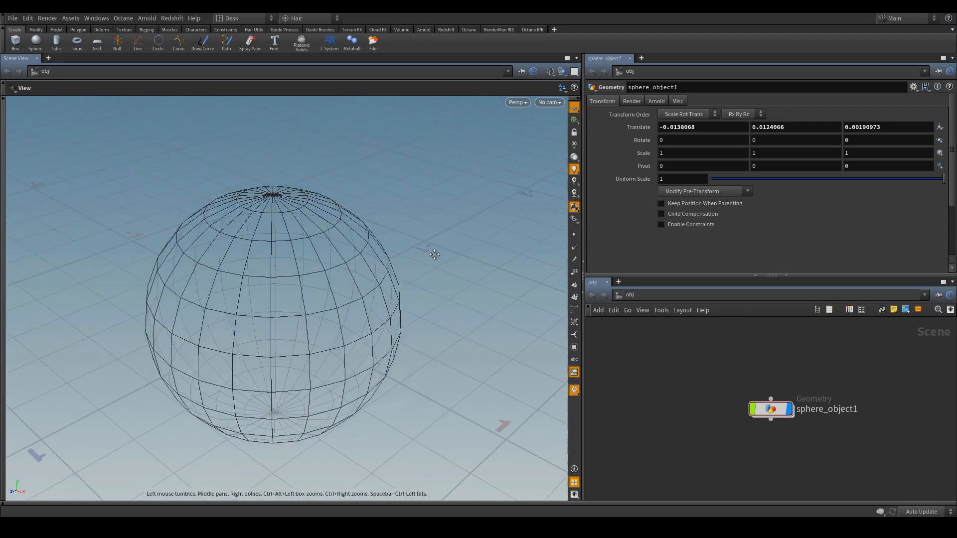
alt+drag(433, 256, 461, 207)
key(Return)
click(551, 72)
click(571, 106)
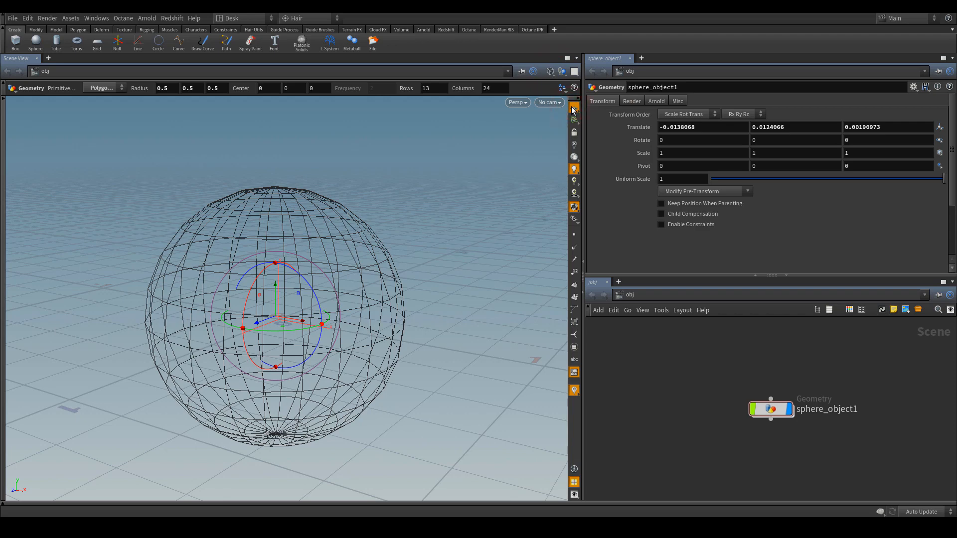
click(551, 72)
click(567, 111)
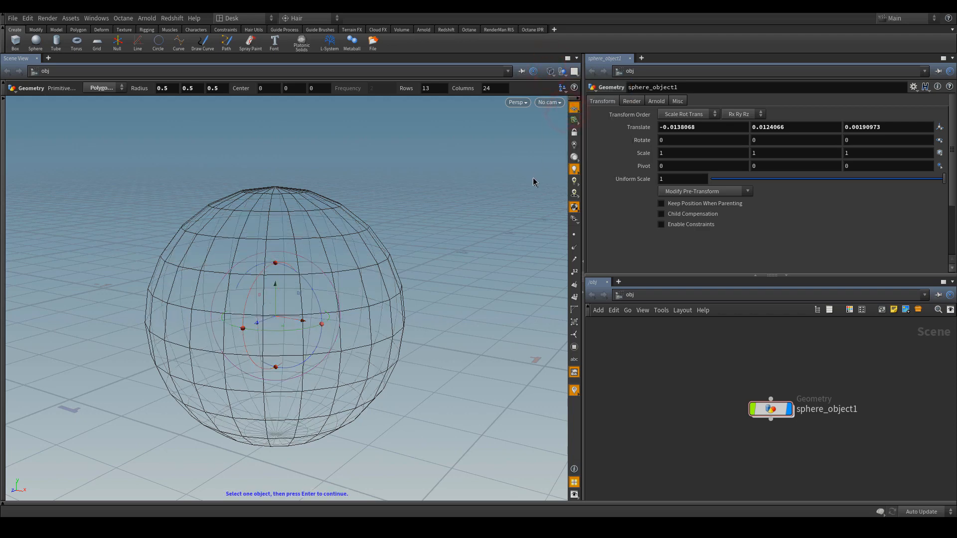
Hide the reference grid in the scene view and set the shading mode to Hidden Line Invisible
click(573, 109)
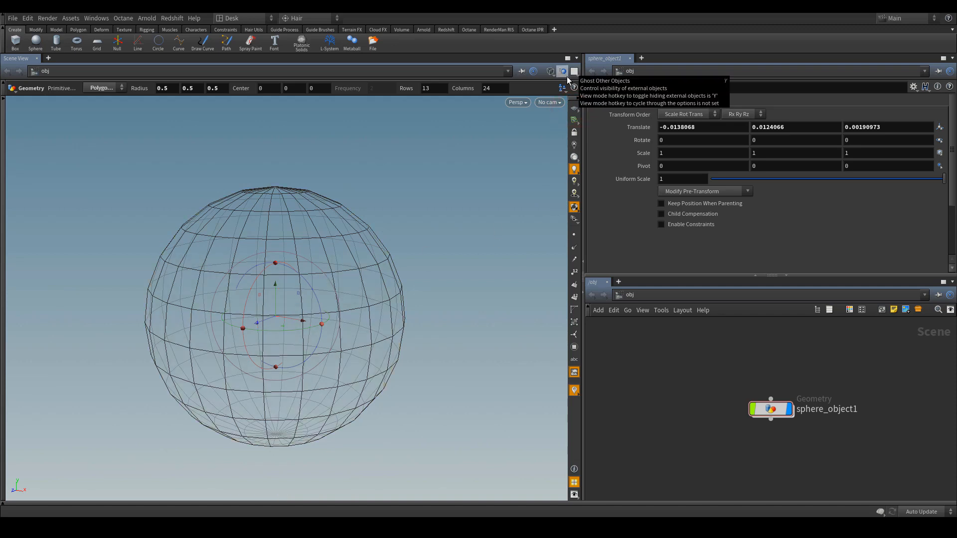
click(551, 72)
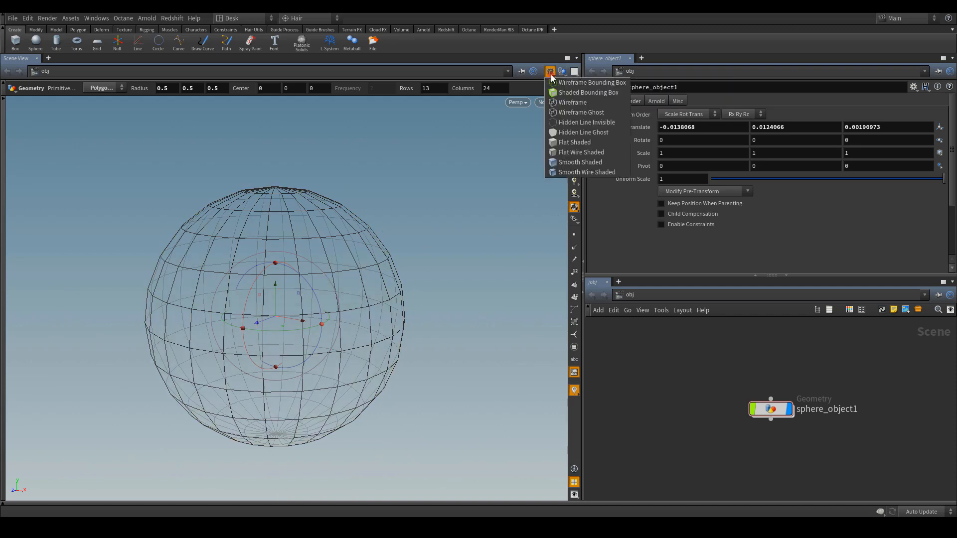
click(603, 123)
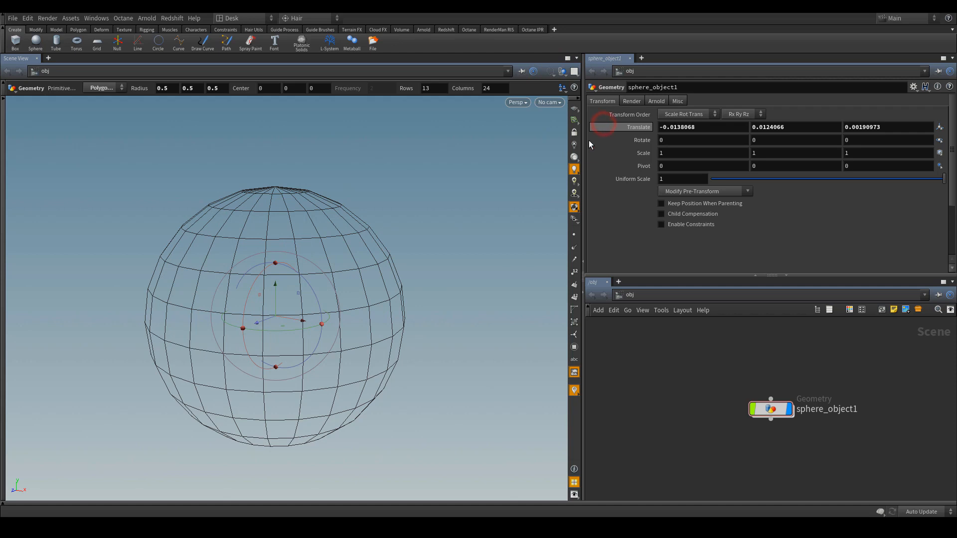
Try the Flat Shaded and Flat Wire Shaded modes on the sphere and finish with Smooth Wire Shaded
click(549, 72)
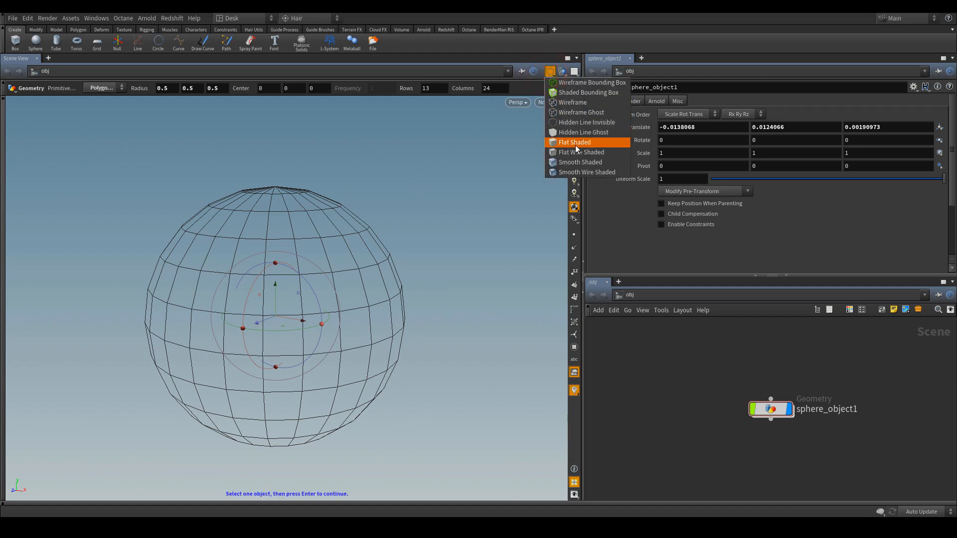
click(575, 145)
click(551, 71)
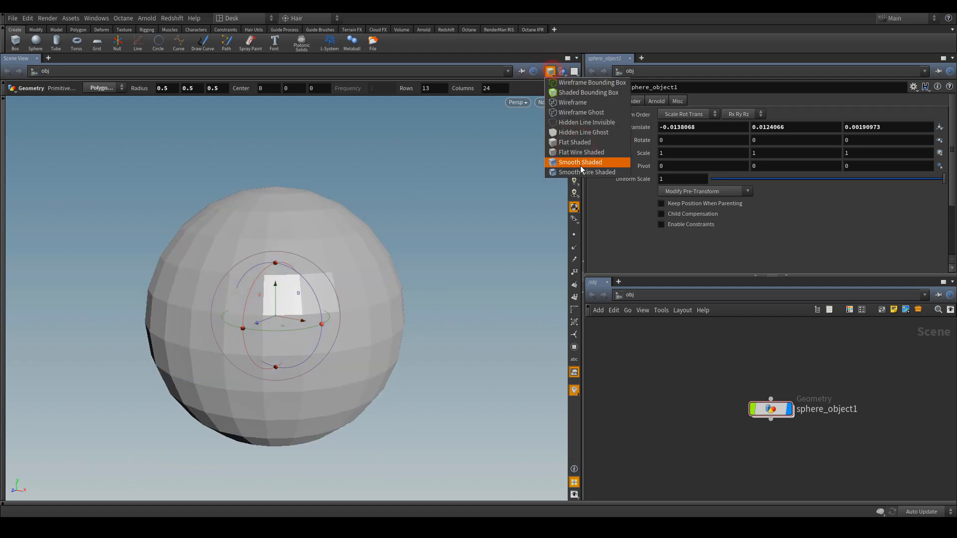
click(581, 153)
click(550, 71)
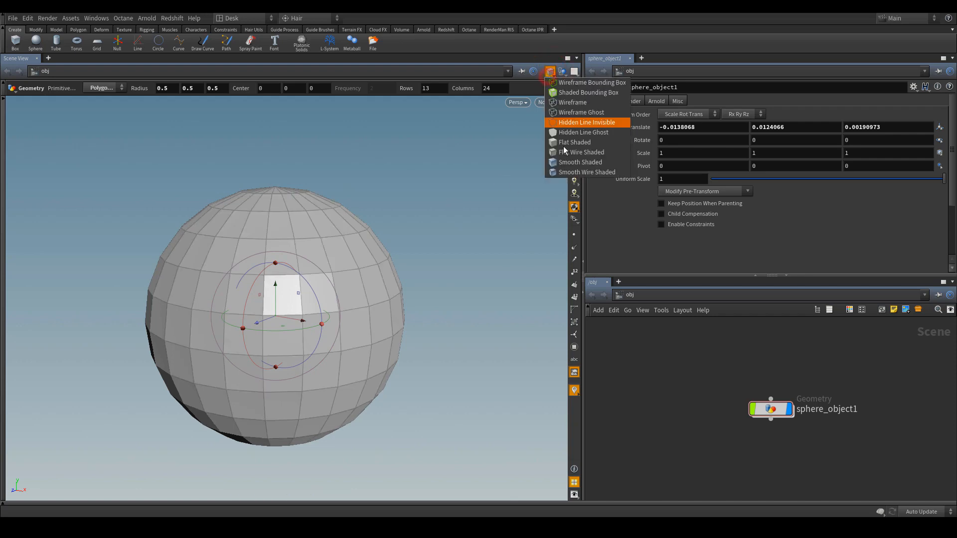
click(574, 173)
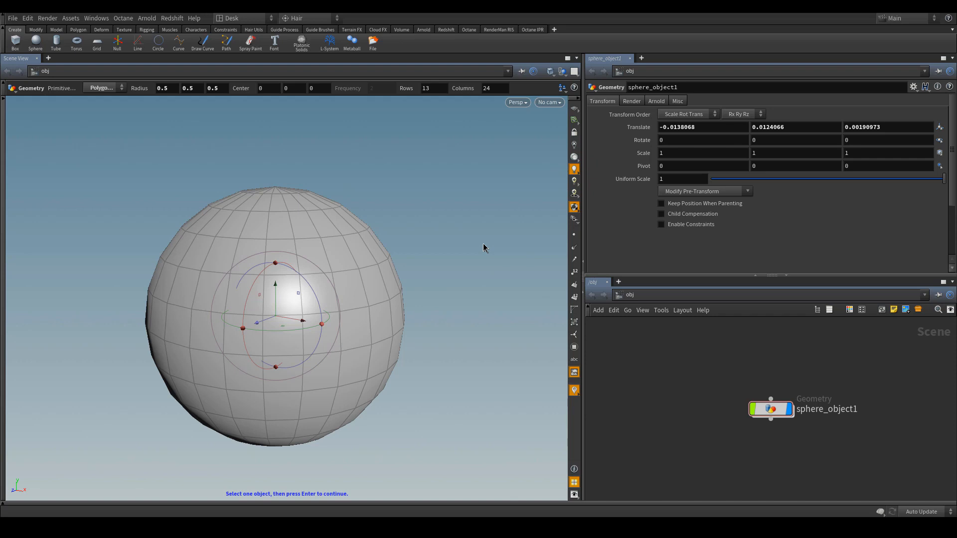
Toggle the scene view repeatedly between wireframe and shaded display, finishing in shaded mode
key(w)
key(w)
key(w)
key(w)
key(w)
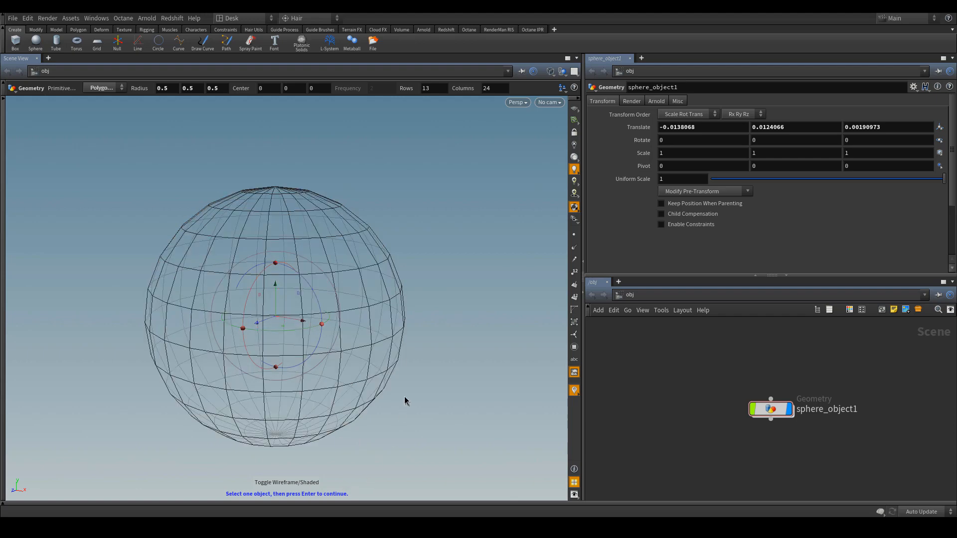
key(w)
Frame the selected sphere in the scene view and tumble slightly around it
click(660, 346)
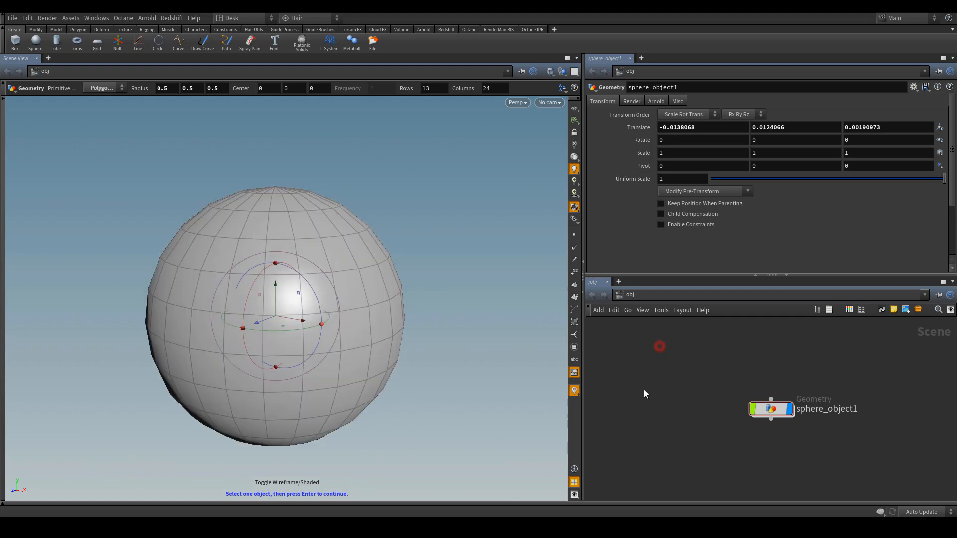
click(471, 308)
key(g)
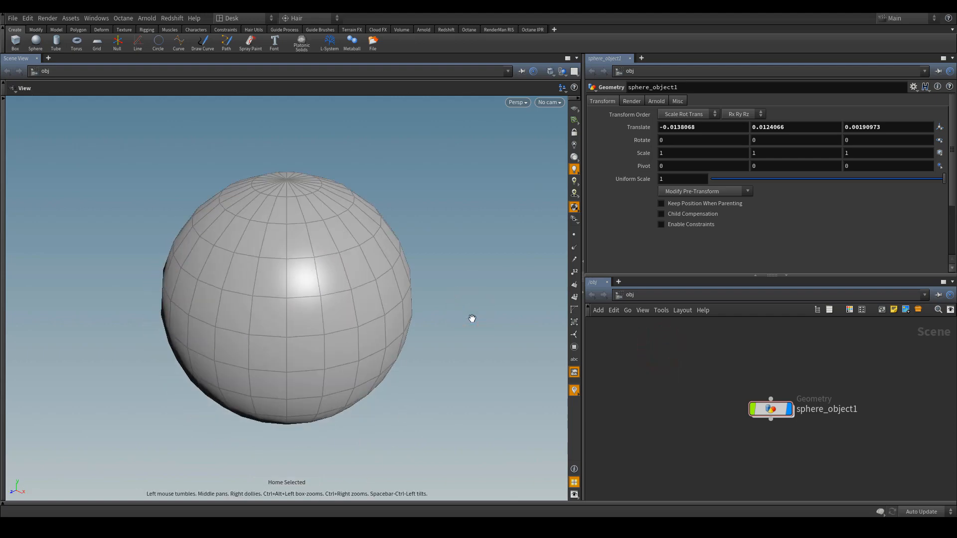
drag(468, 335, 470, 326)
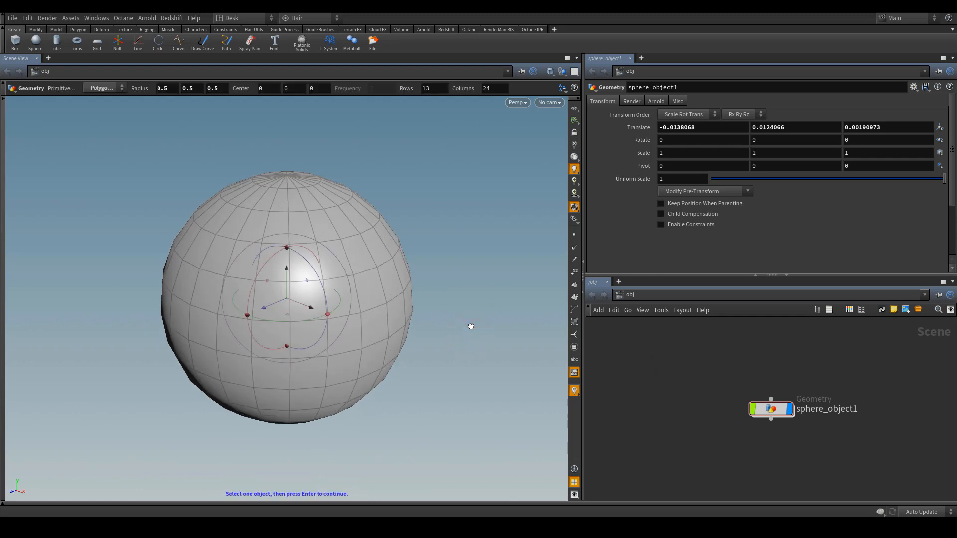
Open the viewport's Display Options, move the dialog aside to view the marker settings, and close it
key(d)
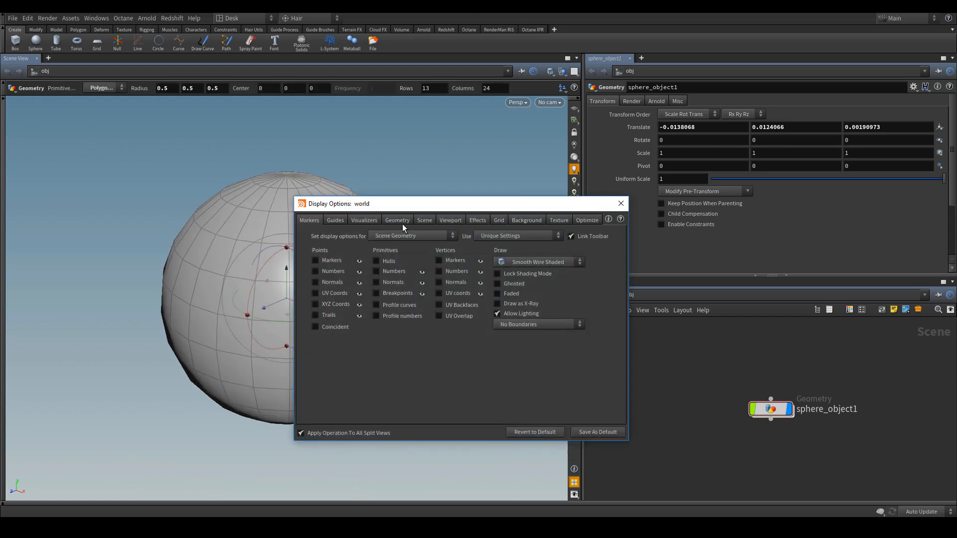
drag(391, 209, 322, 170)
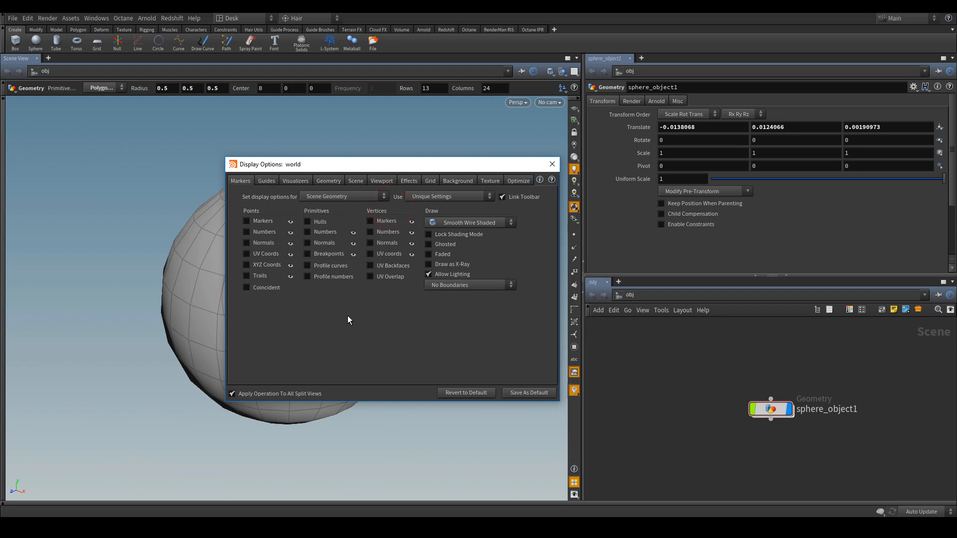
drag(481, 164, 430, 163)
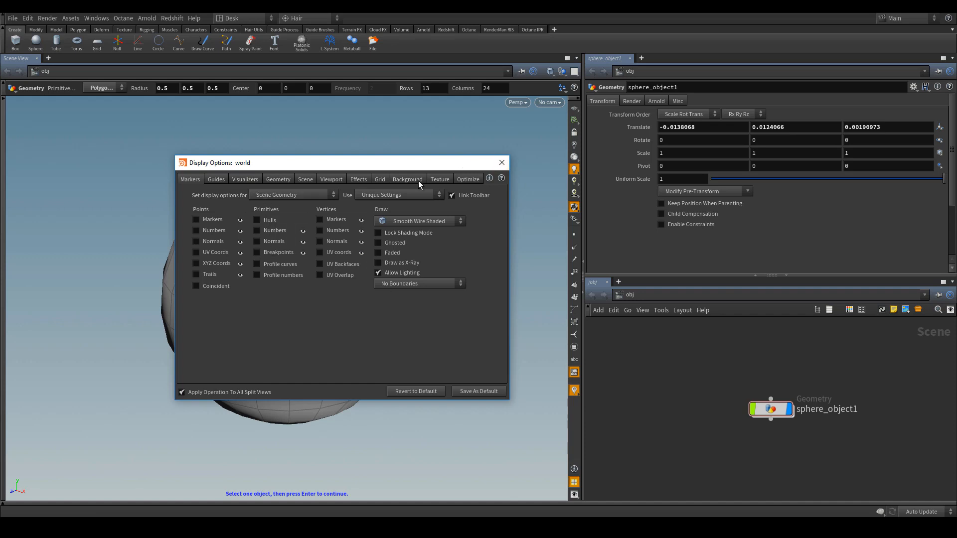
click(502, 163)
Open the Network View Display Options, move the window to view all its settings, and close it
click(703, 381)
key(d)
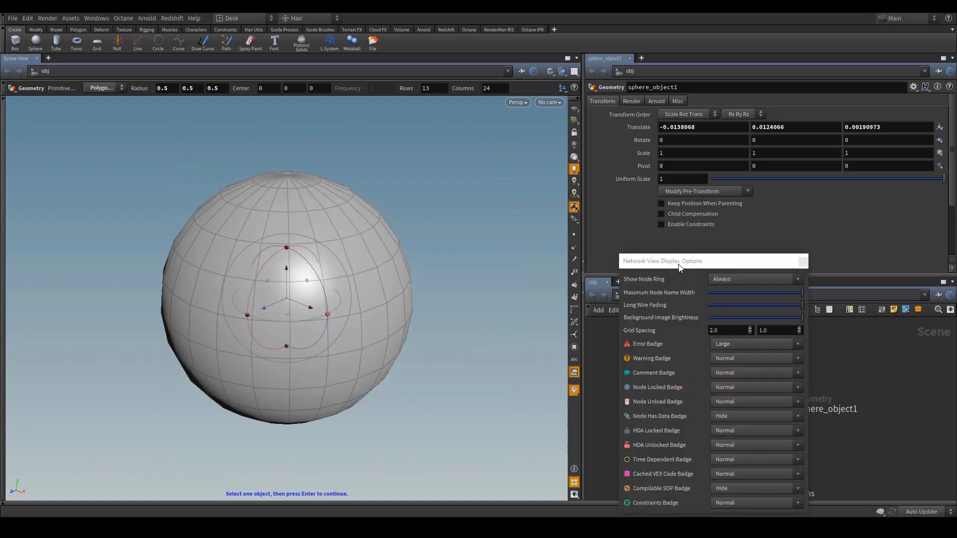
drag(680, 263, 638, 181)
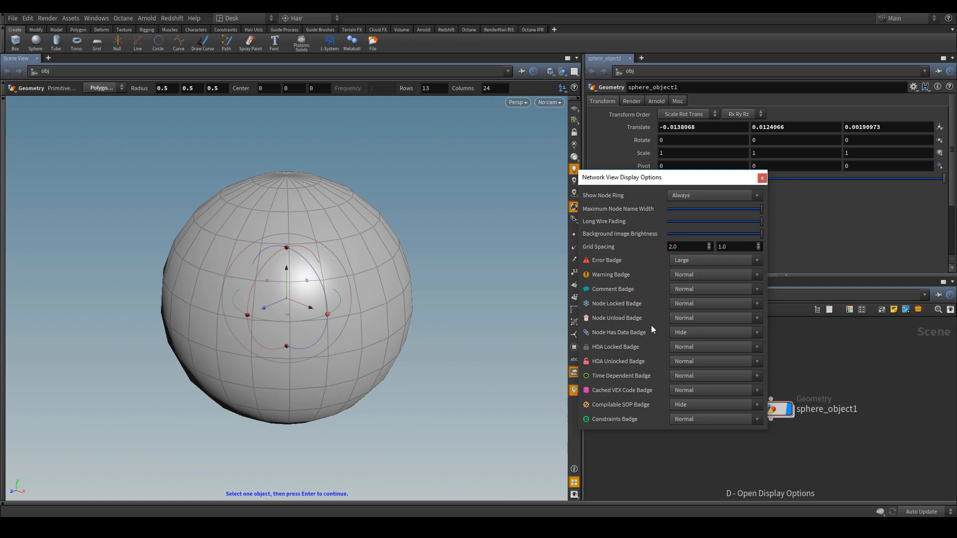
click(761, 178)
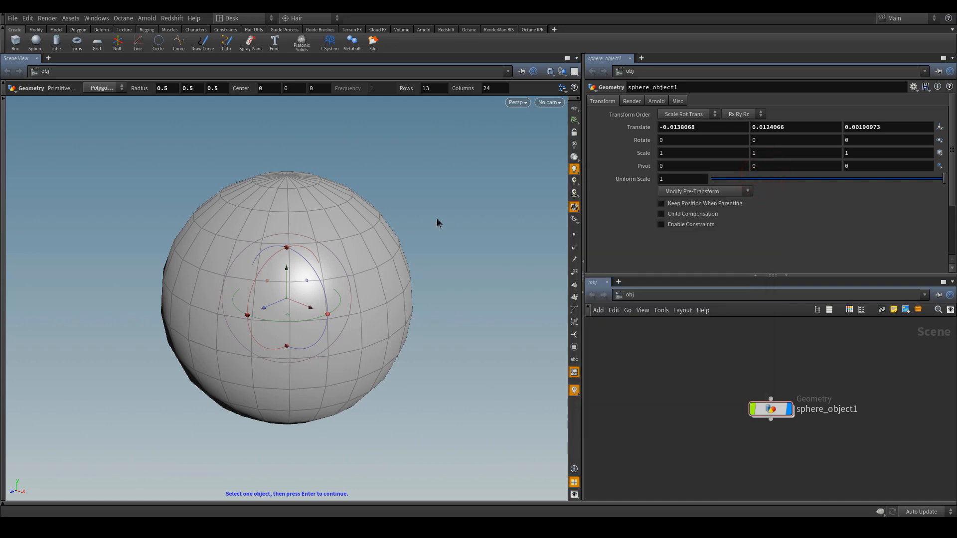
Open the viewport's Display Options, move the dialog aside, and briefly show the sphere's point numbers
key(d)
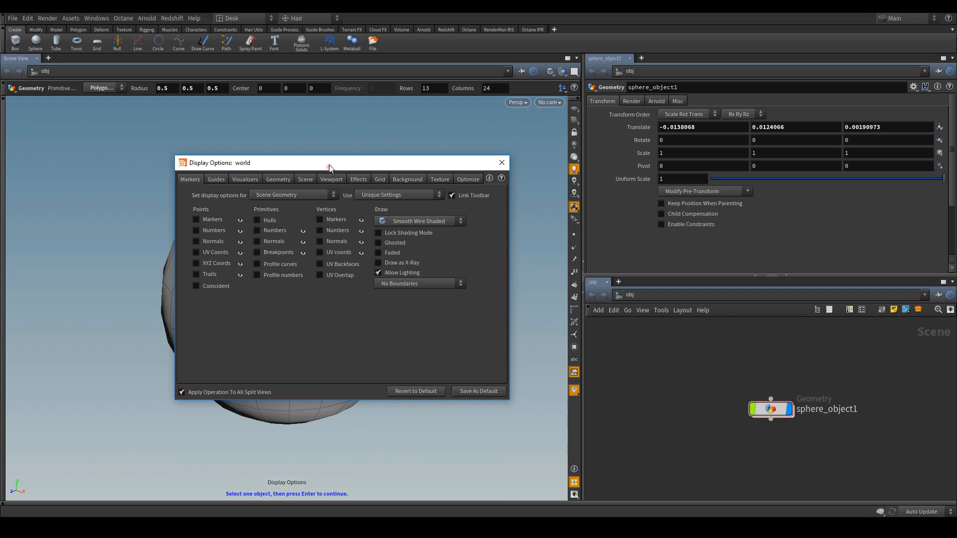
drag(329, 167, 212, 55)
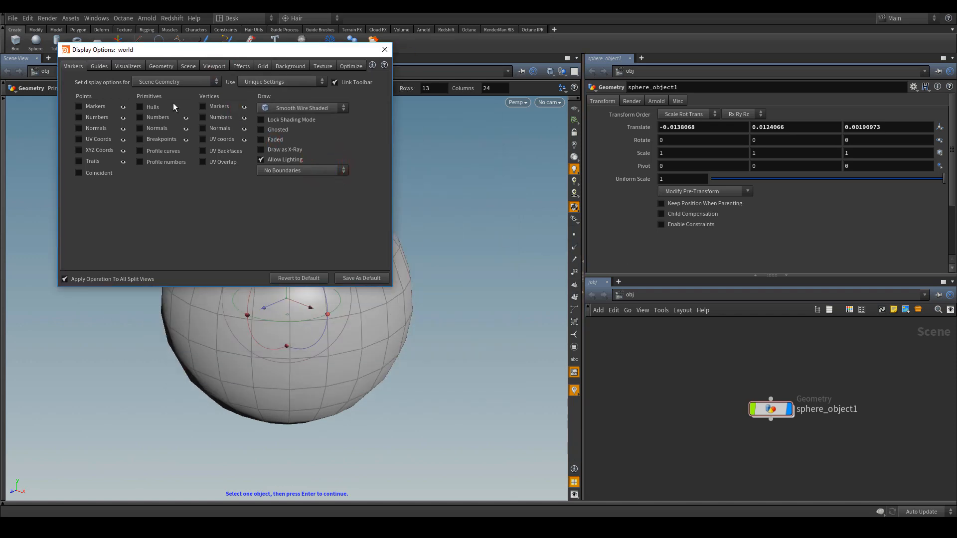
click(95, 118)
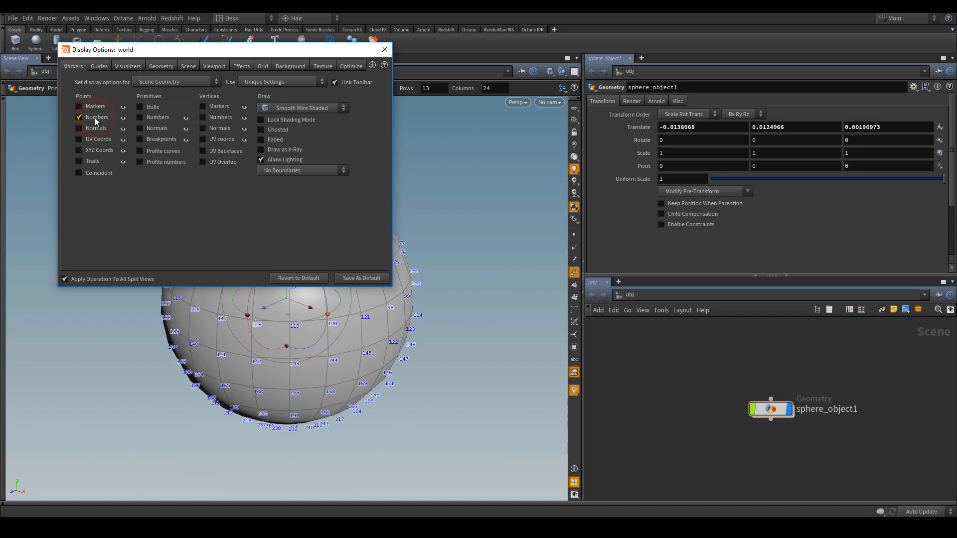
click(95, 118)
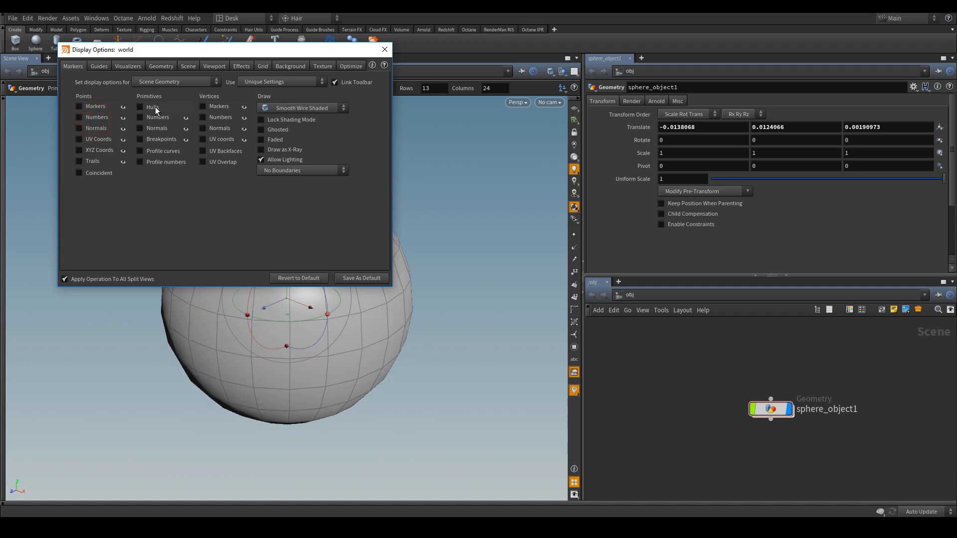
Show the sphere's primitive numbers and primitive normals one after the other, hiding each again
click(155, 107)
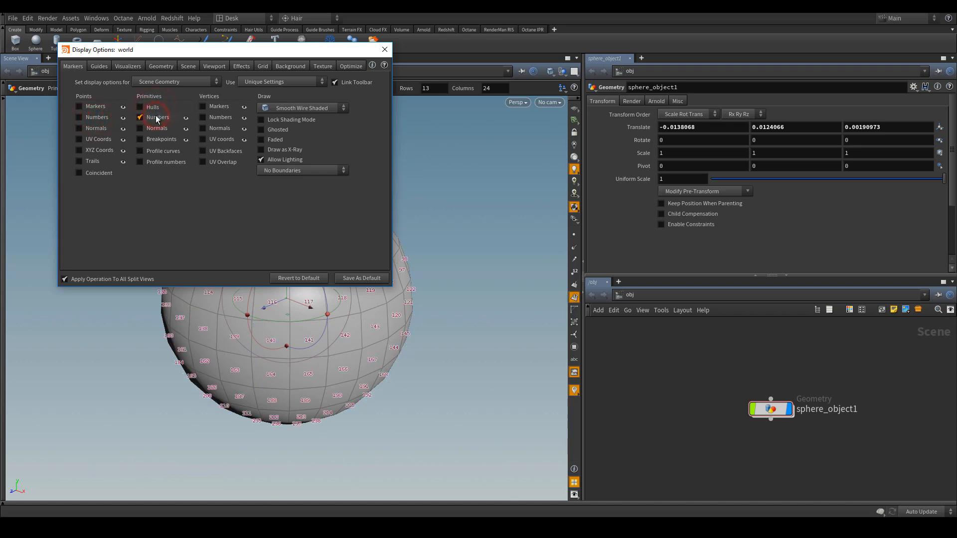
click(155, 118)
click(158, 129)
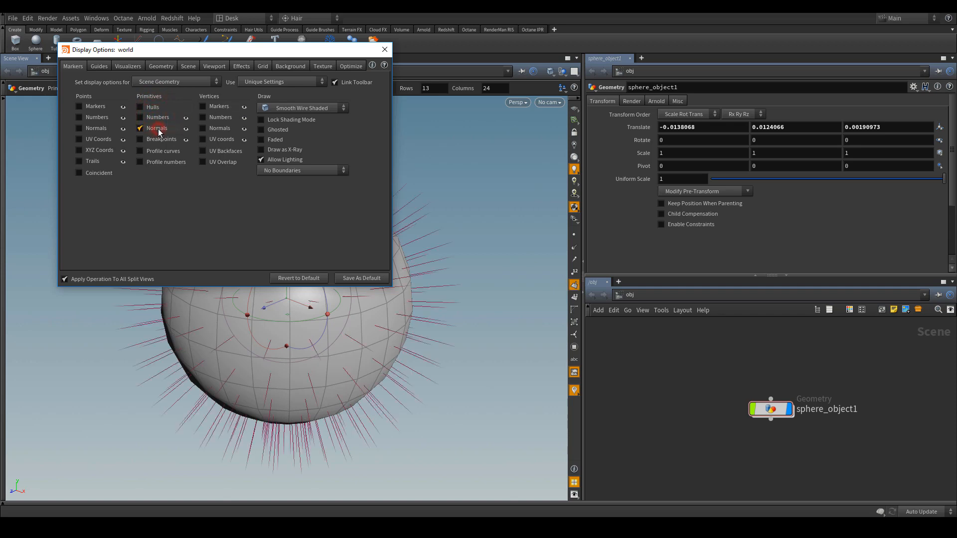
click(157, 129)
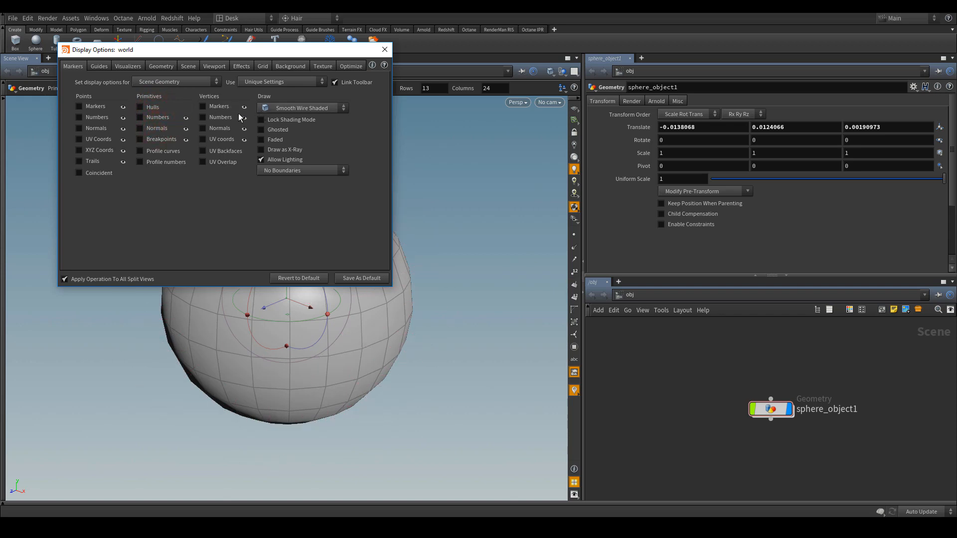
Review the guide and visualizer display settings, and move the dialog clear of the sphere
click(98, 67)
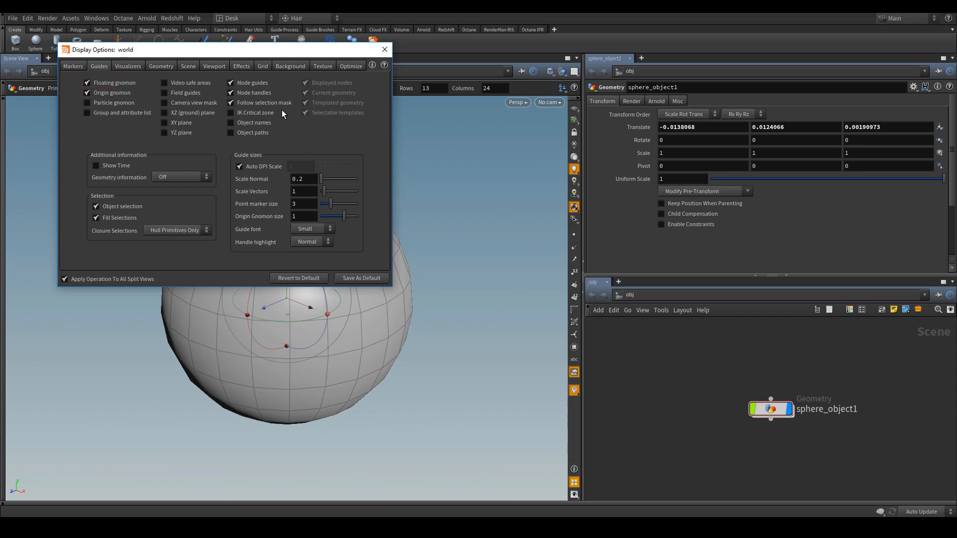
click(197, 93)
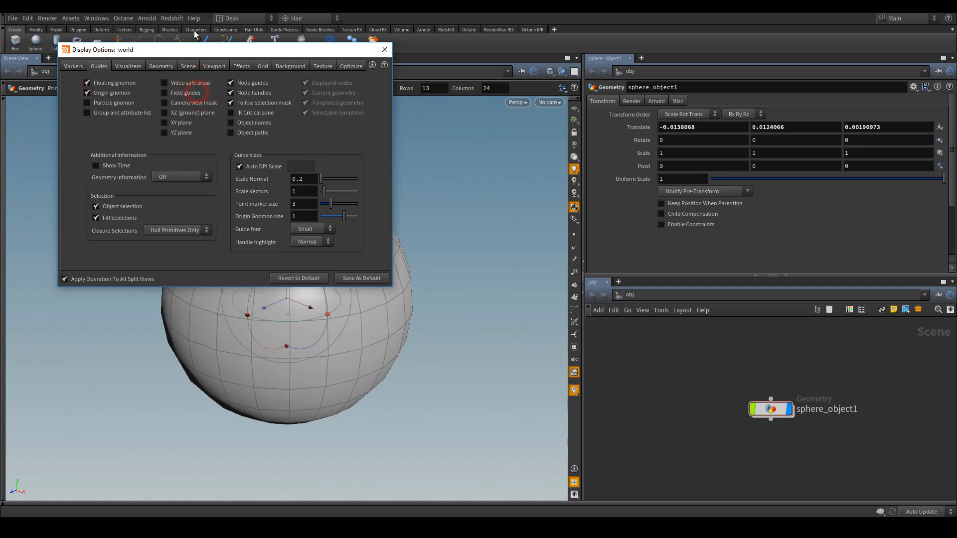
click(136, 65)
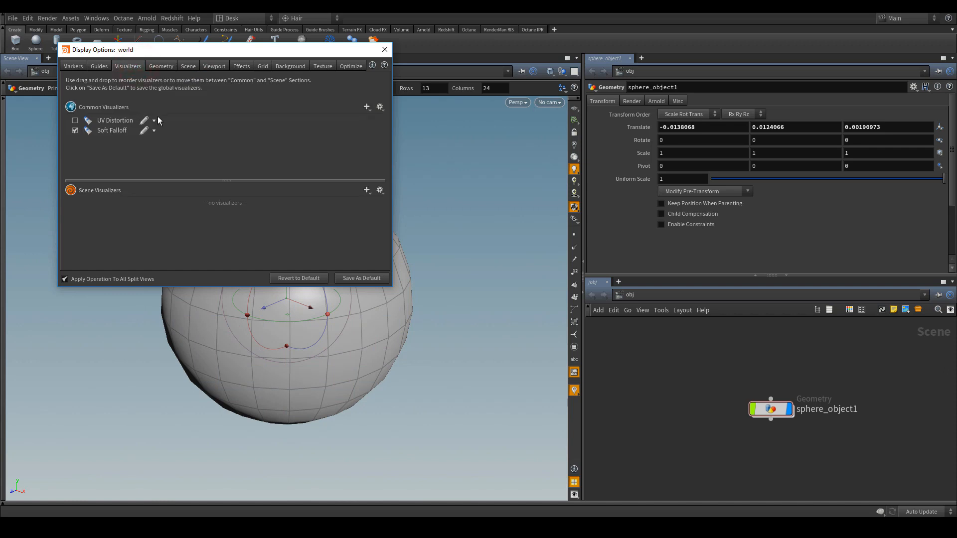
drag(202, 54, 578, 61)
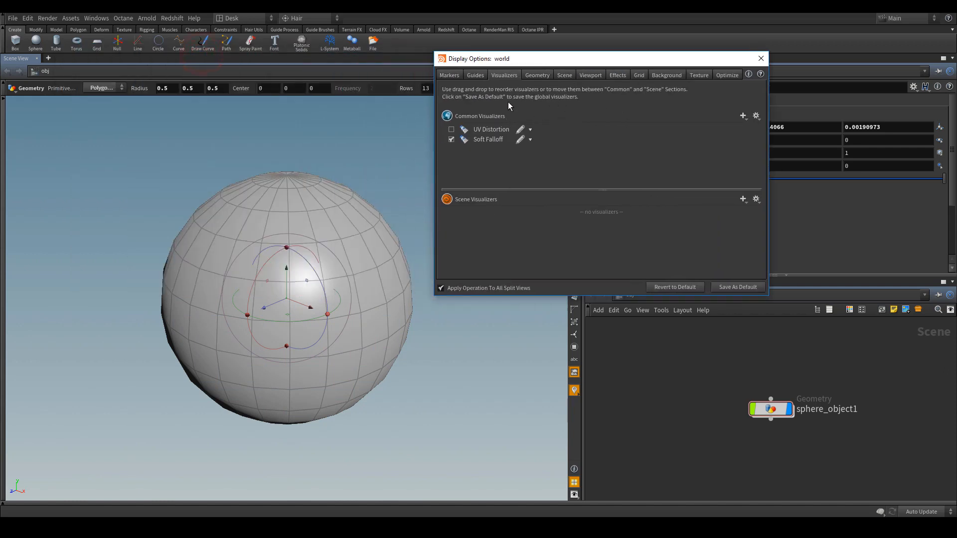
Set the wire width to 1.32 and the wire blend to 0.638 in the geometry display settings
click(533, 76)
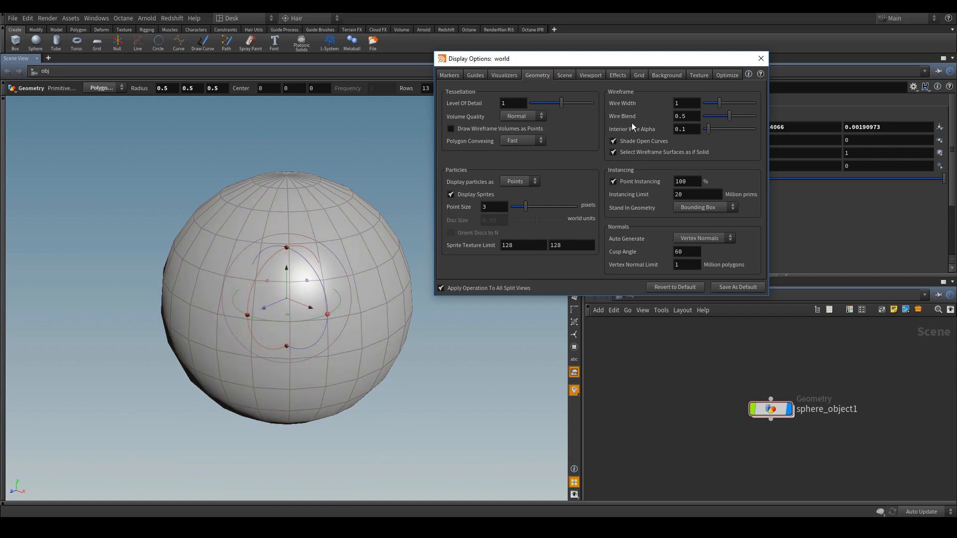
drag(524, 58, 512, 62)
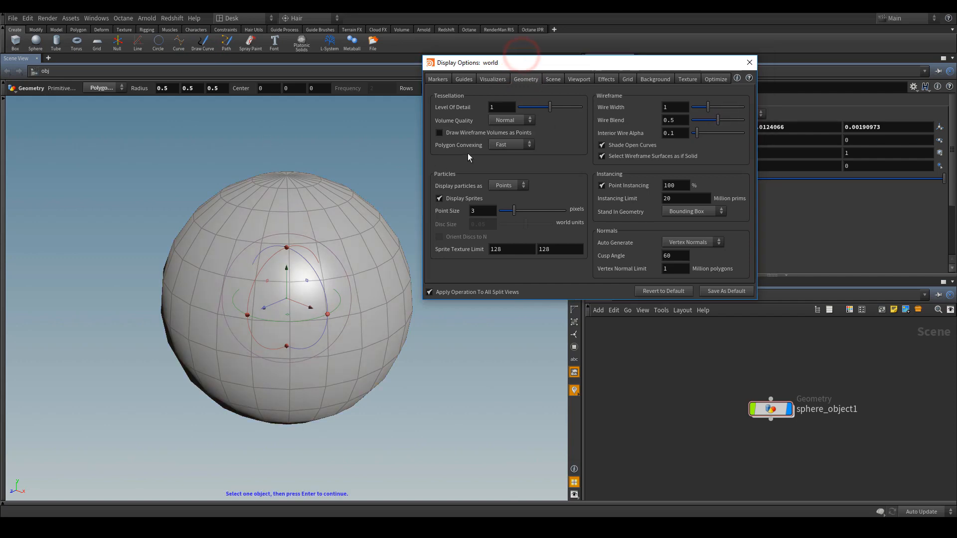
drag(708, 107, 702, 128)
drag(731, 125, 726, 125)
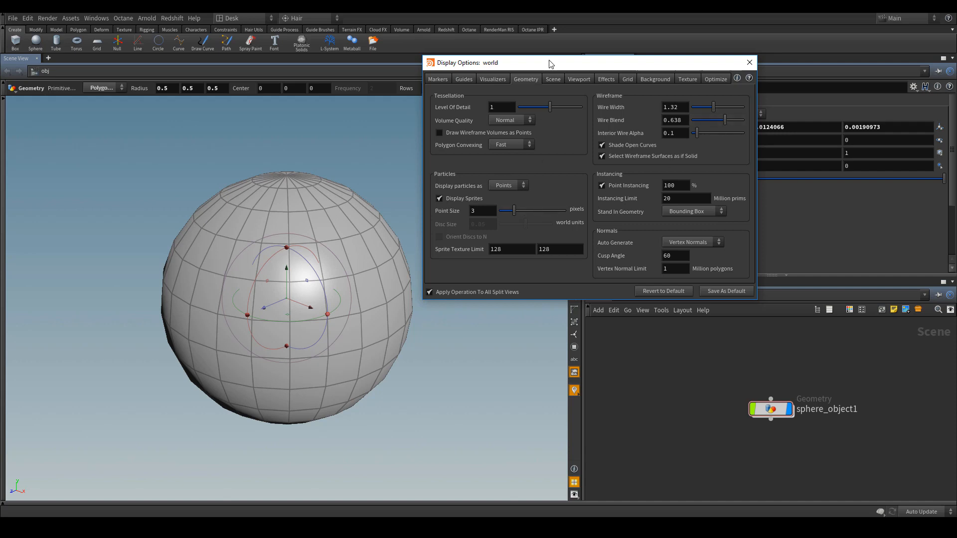
Display the sphere's points in the viewport, set the point size to 6.08 pixels, and close the Display Options
drag(550, 60, 723, 41)
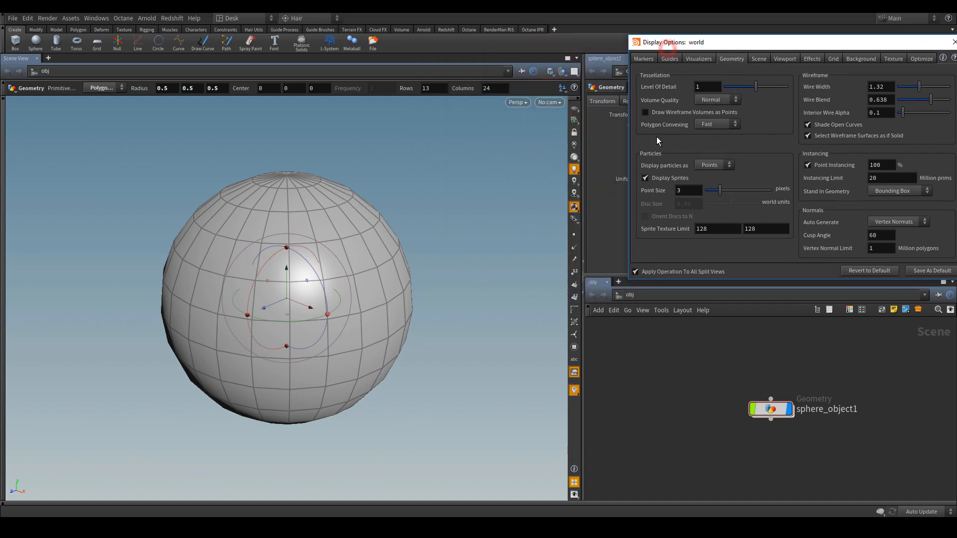
click(573, 233)
drag(720, 190, 742, 191)
drag(853, 43, 672, 76)
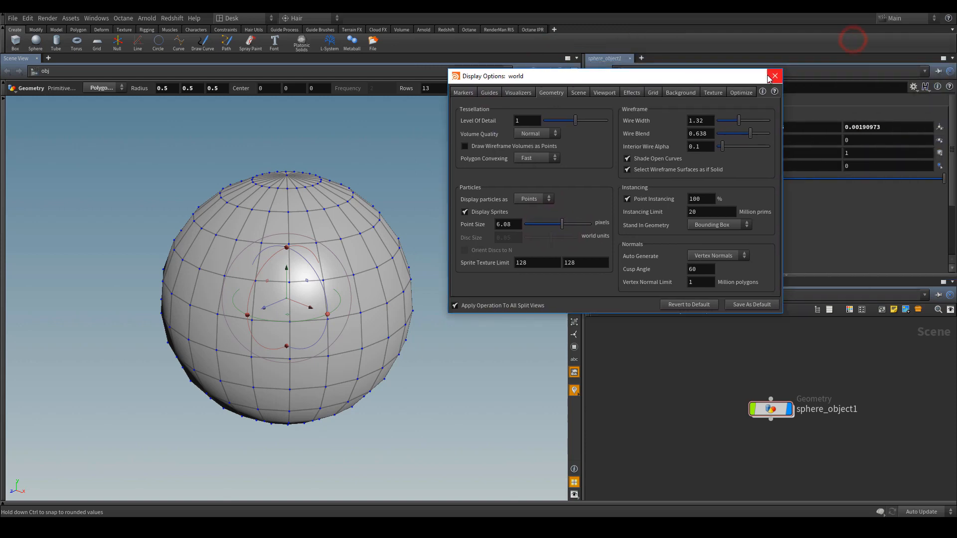
click(774, 77)
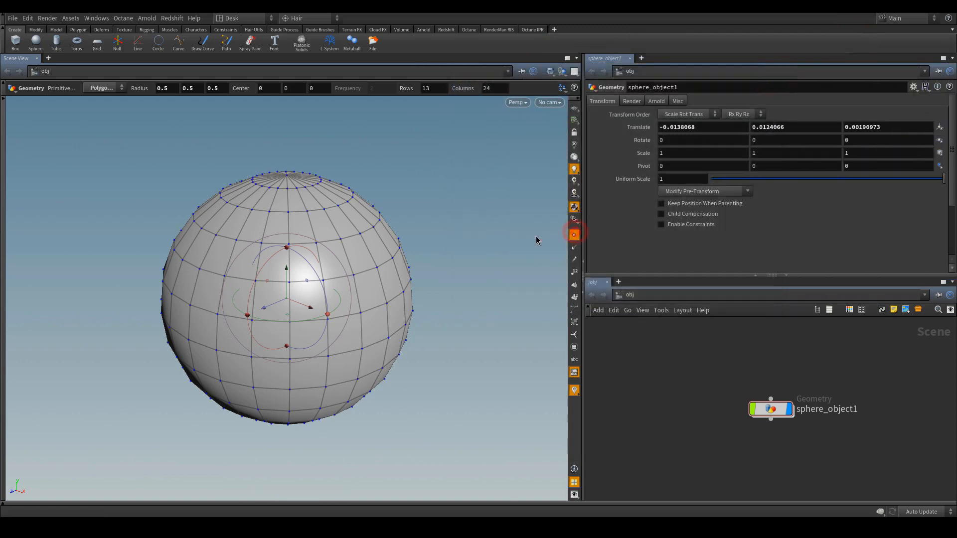
Reopen the Display Options, set the point size to 4.32 pixels and keep particles displayed as Points
key(d)
drag(562, 224, 549, 224)
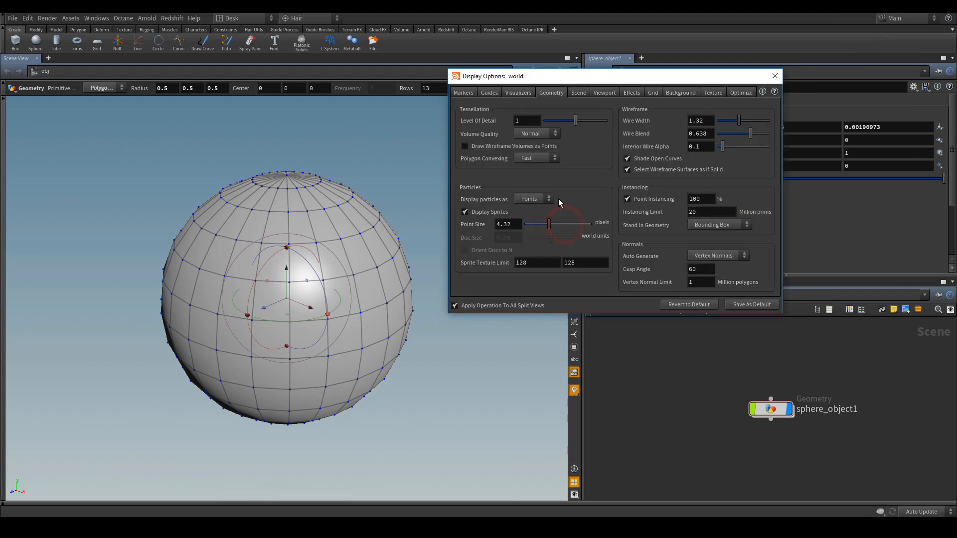
click(534, 198)
click(536, 209)
Set the scene's antialias samples to 8x and hide the sphere's points in the viewport
drag(654, 79, 413, 57)
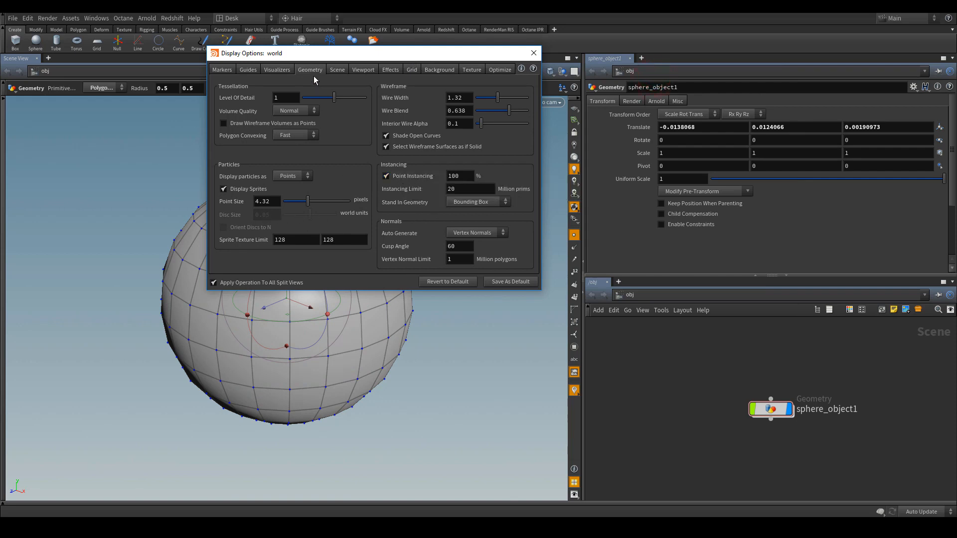
click(337, 70)
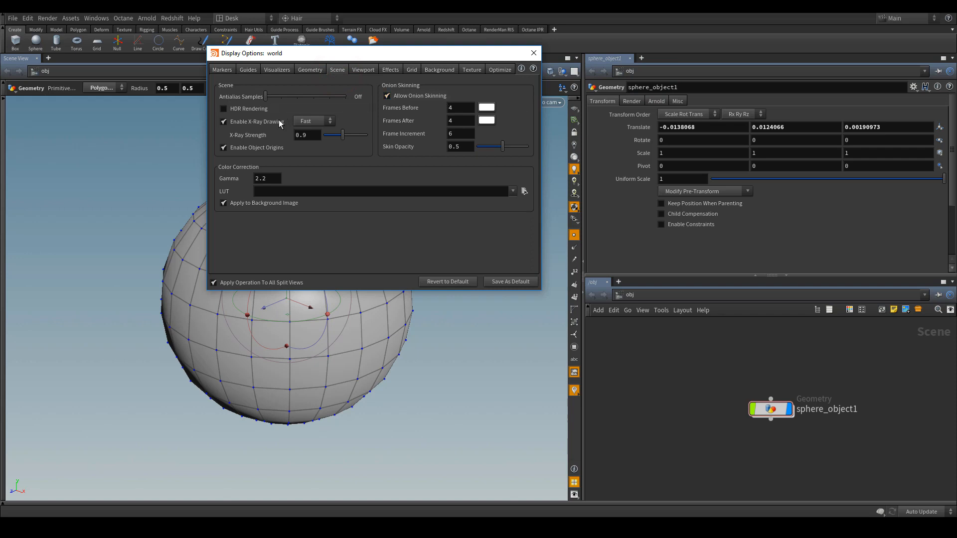
drag(272, 98, 334, 102)
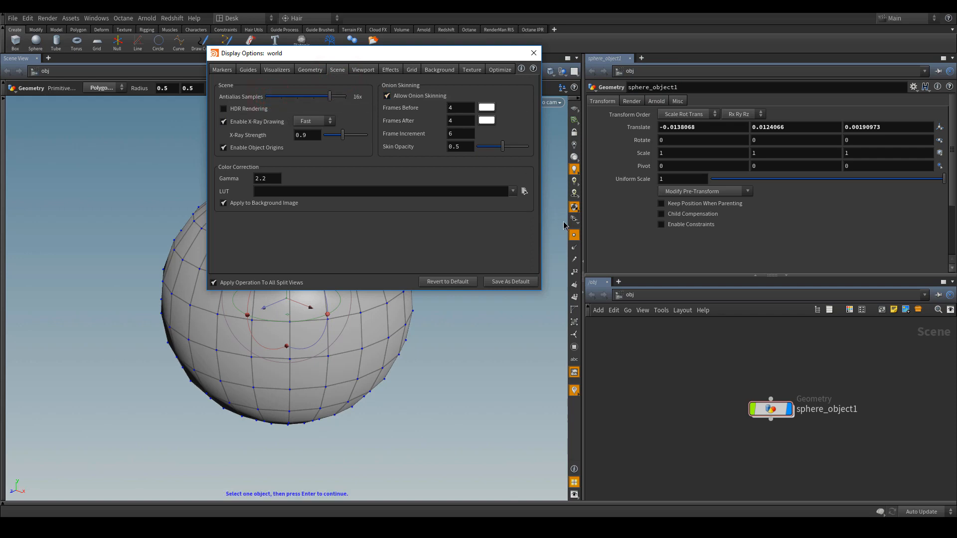
click(576, 235)
drag(319, 53, 541, 47)
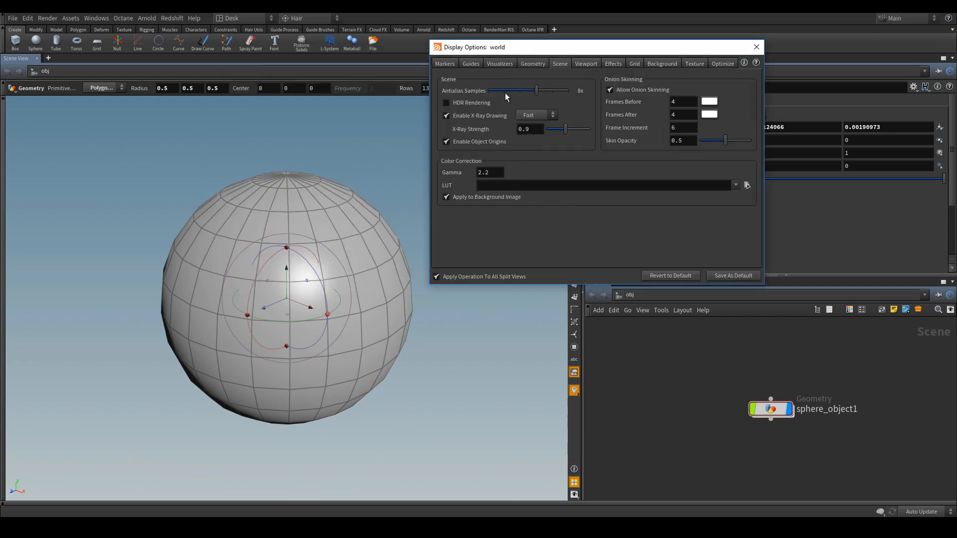
Review the viewport information settings, switching the viewport name display off and back on
click(587, 64)
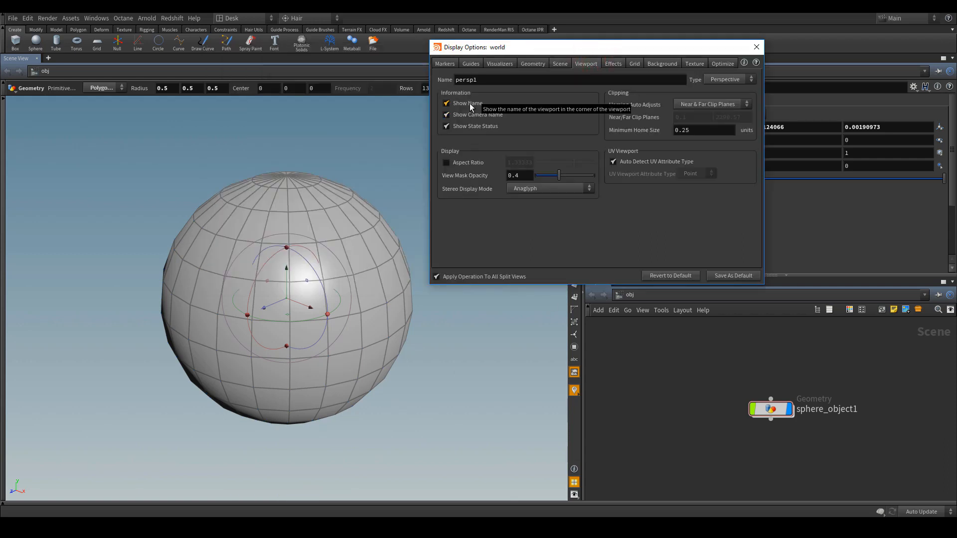
drag(485, 47, 532, 193)
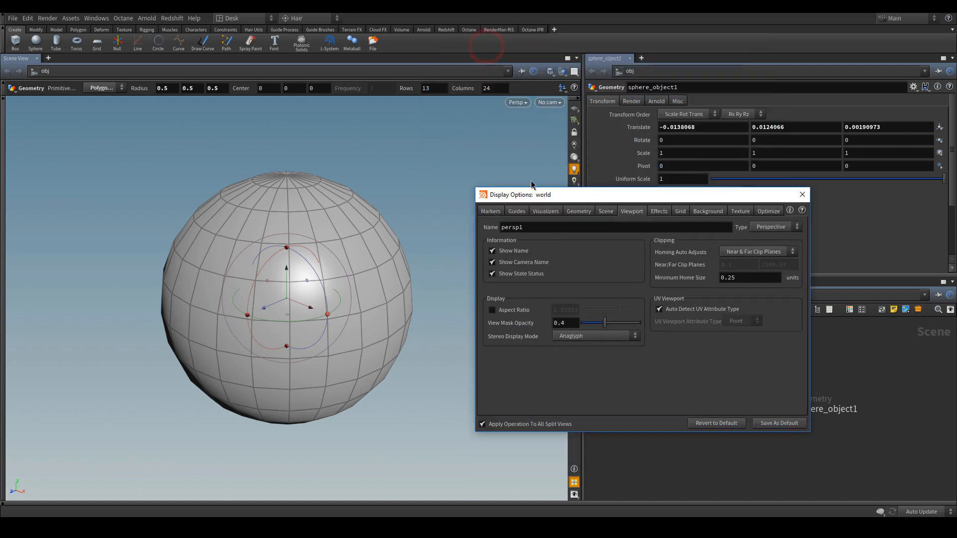
click(515, 249)
click(515, 249)
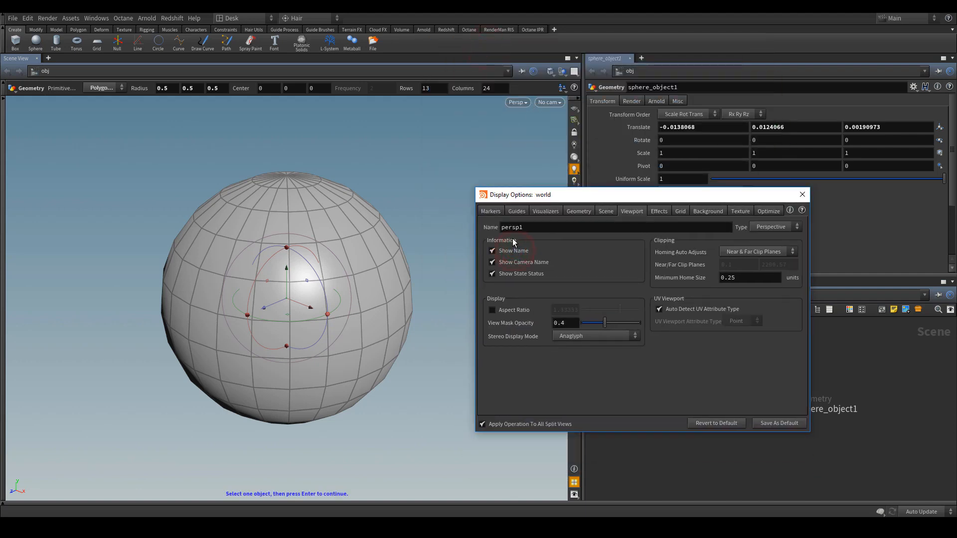
click(508, 254)
Review the effects display settings, switching specular and emission lighting off and back on
click(657, 212)
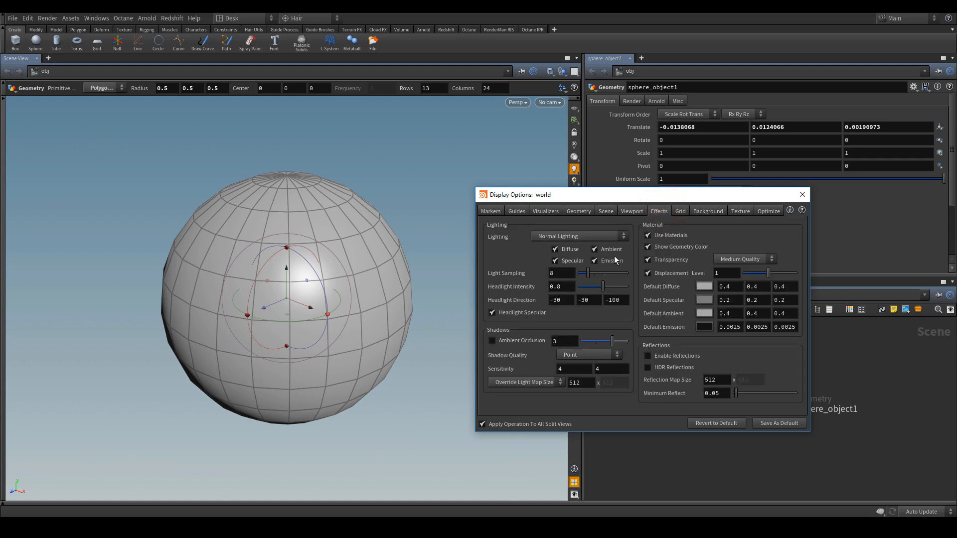
drag(597, 194, 745, 186)
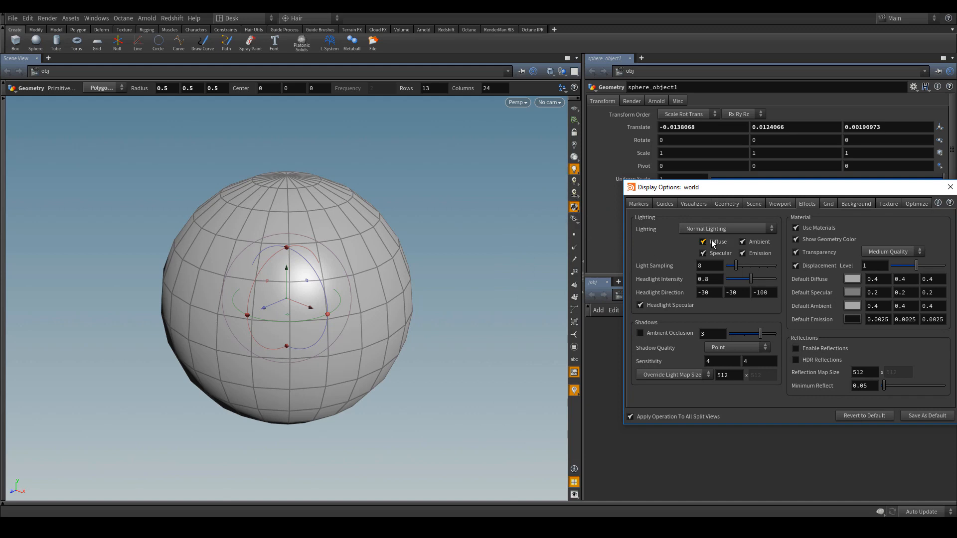
click(717, 254)
click(716, 255)
click(717, 256)
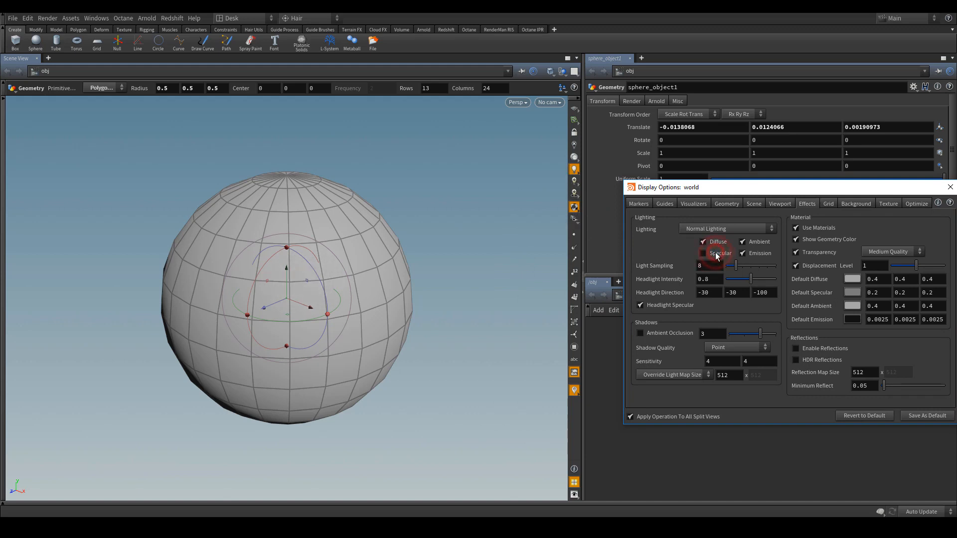
click(716, 255)
click(764, 253)
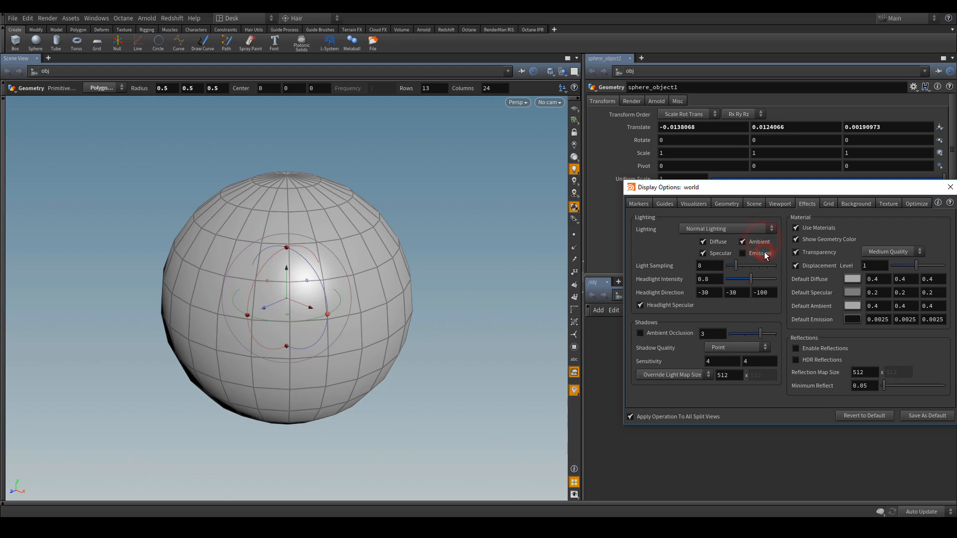
click(765, 254)
drag(805, 189, 659, 193)
click(671, 232)
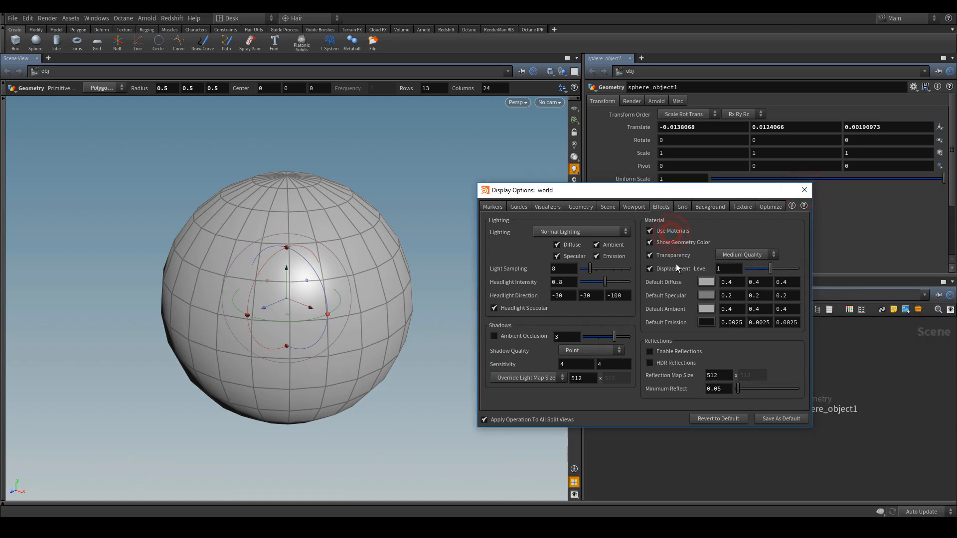
Review the grid, background, texture and optimization display settings, browsing the background image options of the individual views
click(683, 207)
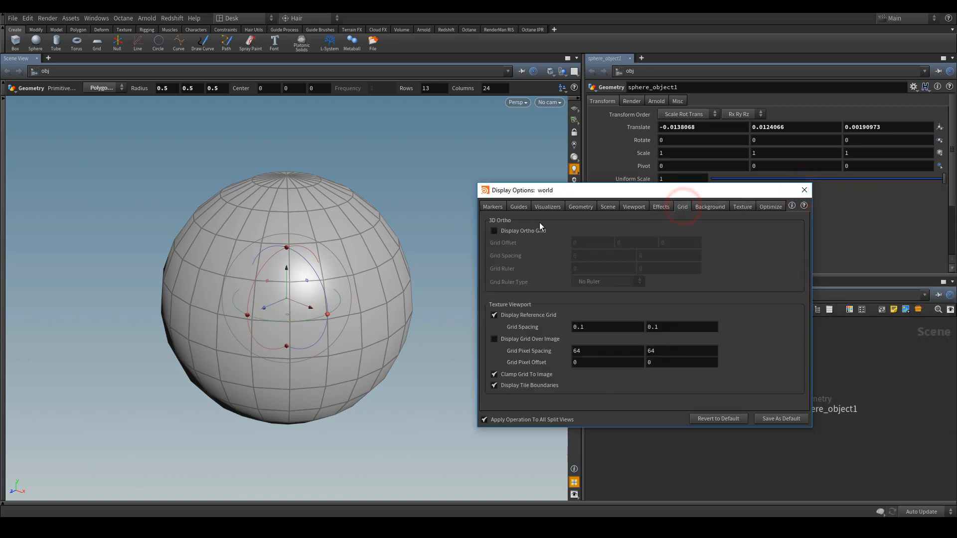
click(710, 207)
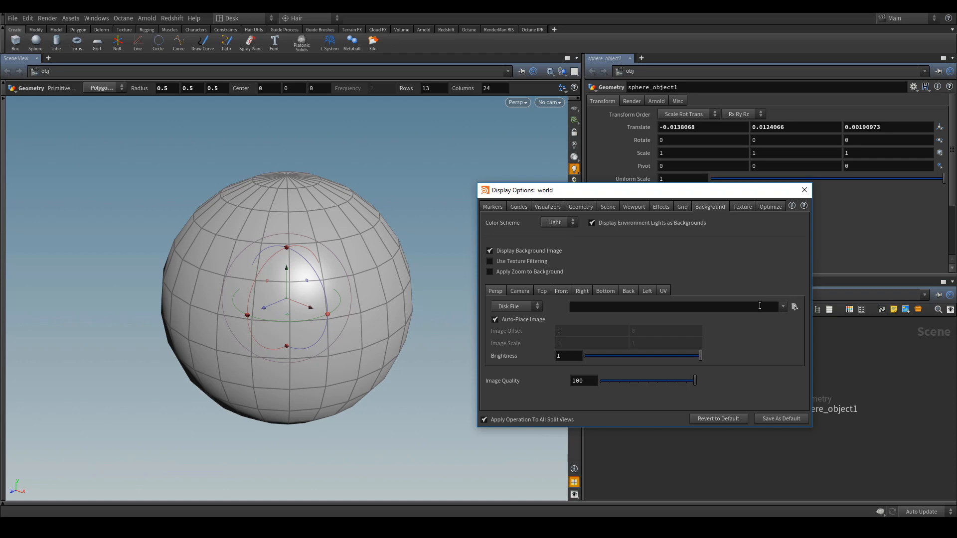
click(528, 292)
click(566, 292)
click(599, 291)
click(637, 292)
click(653, 292)
click(624, 291)
click(611, 292)
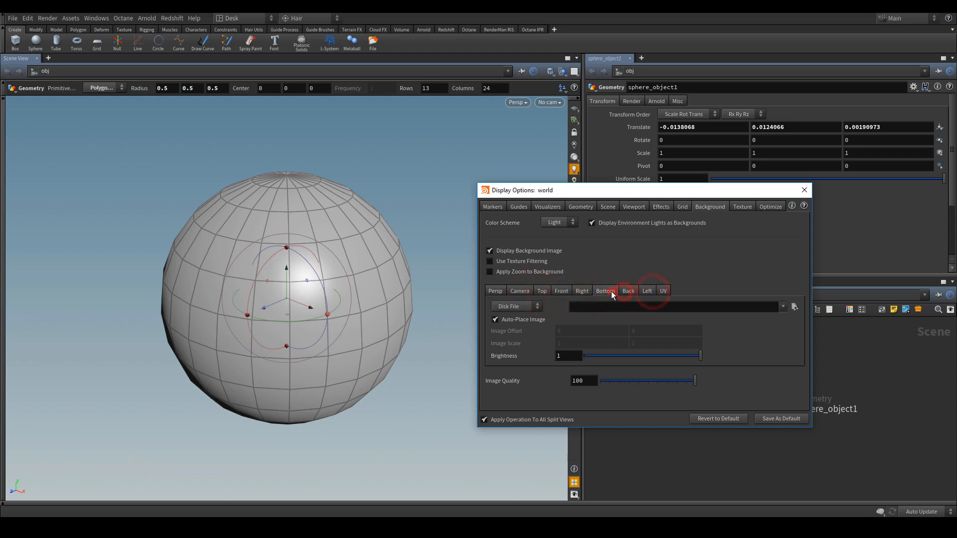
click(744, 207)
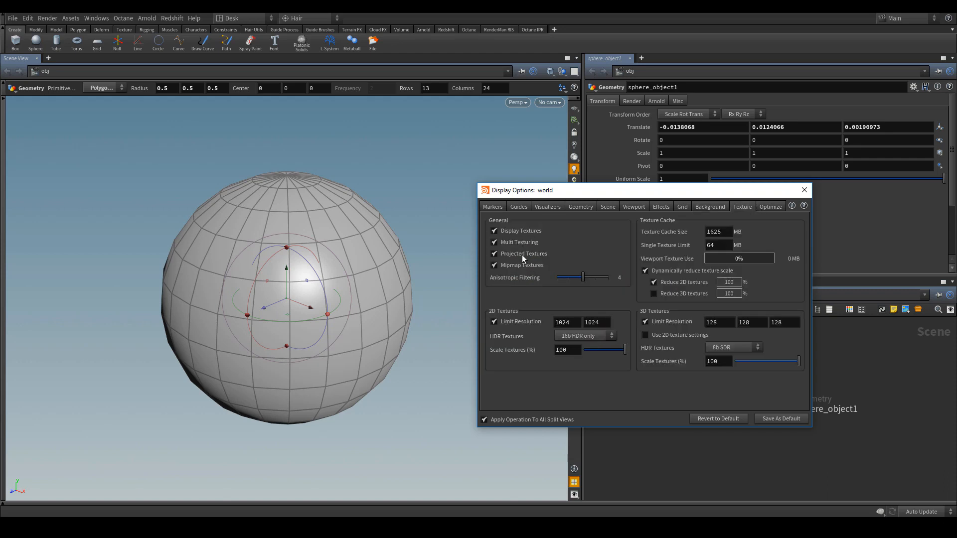
click(777, 204)
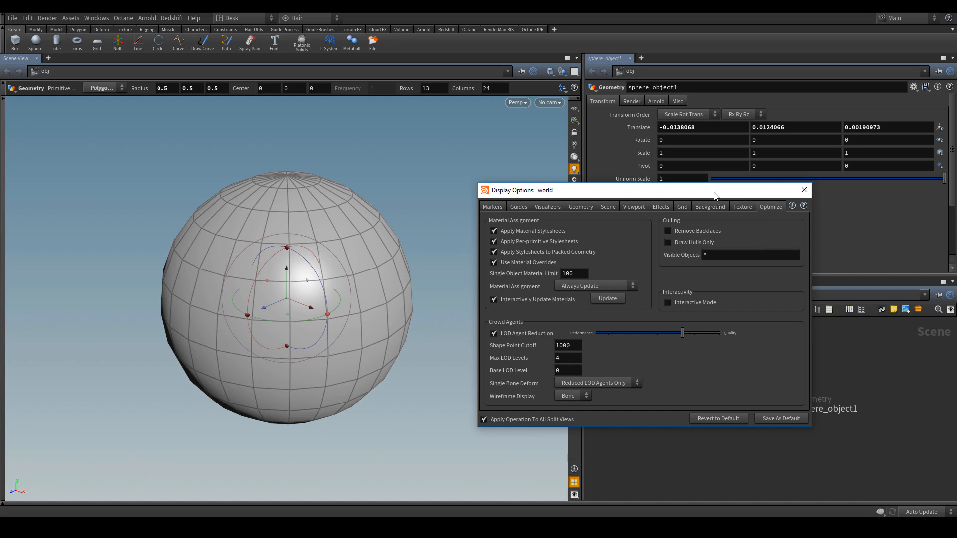
Close the display options and enlarge the network editor by raising the divider beneath the sphere's parameters
drag(782, 190, 713, 181)
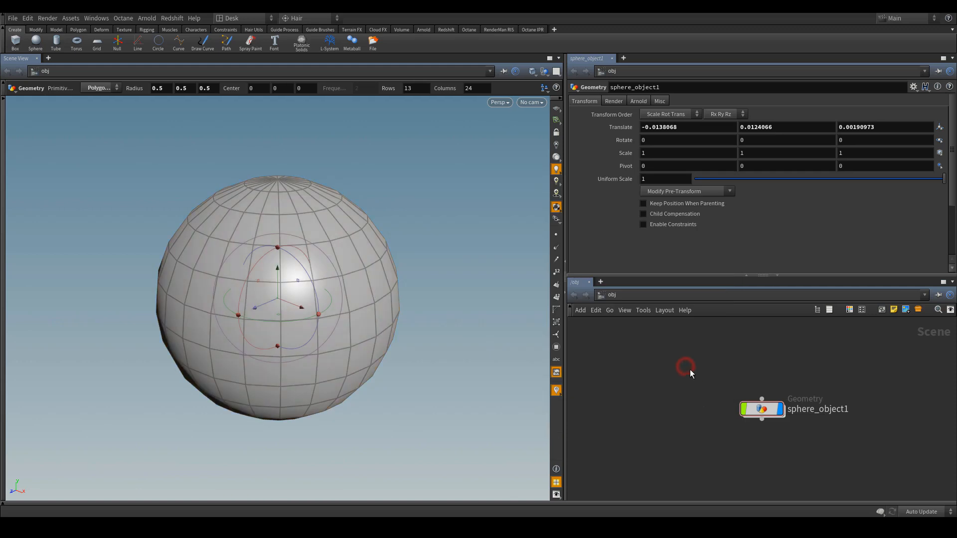
drag(696, 380, 780, 418)
drag(688, 274, 688, 256)
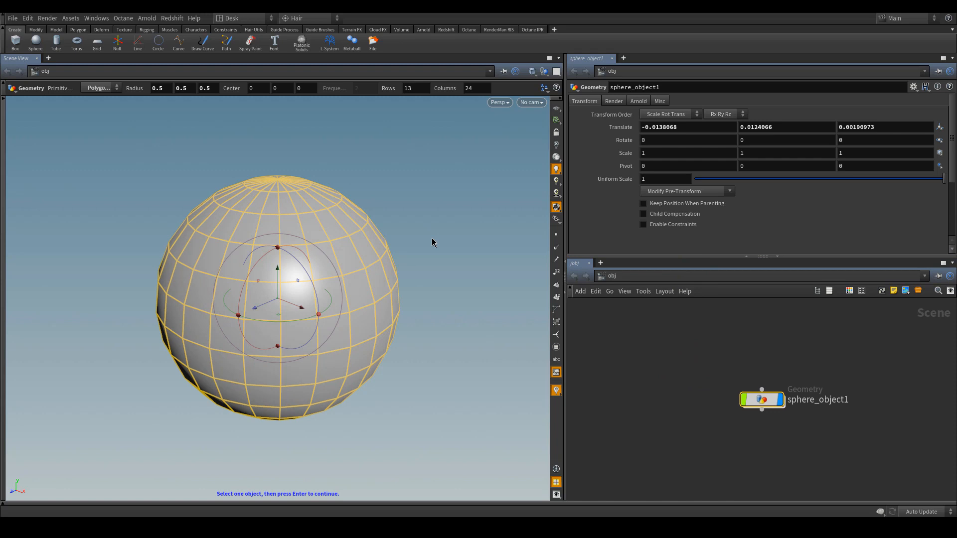
click(657, 350)
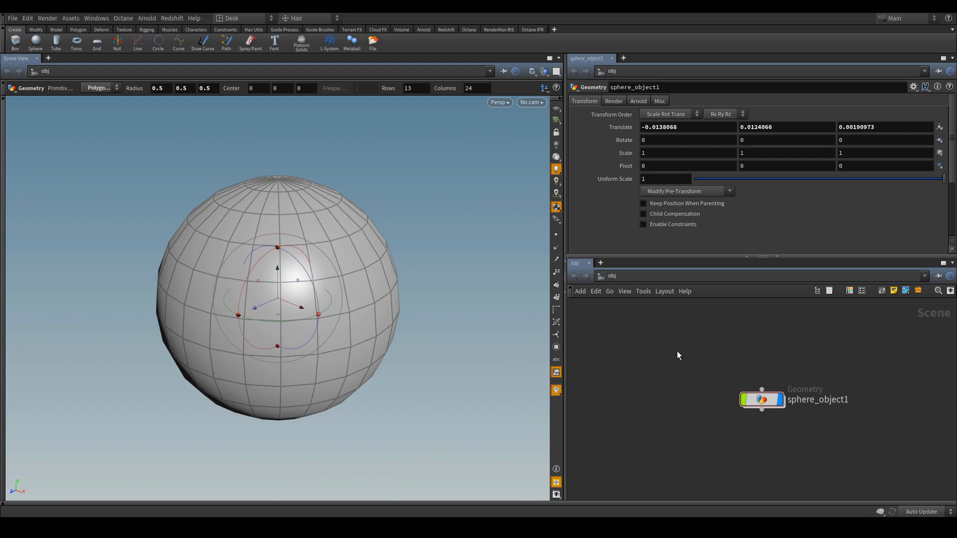
Select the sphere_object1 node in the network editor by drawing a selection box around it
drag(644, 346, 678, 421)
drag(697, 369, 815, 424)
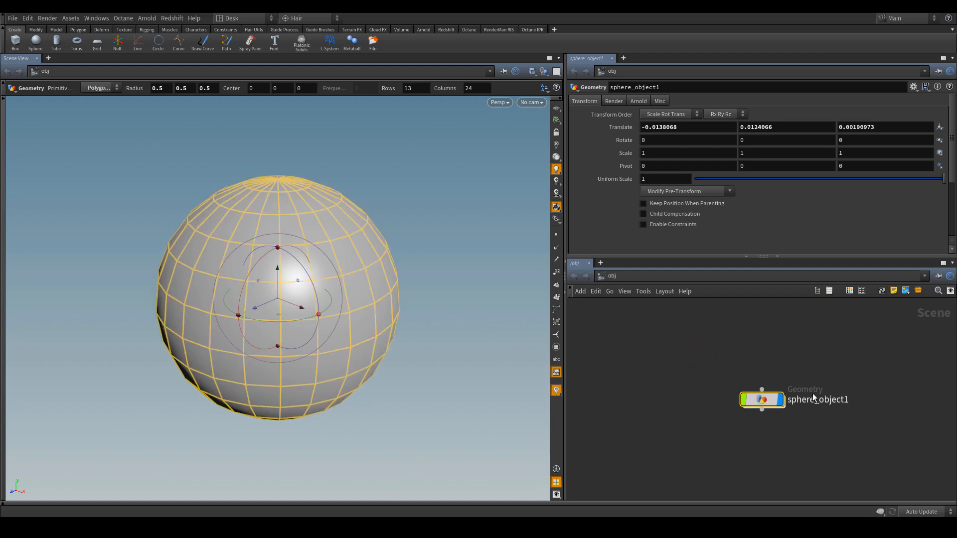
drag(701, 369, 802, 441)
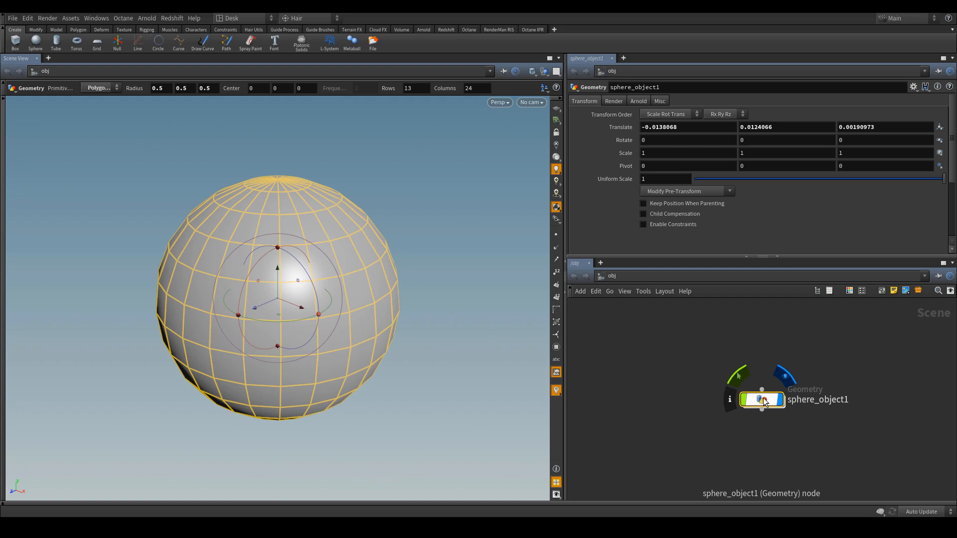
drag(824, 364, 747, 420)
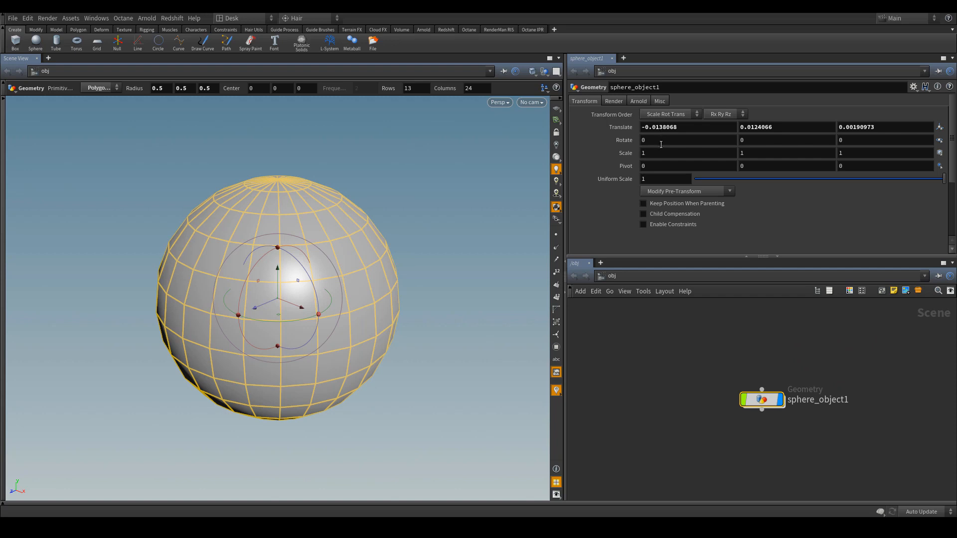
Review the sphere object's Render and Arnold parameters, then return to its Transform parameters
click(617, 102)
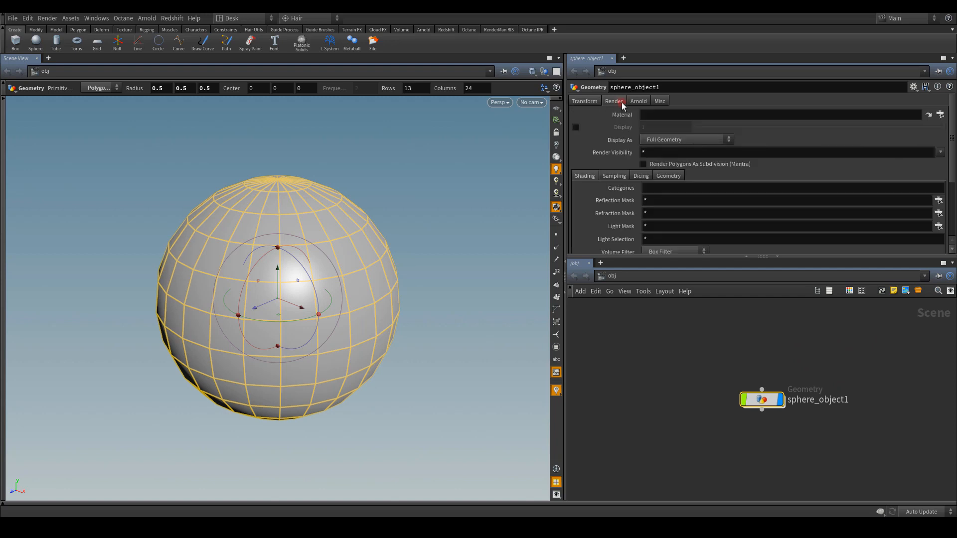
click(646, 101)
click(588, 101)
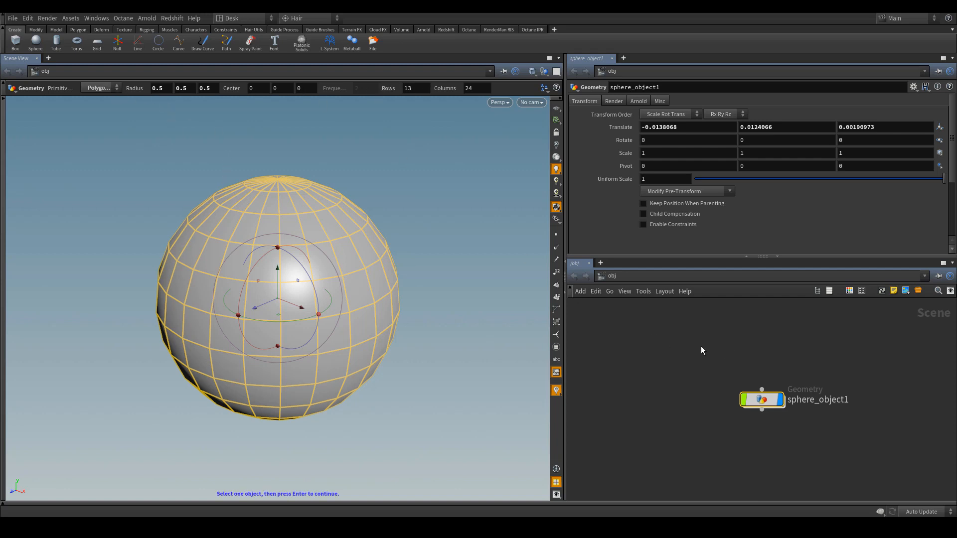
Enlarge the network editor a little more and move the sphere_object1 node up and to the left
drag(689, 347, 791, 466)
drag(721, 256, 722, 245)
drag(677, 326, 680, 330)
drag(751, 394, 708, 353)
drag(673, 321, 758, 391)
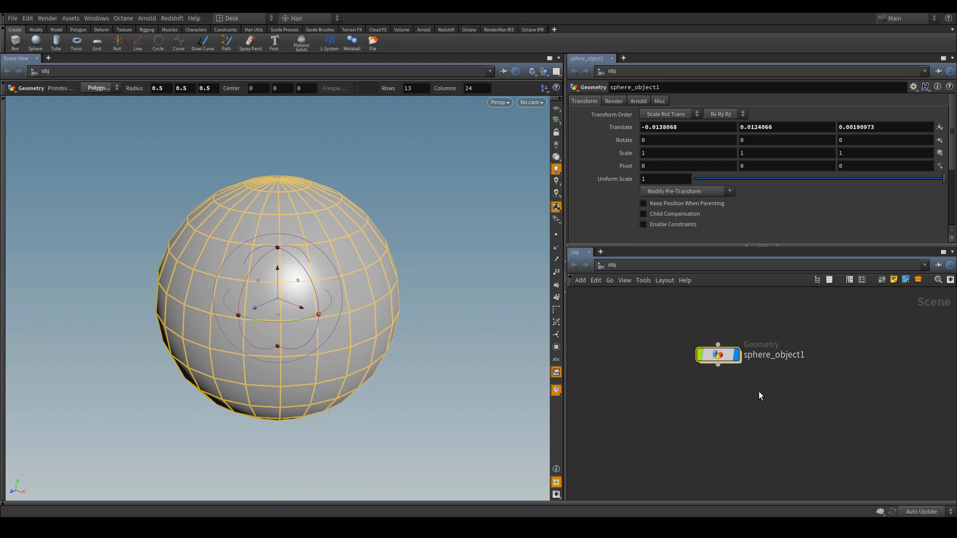
click(695, 384)
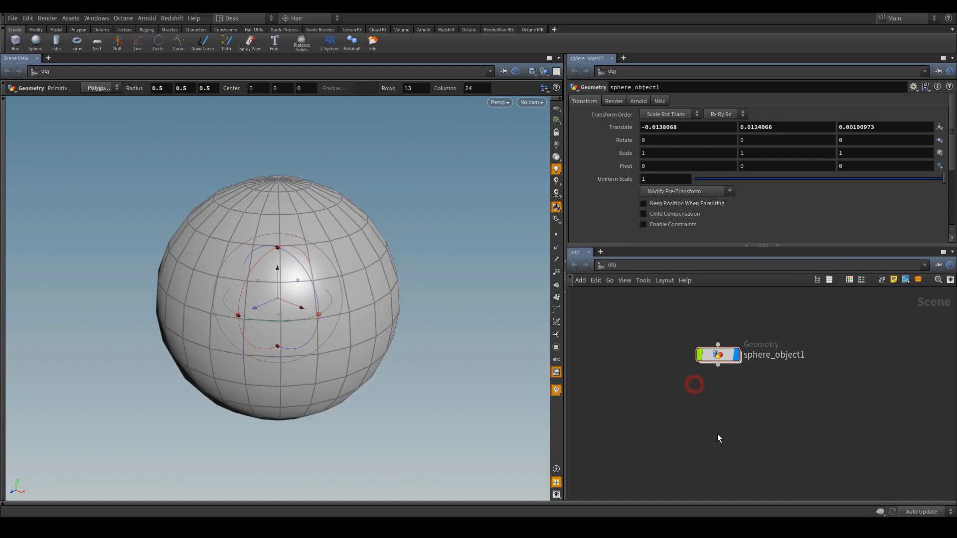
drag(766, 329, 669, 419)
click(652, 405)
Look through the other networks offered by the network editor's path, staying at the object level
click(648, 265)
click(764, 321)
click(705, 267)
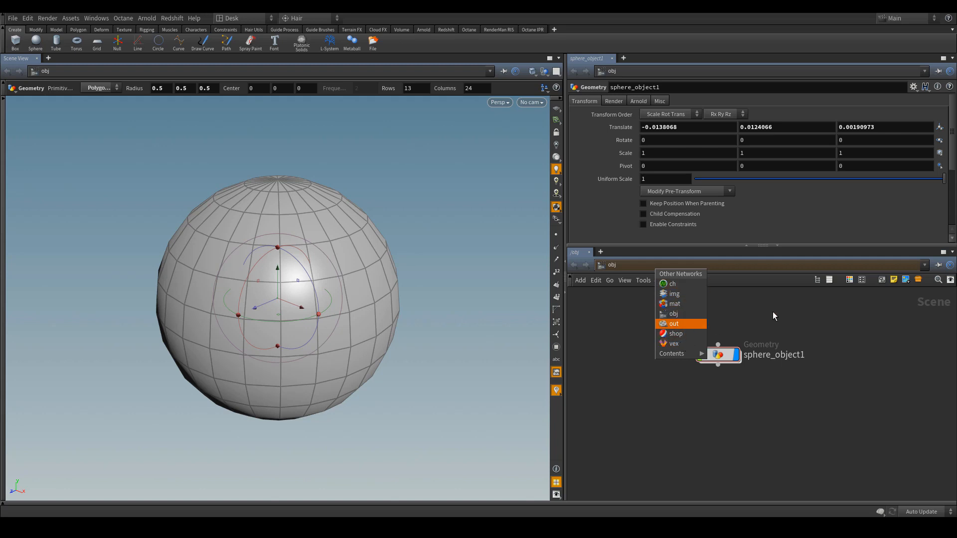
click(788, 310)
drag(647, 316, 755, 381)
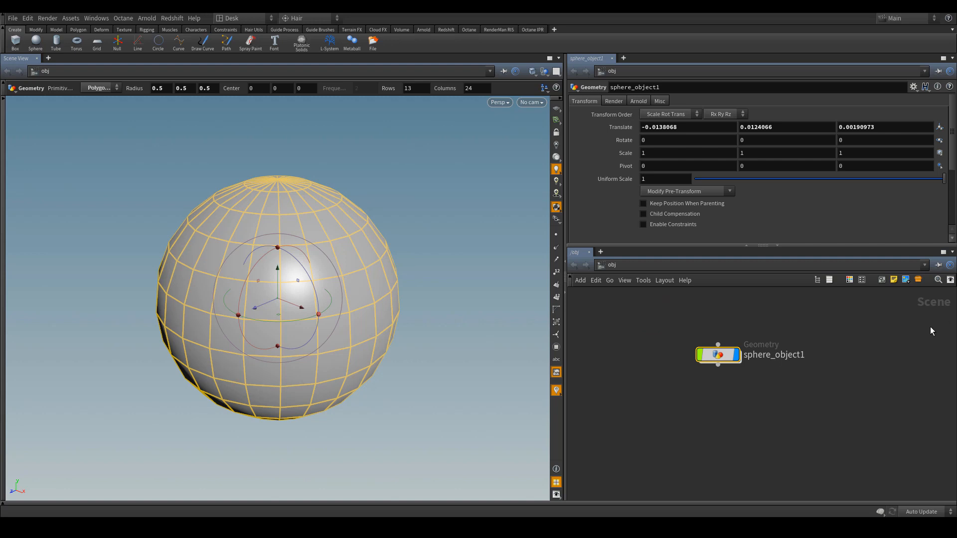
click(680, 402)
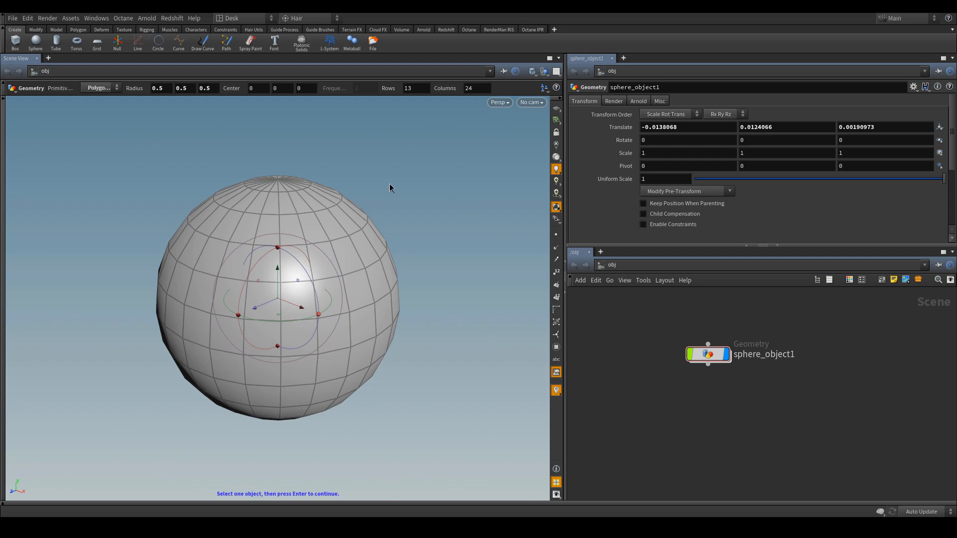
Compare the tool and operator categories offered for the viewport with those for the network editor
key(Tab)
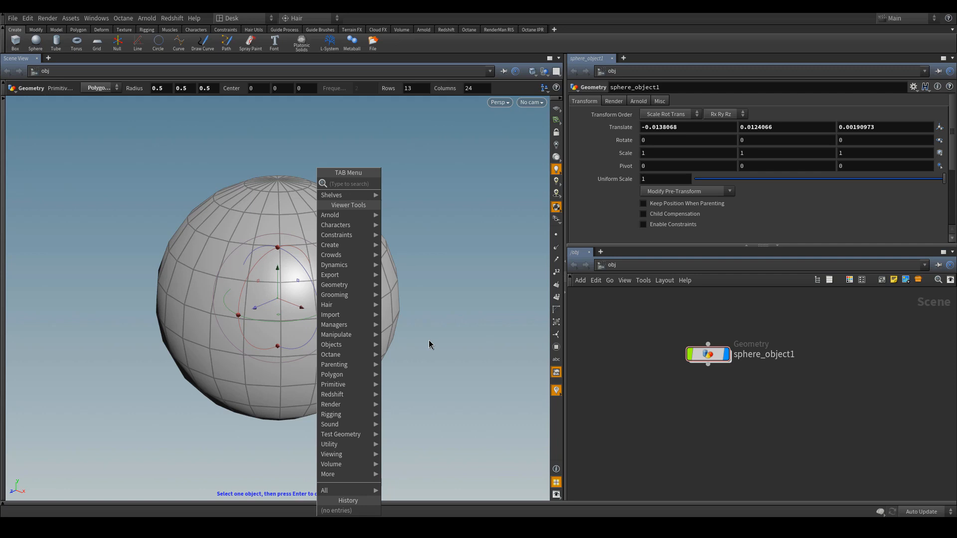
click(613, 348)
key(Tab)
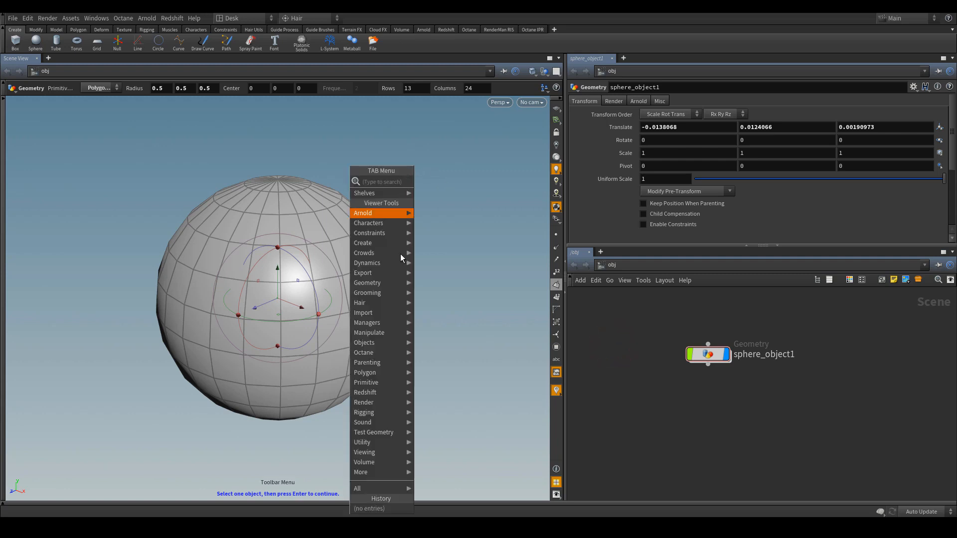
click(691, 443)
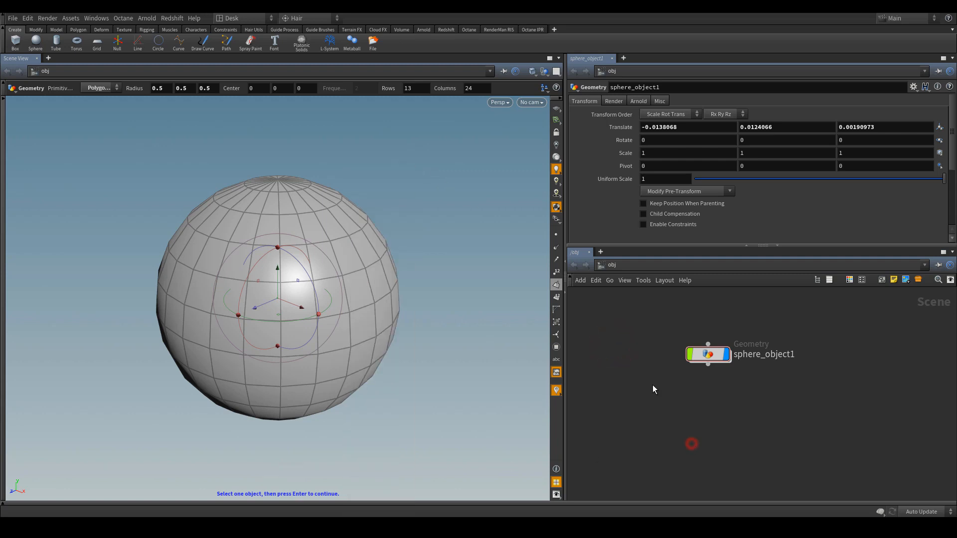
key(Tab)
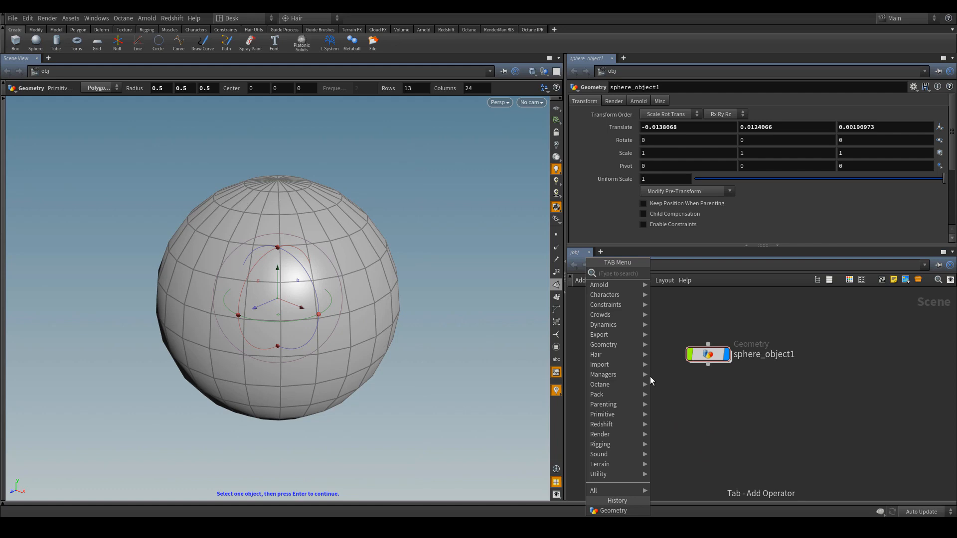
click(701, 402)
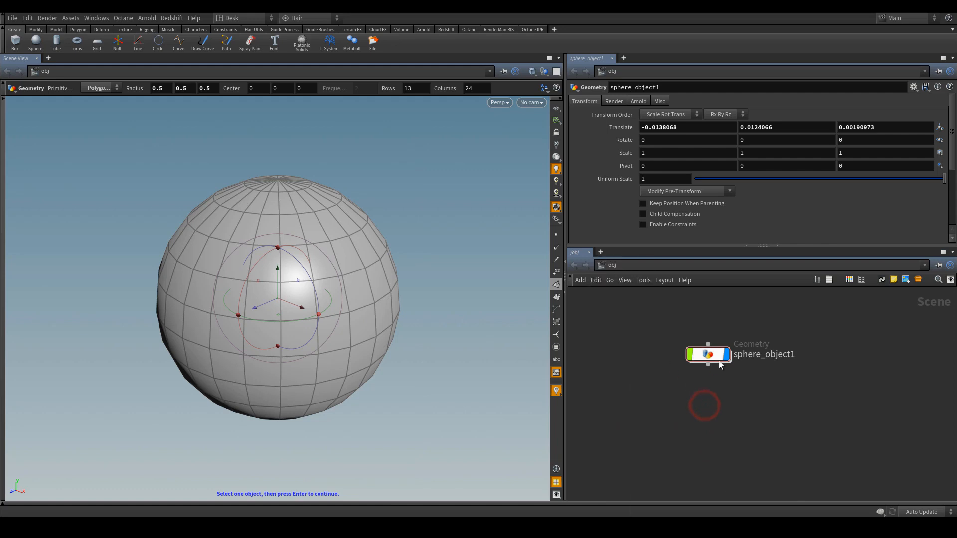
Move the sphere_object1 node to the right and place a new Geometry object node to its upper left
drag(718, 357, 761, 364)
key(Tab)
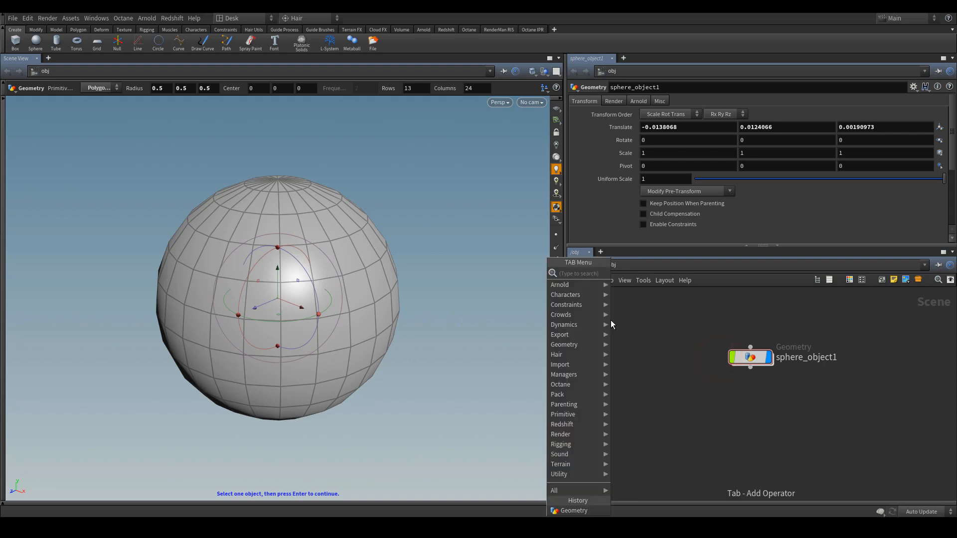
mouse_move(590, 345)
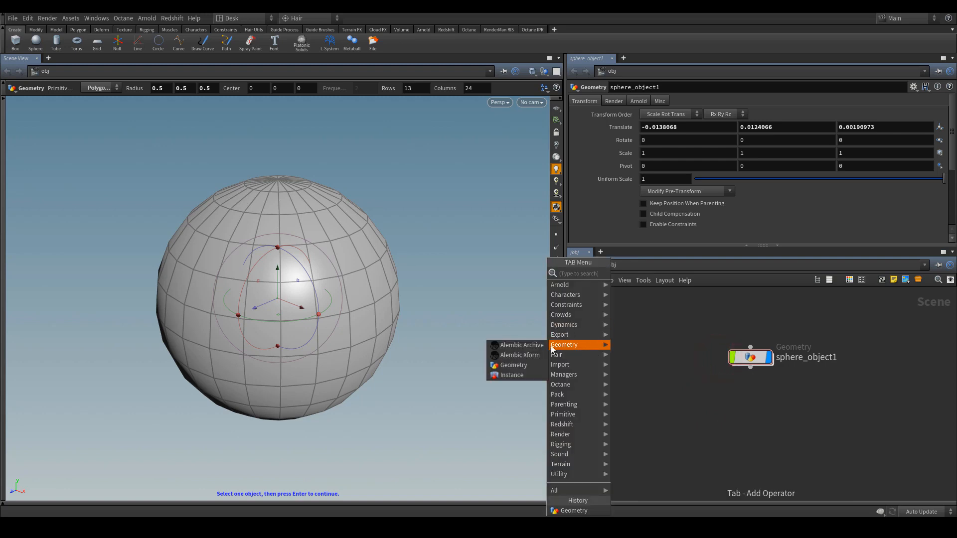
click(531, 363)
click(640, 336)
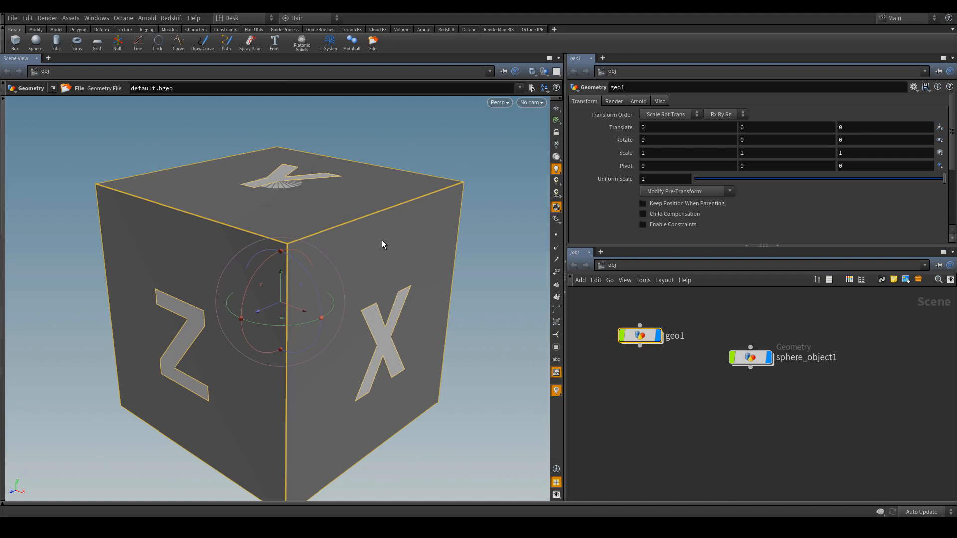
Line up the sphere_object1 node horizontally beside the geo1 node and clear the selection
mouse_move(453, 322)
alt+mouse_down()
mouse_move(452, 286)
mouse_move(454, 319)
alt+mouse_up()
alt+middle_drag(452, 342, 451, 324)
alt+right_drag(451, 323, 450, 253)
mouse_move(426, 277)
alt+mouse_down()
mouse_move(418, 263)
mouse_move(424, 274)
alt+mouse_up()
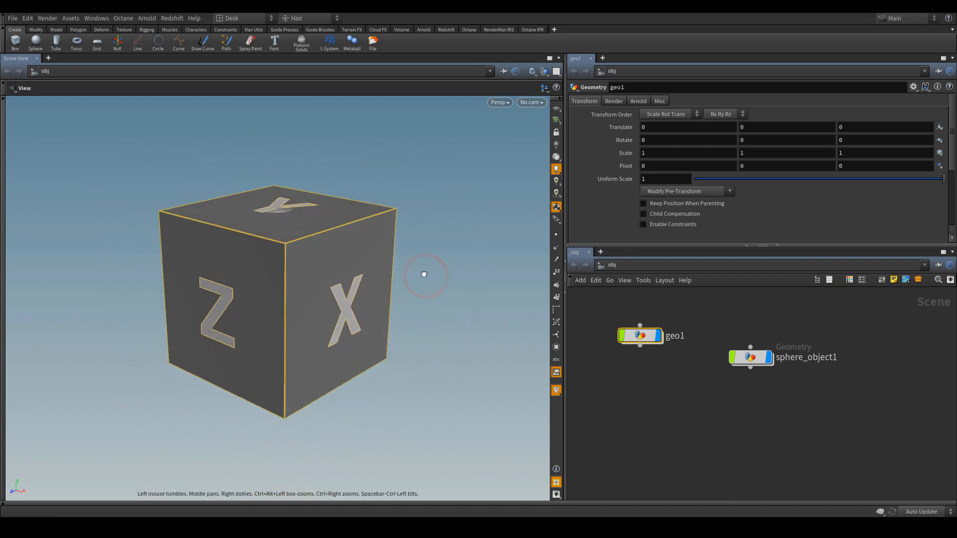
click(750, 358)
drag(750, 357, 734, 336)
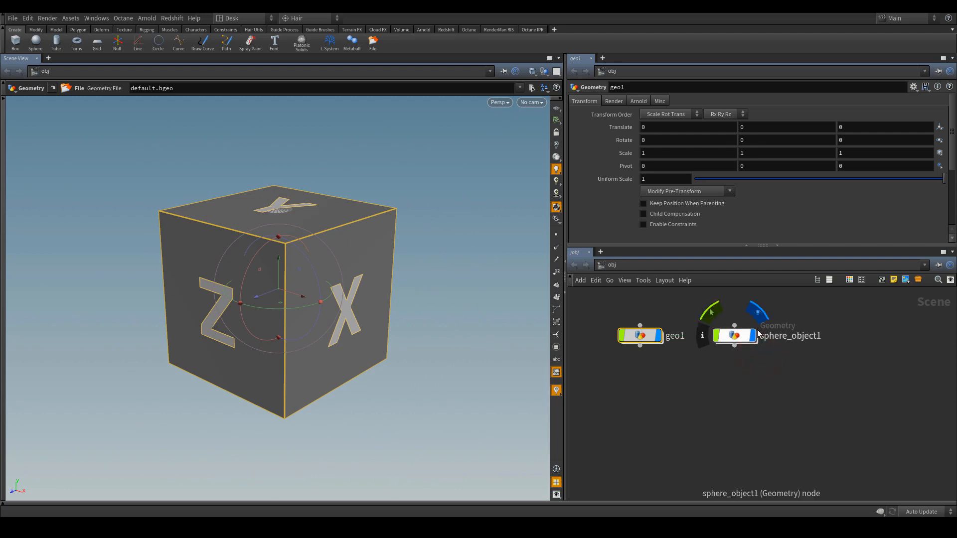
click(784, 379)
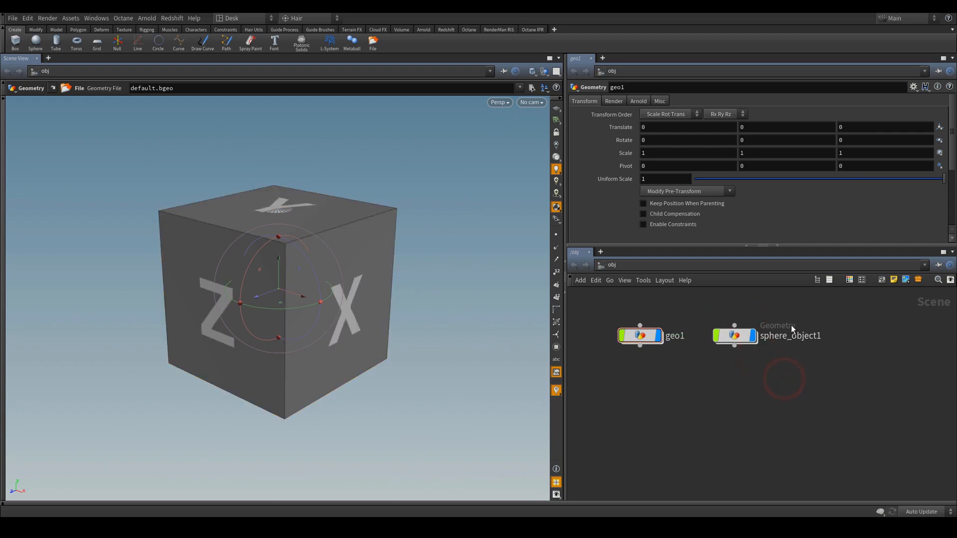
Add a Box primitive object node below geo1 in the object network
scroll(662, 348, up, 4)
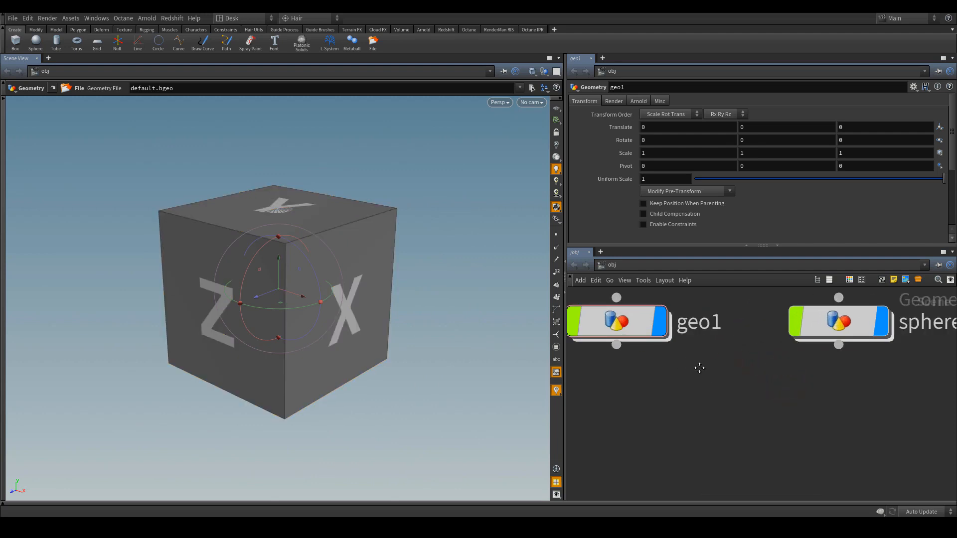
scroll(737, 368, down, 2)
key(Tab)
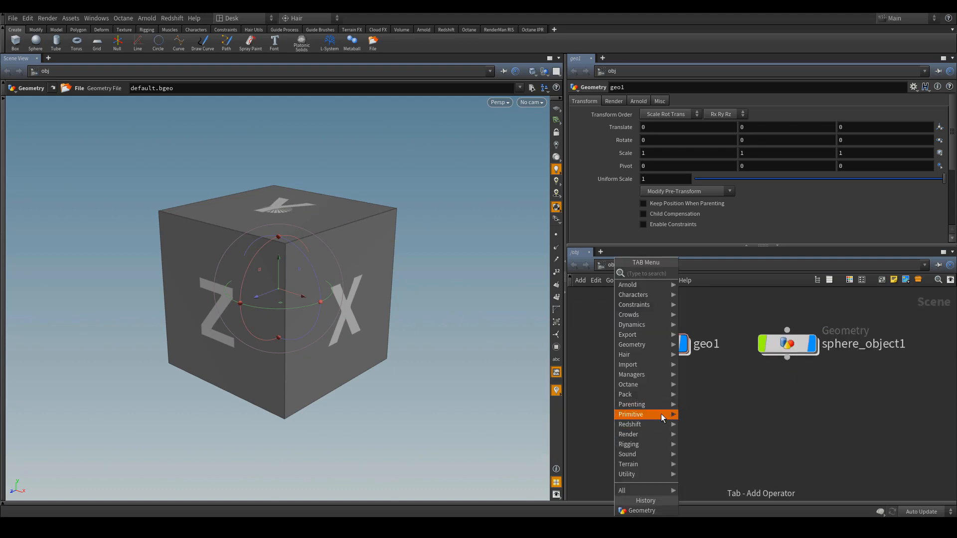
mouse_move(661, 414)
click(542, 413)
click(690, 427)
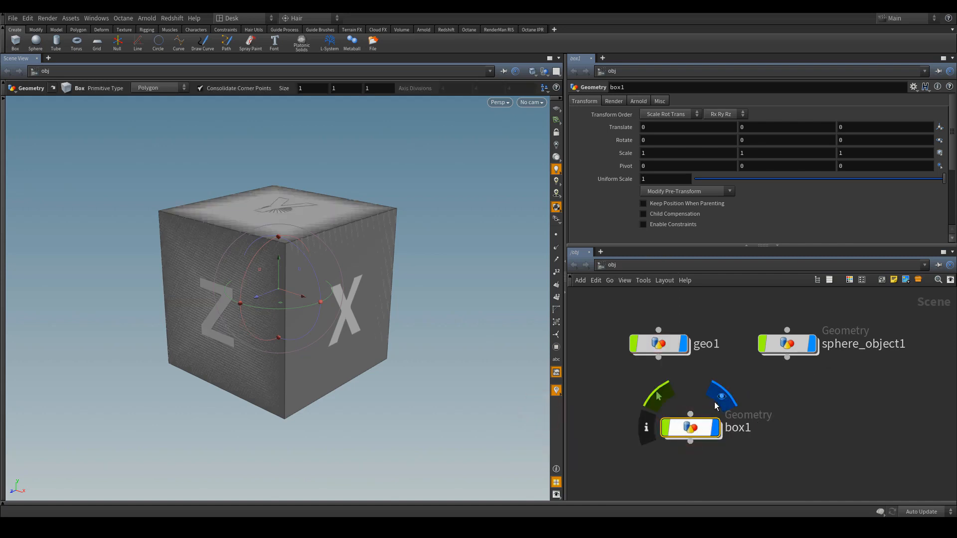
Add a Torus primitive object node to the right of the box node
key(Tab)
mouse_move(700, 404)
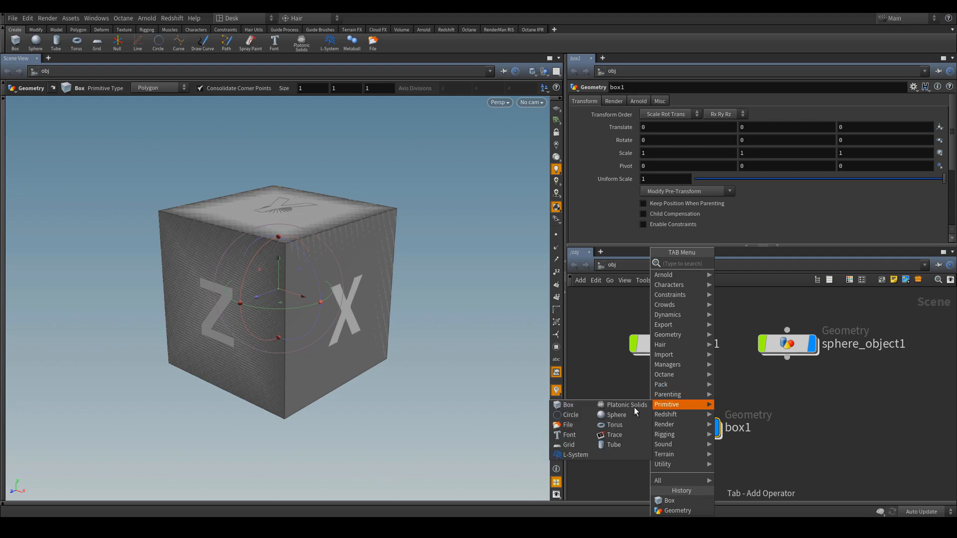
click(618, 424)
click(853, 429)
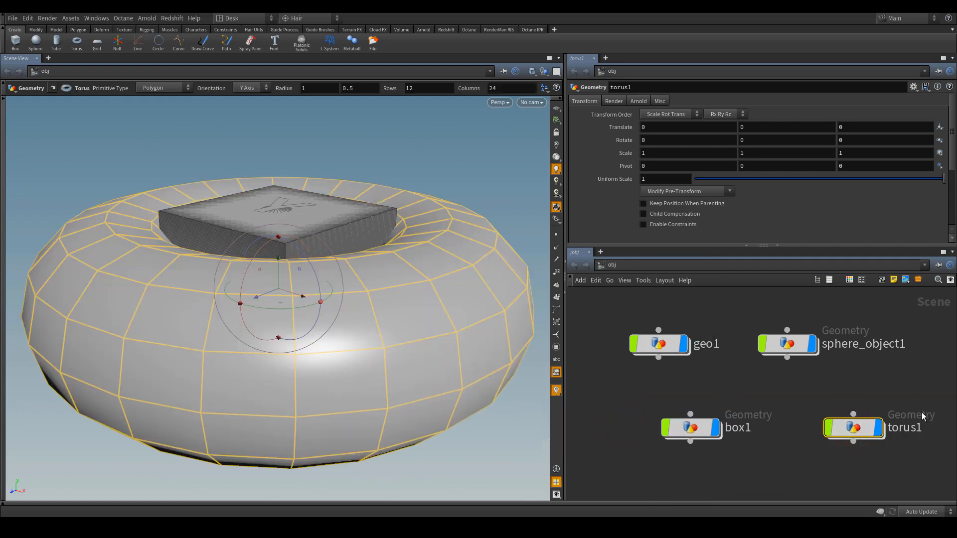
Arrange the nodes in a two-by-two grid, with geo1 above box1 and sphere_object1 above torus1, and select geo1
scroll(699, 383, down, 2)
scroll(699, 383, up, 1)
middle_drag(720, 385, 751, 379)
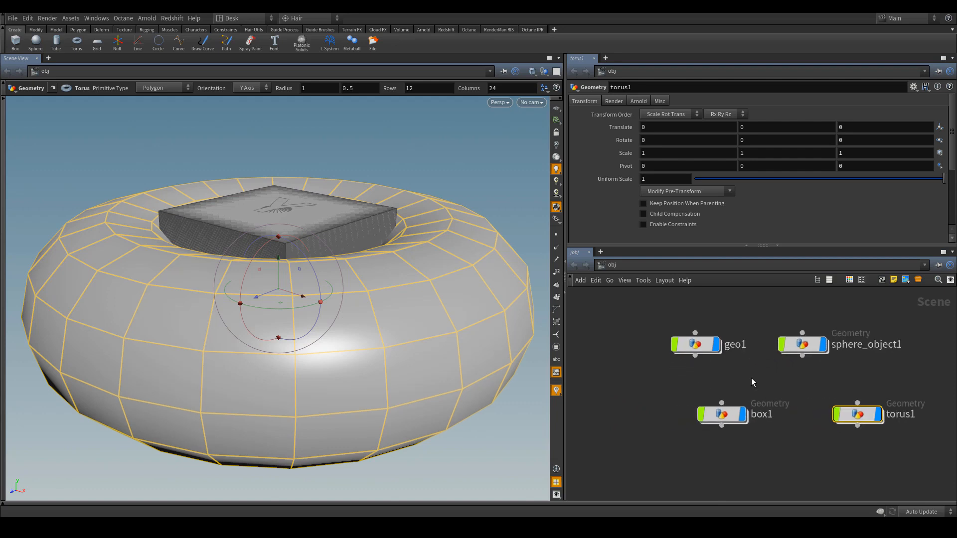
drag(801, 342, 856, 343)
drag(701, 346, 735, 350)
click(785, 363)
drag(643, 303, 766, 363)
drag(774, 303, 780, 321)
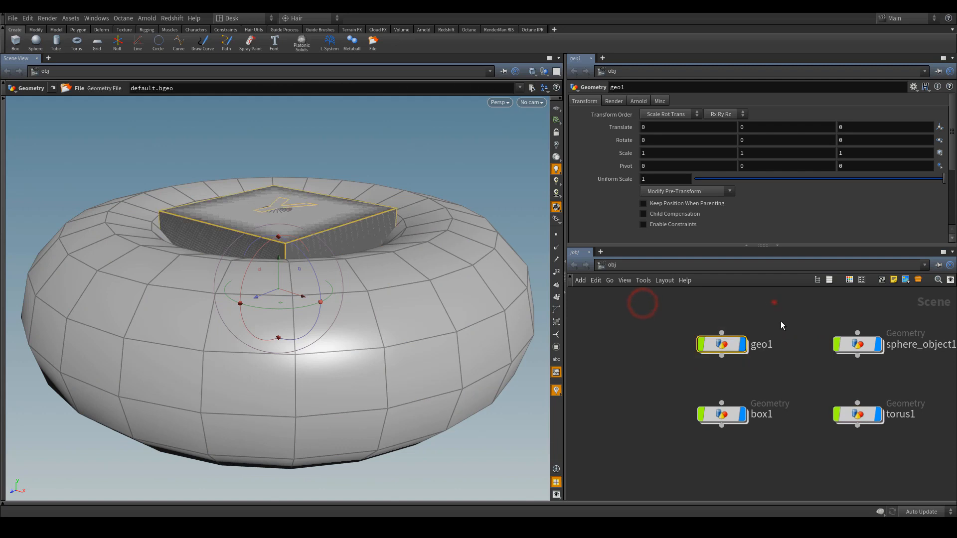
Enter the geo1 object's geometry network and examine the File node inside it
double_click(721, 345)
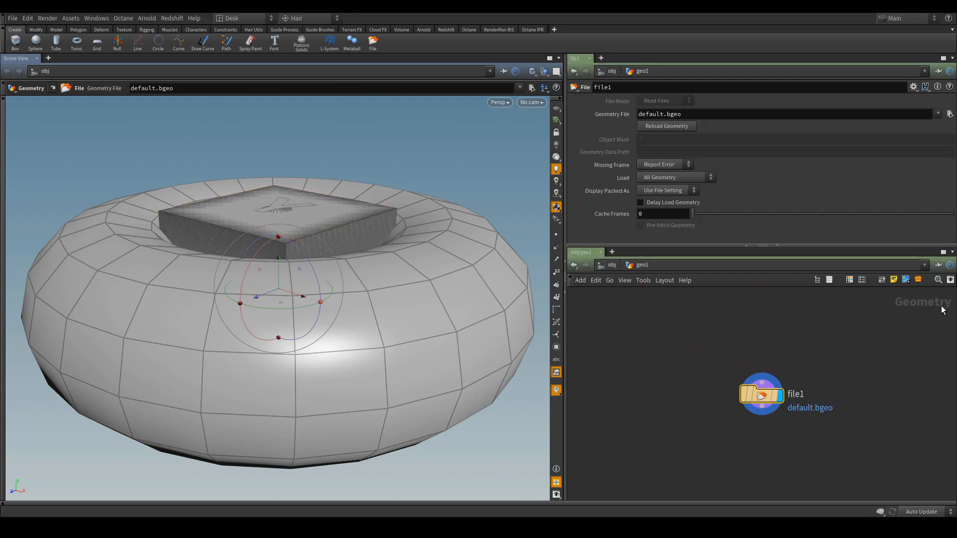
drag(707, 361, 765, 372)
drag(853, 331, 688, 424)
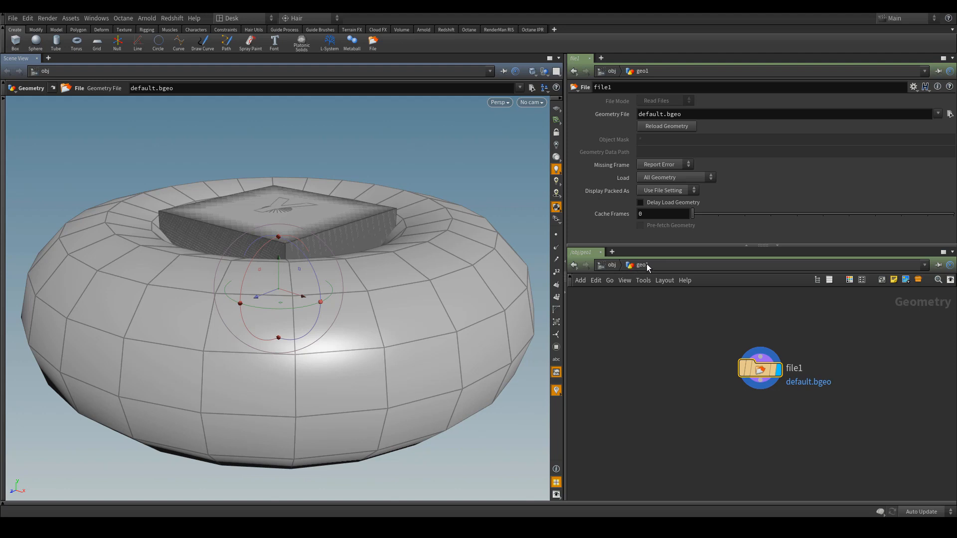
Return to the object level and go back inside the geo1 object
click(611, 265)
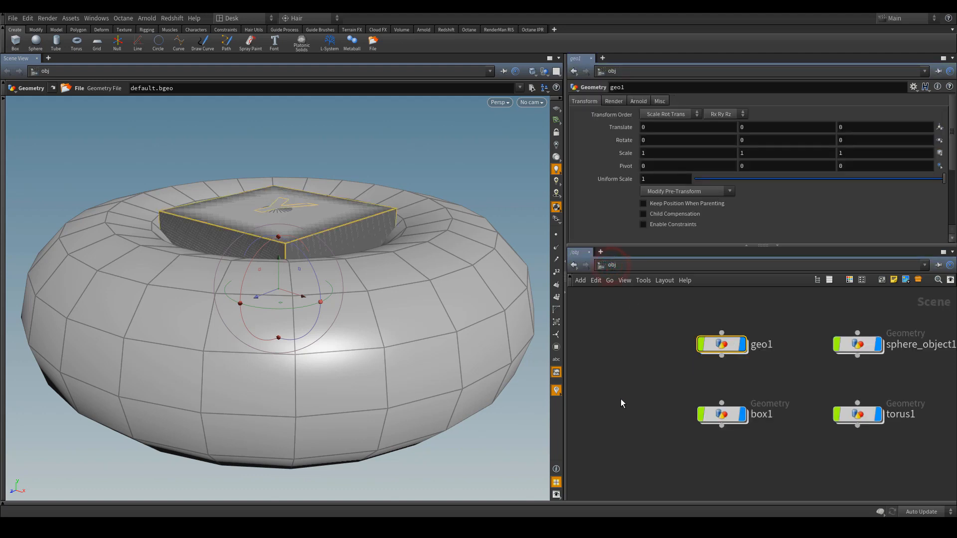
click(626, 353)
double_click(722, 345)
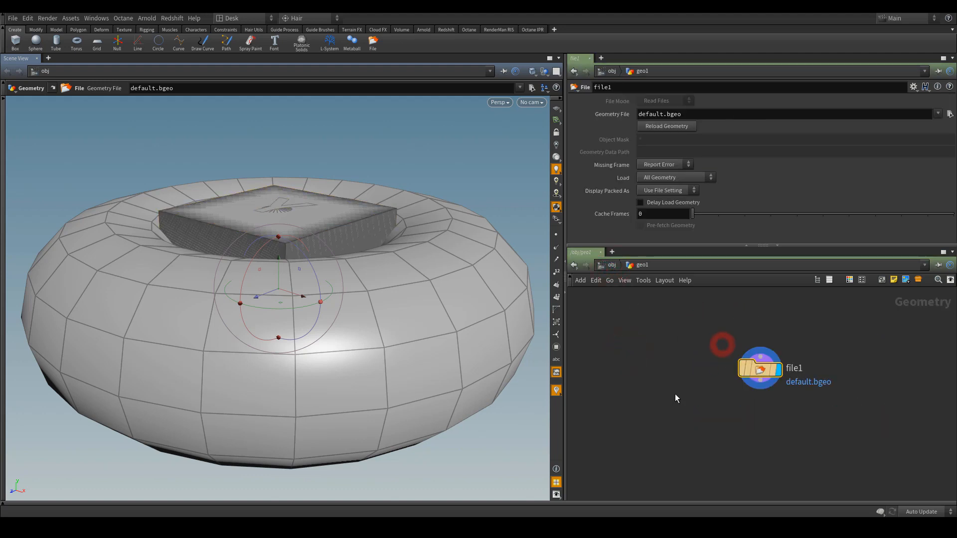
Switch repeatedly between the object level and geo1's geometry network, finishing at the object level
click(604, 267)
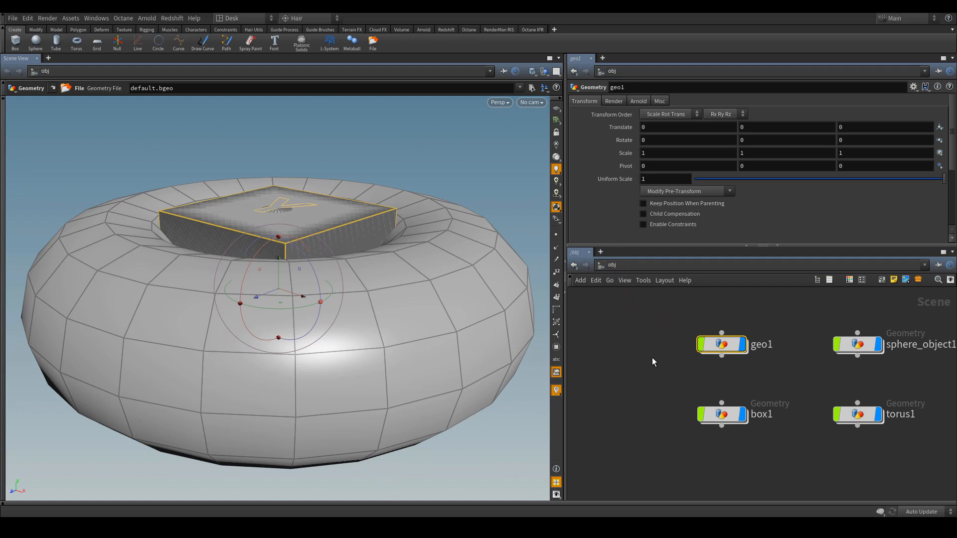
key(i)
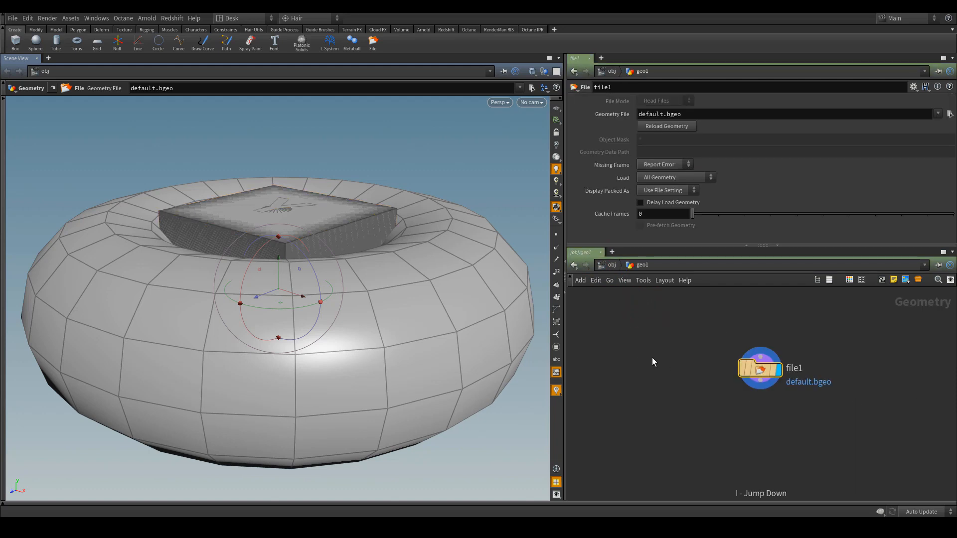
key(u)
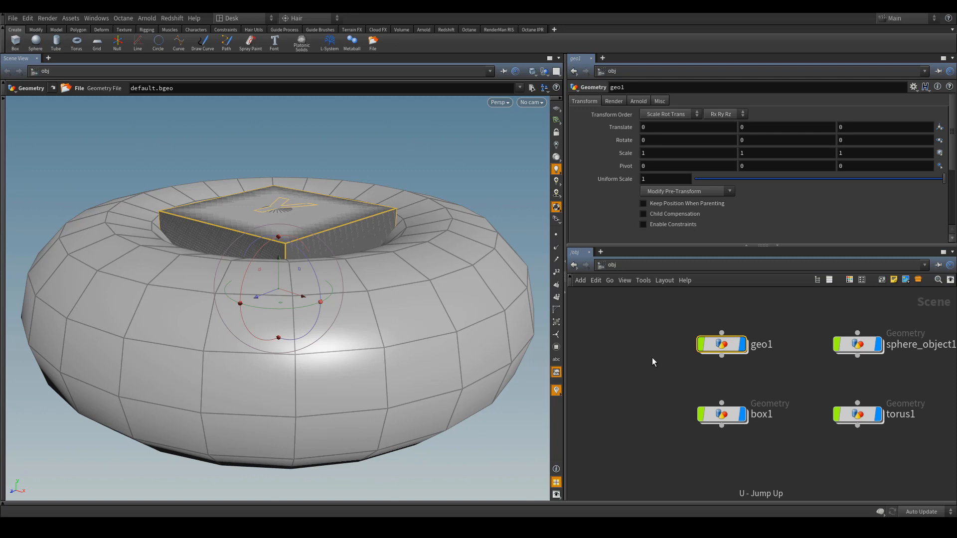
key(Return)
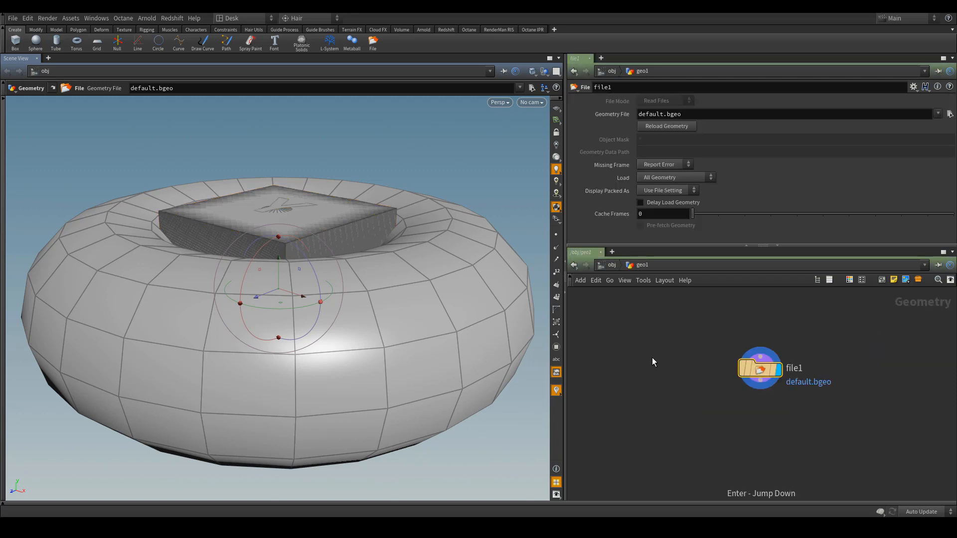
click(610, 265)
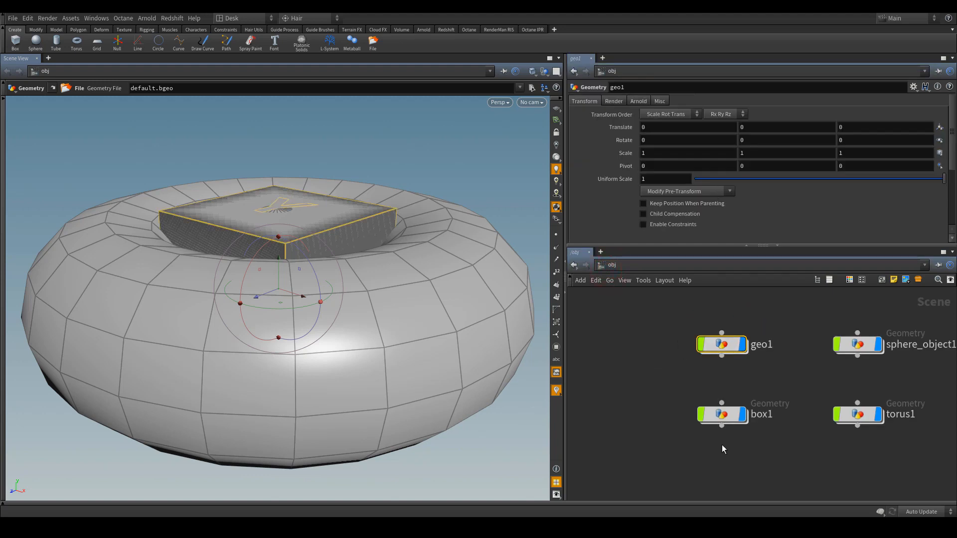
Look inside the box1 and sphere_object1 objects in turn, returning to the object level after each
double_click(729, 416)
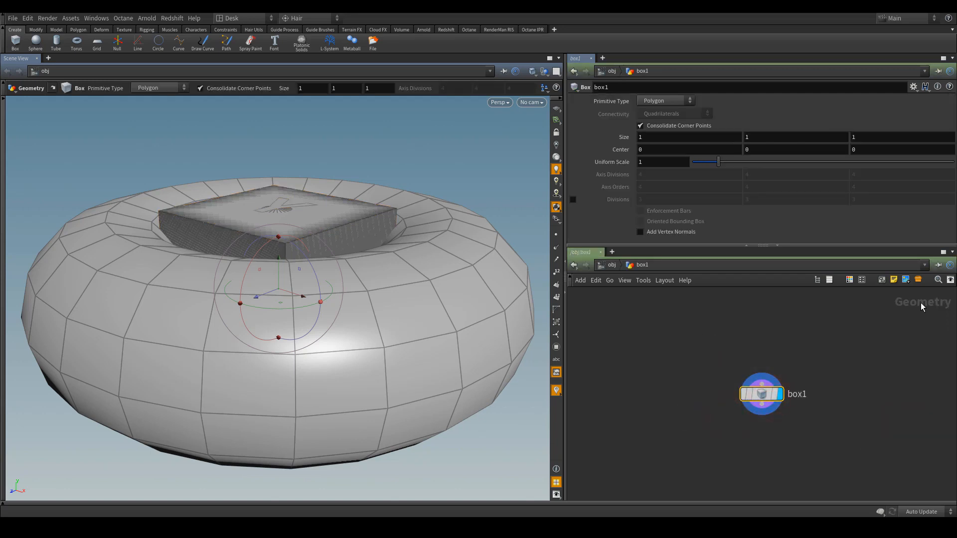
click(612, 265)
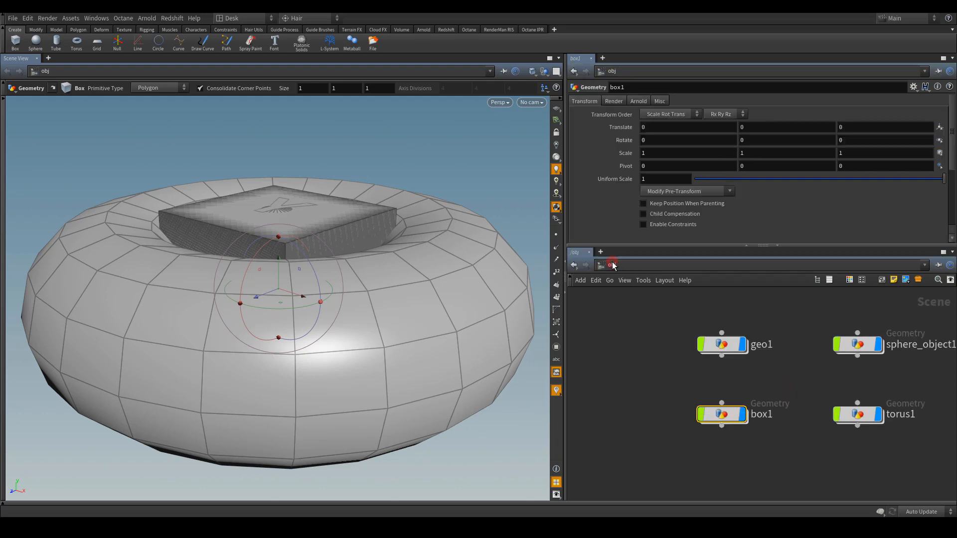
double_click(861, 347)
click(696, 350)
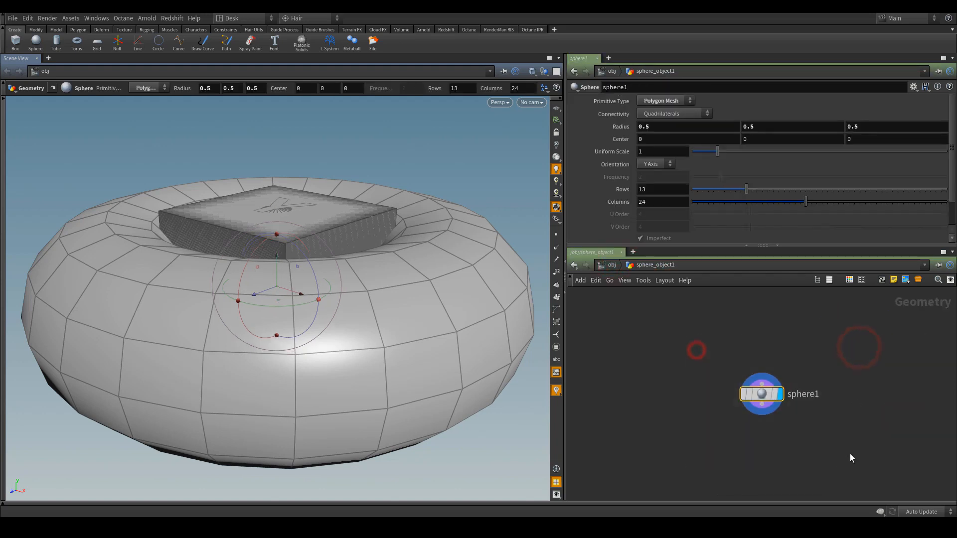
click(612, 265)
Delete the box1, sphere_object1 and torus1 nodes together, and select the geo1 node
drag(781, 320, 788, 369)
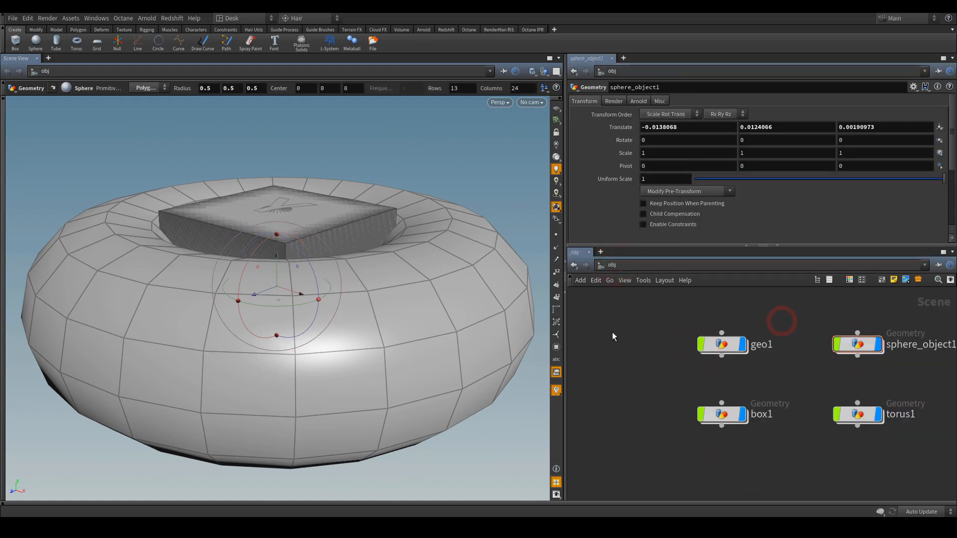
drag(800, 313, 926, 447)
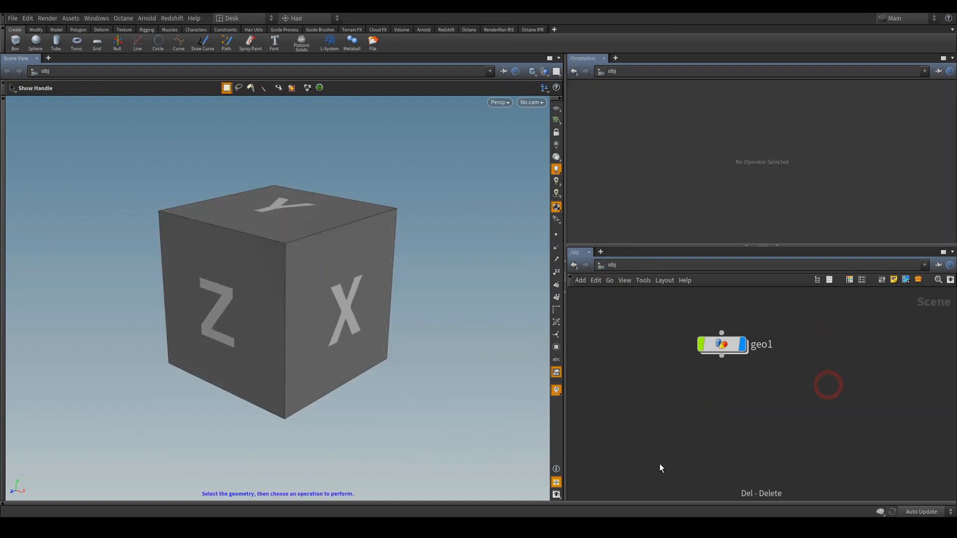
drag(647, 320, 711, 384)
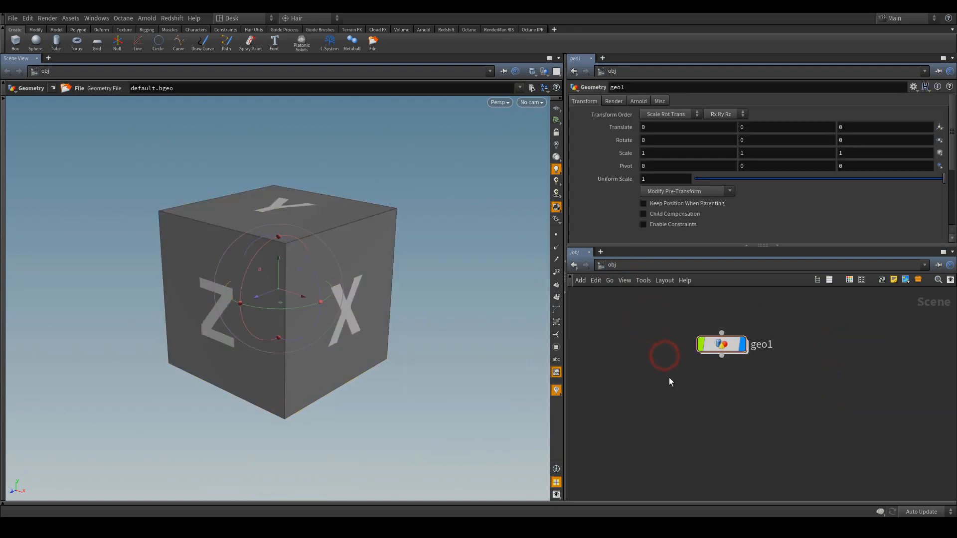
Browse the operators that can be added at the object level, including the Geometry category
key(Tab)
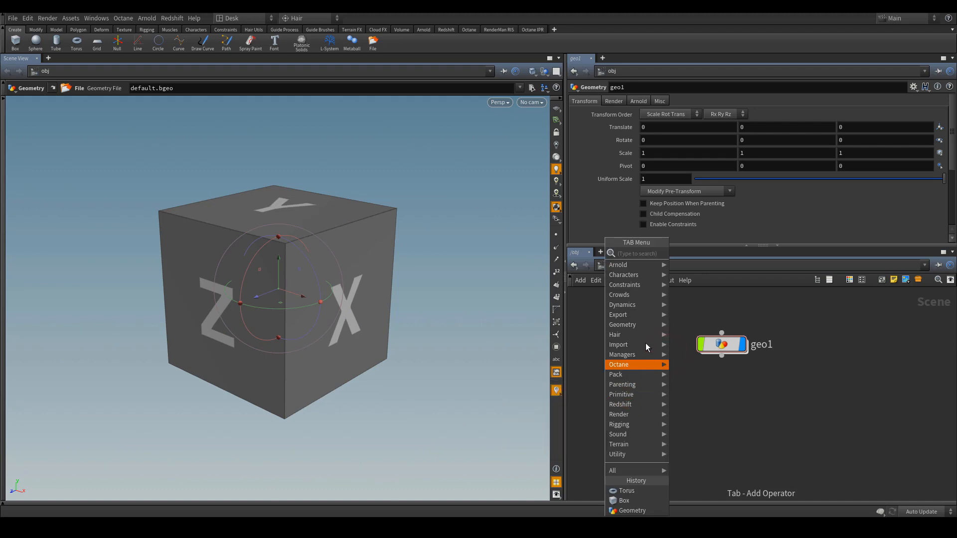
mouse_move(638, 307)
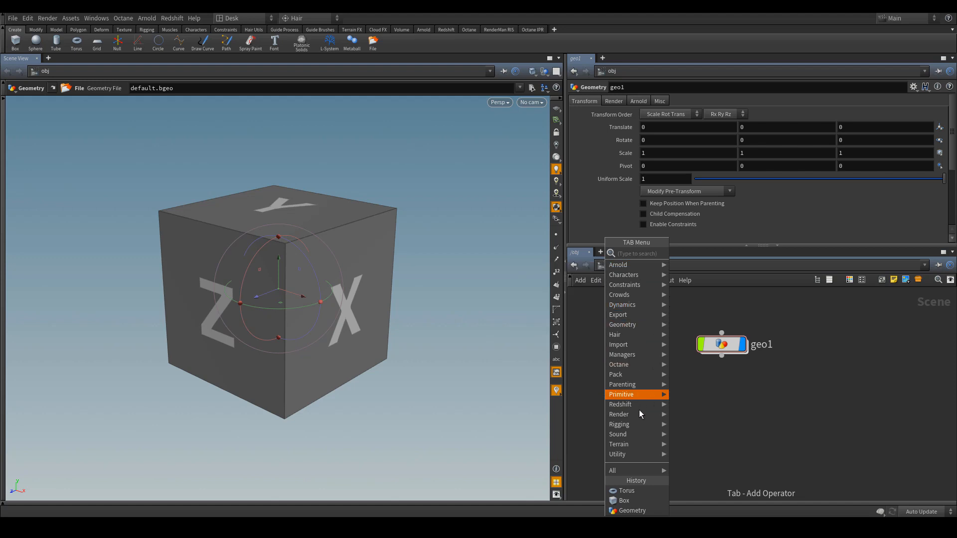
mouse_move(631, 327)
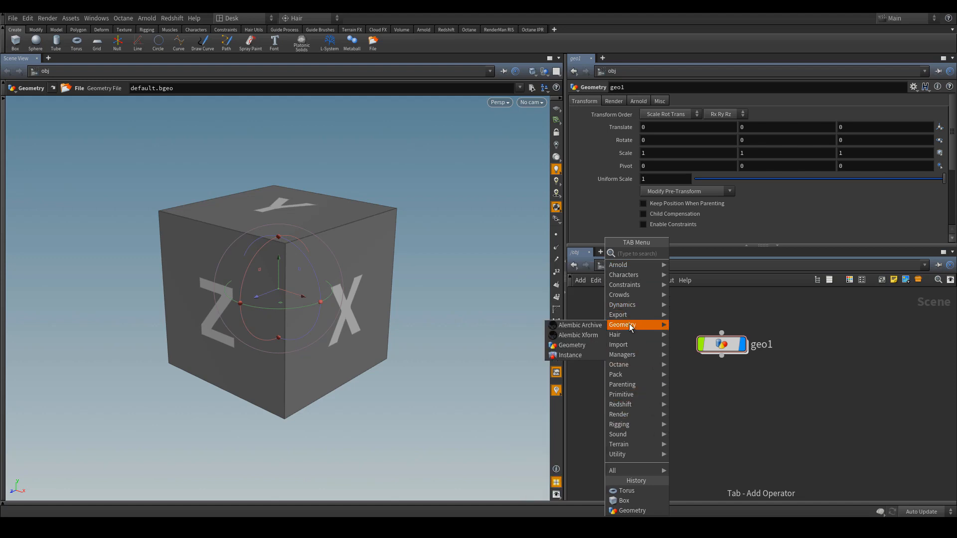
Go inside geo1 and look through the operator categories available at geometry level
click(737, 397)
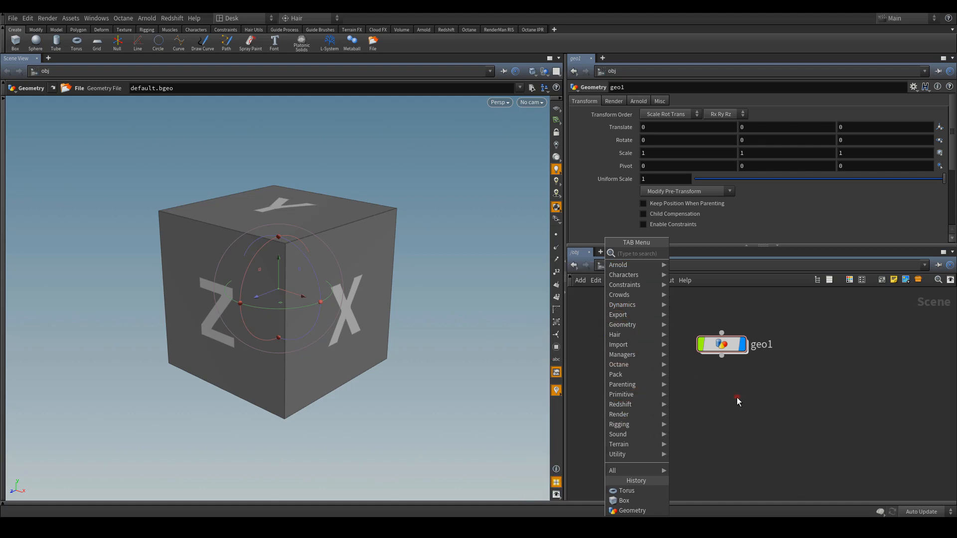
double_click(724, 343)
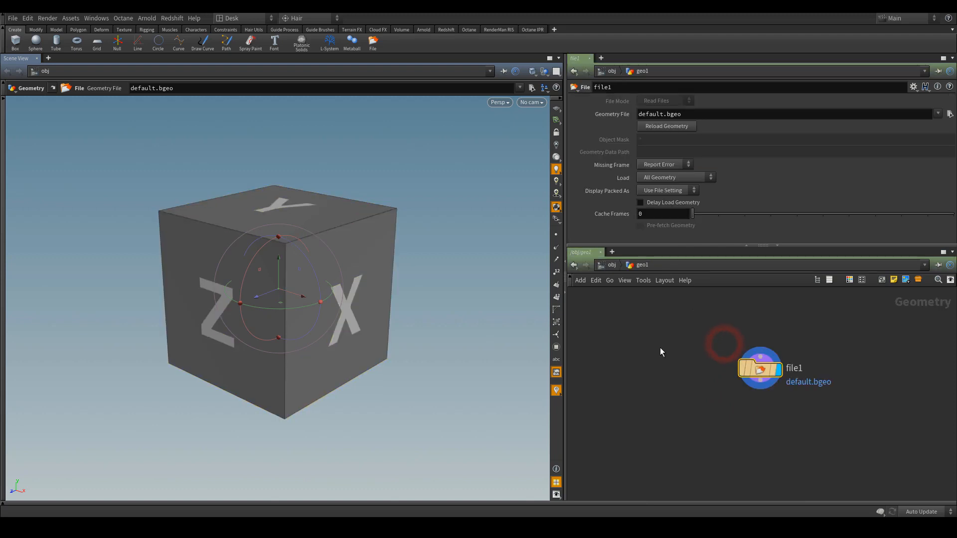
key(Tab)
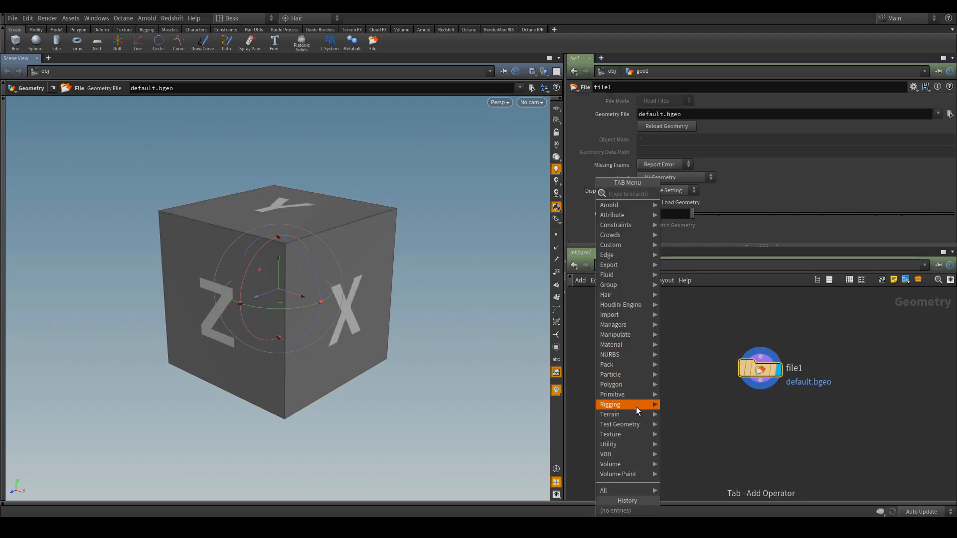
mouse_move(636, 407)
mouse_move(636, 424)
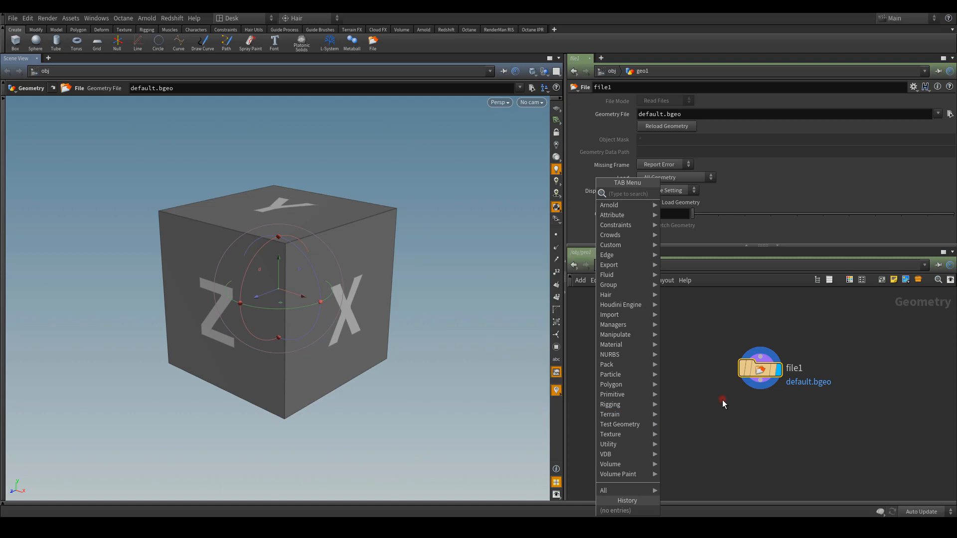
click(722, 399)
Compare the Terrain operators offered at object level with those inside geo1, and return to object level
click(606, 265)
key(Tab)
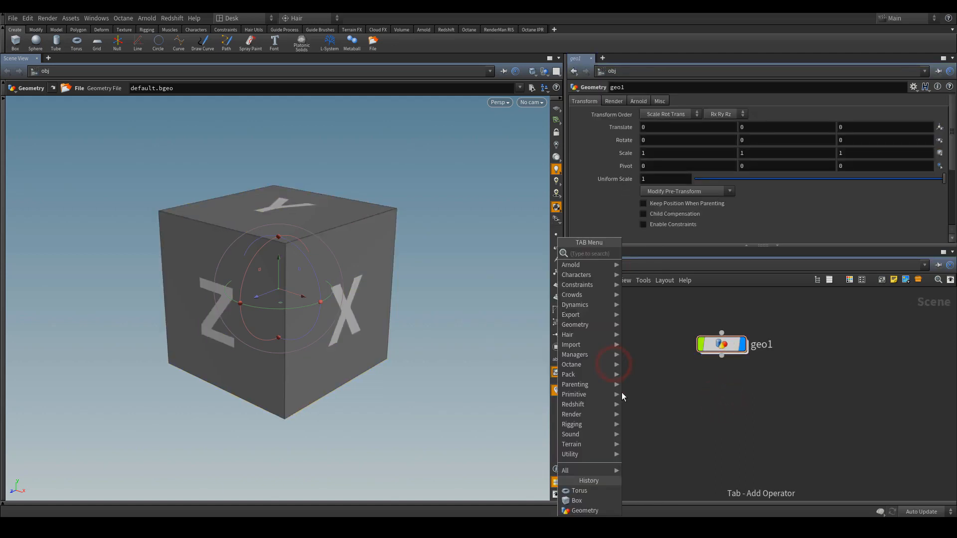
mouse_move(594, 445)
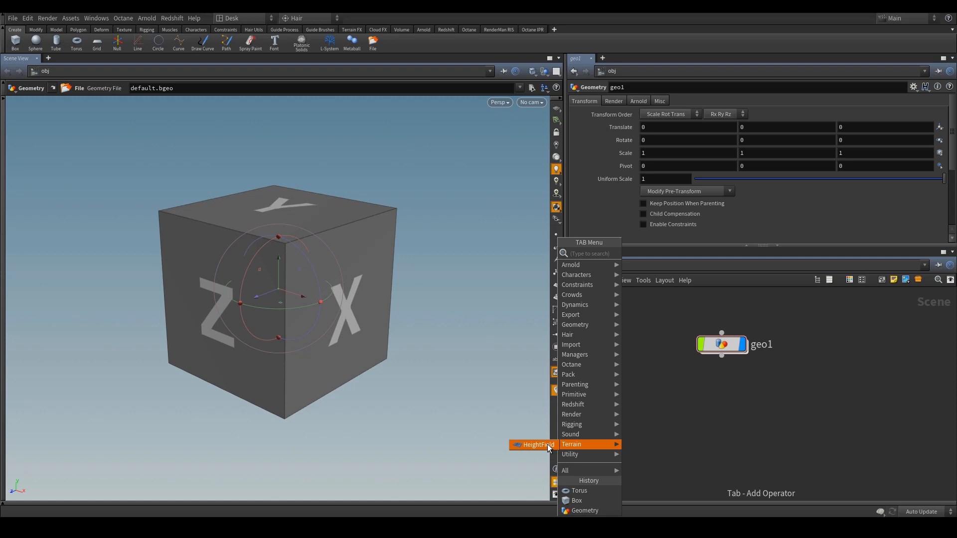
double_click(720, 345)
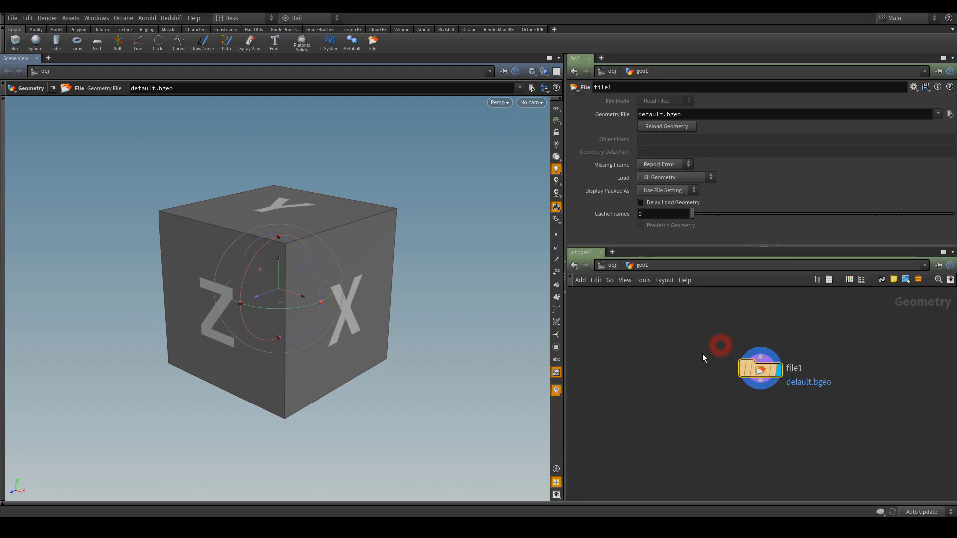
key(Tab)
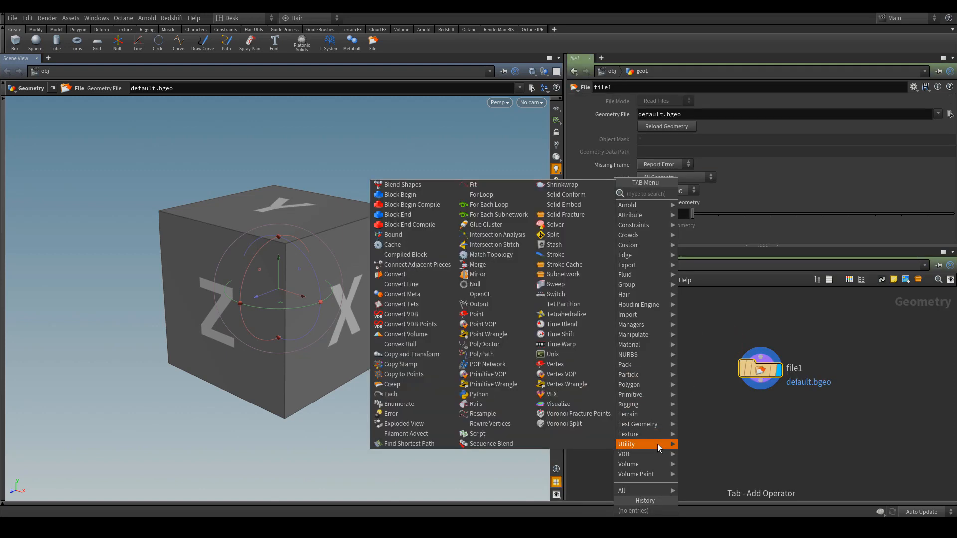
mouse_move(666, 415)
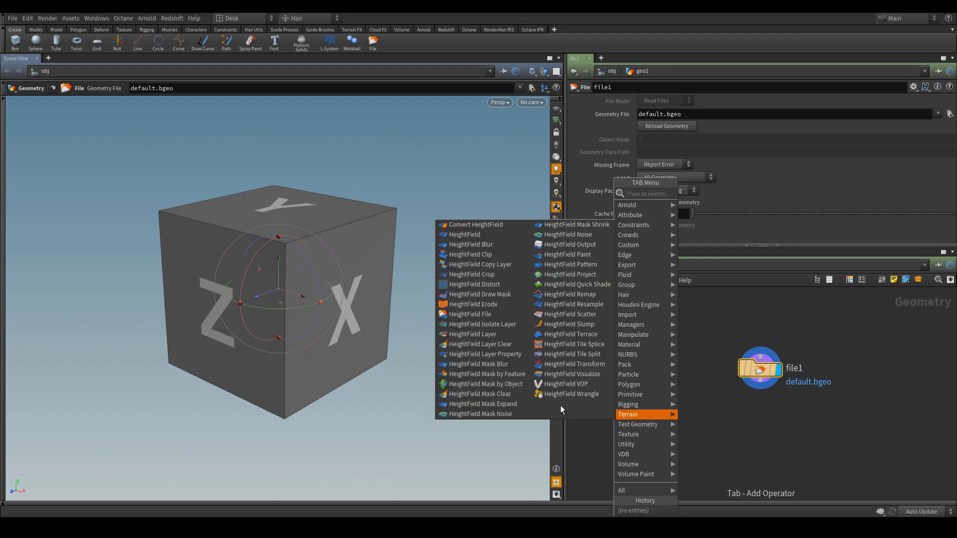
click(742, 423)
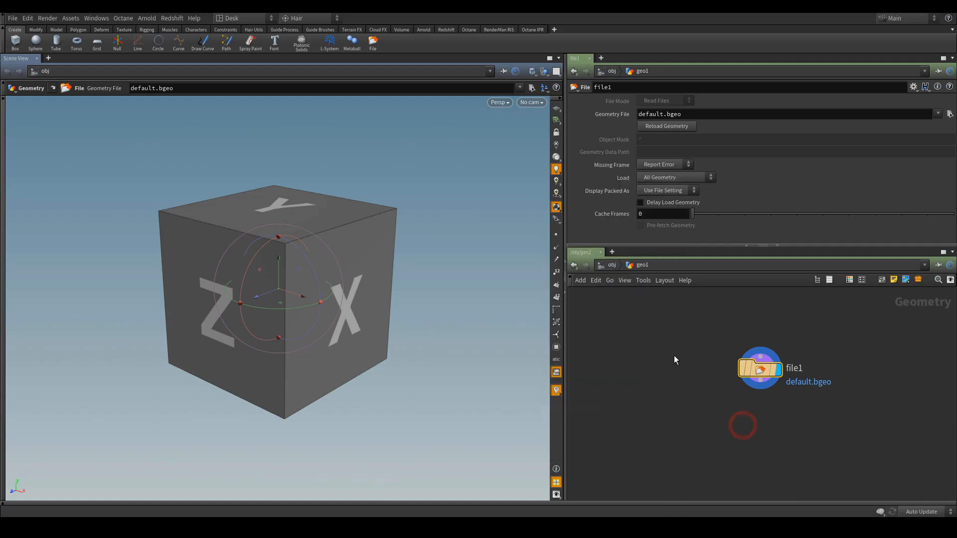
click(606, 265)
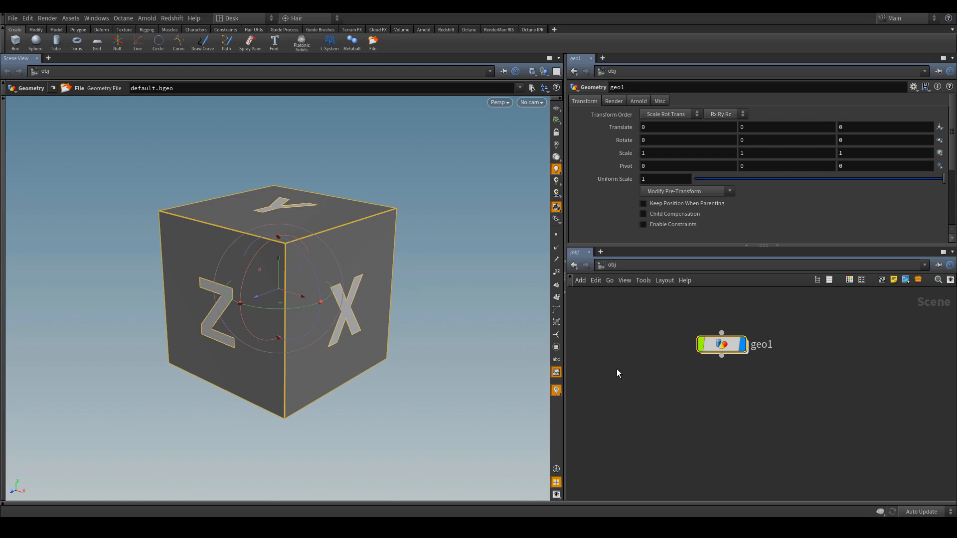
Move geo1 up and to the left in the object network and add a DOP Network node below it
drag(718, 349, 677, 333)
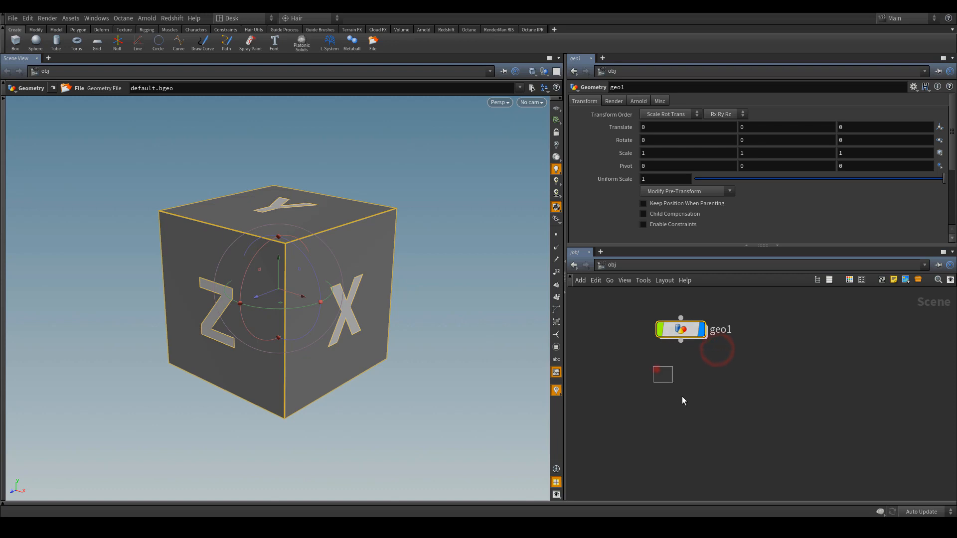
drag(683, 401, 683, 406)
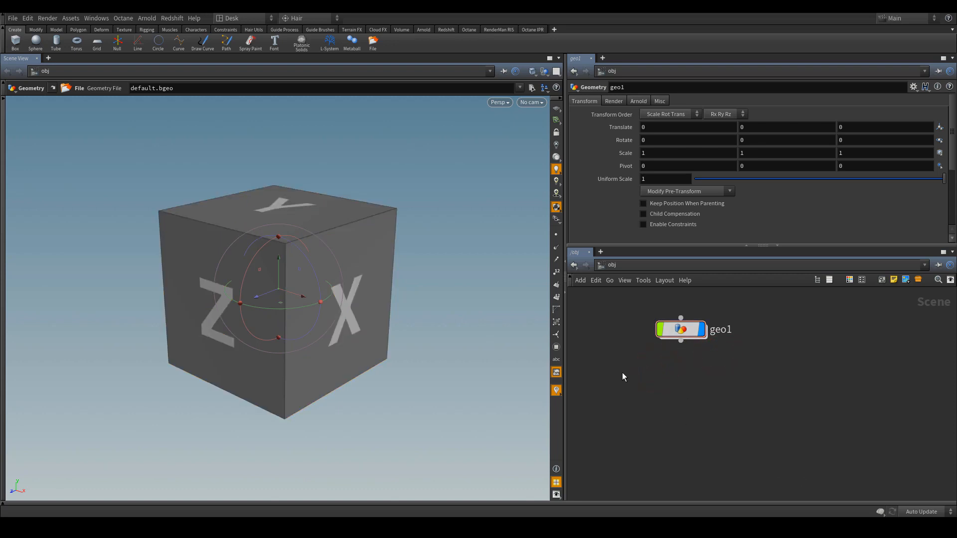
key(Tab)
mouse_move(596, 355)
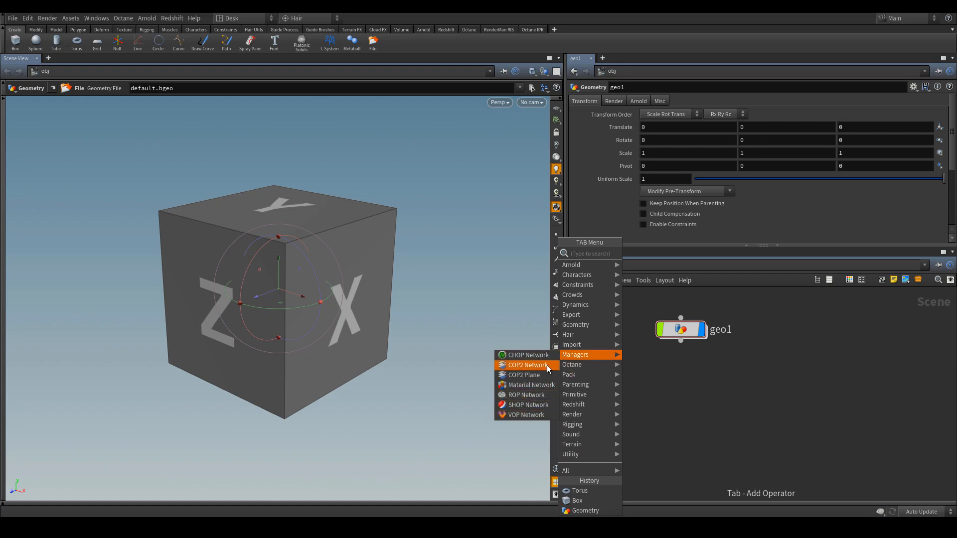
mouse_move(589, 302)
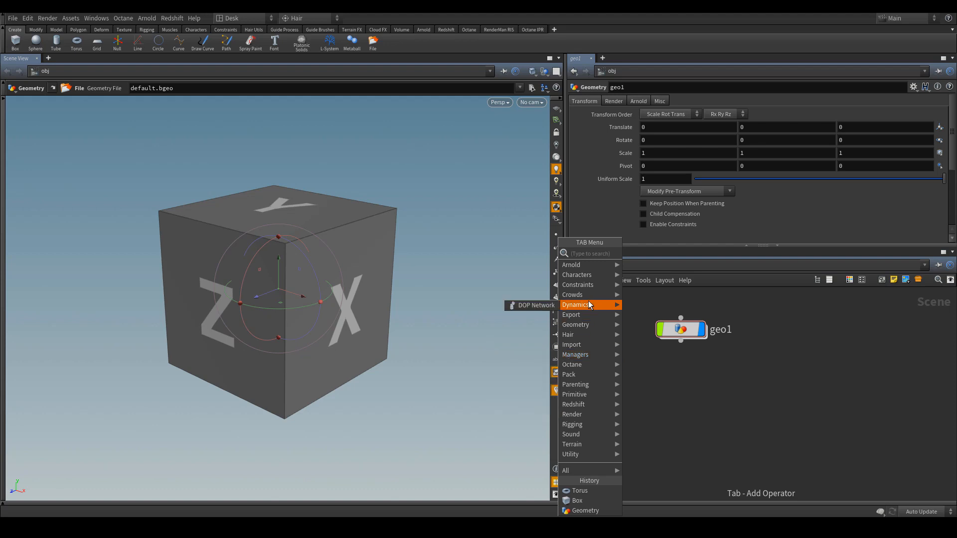
click(536, 305)
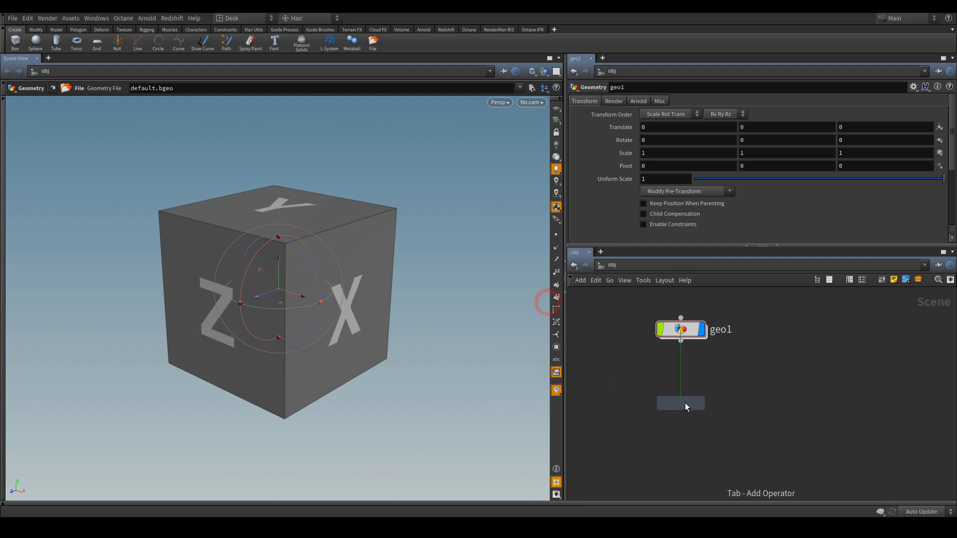
click(684, 403)
Add a CHOP Network node to the right of geo1, level with it
key(Tab)
mouse_move(748, 344)
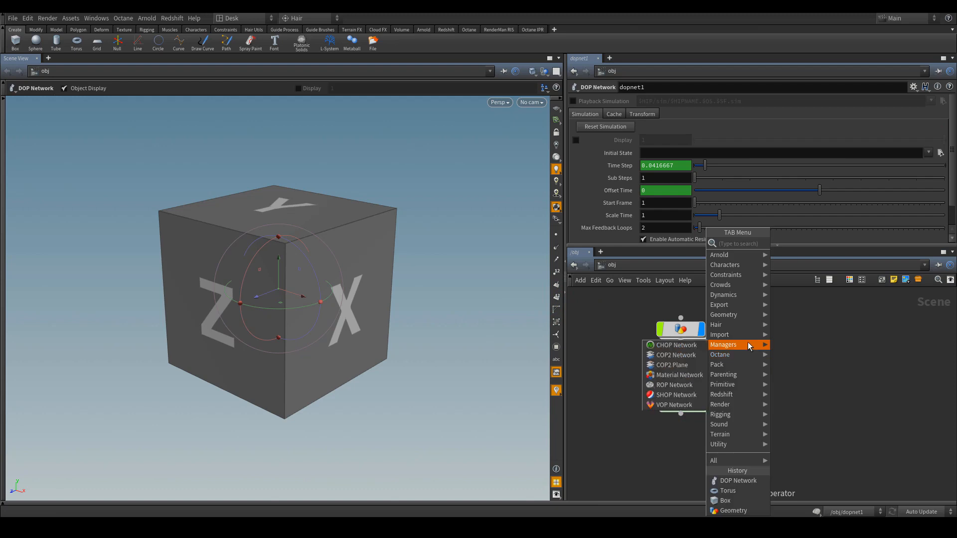
click(687, 346)
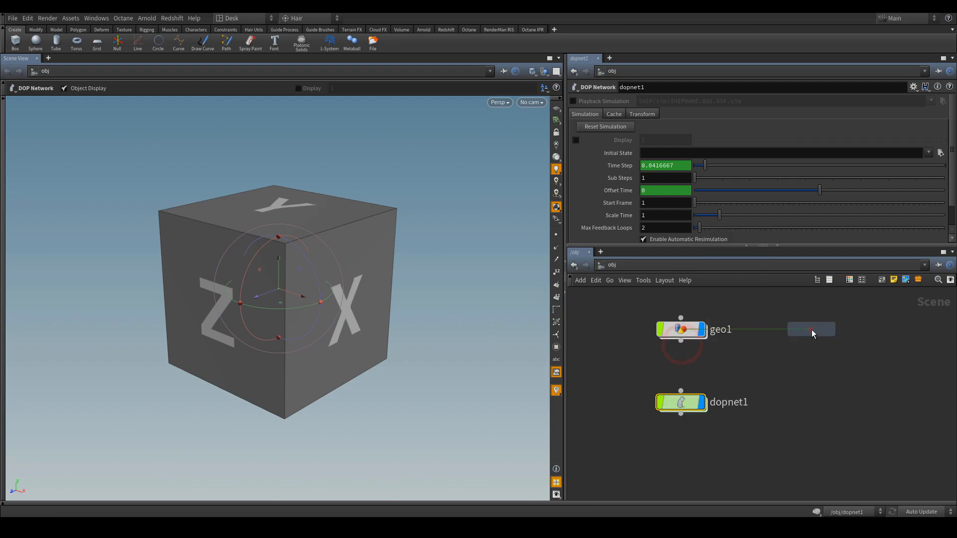
click(811, 330)
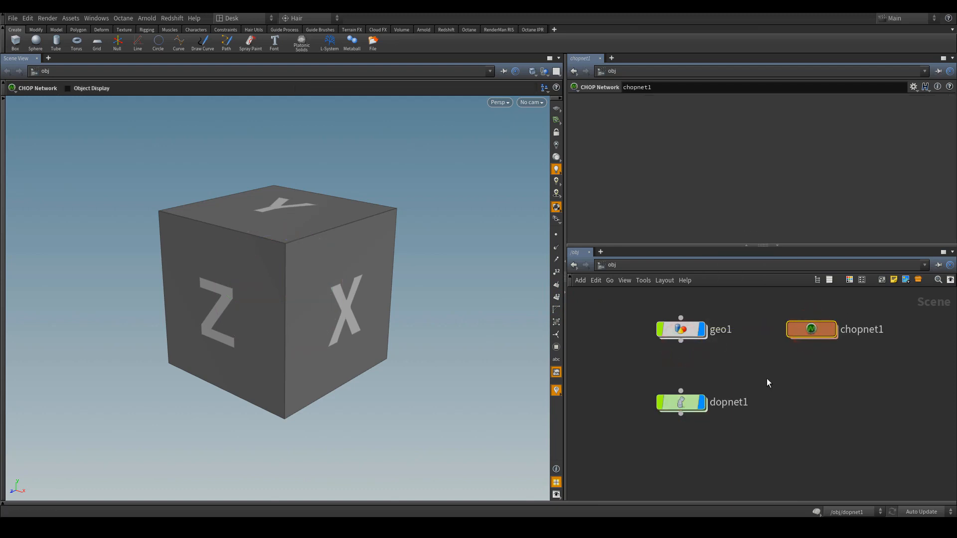
Add a COP2 Network node directly below chopnet1
key(Tab)
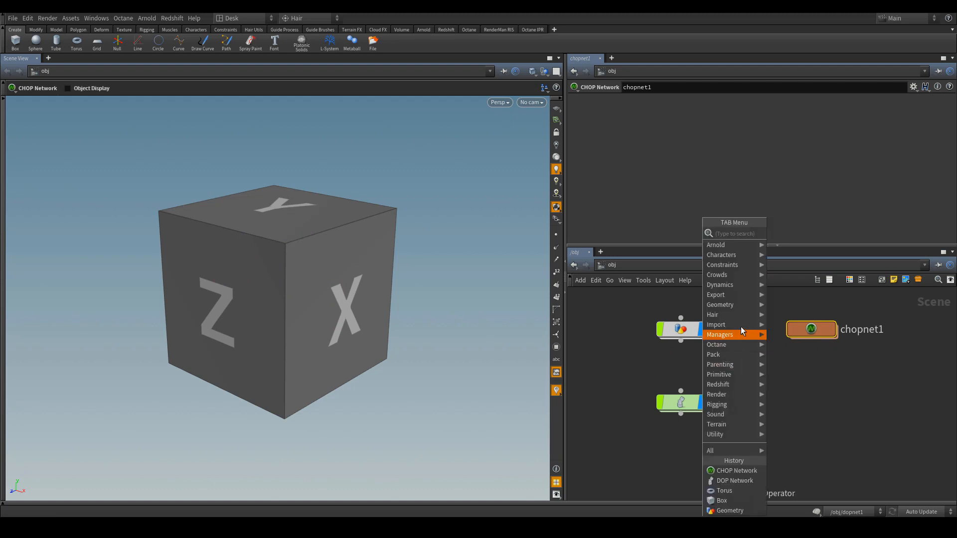
mouse_move(740, 329)
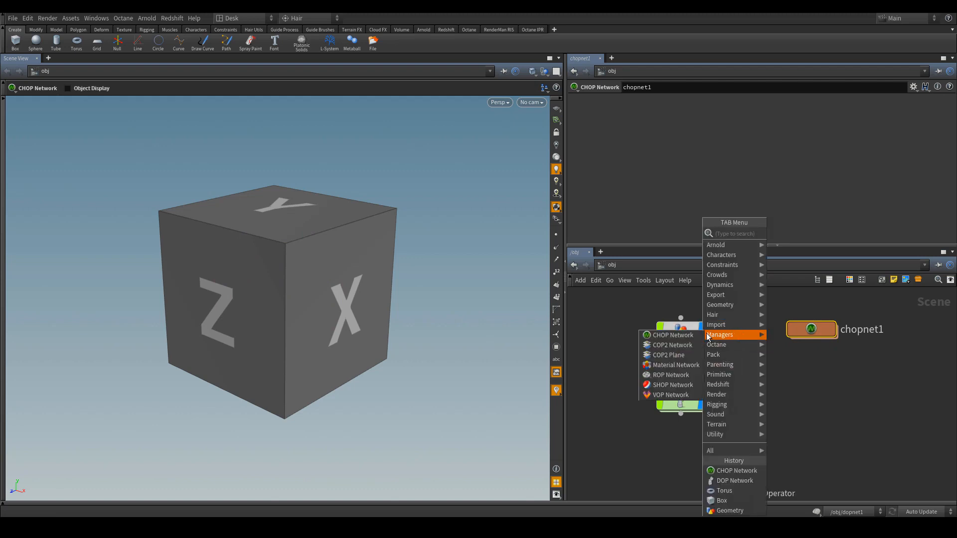
click(687, 348)
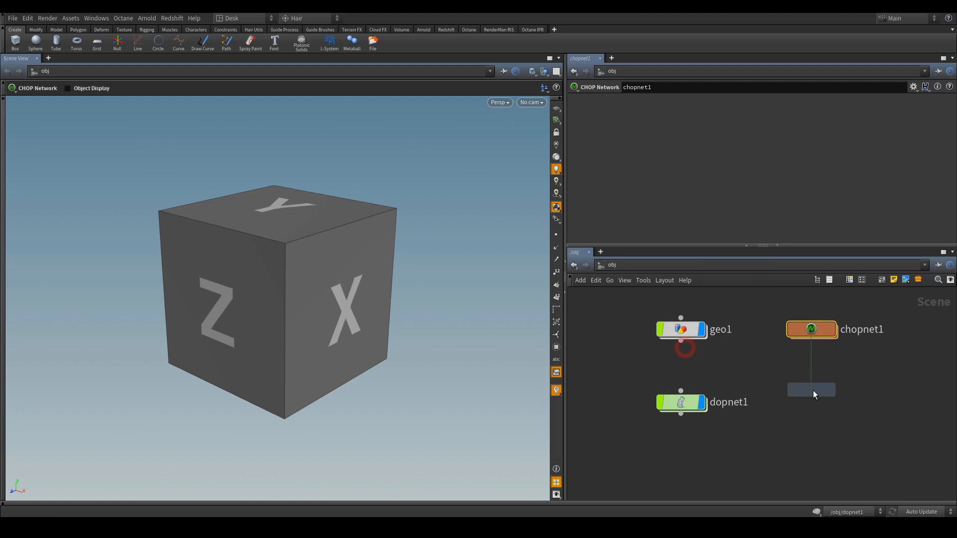
click(812, 390)
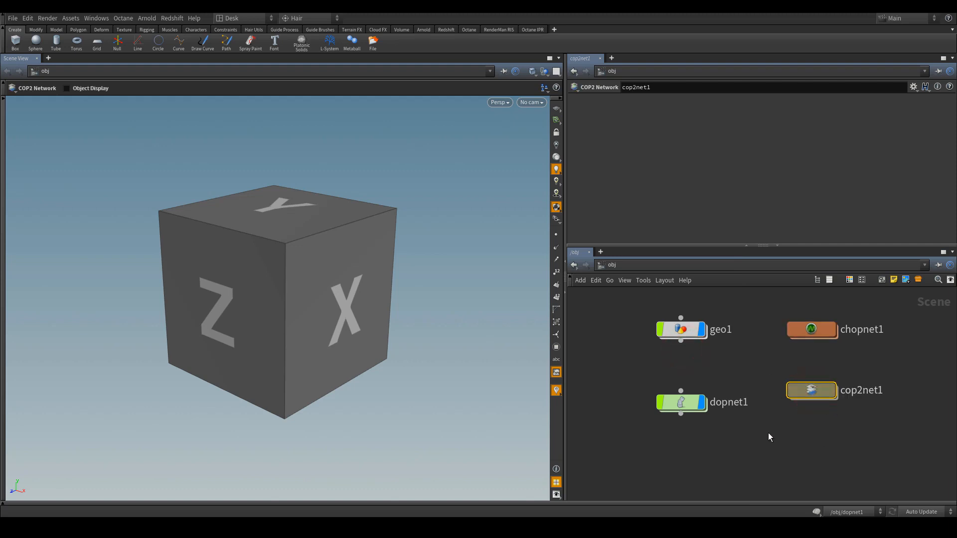
Add a Material Network node below dopnet1
middle_drag(768, 433, 755, 397)
key(Tab)
mouse_move(710, 325)
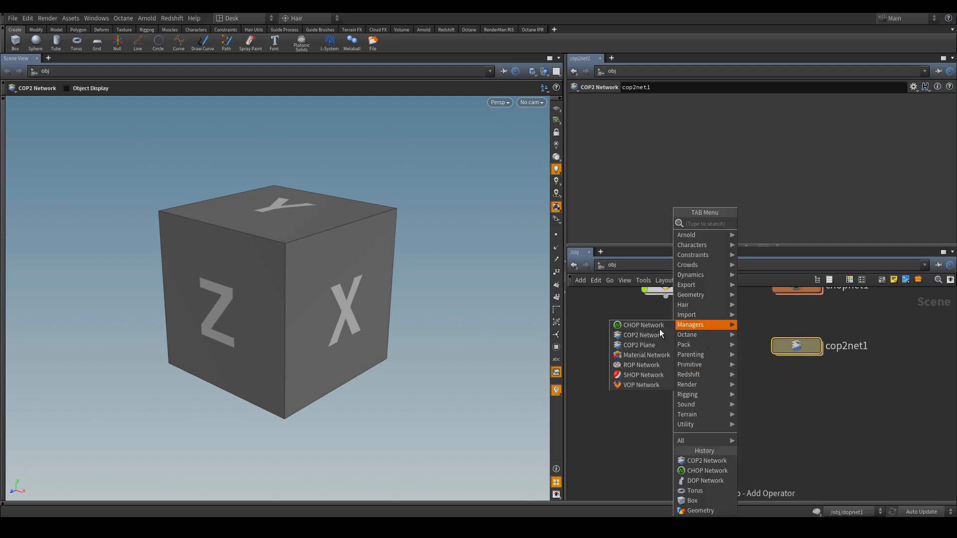
click(643, 355)
click(666, 450)
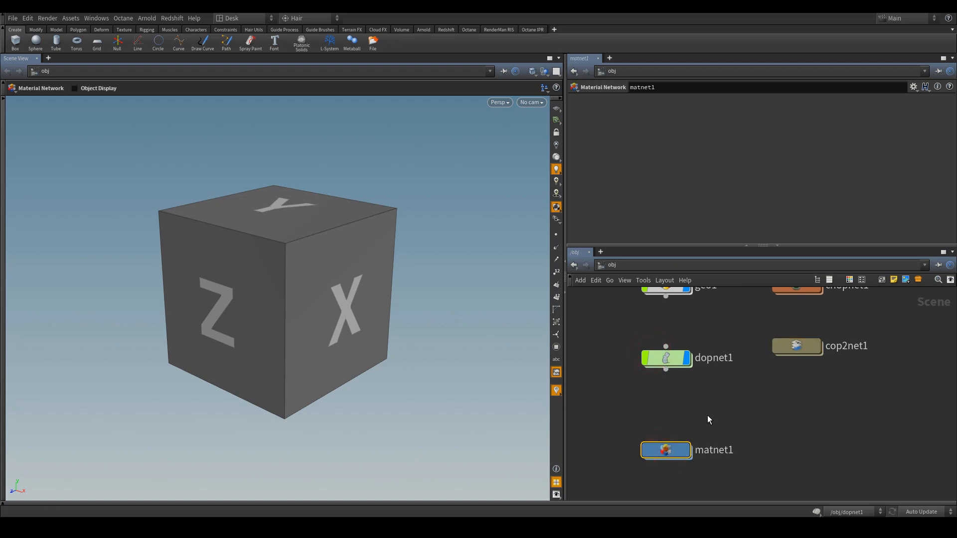
Add a ROP Network node below cop2net1 and leave it deselected
key(Tab)
mouse_move(676, 325)
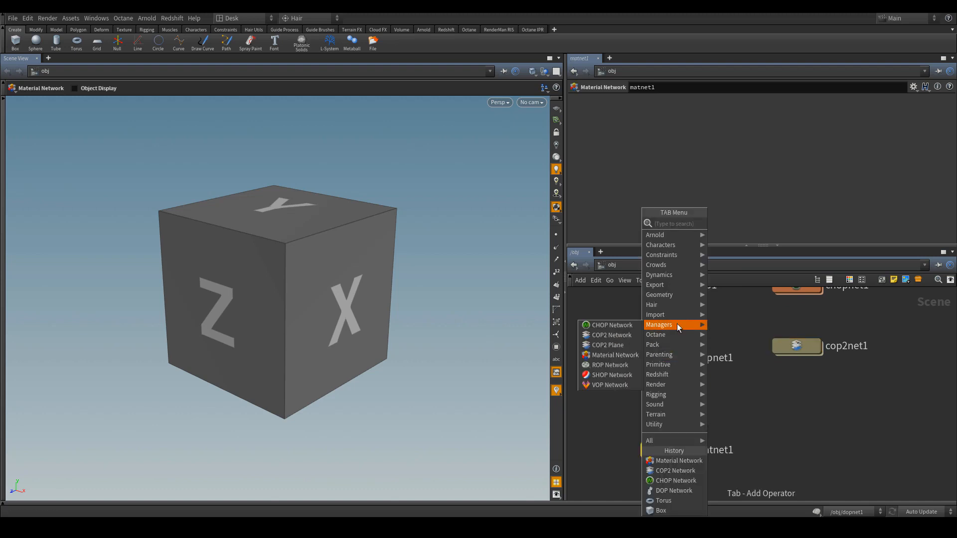
click(618, 366)
click(797, 441)
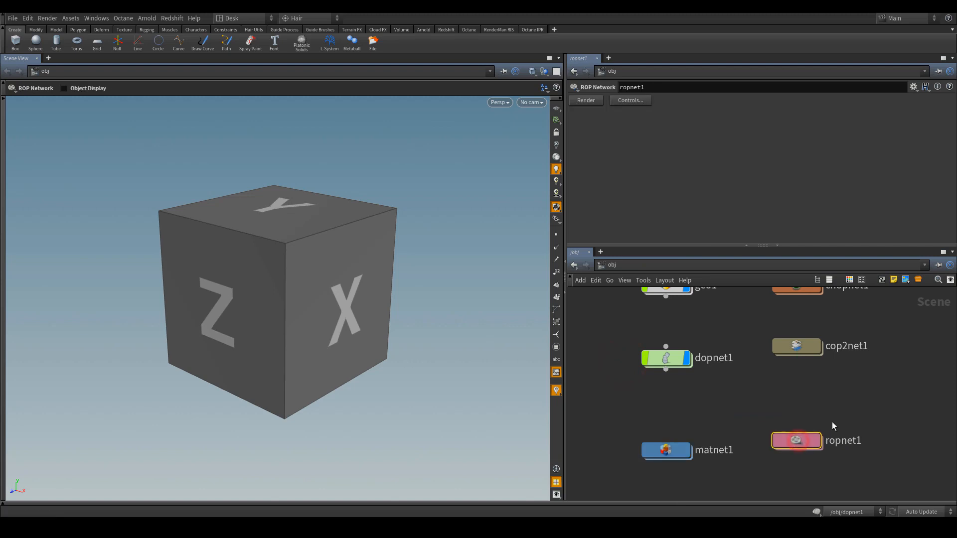
click(866, 405)
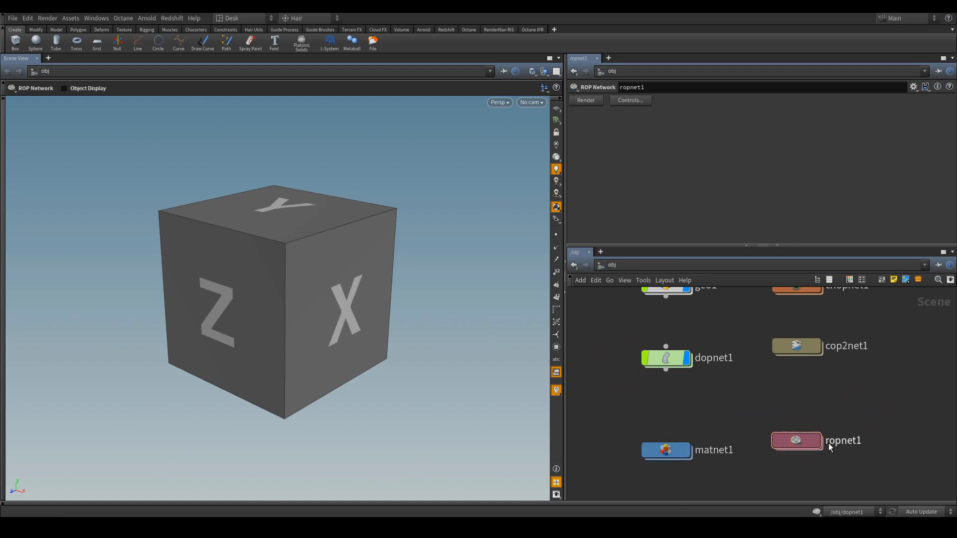
middle_drag(815, 310, 806, 353)
scroll(805, 353, down, 1)
scroll(805, 353, up, 2)
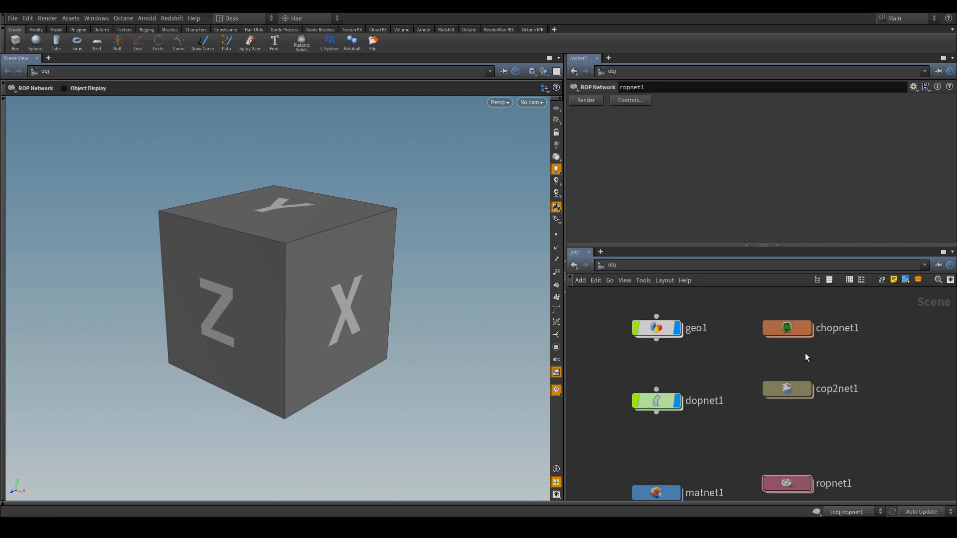
middle_drag(803, 433, 810, 387)
scroll(769, 364, down, 1)
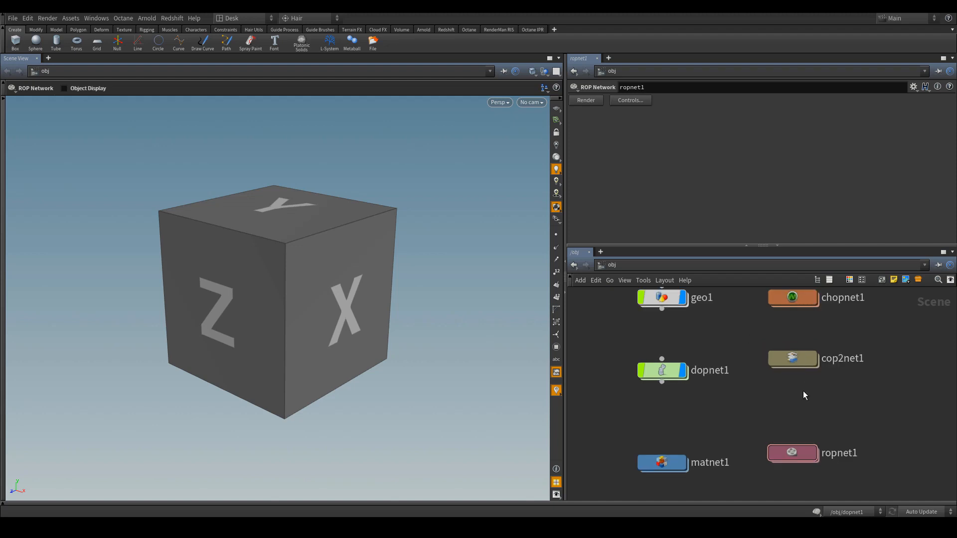
scroll(803, 391, down, 1)
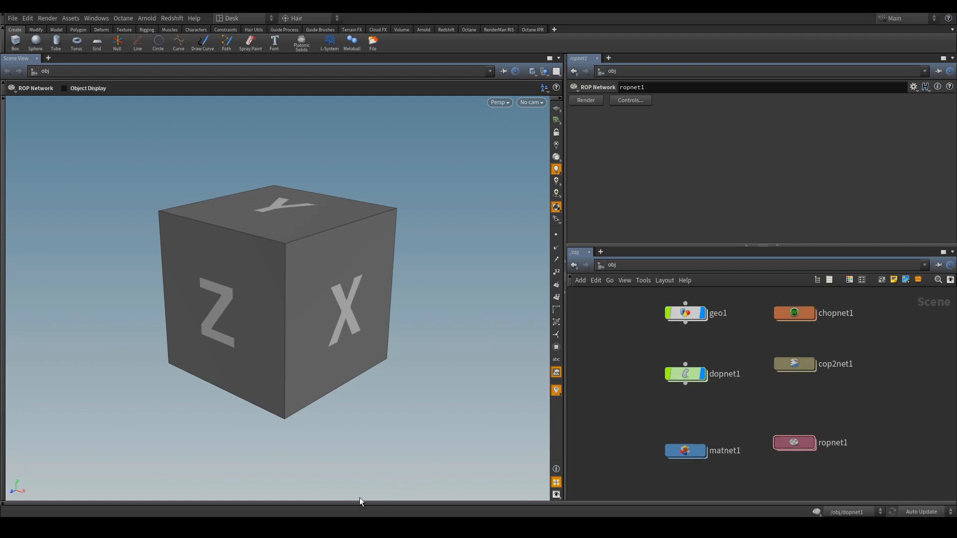
middle_drag(780, 408, 784, 423)
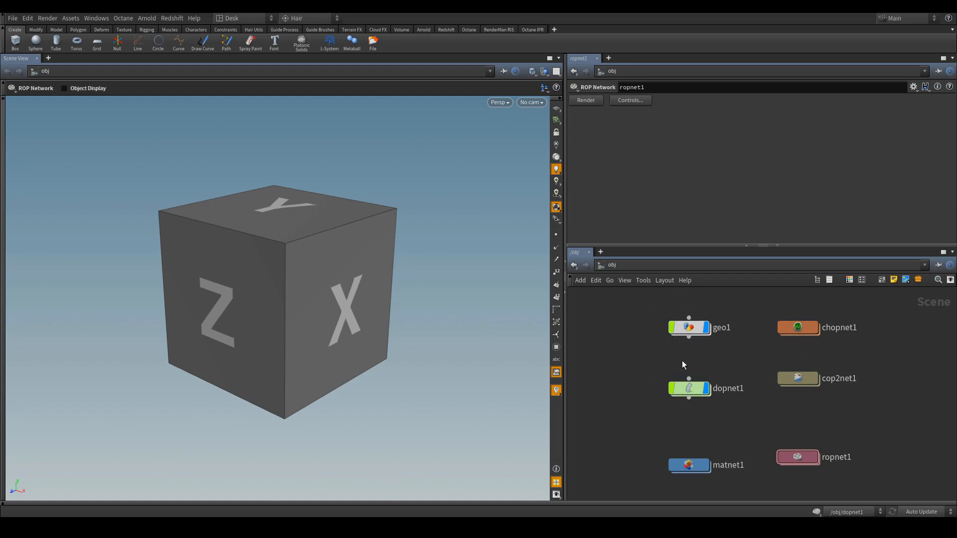
Examine the Import, Perform and Device operators available inside chopnet1, and return to object level
double_click(798, 327)
drag(661, 351, 686, 370)
key(Tab)
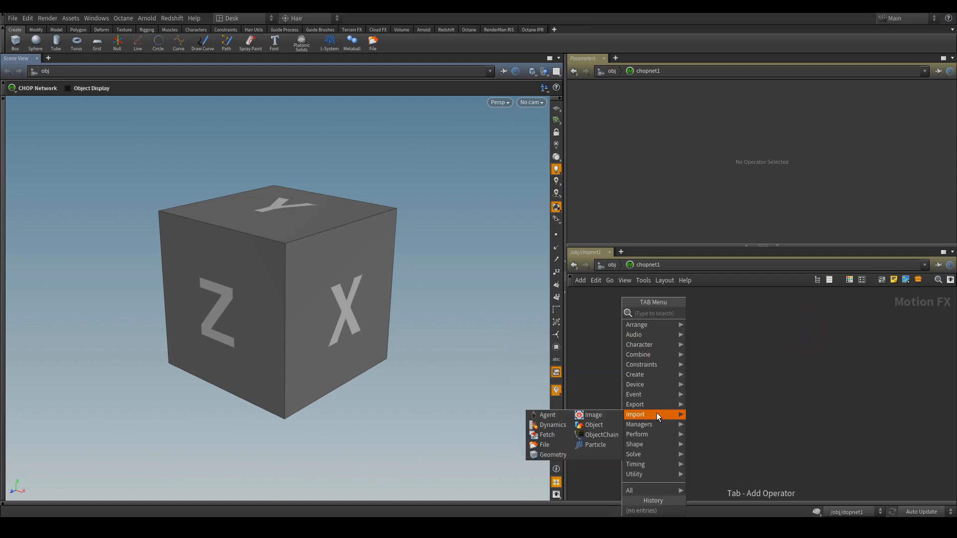
mouse_move(655, 434)
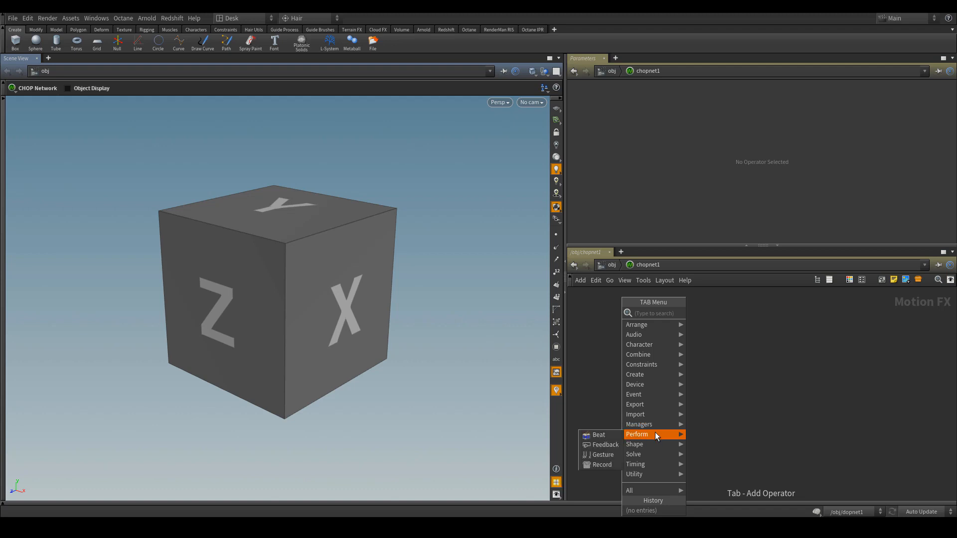
mouse_move(654, 413)
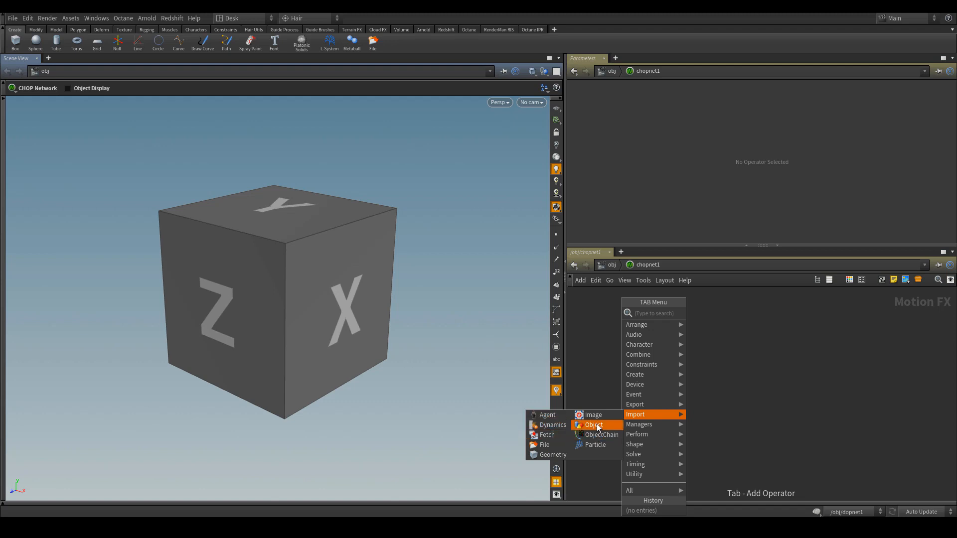
mouse_move(657, 392)
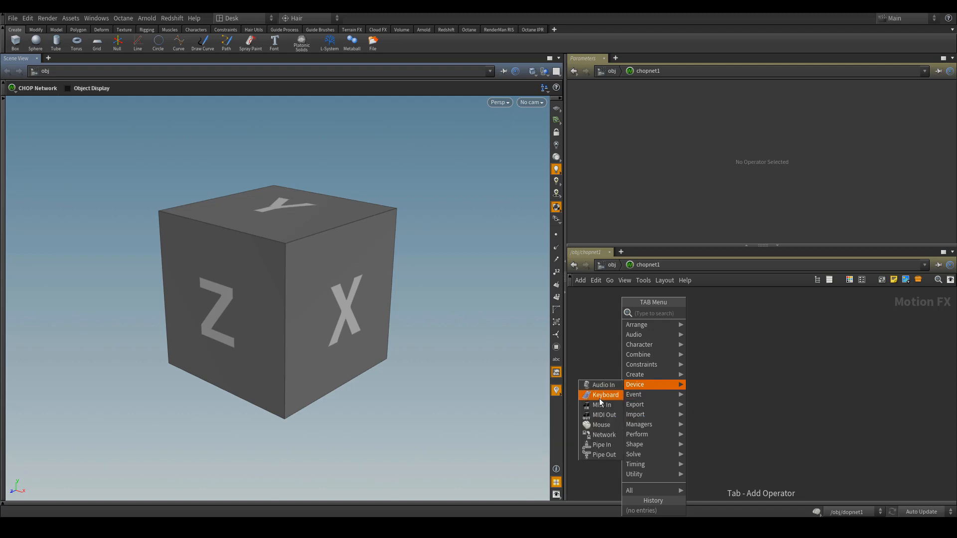
click(817, 338)
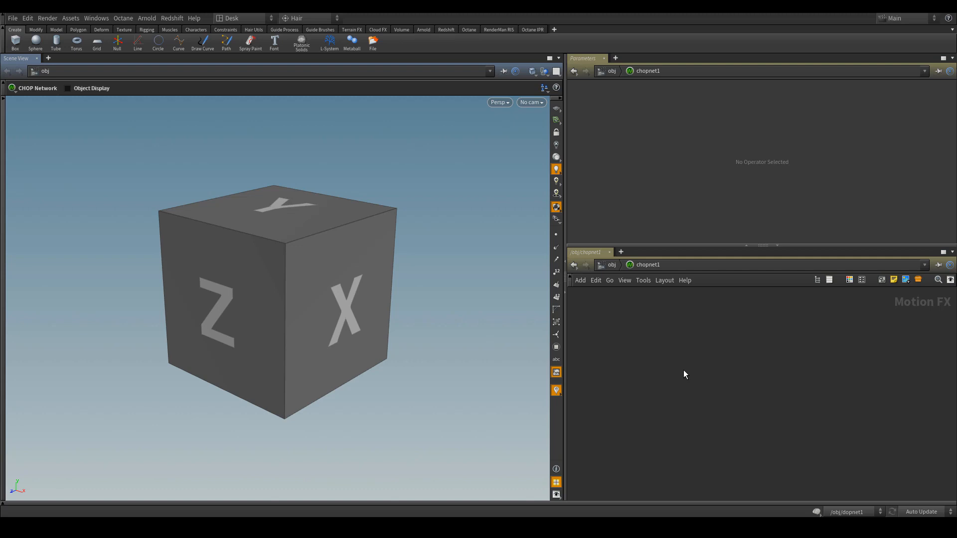
click(613, 265)
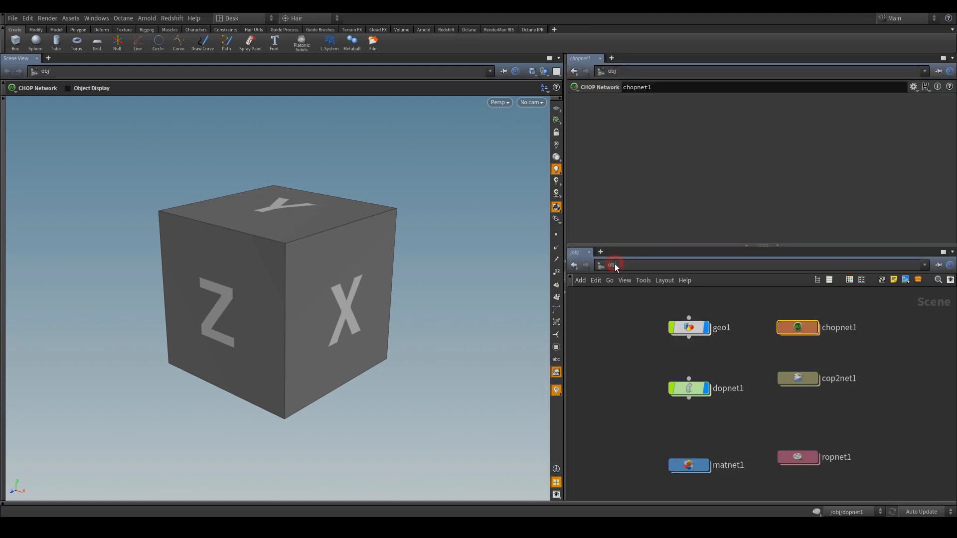
Examine the Forces and Constraints operators available inside dopnet1, and return to object level
double_click(688, 389)
key(Tab)
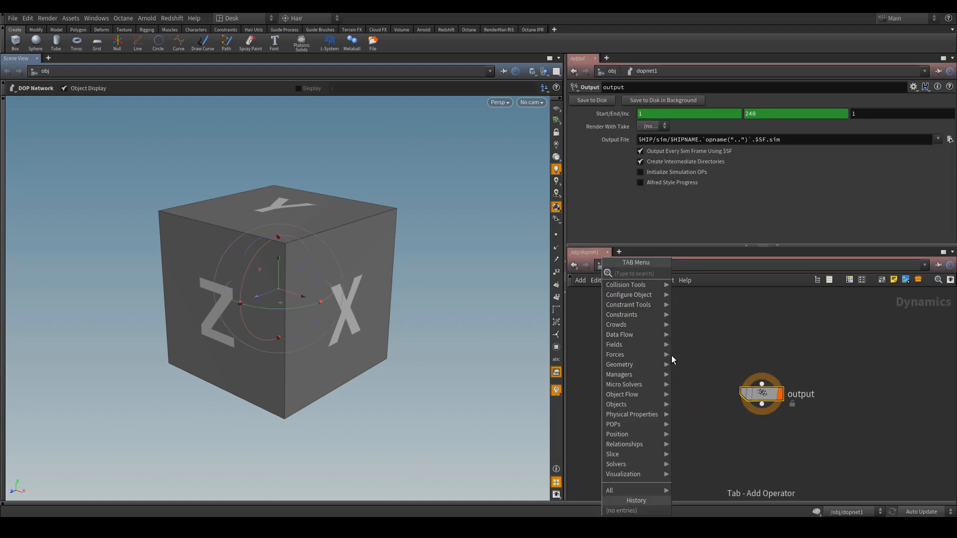
mouse_move(644, 353)
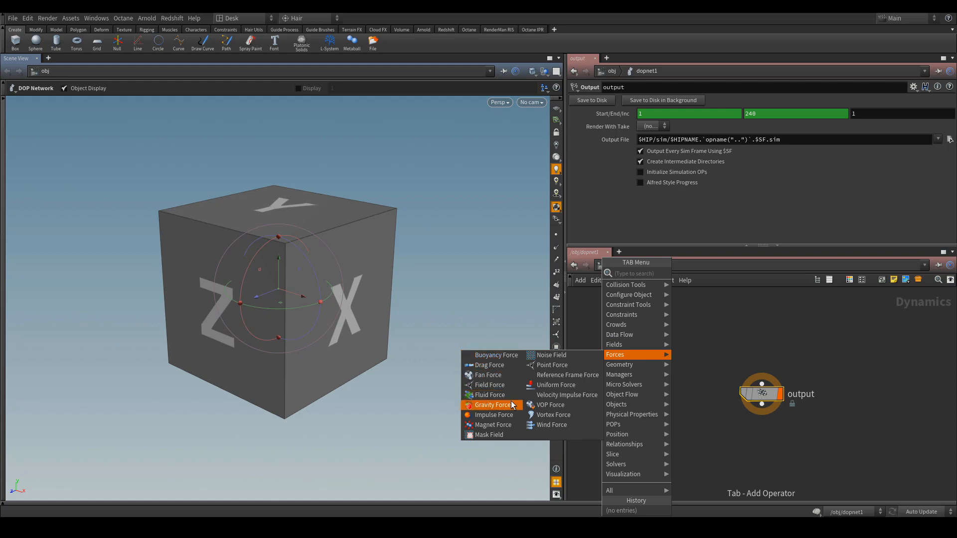
mouse_move(648, 315)
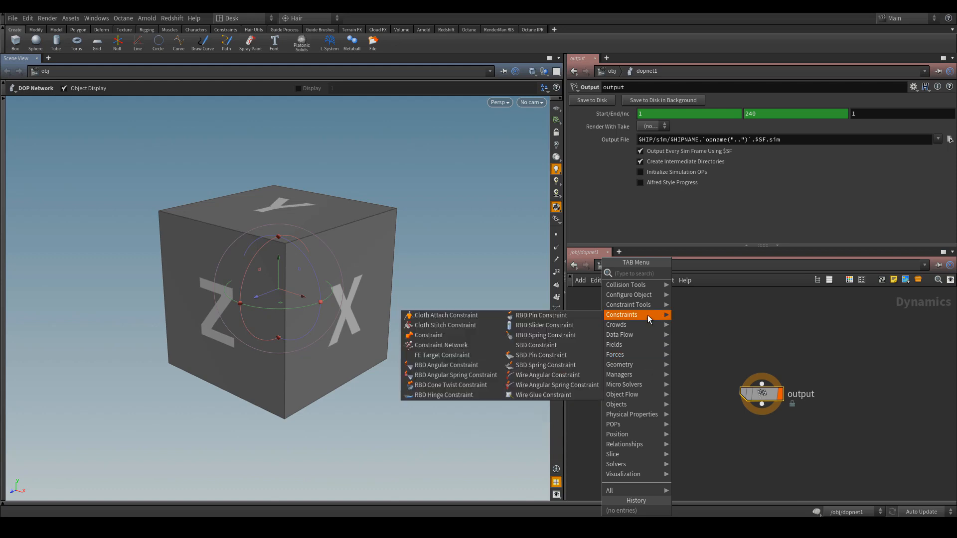
click(785, 322)
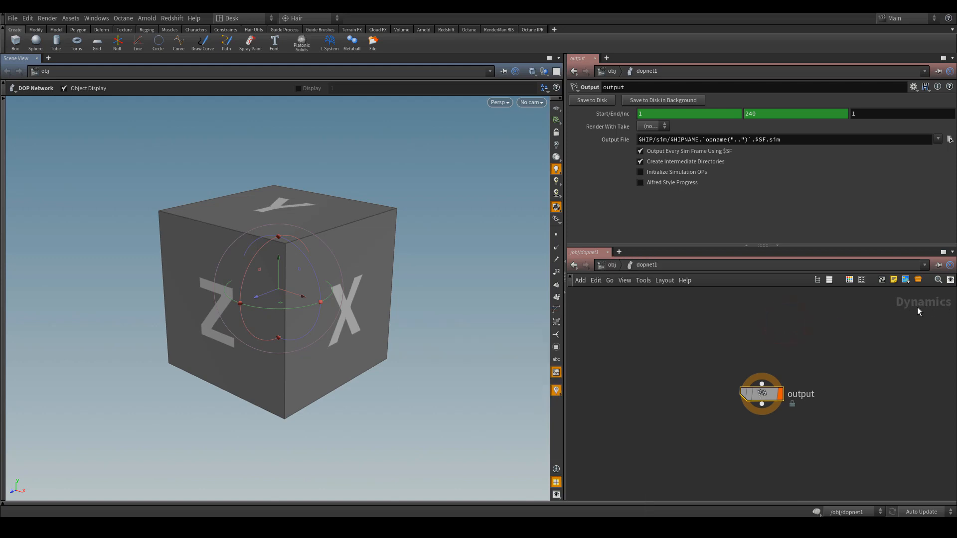
click(612, 265)
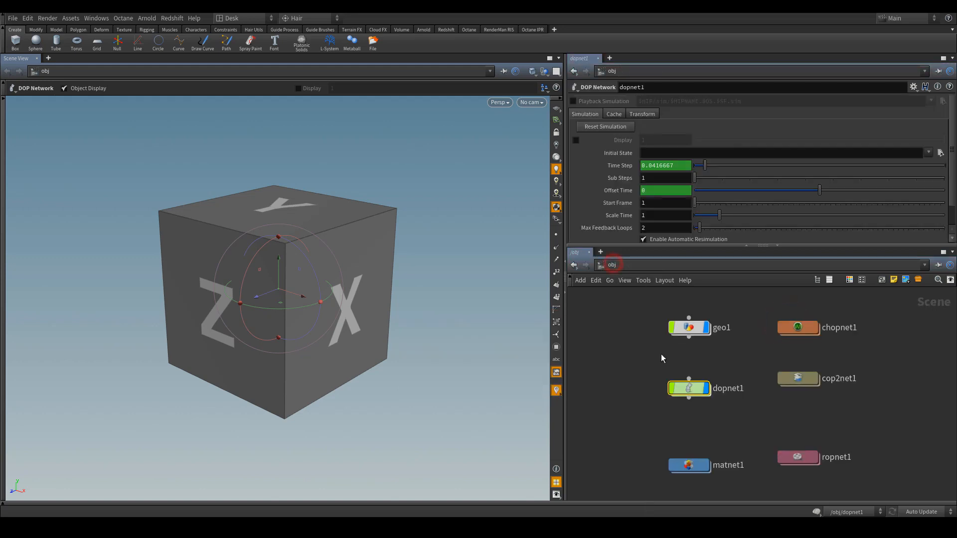
Examine the full range of operator categories inside matnet1, including the BxDF shaders, and return to object level
double_click(694, 466)
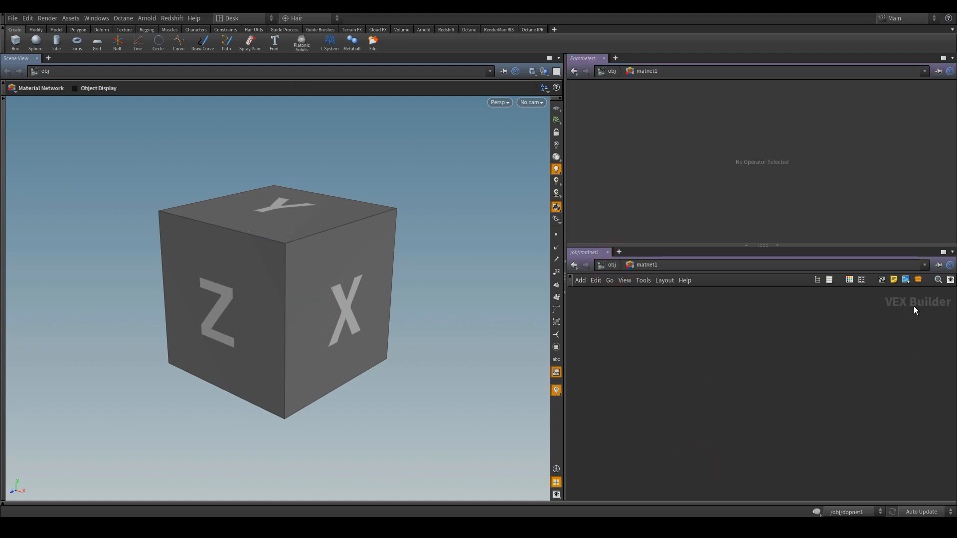
key(Tab)
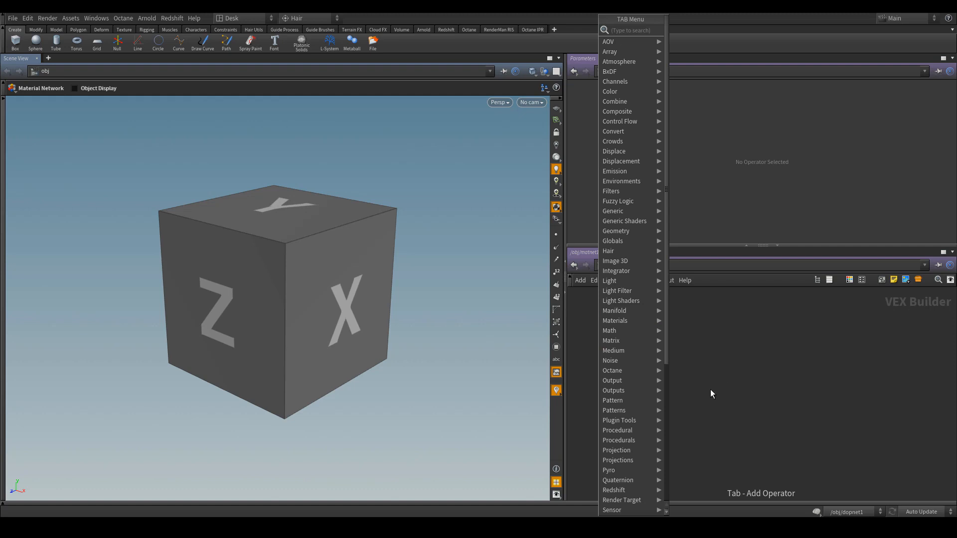
mouse_move(637, 220)
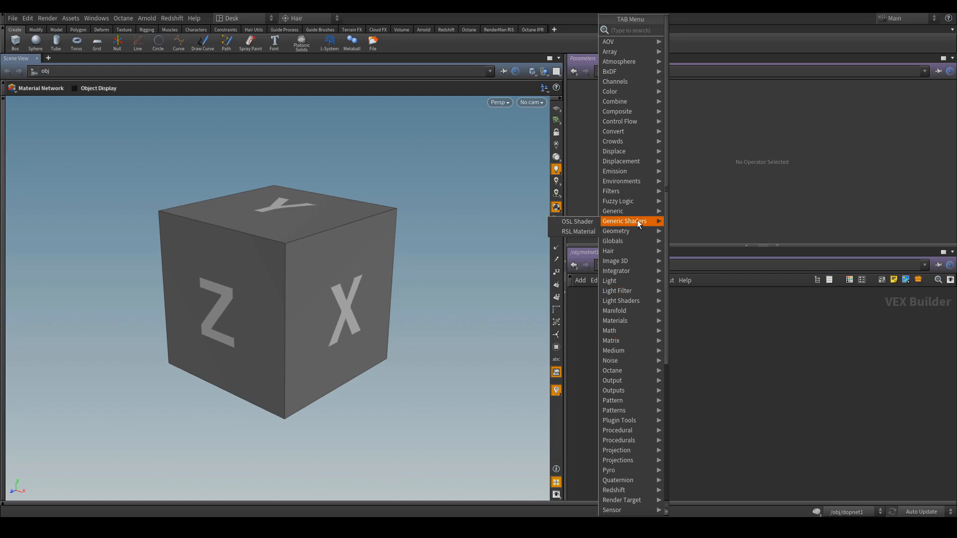
scroll(644, 393, down, 13)
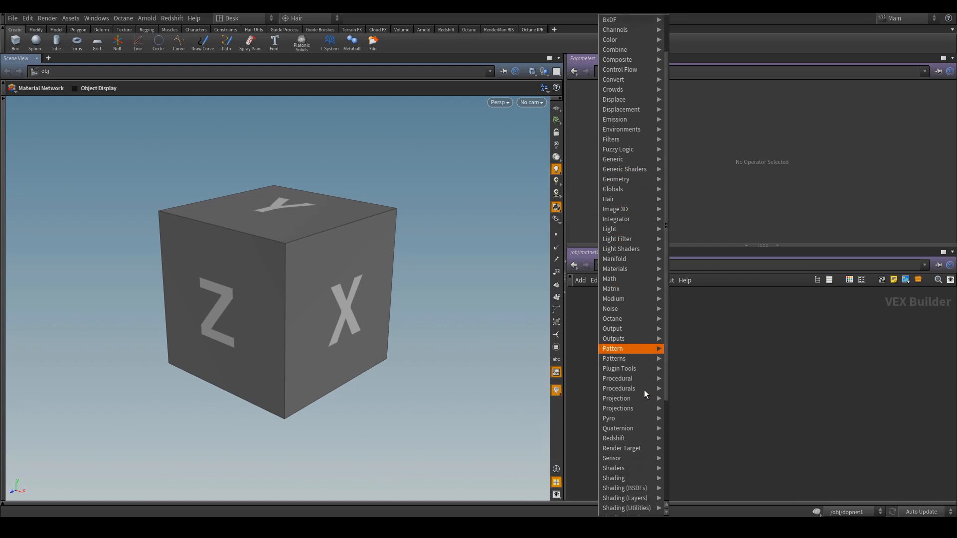
scroll(644, 389, down, 2)
mouse_move(645, 405)
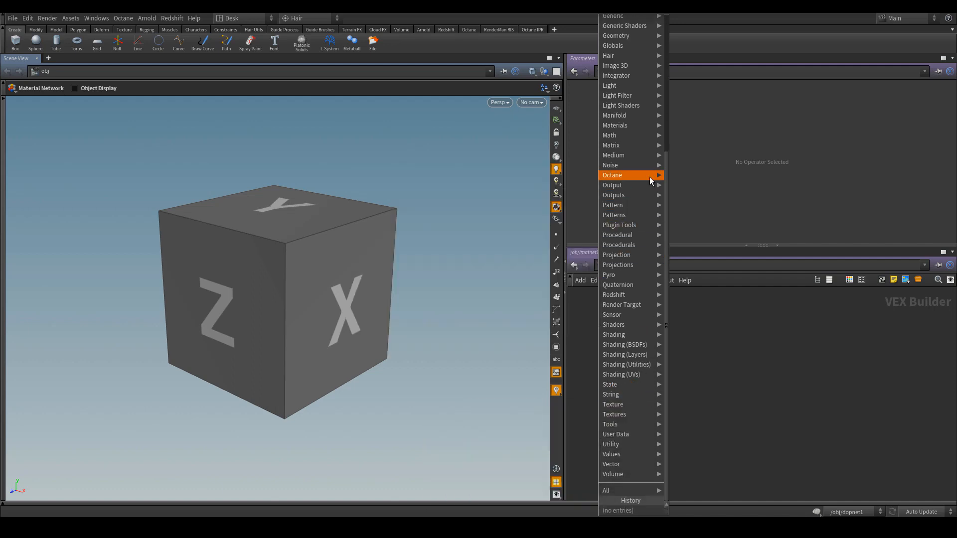
scroll(650, 178, up, 14)
scroll(651, 181, up, 1)
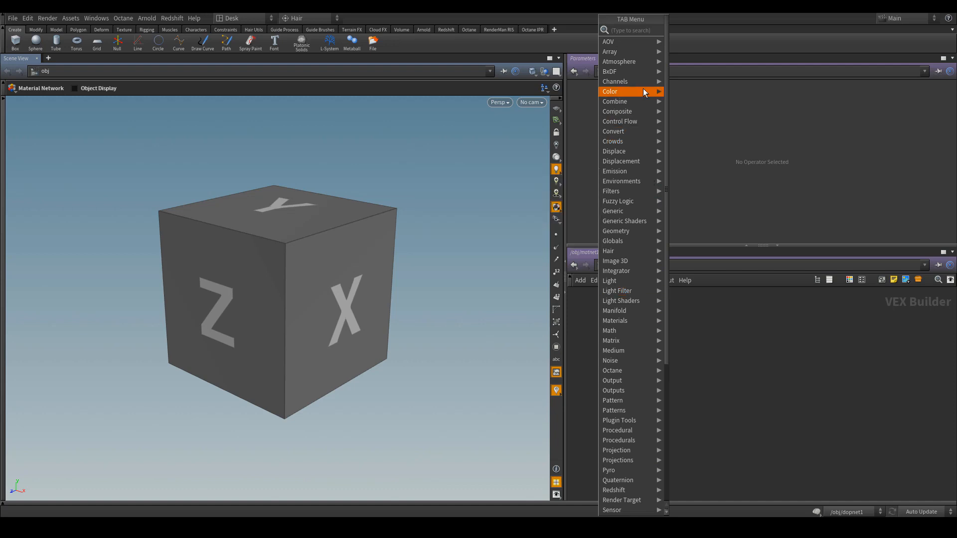
mouse_move(641, 72)
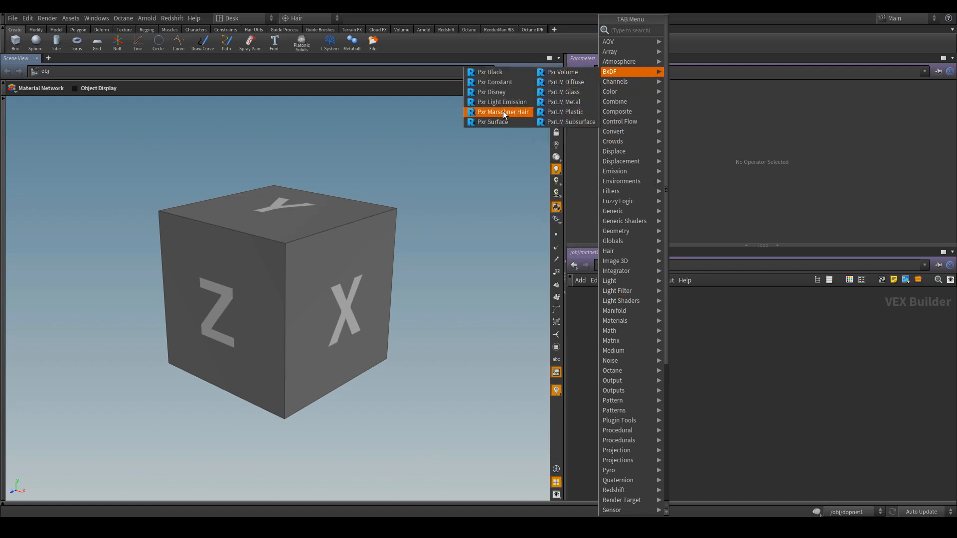
click(786, 387)
click(606, 265)
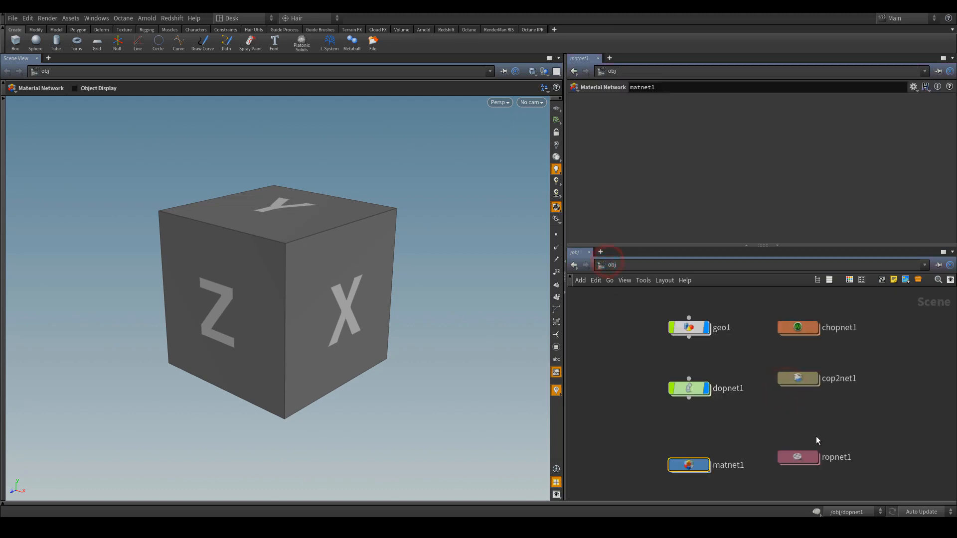
Examine the Render operators available inside ropnet1, return to object level and leave all nodes deselected
double_click(805, 455)
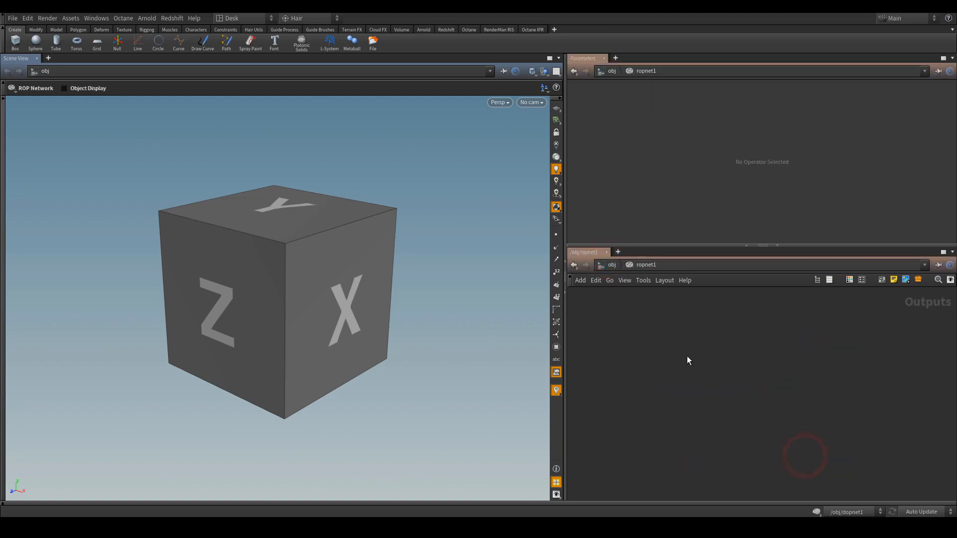
key(Tab)
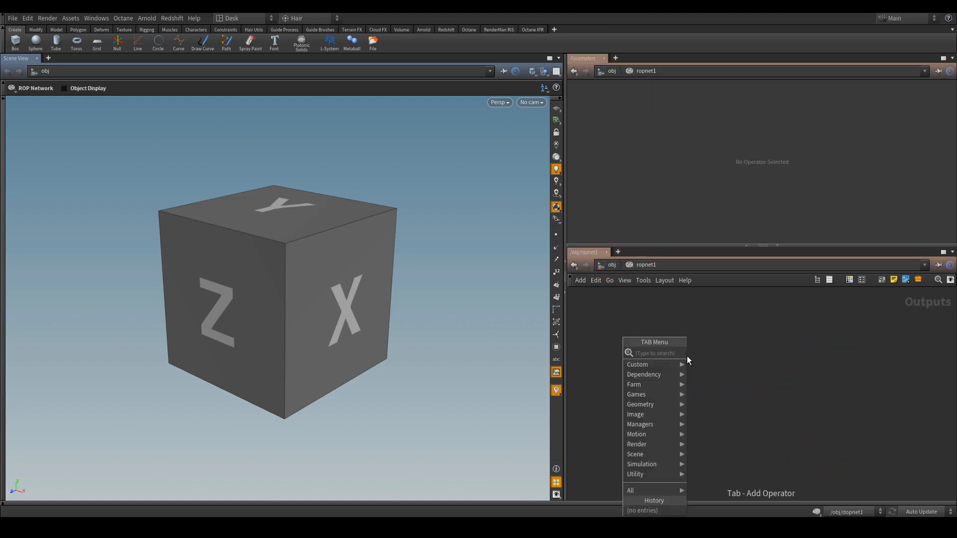
mouse_move(662, 443)
click(797, 341)
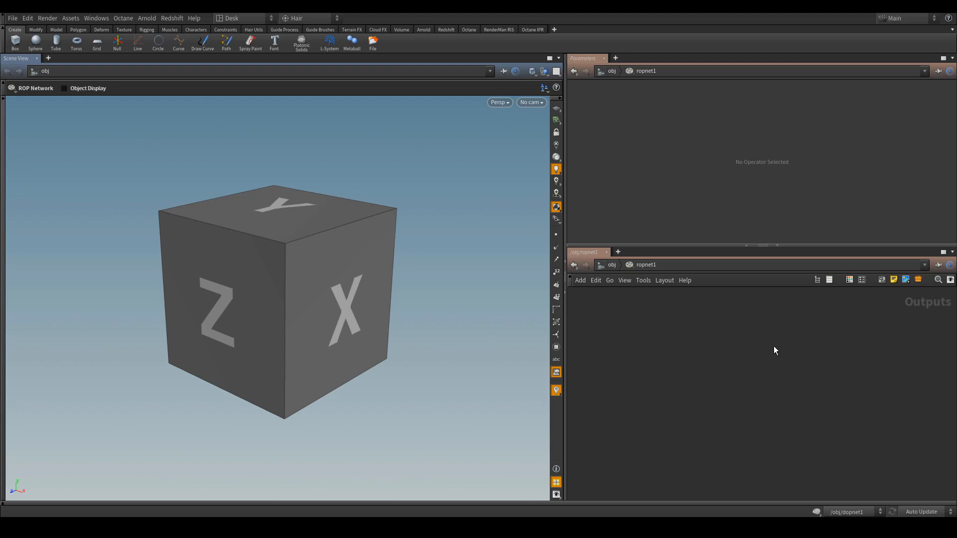
click(621, 266)
click(618, 341)
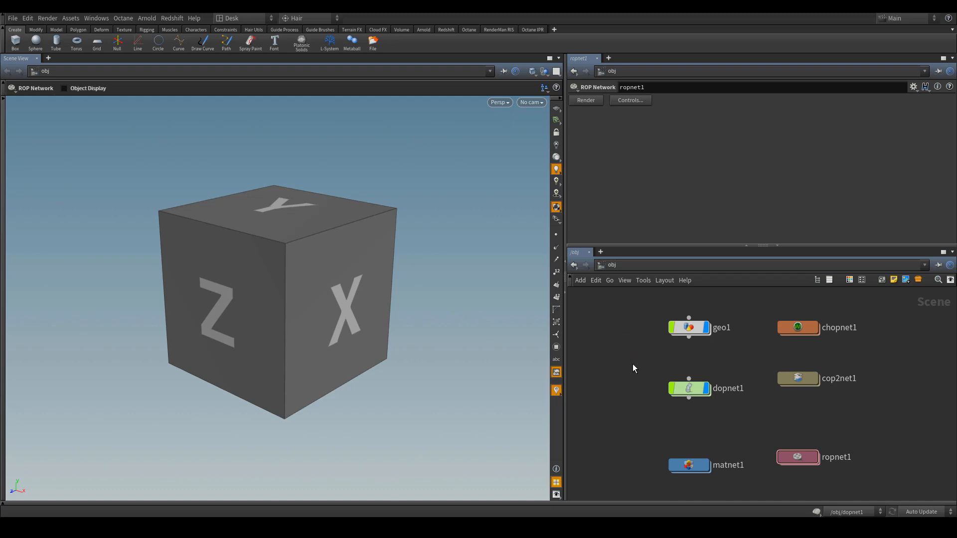
Add a Material Network inside geo1, beside the file1 node, and return to object level
double_click(693, 327)
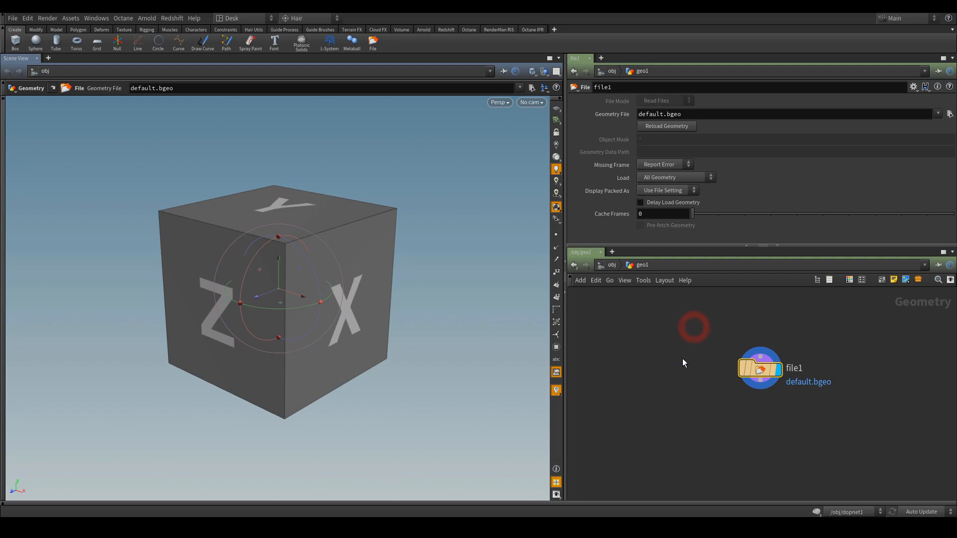
key(Tab)
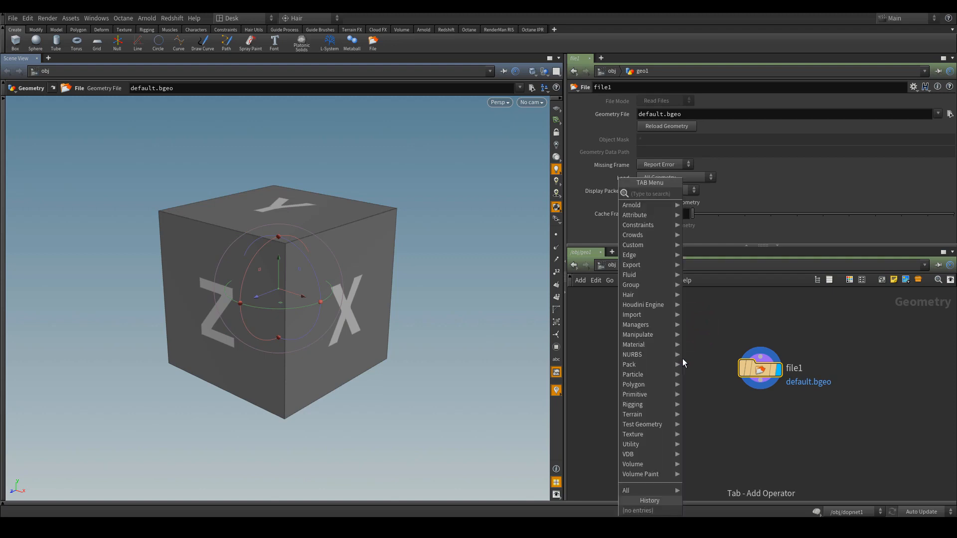
mouse_move(653, 326)
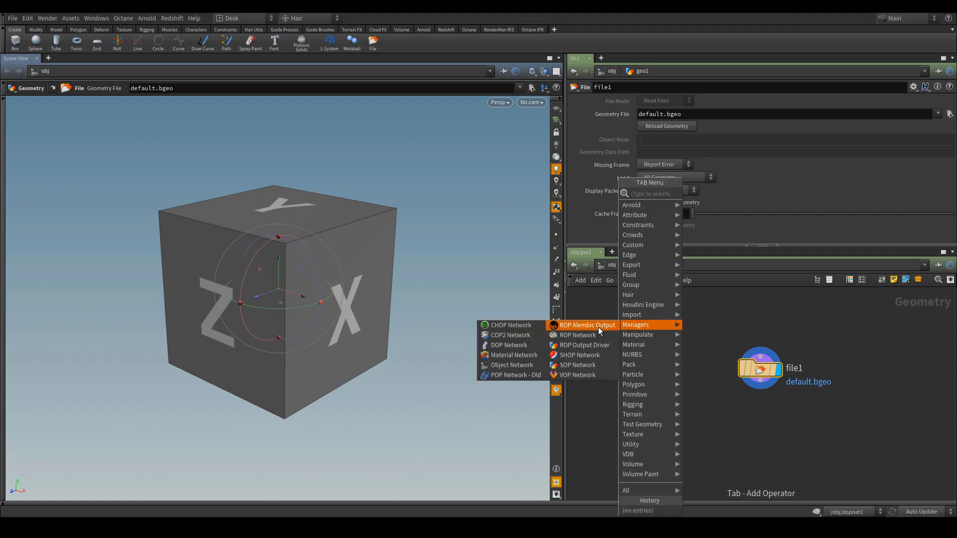
click(507, 356)
click(642, 393)
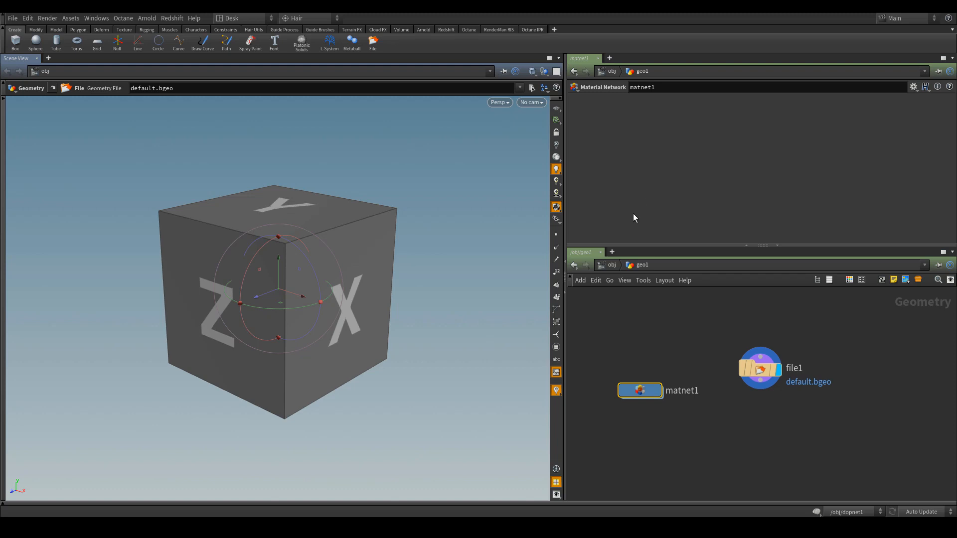
click(611, 265)
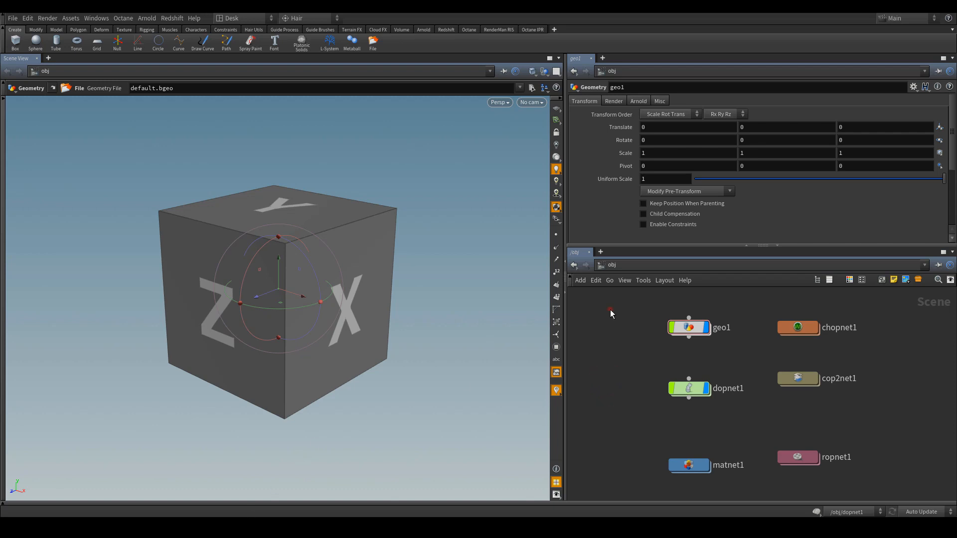
Delete all the nodes at object level and show the reference grid in the viewport
drag(610, 313, 884, 499)
key(Delete)
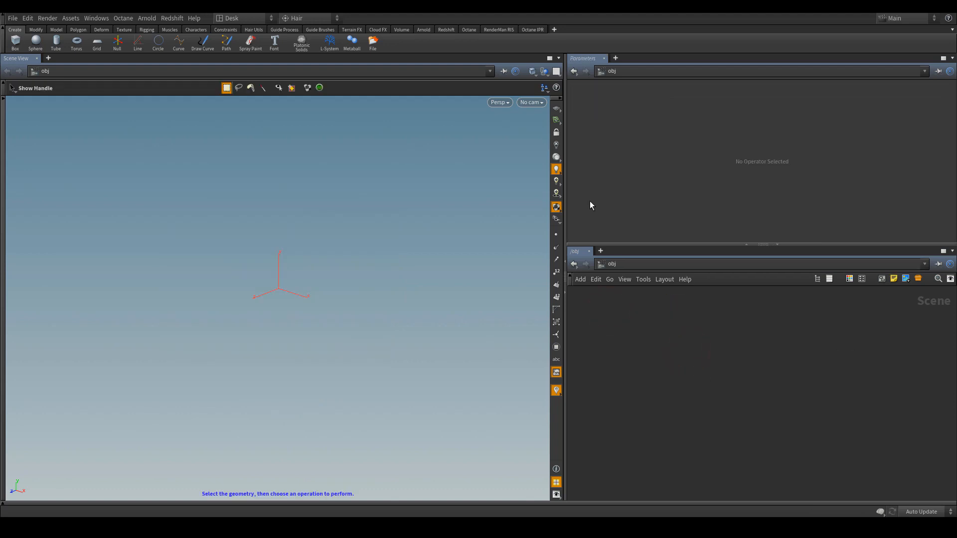
click(556, 108)
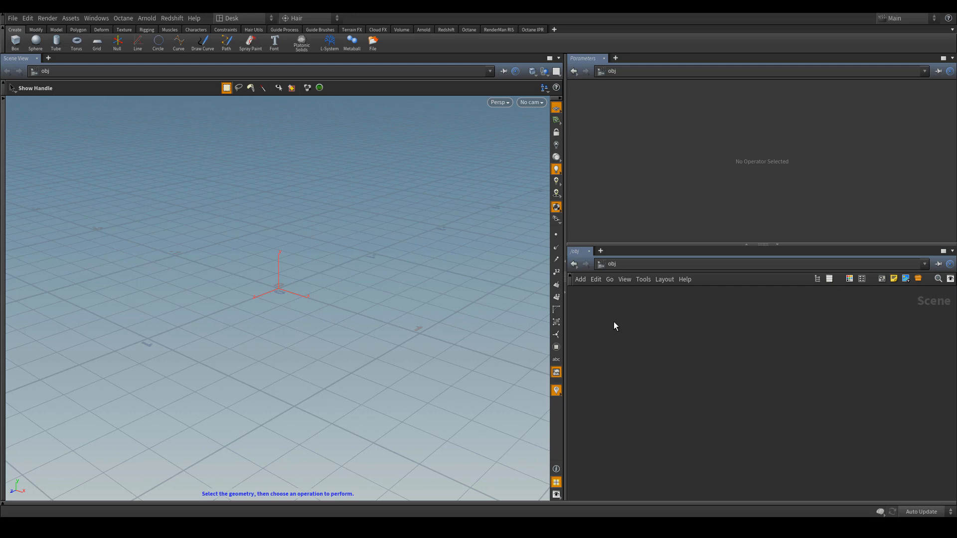
Collapse the shelf tools above the viewport and expand them again
click(4, 42)
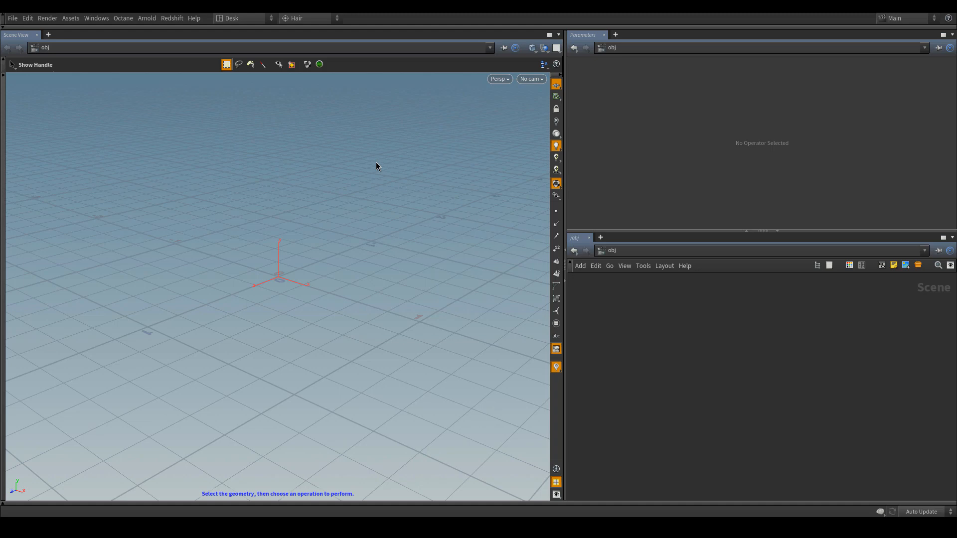
click(326, 29)
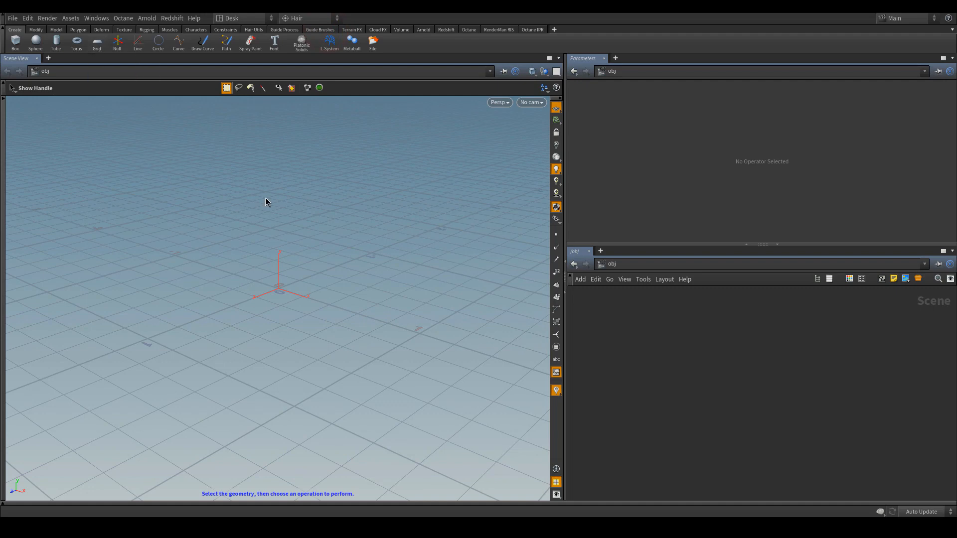
Search the viewport's tools for "grid" and dismiss the search without creating anything
key(Tab)
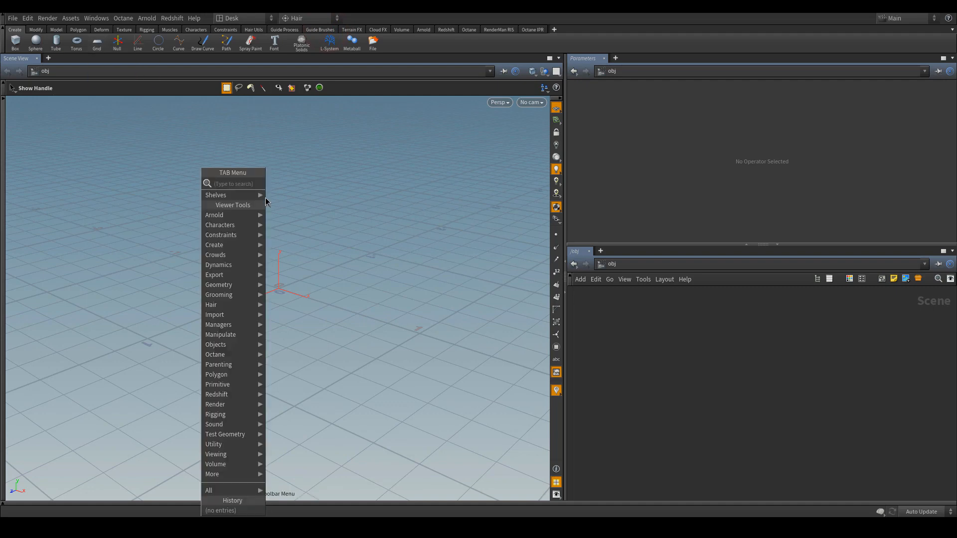
text(grid)
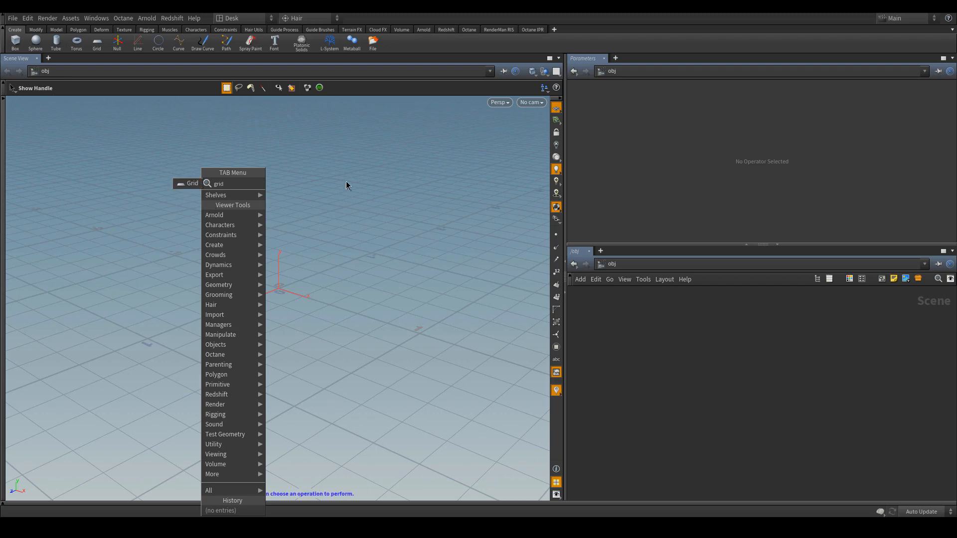
click(331, 228)
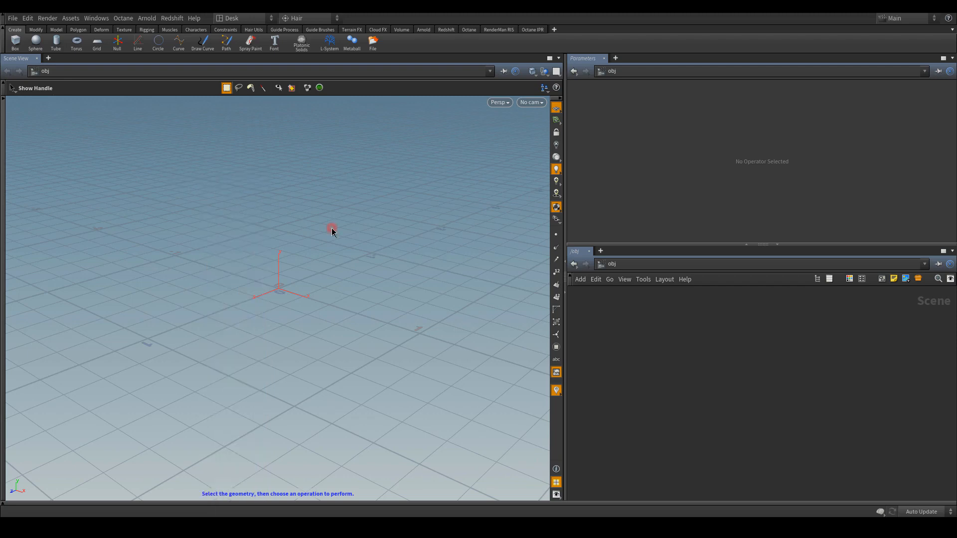
Create a grid object at the origin from the viewport's tool search
key(Tab)
text(gri)
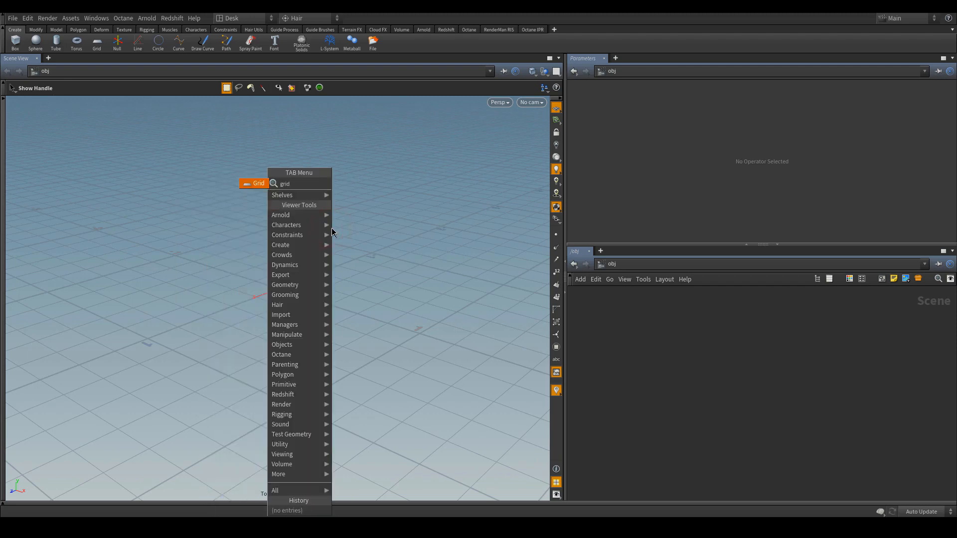
key(Return)
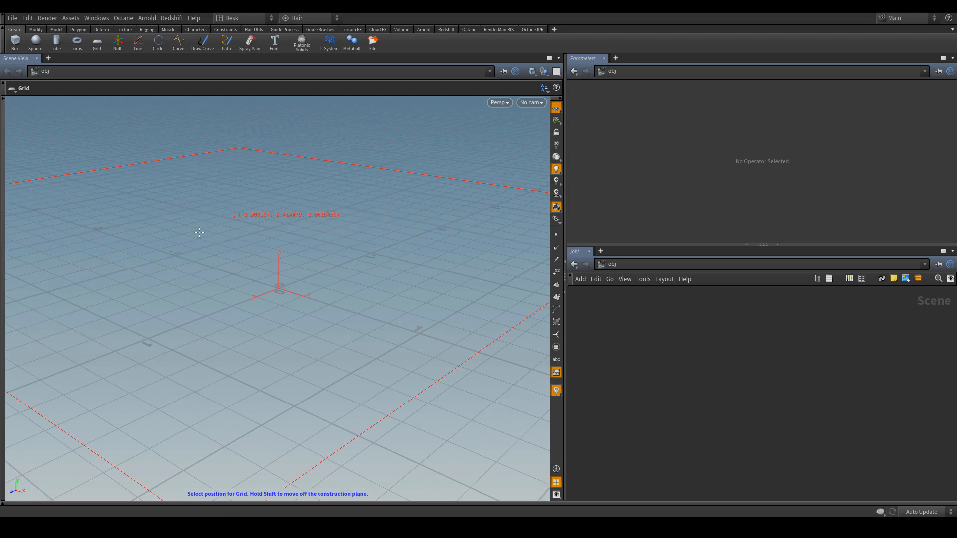
click(282, 281)
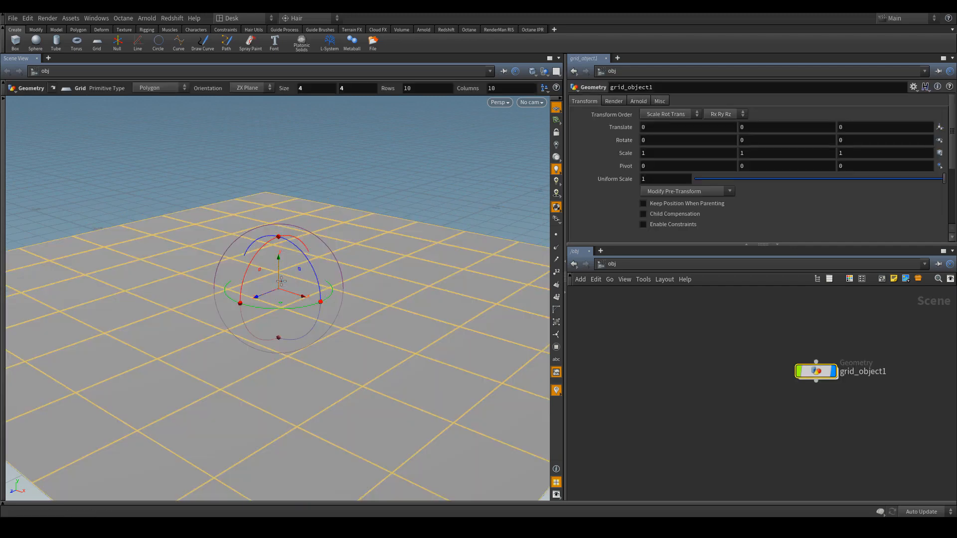
Try moving the grid with its transform handle and undo the change
alt+right_drag(456, 180, 406, 240)
alt+drag(405, 240, 409, 268)
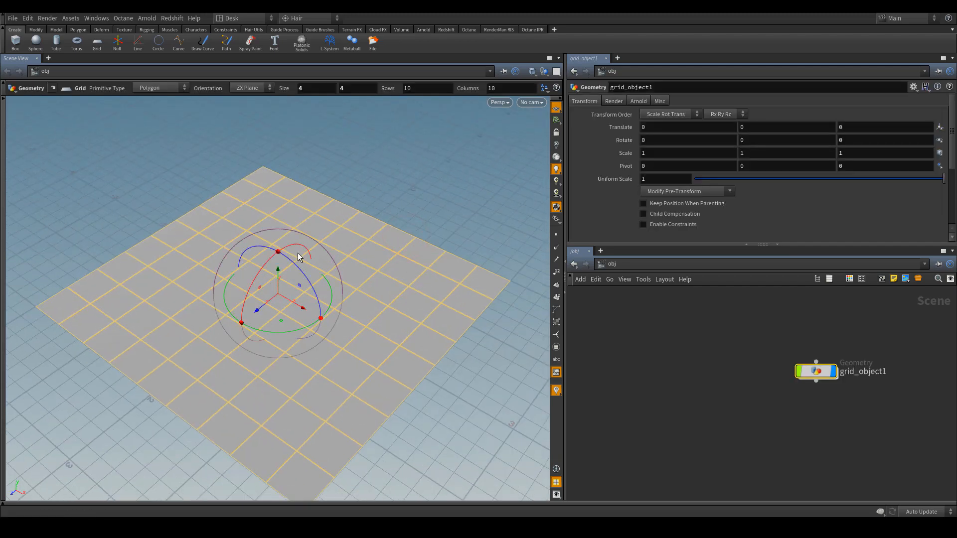
mouse_move(260, 305)
mouse_down()
mouse_move(315, 280)
mouse_move(238, 318)
mouse_move(251, 313)
mouse_up()
key(r)
key(ctrl+z)
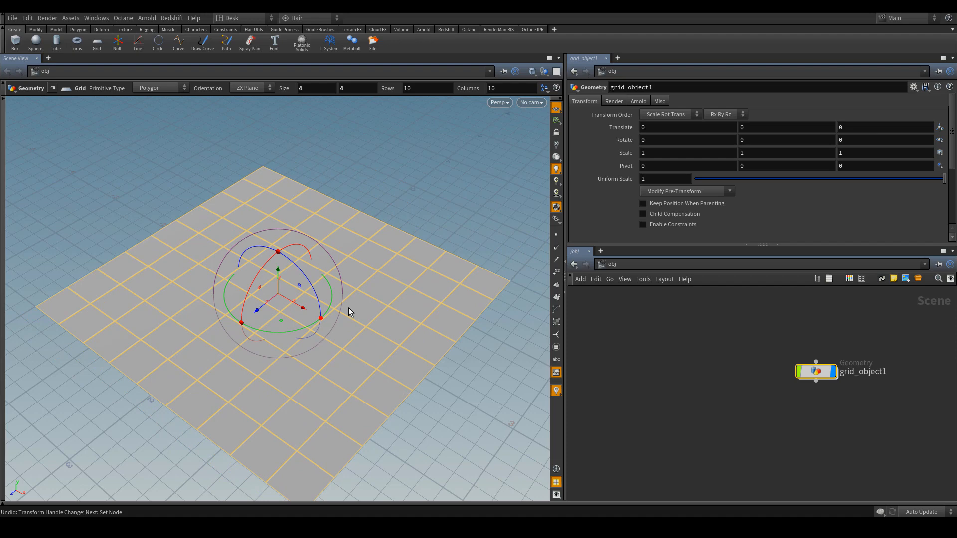
Move the grid to about -0.14 in X and rotate it about 2.67 degrees around Z with the viewport handles
key(e)
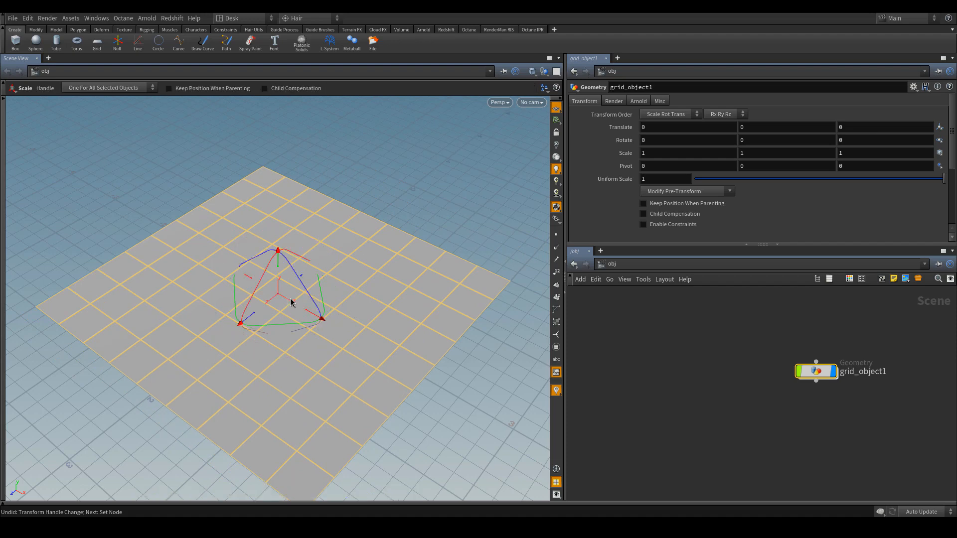
key(r)
key(t)
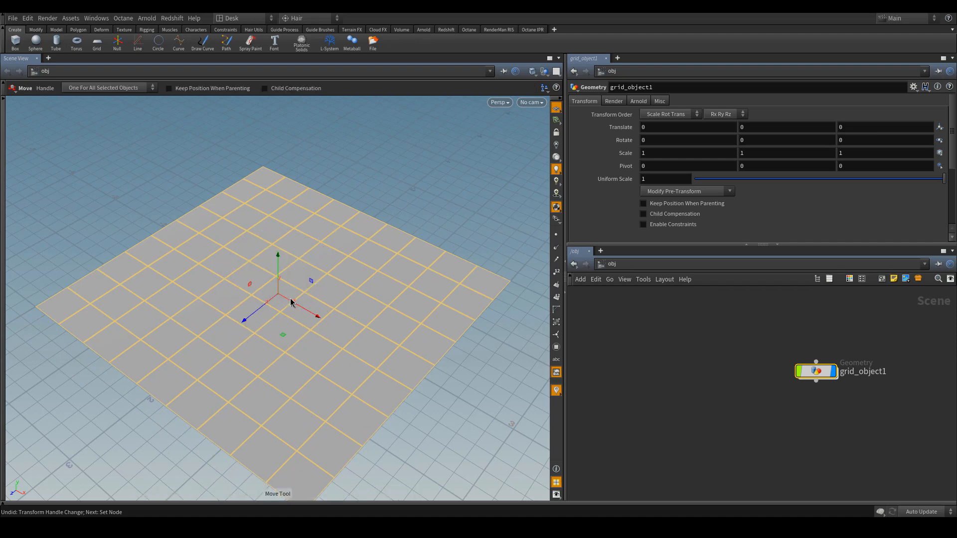
drag(303, 310, 385, 353)
key(r)
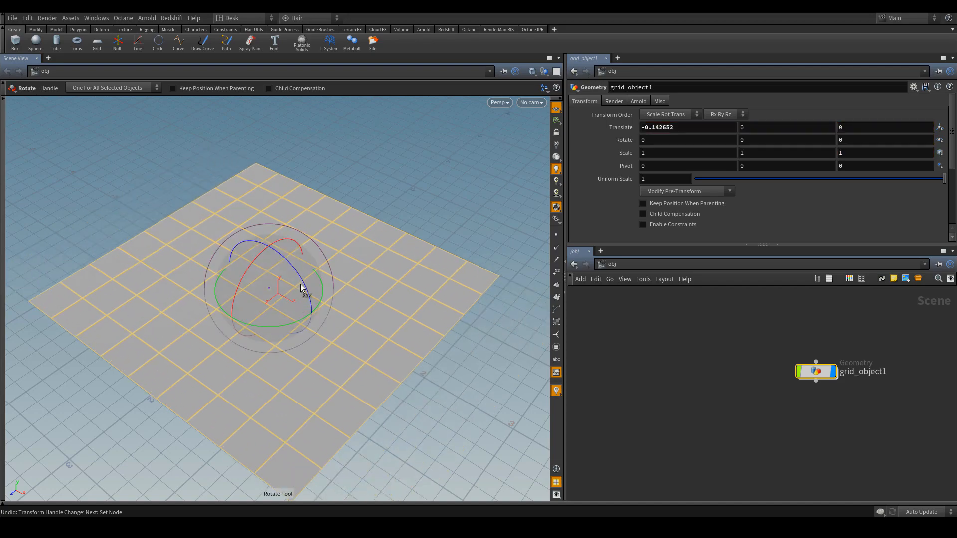
drag(299, 325, 309, 284)
Scale the grid to about 1.36 in X and Z with the Scale tool, undoing the further stretching
key(e)
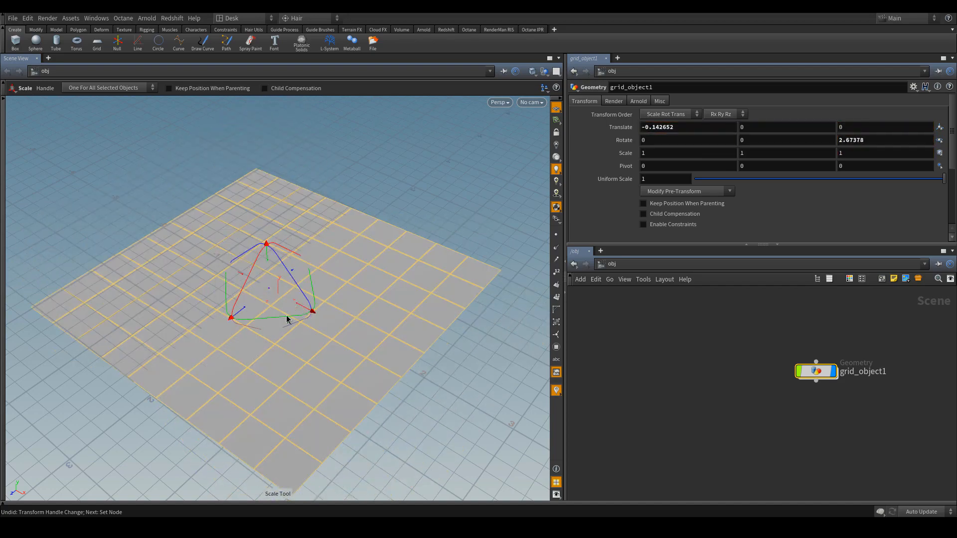
drag(275, 318, 299, 309)
mouse_move(232, 317)
mouse_down()
mouse_move(245, 310)
mouse_move(234, 321)
mouse_up()
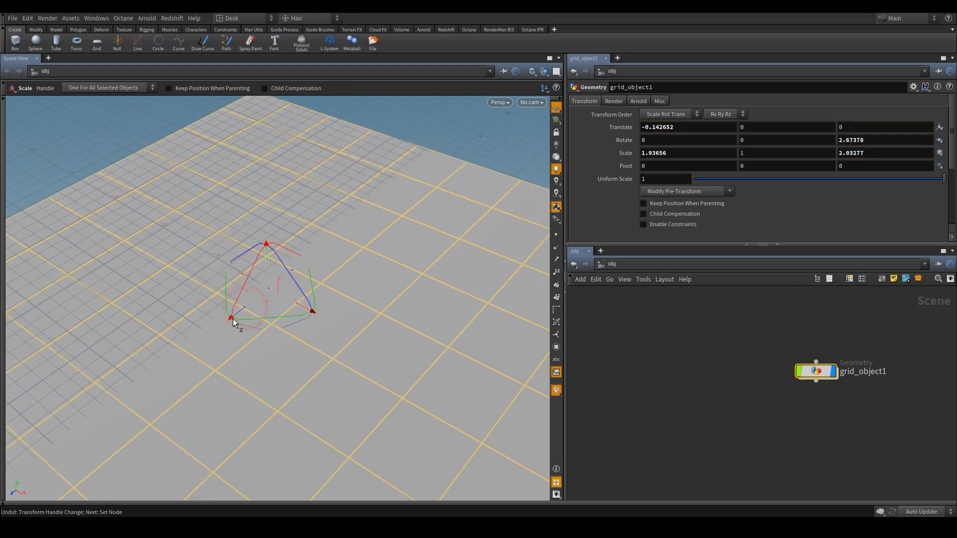
key(ctrl+z)
key(ctrl+z)
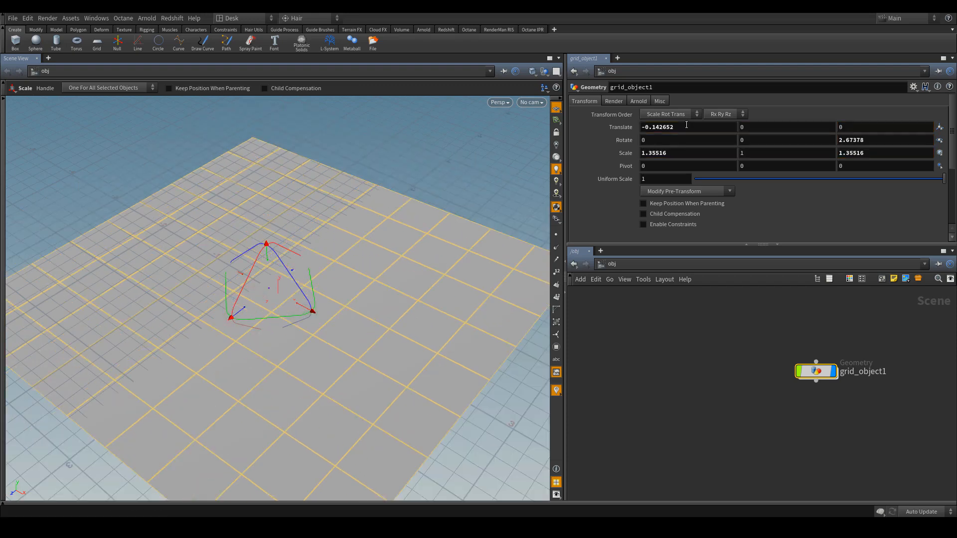
Reset the grid's X translation and Z rotation to 0 in its parameters
click(686, 126)
text(0)
key(Return)
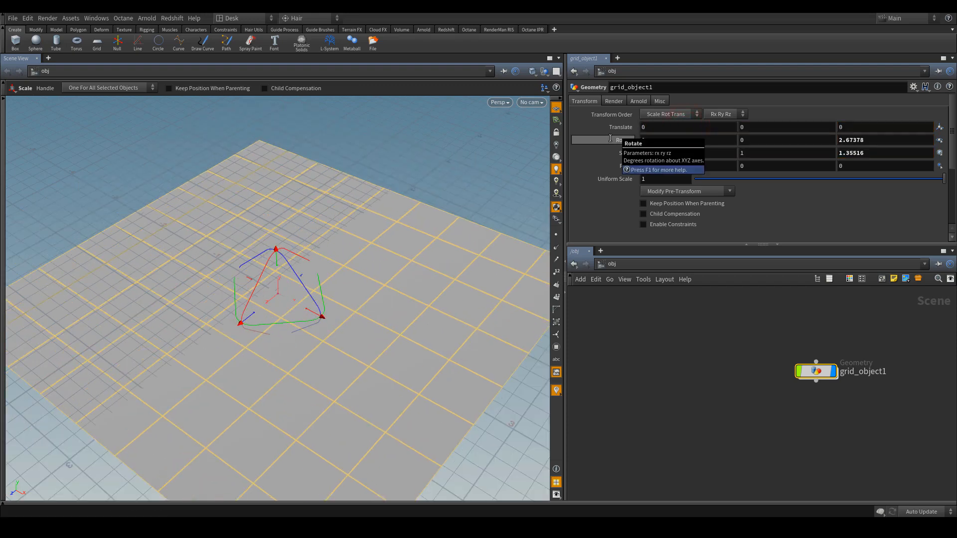
click(892, 141)
text(0)
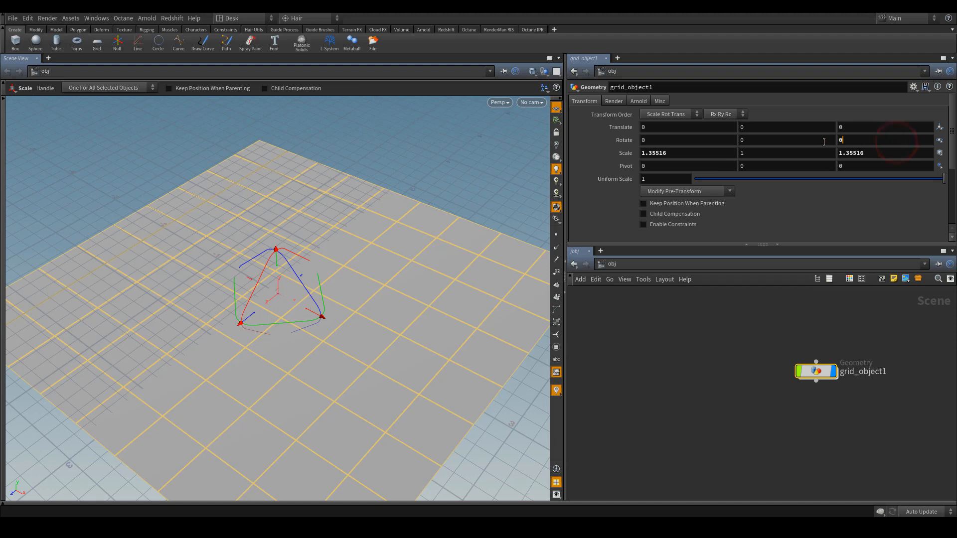
key(Return)
Reset the grid's scale to 1 on all three axes in its parameters
click(706, 153)
text(0)
key(Tab)
key(Tab)
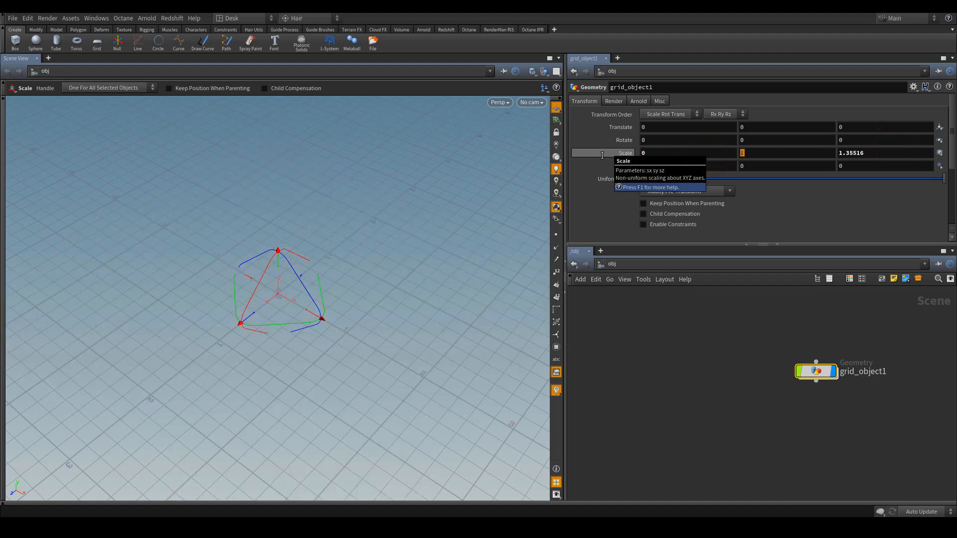
text(1)
key(shift+Tab)
key(shift+Tab)
text(1)
key(Return)
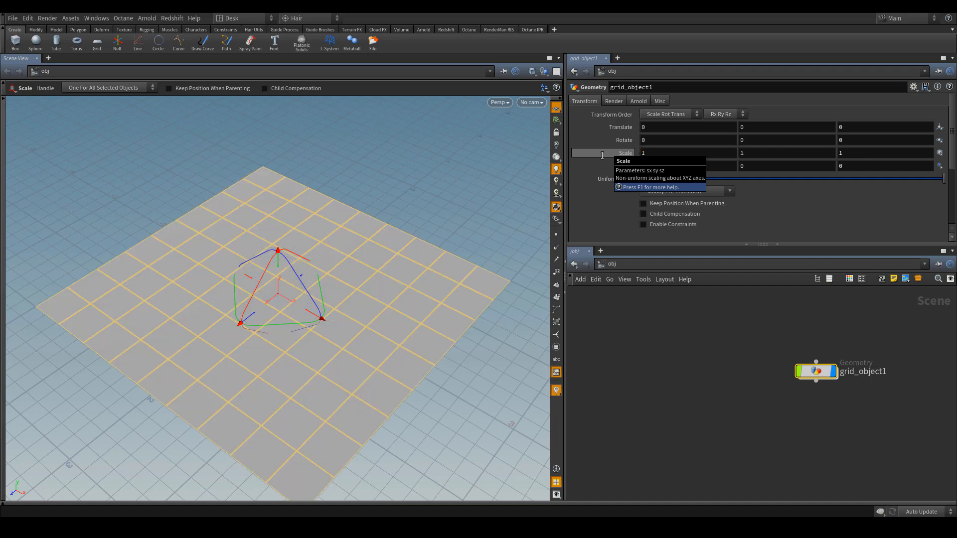
Create a box object at the origin from the viewport's tool search
alt+drag(381, 350, 357, 289)
key(e)
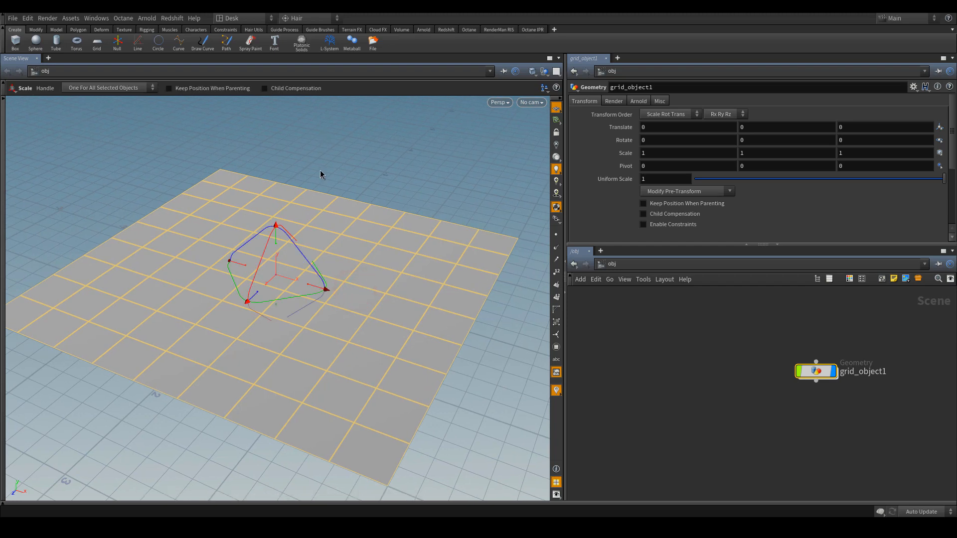
key(Tab)
text(b)
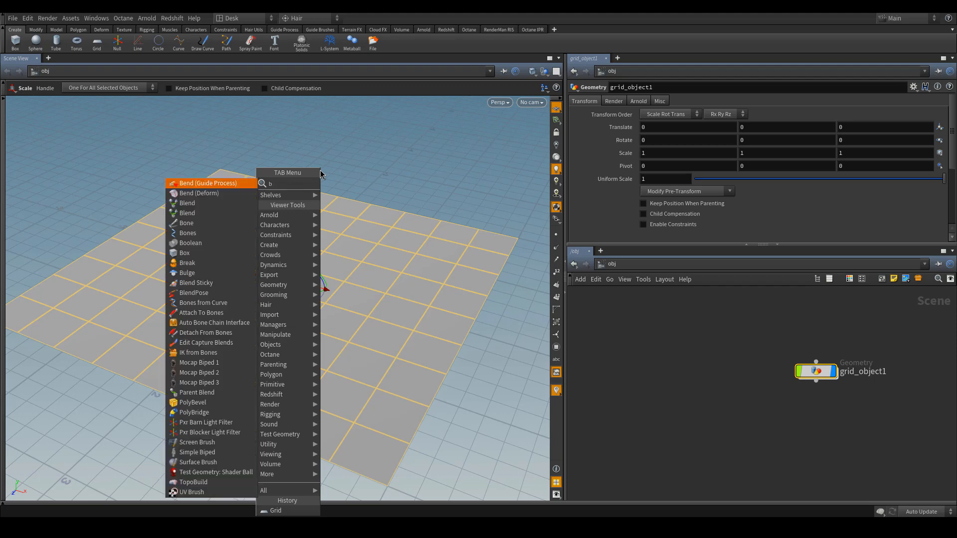
text(ox)
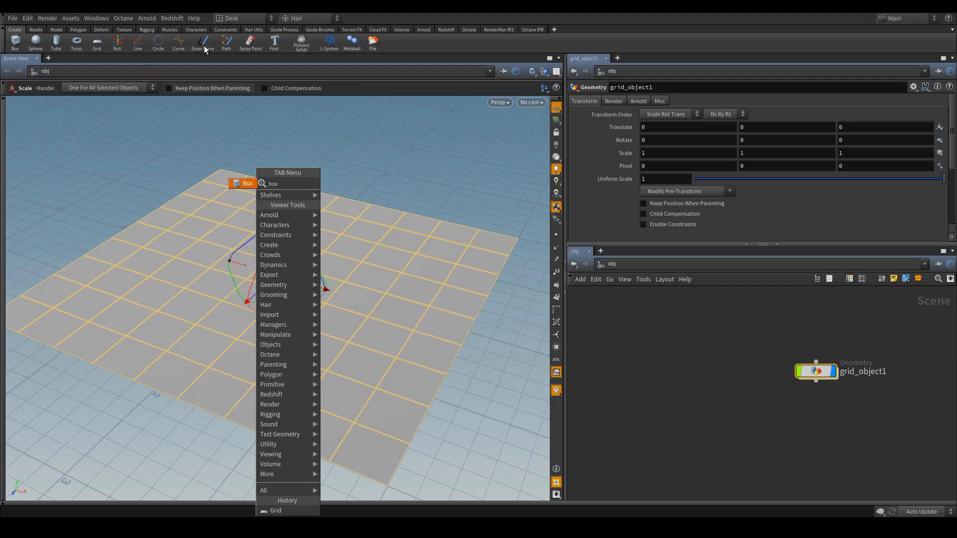
click(246, 183)
click(251, 243)
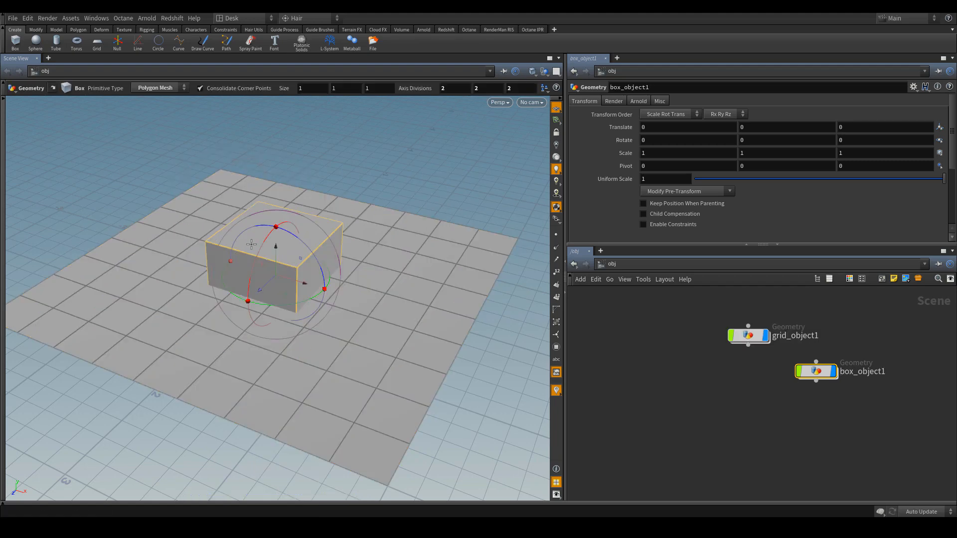
Raise the box about 0.49 in Y and move it to about -1.14 in X with its handle
drag(276, 249, 276, 205)
drag(305, 240, 204, 225)
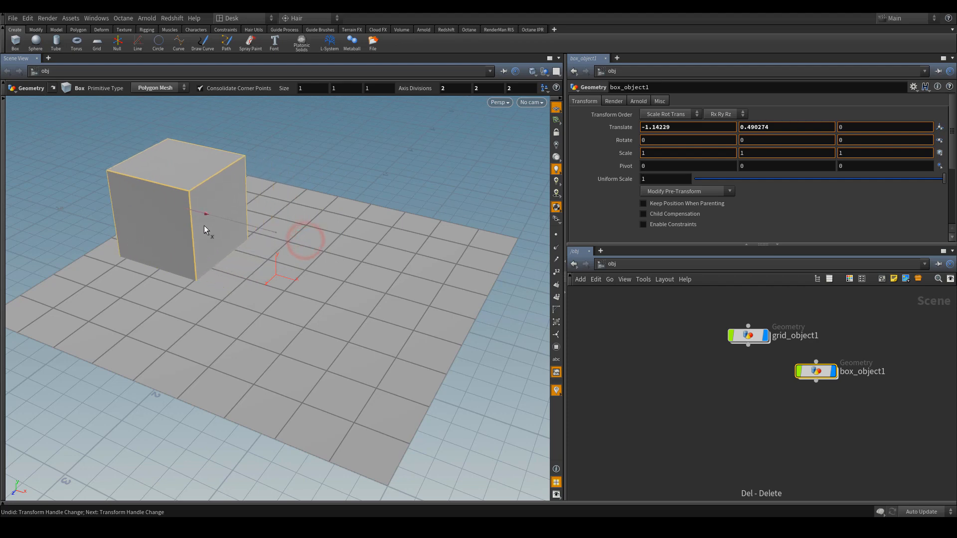
key(r)
Create a sphere object at the origin from the viewport's tool search
key(Tab)
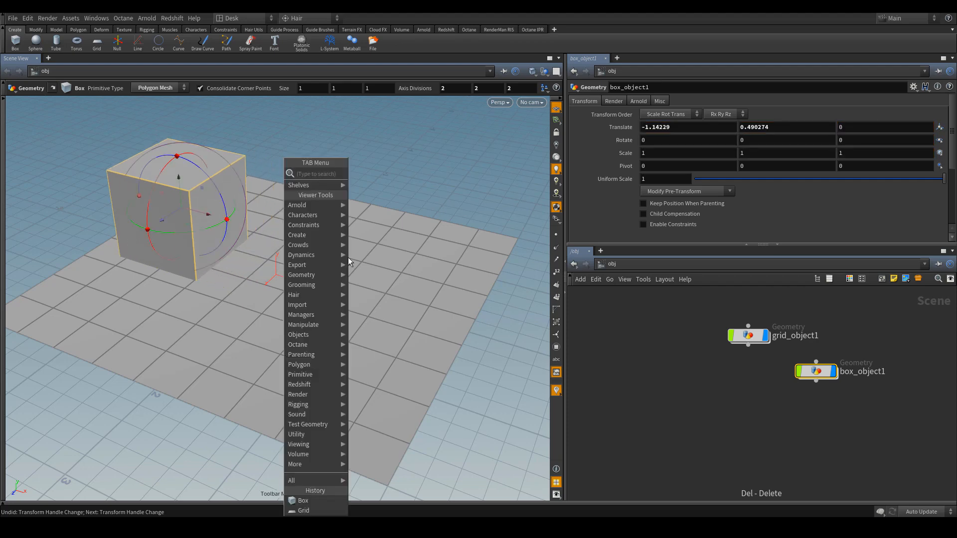
text(sph)
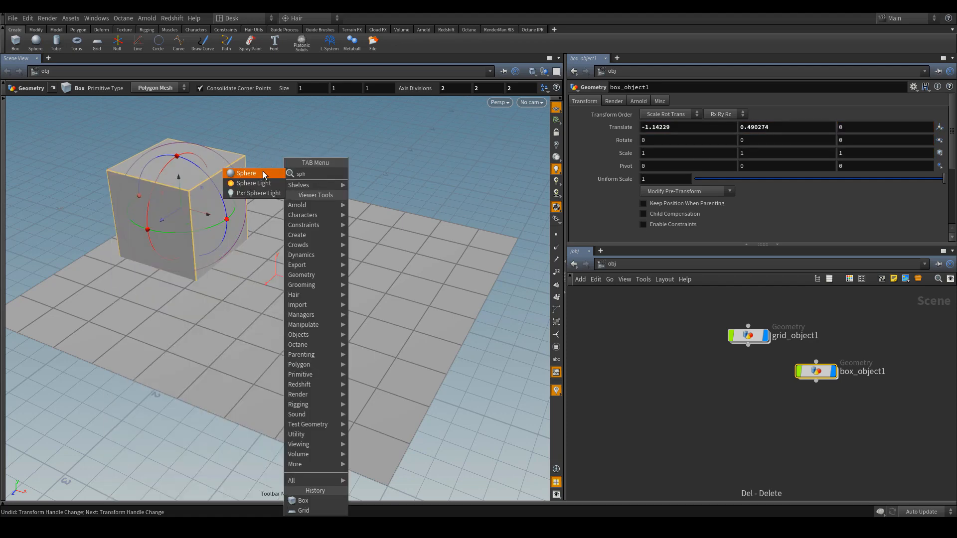
click(263, 173)
key(Return)
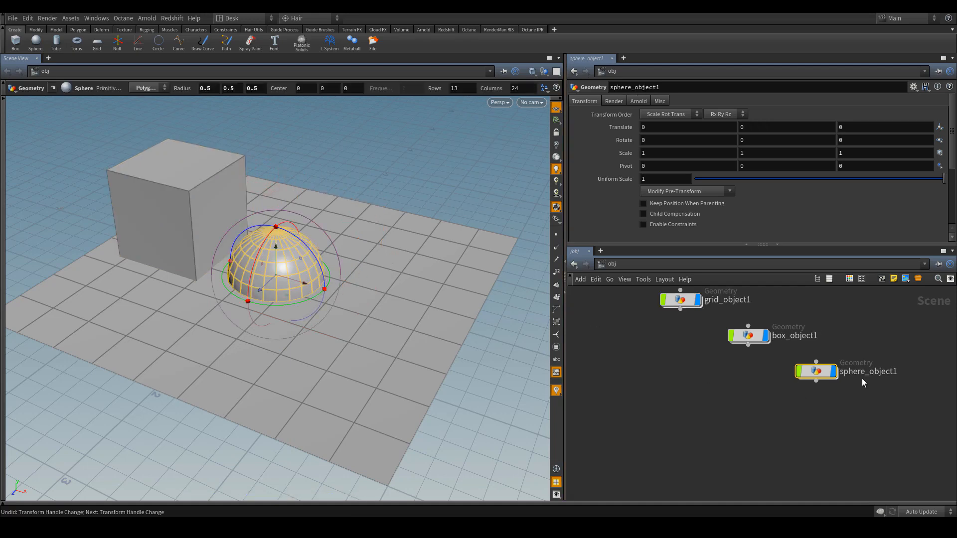
key(Tab)
text(to)
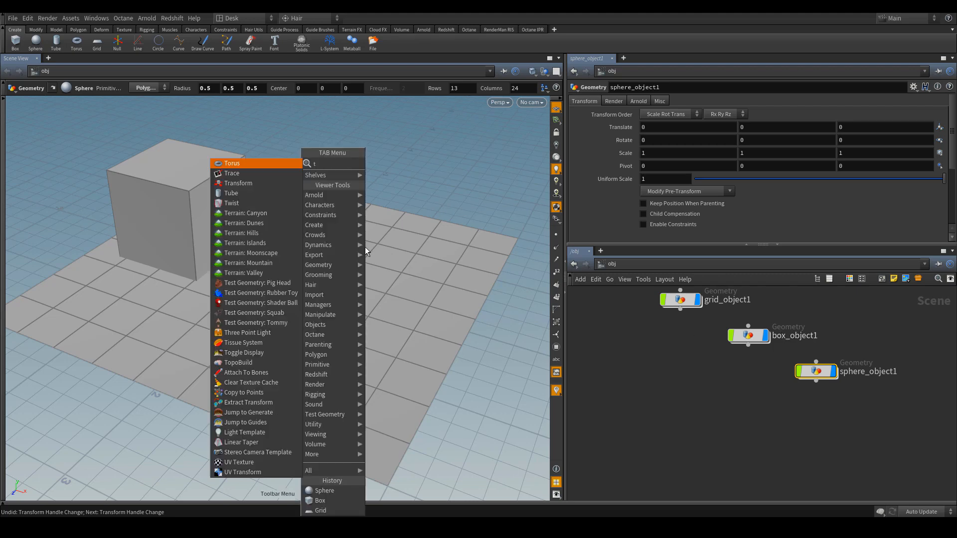
click(669, 357)
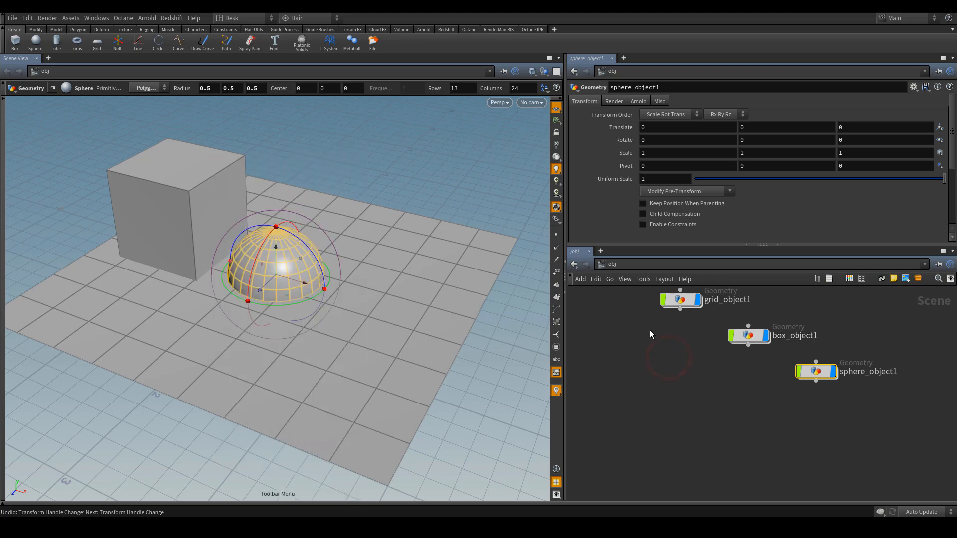
Add a Torus node to the object network, placing it beside sphere_object1
key(Tab)
text(toru)
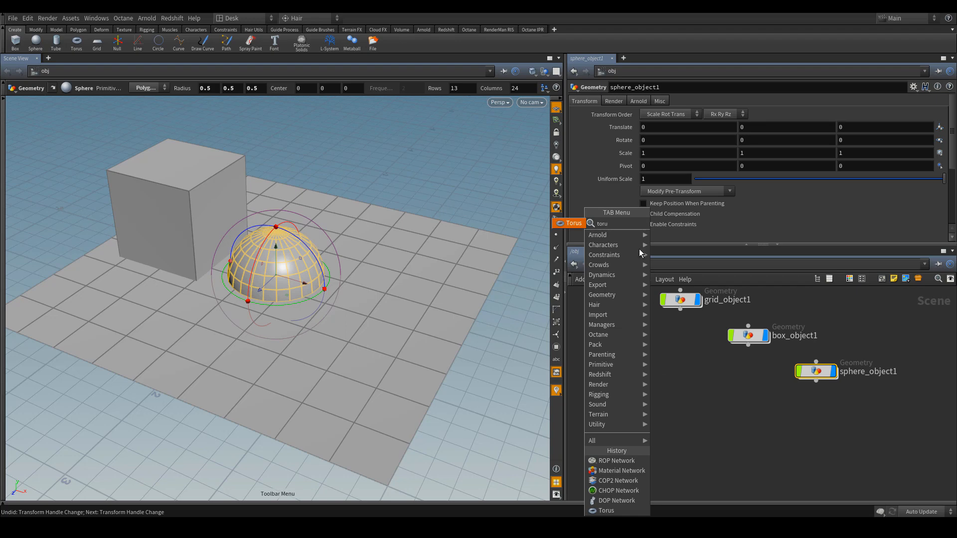
key(Return)
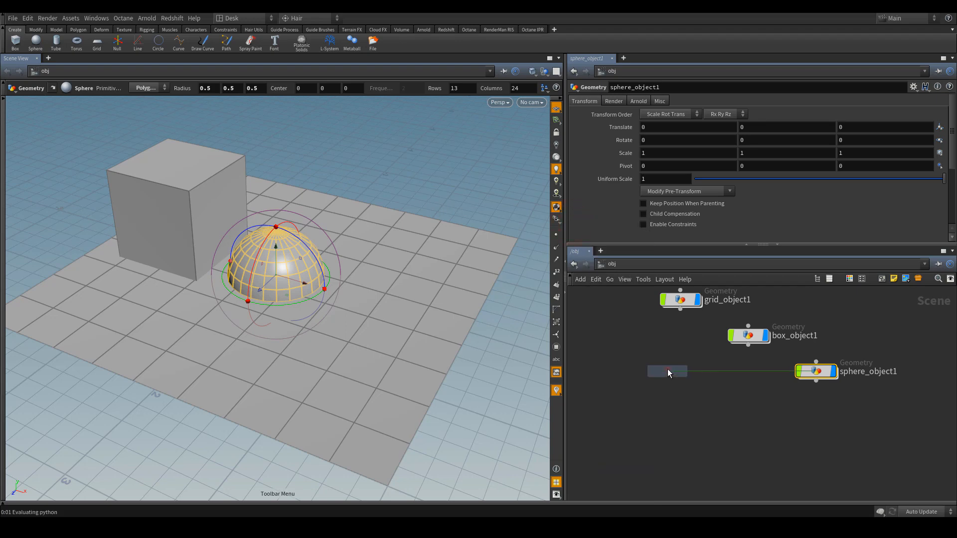
click(668, 372)
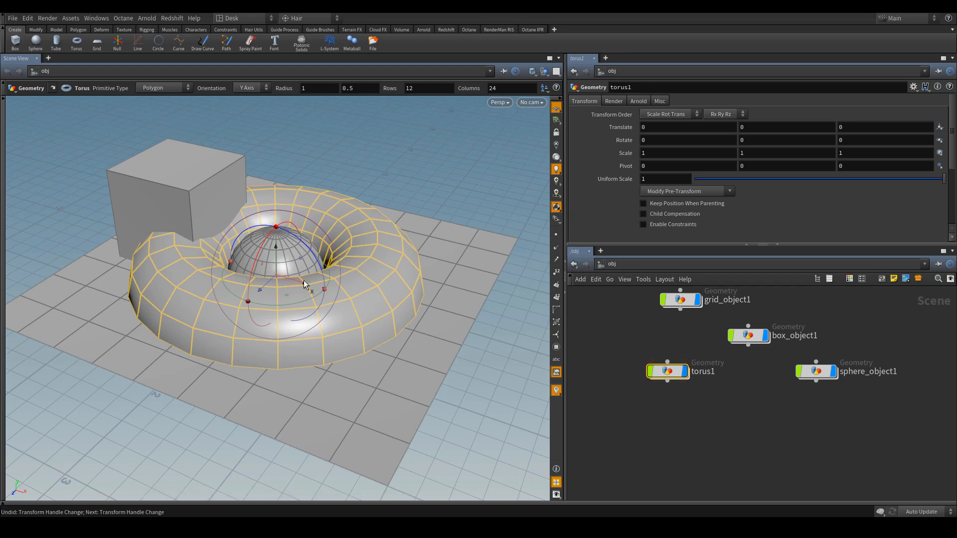
Set the torus's uniform scale to 0.453 and move it to about 1.32 in X and -0.96 in Z
drag(880, 177, 808, 179)
drag(305, 282, 417, 276)
key(r)
Rearrange the network nodes with sphere_object1 above a row of torus1, box_object1 and grid_object1
drag(816, 371, 793, 378)
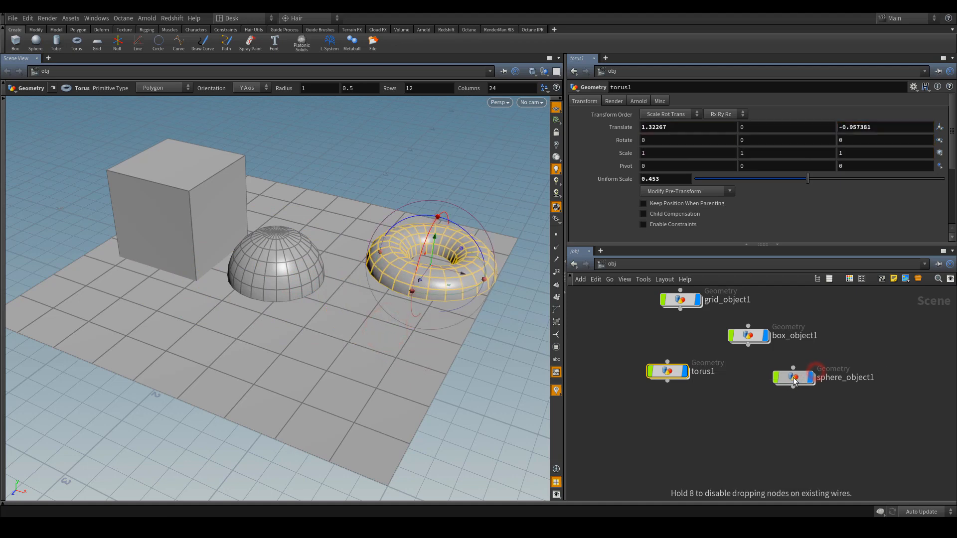
drag(659, 375, 621, 393)
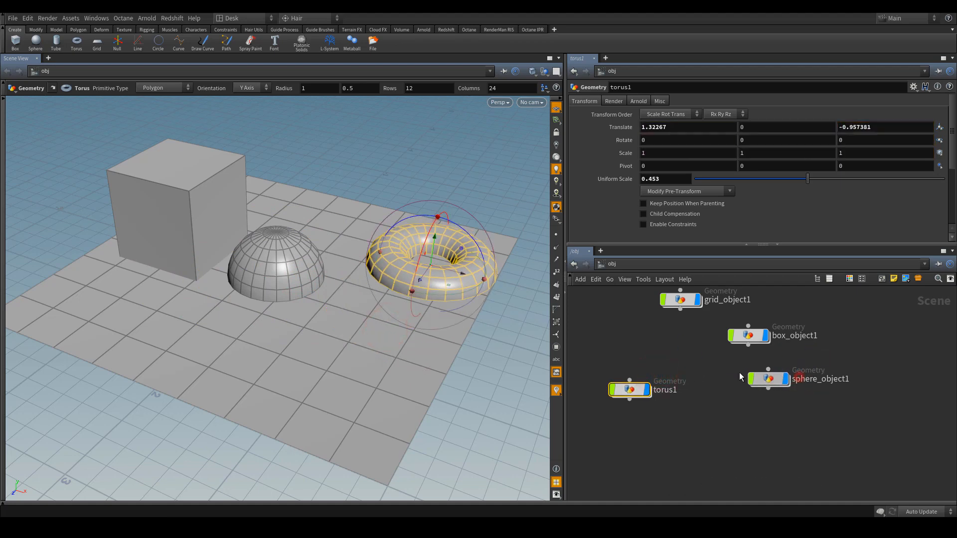
drag(799, 379, 636, 336)
drag(683, 304, 721, 388)
drag(749, 335, 804, 324)
drag(631, 332, 671, 323)
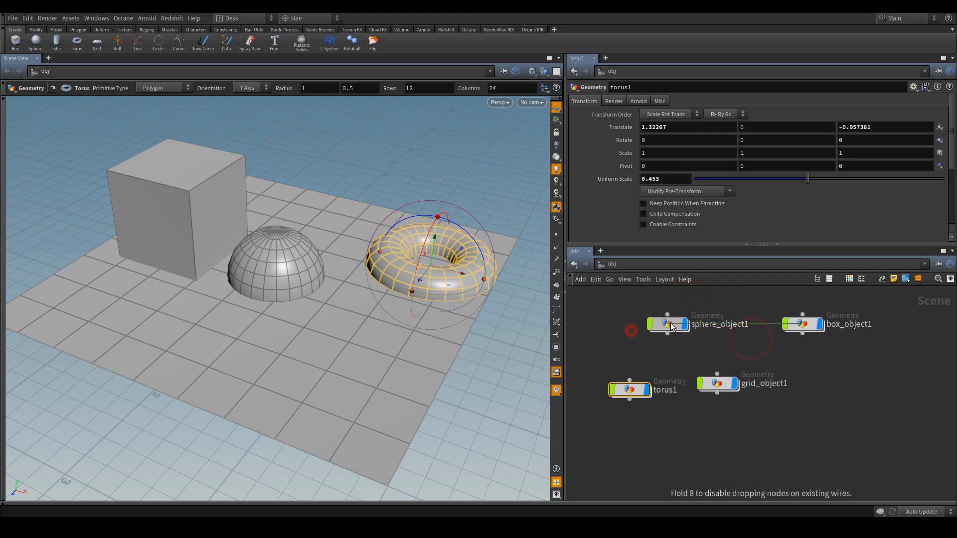
click(805, 355)
drag(717, 384, 856, 377)
drag(805, 325, 732, 391)
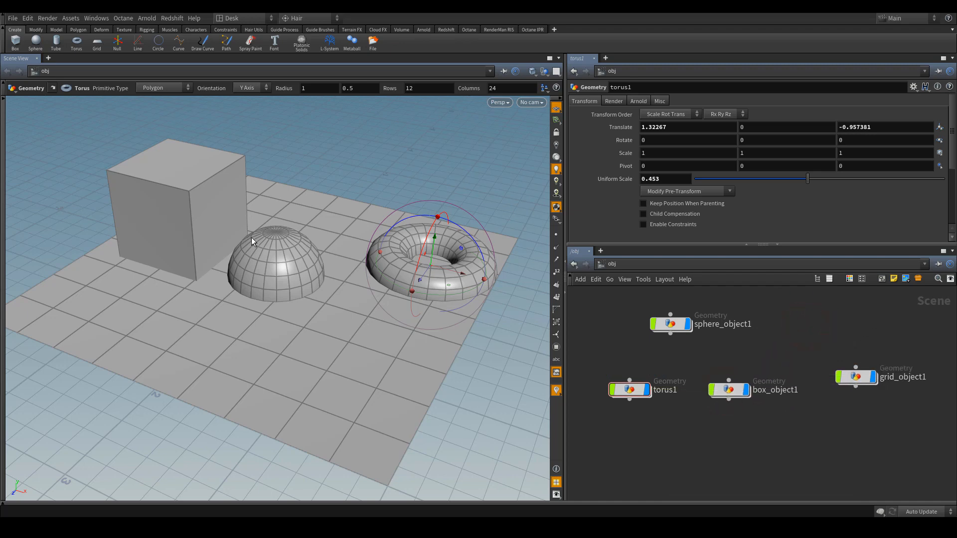
Hide sphere_object1 in the viewport with its display flag and show it again
scroll(601, 335, up, 3)
middle_drag(617, 343, 638, 356)
scroll(632, 342, down, 2)
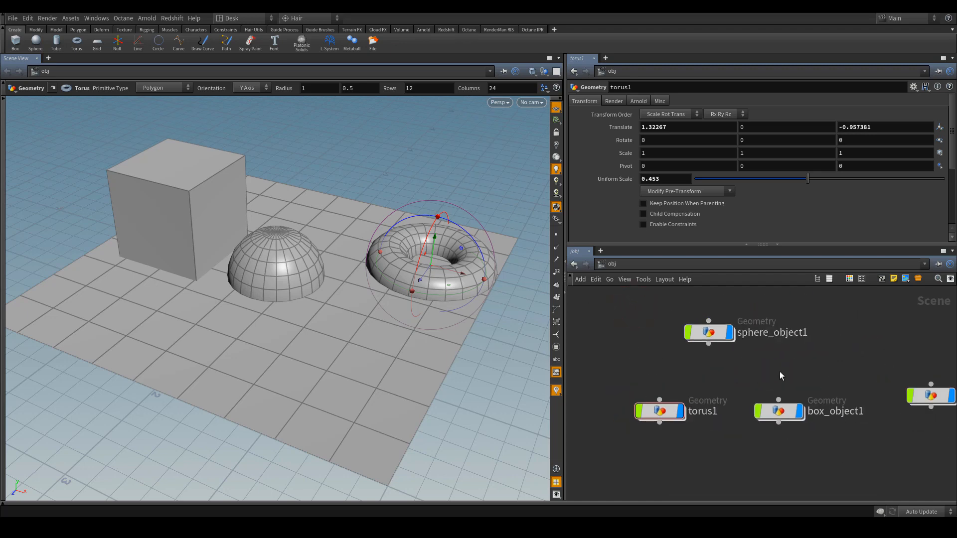
middle_drag(778, 374, 755, 371)
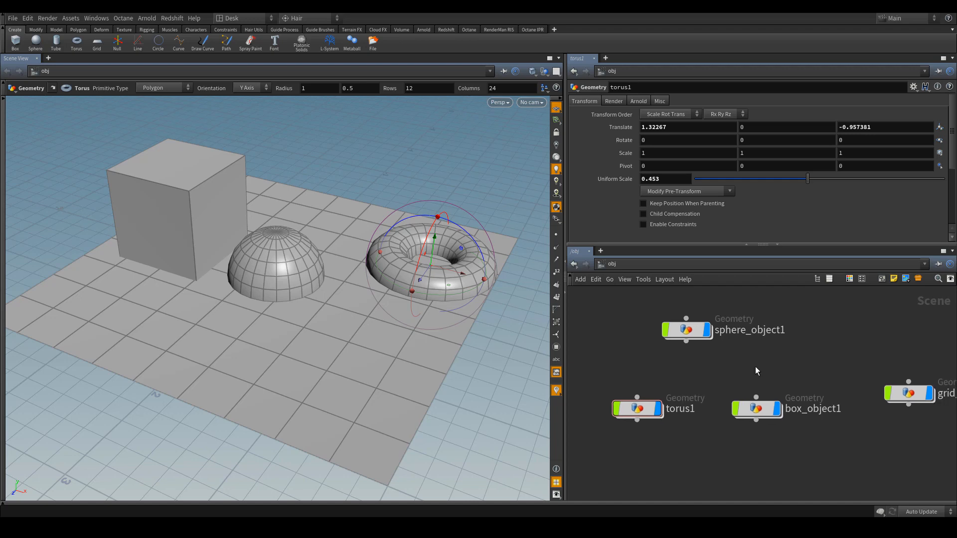
mouse_move(664, 330)
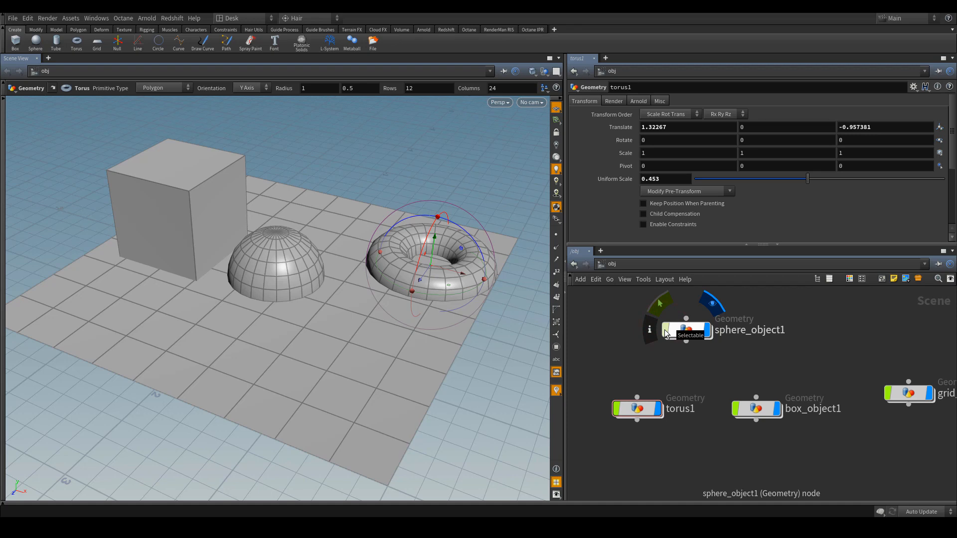
click(666, 329)
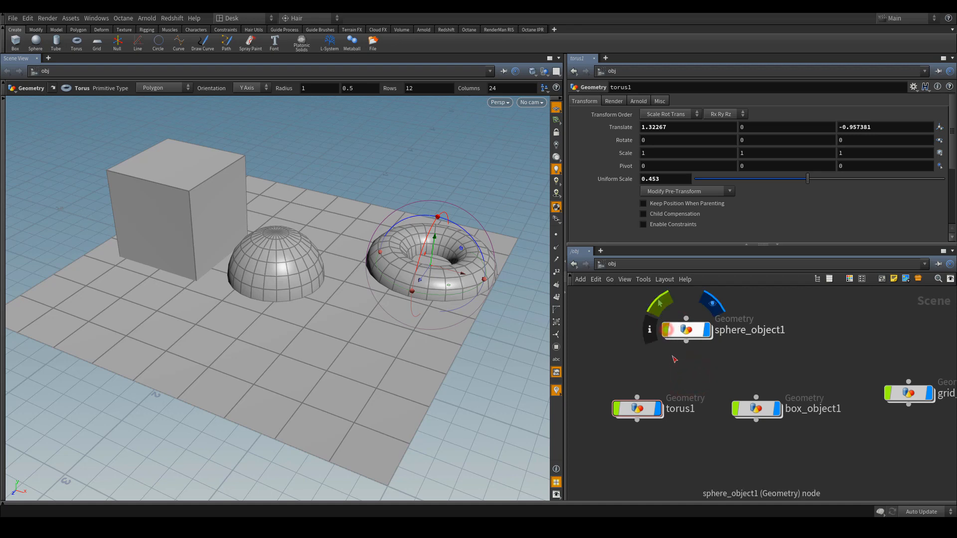
scroll(674, 360, up, 4)
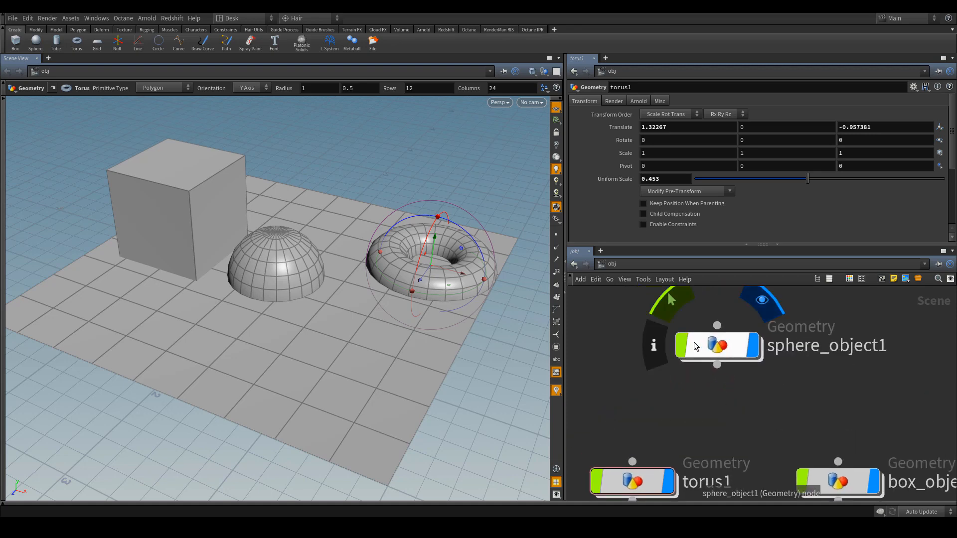
click(758, 344)
click(758, 344)
click(758, 344)
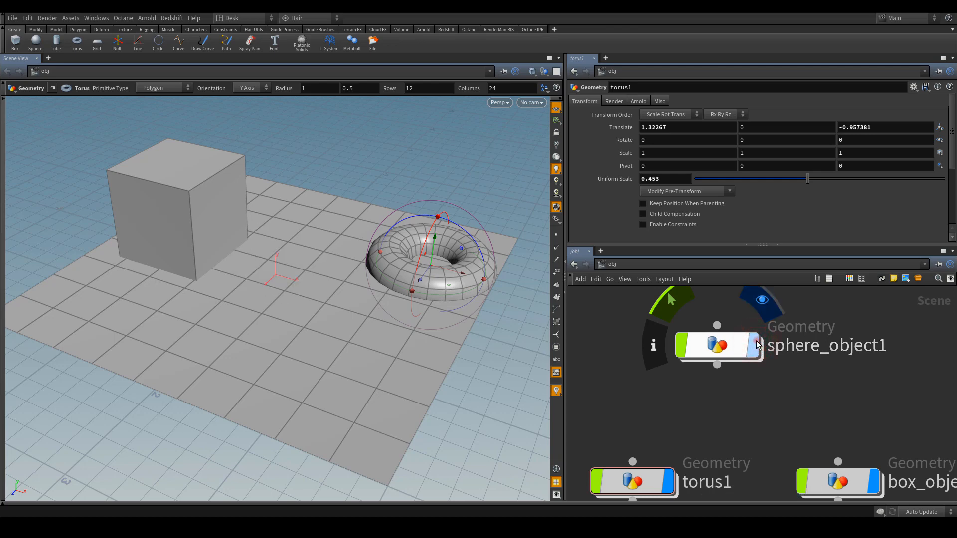
click(758, 344)
Turn off sphere_object1's selectable flag and try picking the sphere, torus and box in the viewport
click(682, 345)
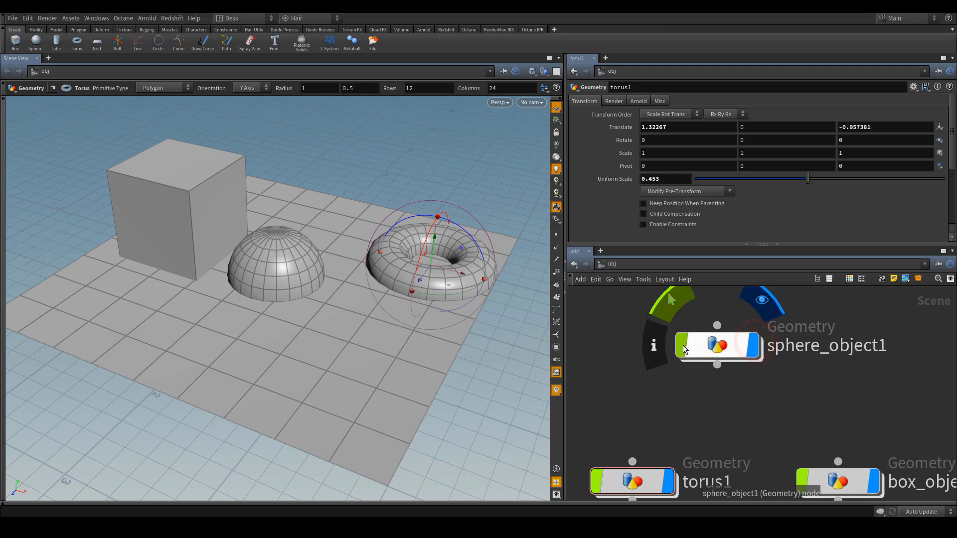
click(778, 417)
click(264, 258)
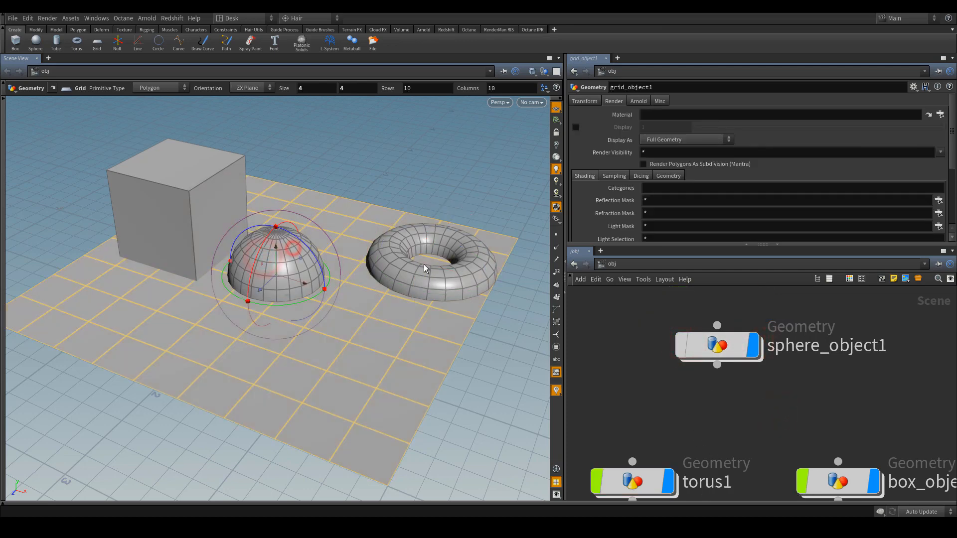
click(424, 265)
click(188, 207)
click(258, 268)
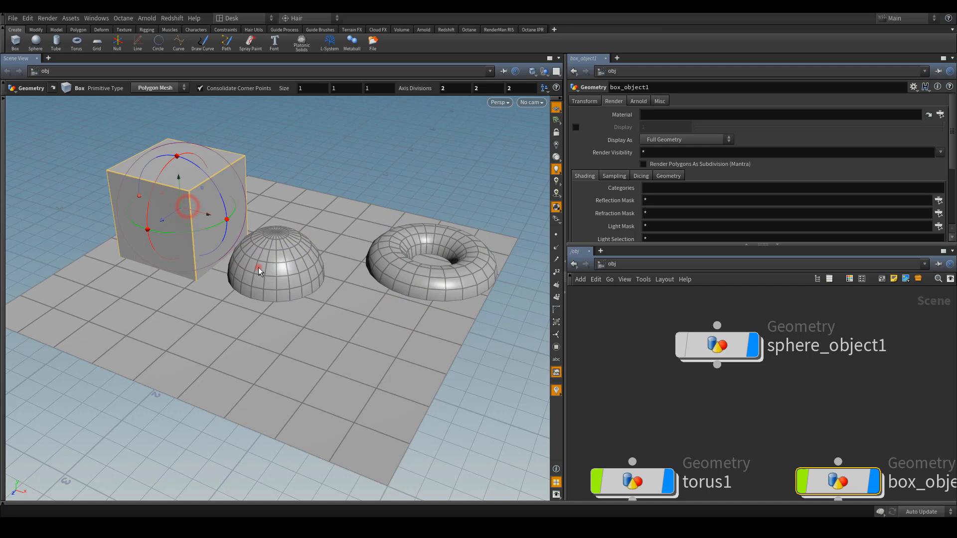
click(301, 385)
Select sphere_object1 in the network, re-enable its selectable flag and toggle its display off and on
click(722, 348)
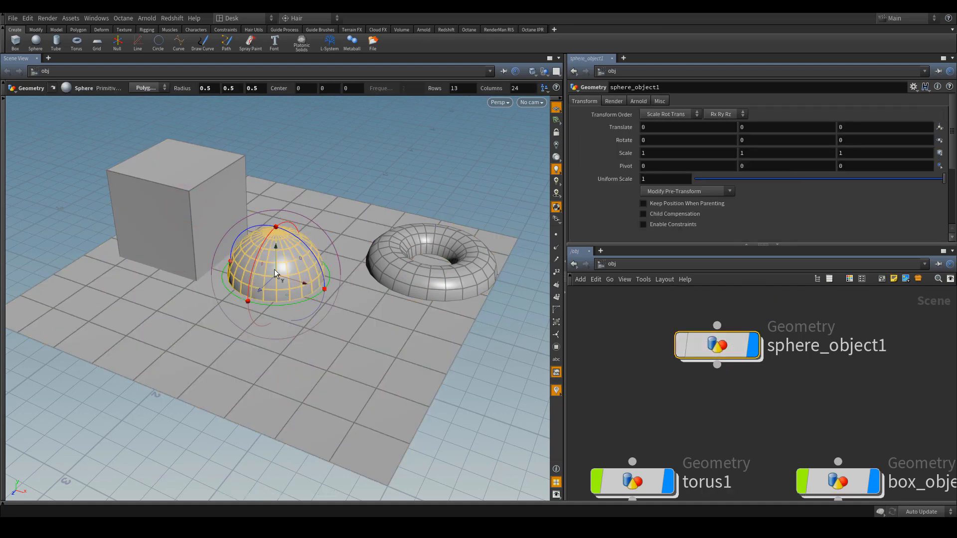
click(686, 342)
drag(765, 387, 789, 420)
mouse_move(758, 349)
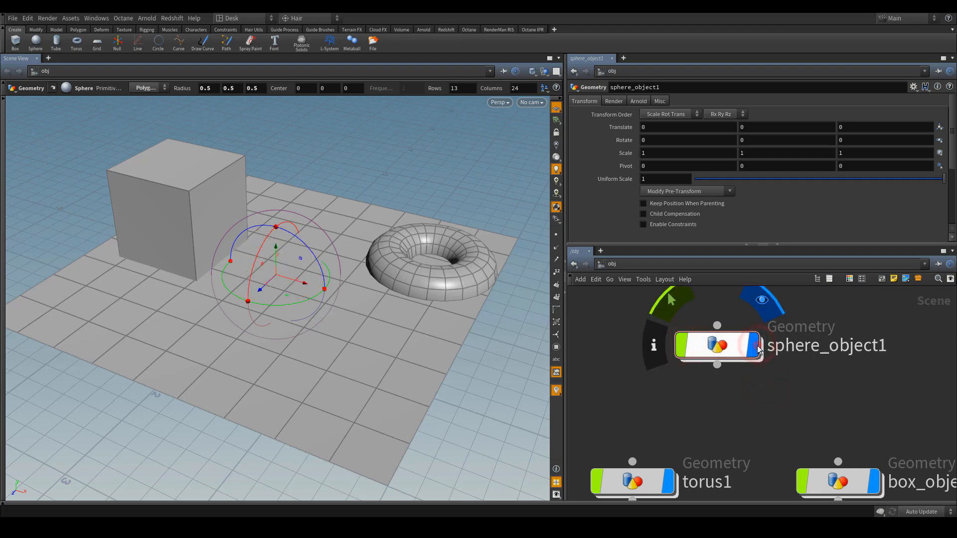
scroll(701, 390, down, 3)
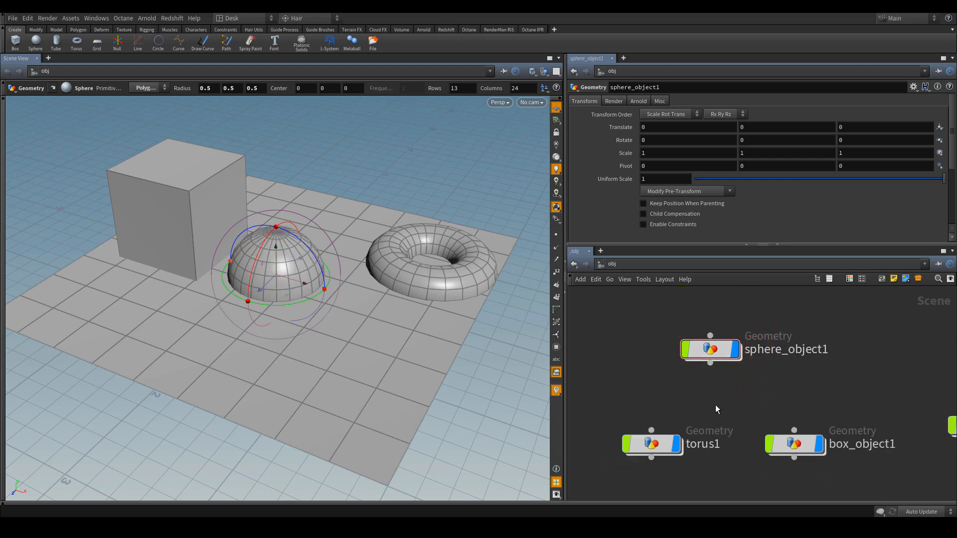
Move box_object1 slightly closer to torus1 and parent both nodes to sphere_object1 by wiring its output to their inputs
drag(797, 431, 789, 430)
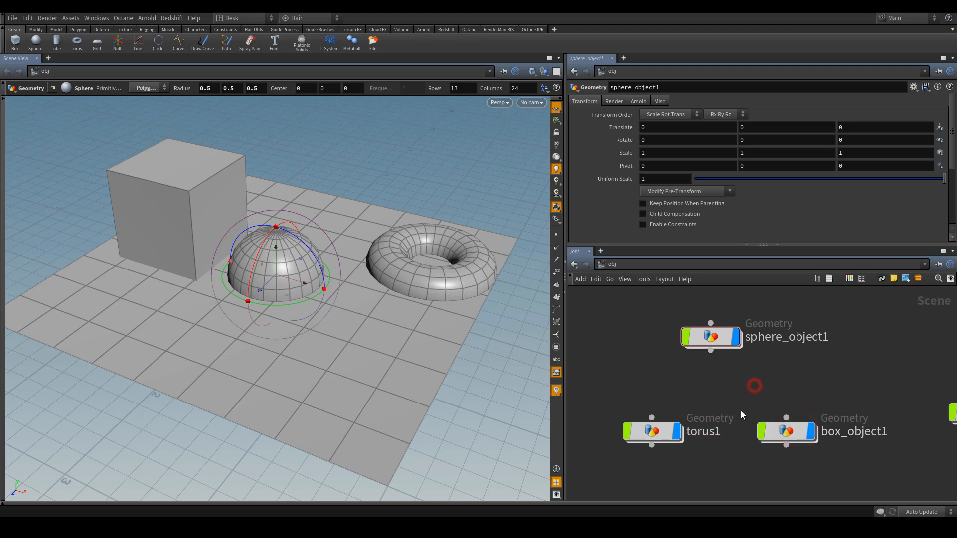
click(710, 352)
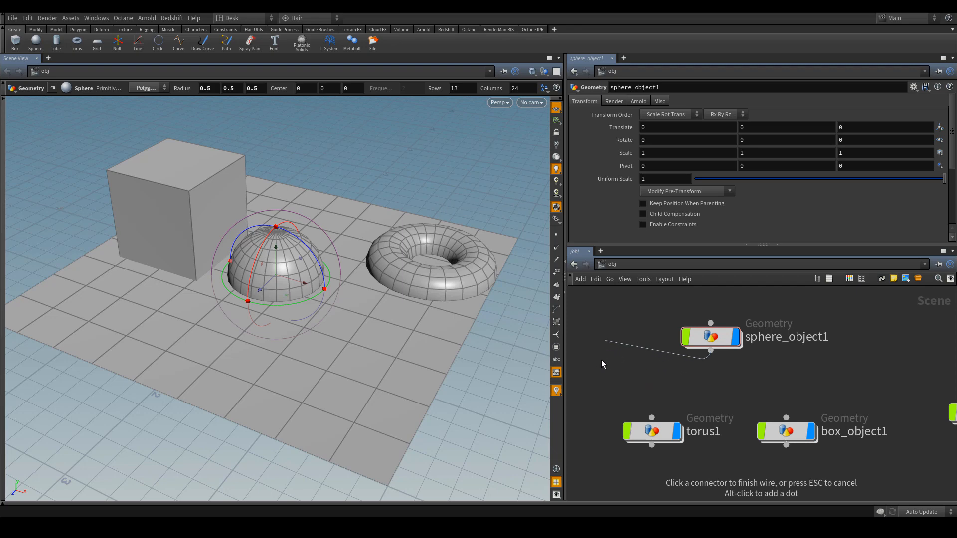
click(652, 419)
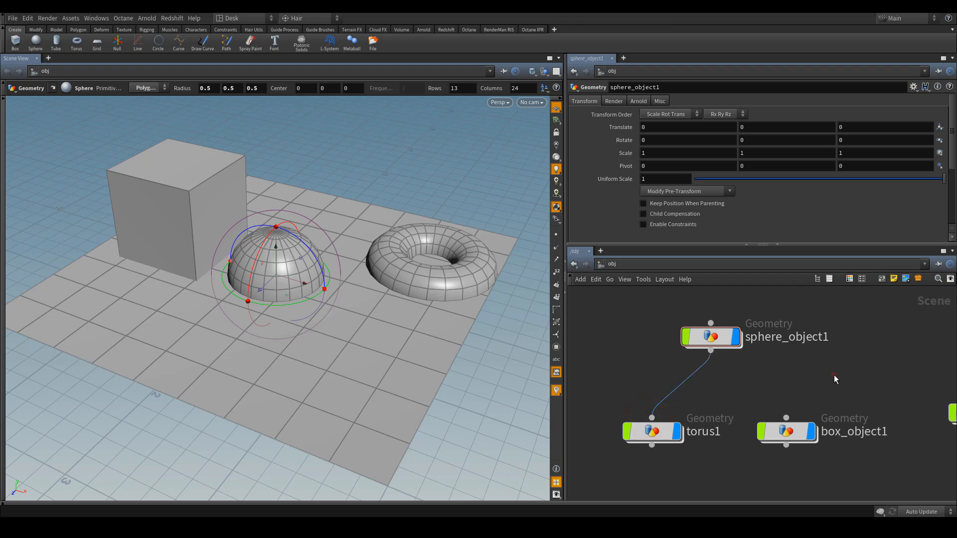
click(710, 350)
click(796, 400)
mouse_move(838, 436)
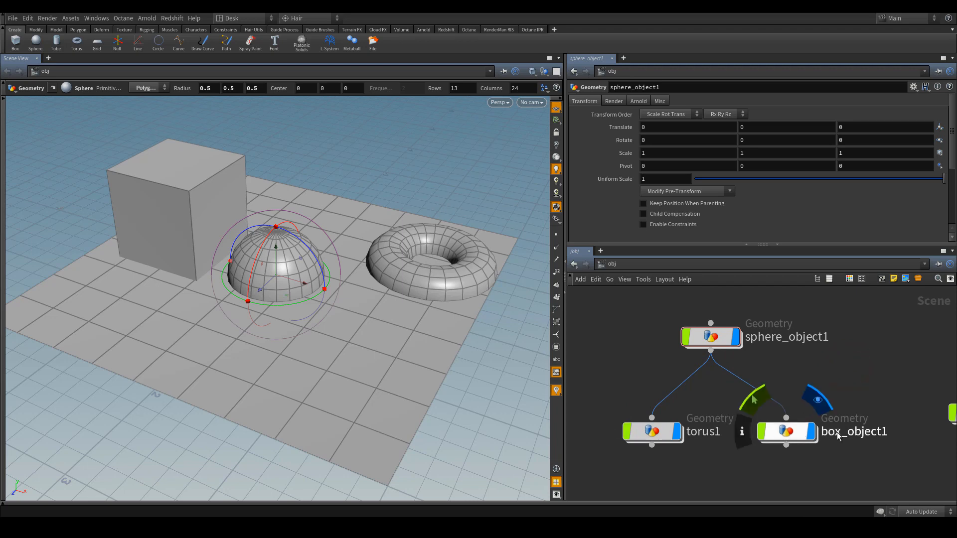
Rotate sphere_object1 about 12.9 degrees around Y and raise it to about 0.38 in Y together with its children
drag(660, 320, 748, 357)
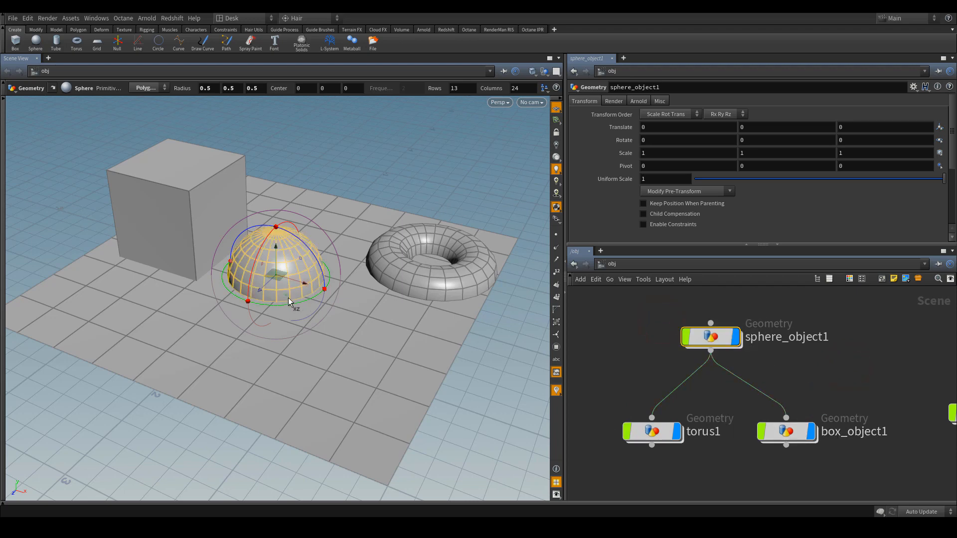
mouse_move(292, 304)
mouse_down()
mouse_move(336, 291)
mouse_move(235, 308)
mouse_move(344, 284)
mouse_move(297, 296)
mouse_up()
key(t)
drag(277, 255, 295, 214)
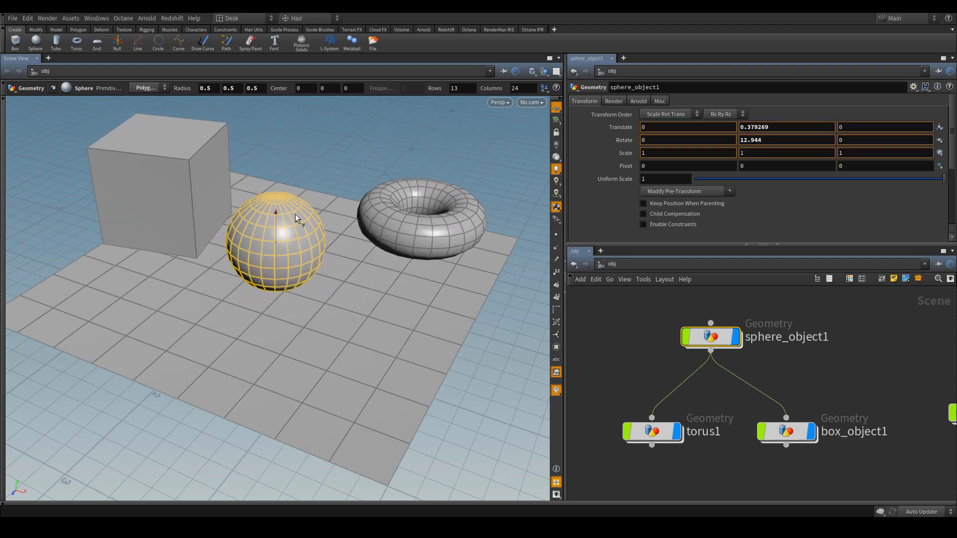
key(r)
Disconnect torus1 and box_object1 from sphere_object1, and undo both disconnections and the sphere's vertical move
drag(652, 417, 638, 358)
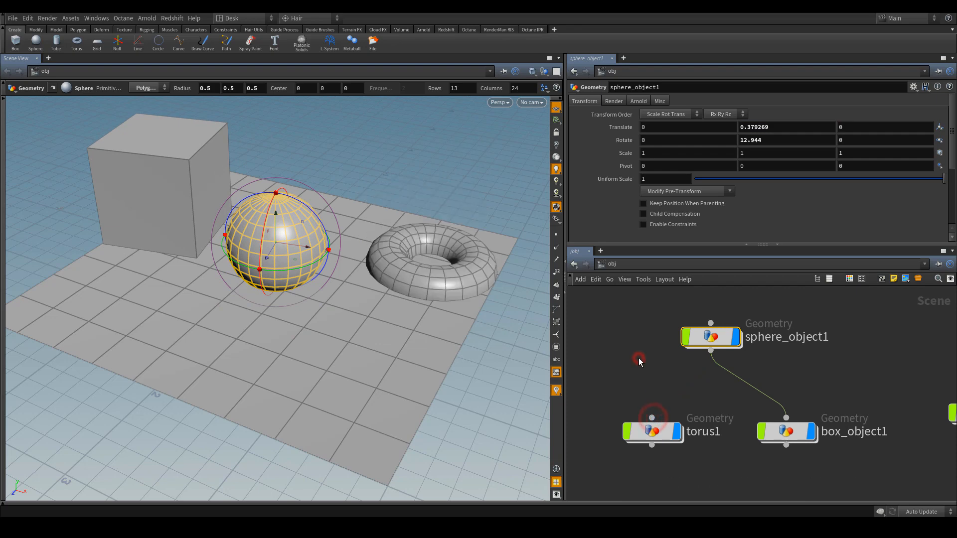
drag(786, 418, 823, 367)
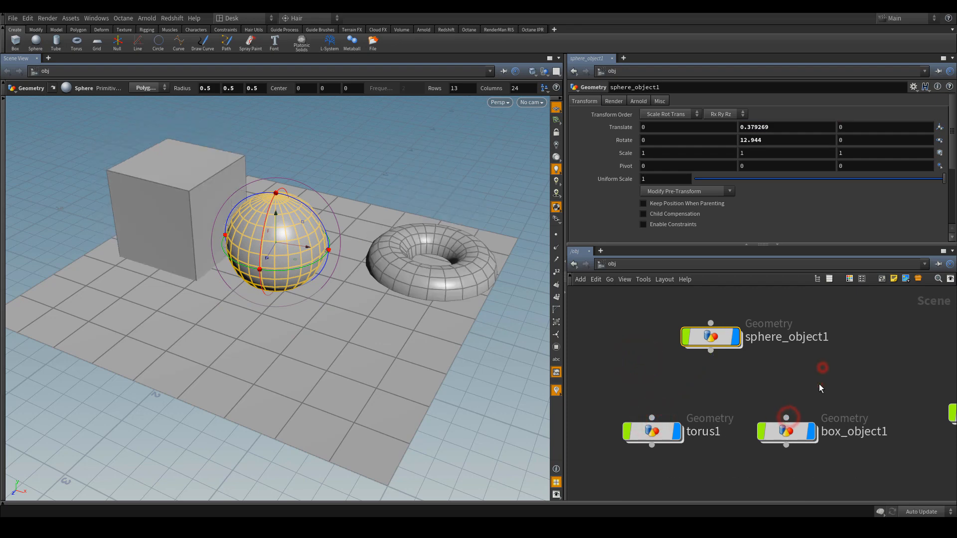
key(ctrl+z)
key(ctrl+z)
key(ctrl+z)
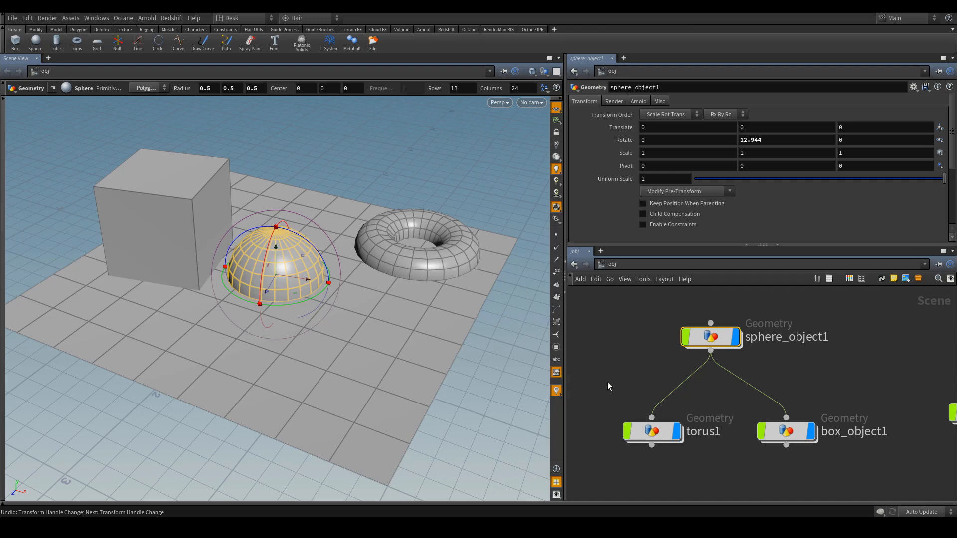
Cut the wires from sphere_object1 to torus1 and box_object1
key(y)
drag(643, 361, 713, 400)
mouse_move(823, 355)
mouse_down()
mouse_move(815, 373)
mouse_move(731, 405)
mouse_up()
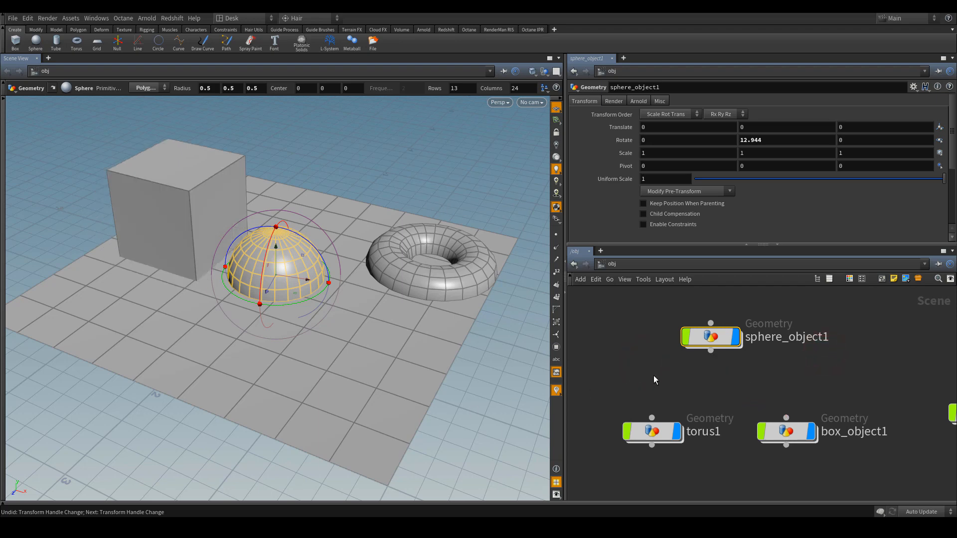
Reposition the sphere_object1 and grid_object1 nodes closer to the others and widen the network pane
scroll(632, 376, down, 3)
click(808, 297)
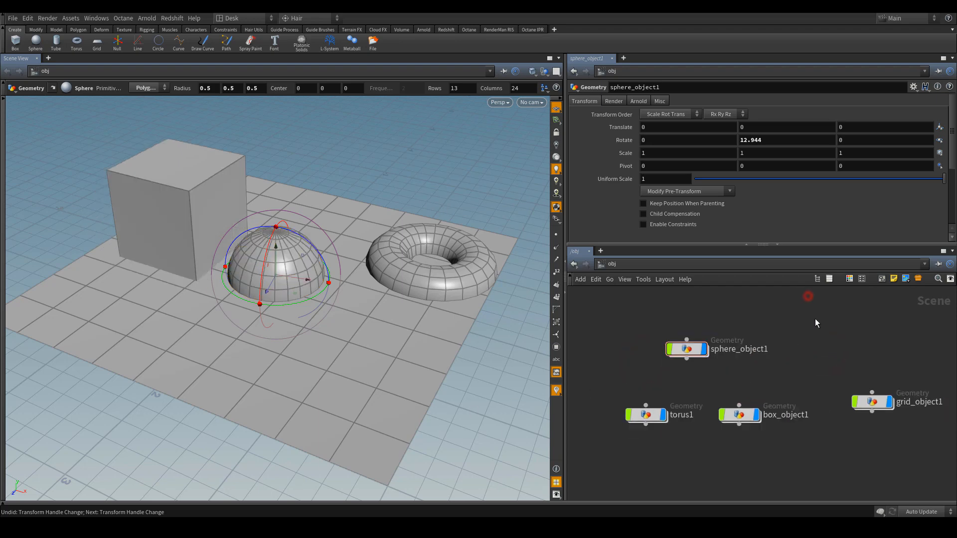
drag(694, 352, 719, 340)
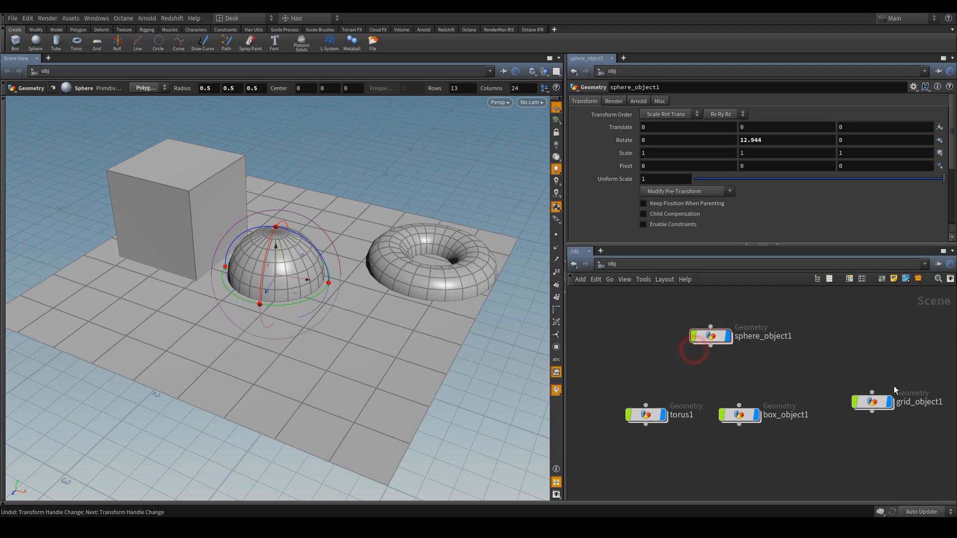
drag(881, 402, 859, 381)
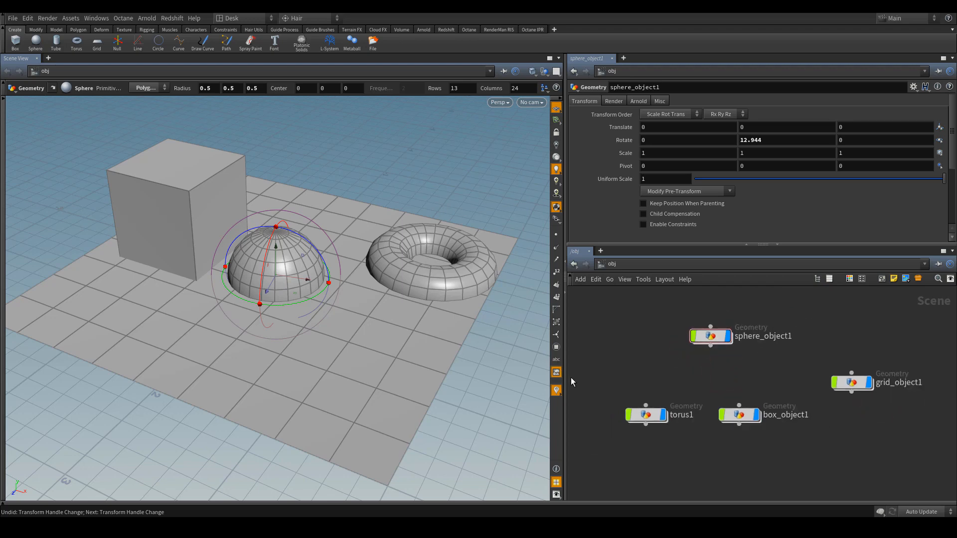
drag(564, 375, 502, 379)
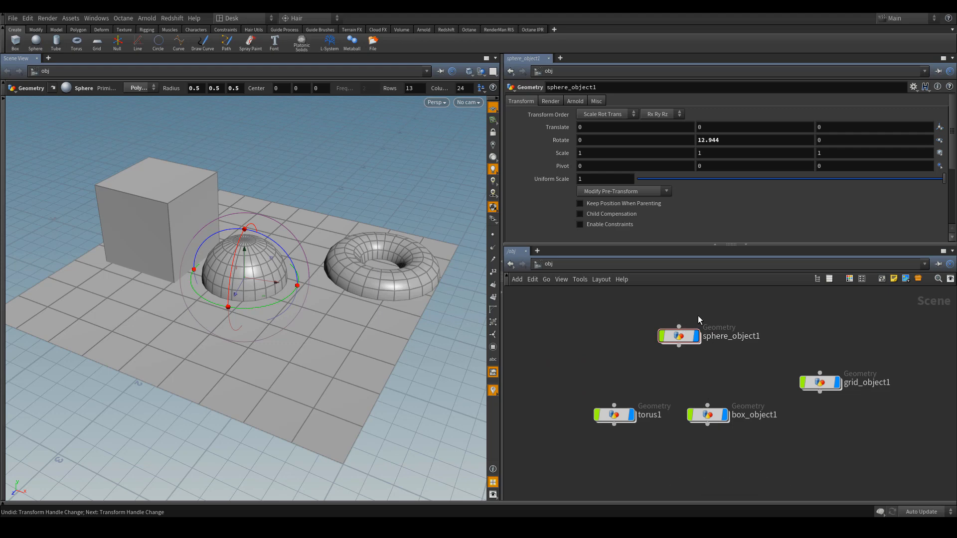
Lay out all four object nodes automatically in the network
drag(577, 318, 865, 450)
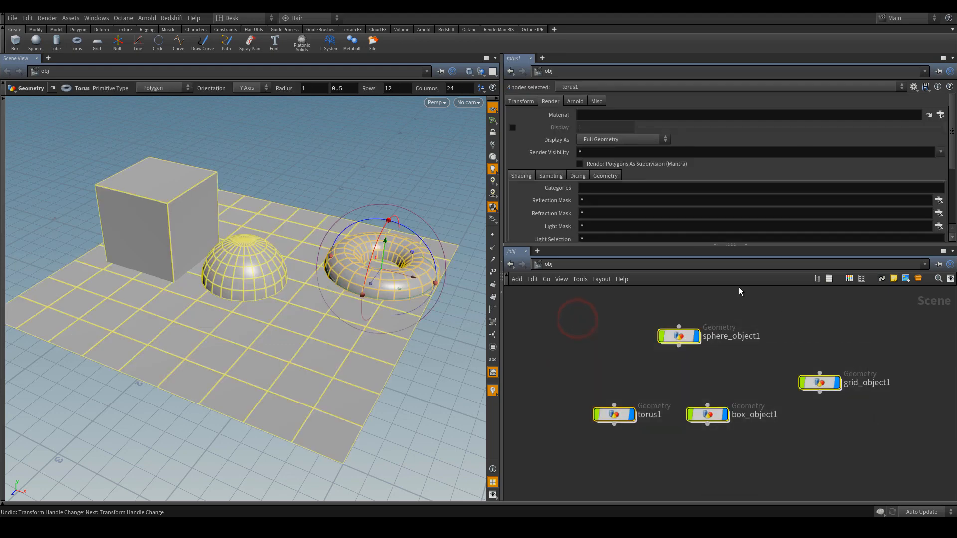
click(801, 300)
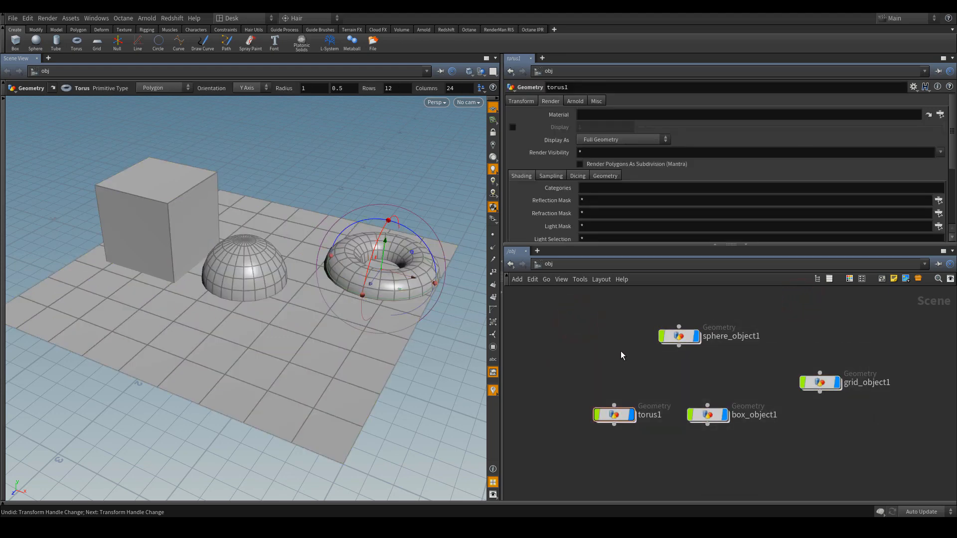
key(l)
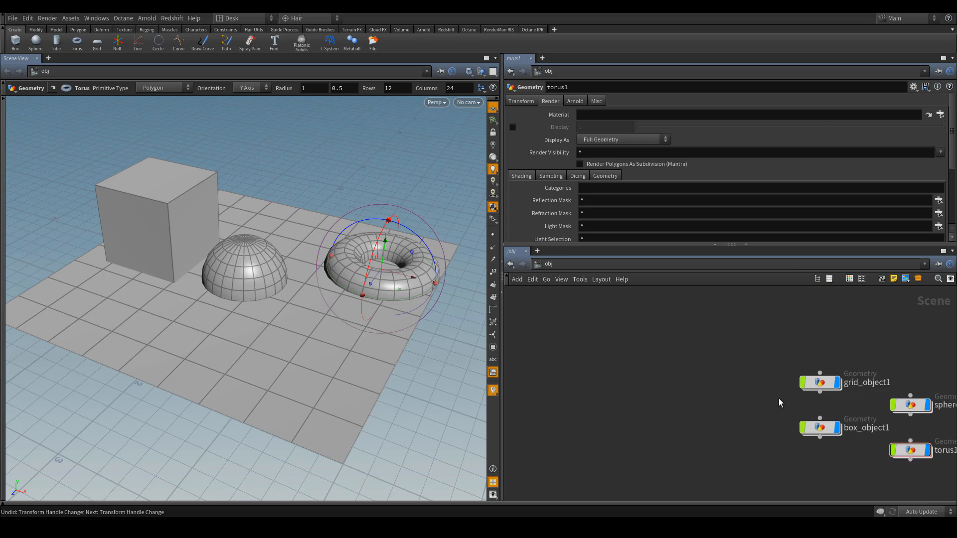
middle_drag(768, 398, 641, 359)
scroll(613, 415, down, 1)
scroll(613, 414, up, 3)
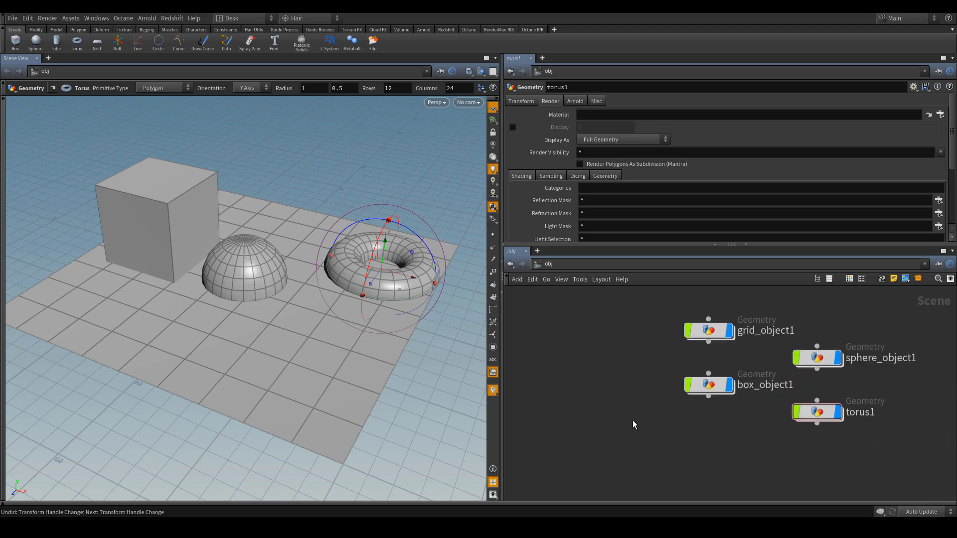
Spread the nodes apart, moving sphere_object1 up and away from the group and torus1 further down
click(639, 414)
scroll(607, 379, down, 3)
drag(754, 367, 869, 302)
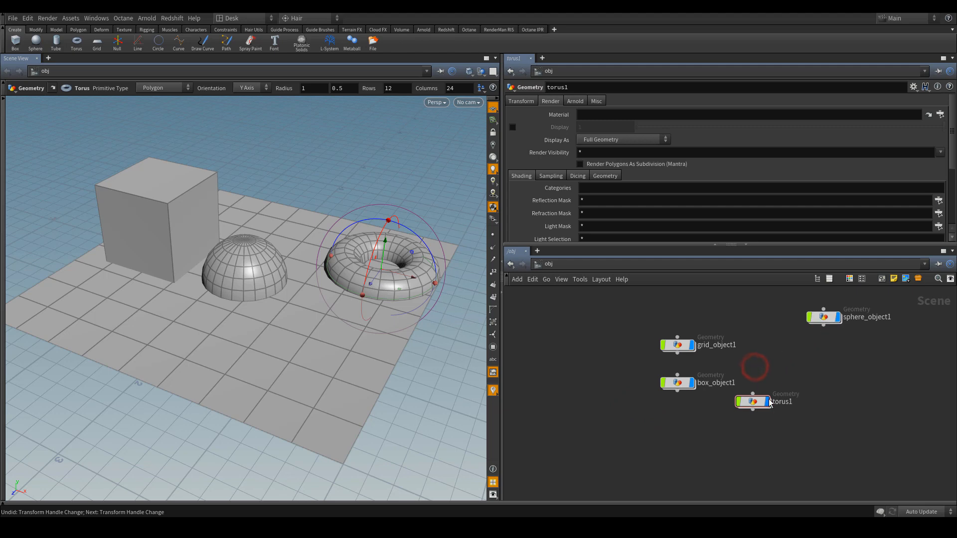
drag(764, 401, 765, 453)
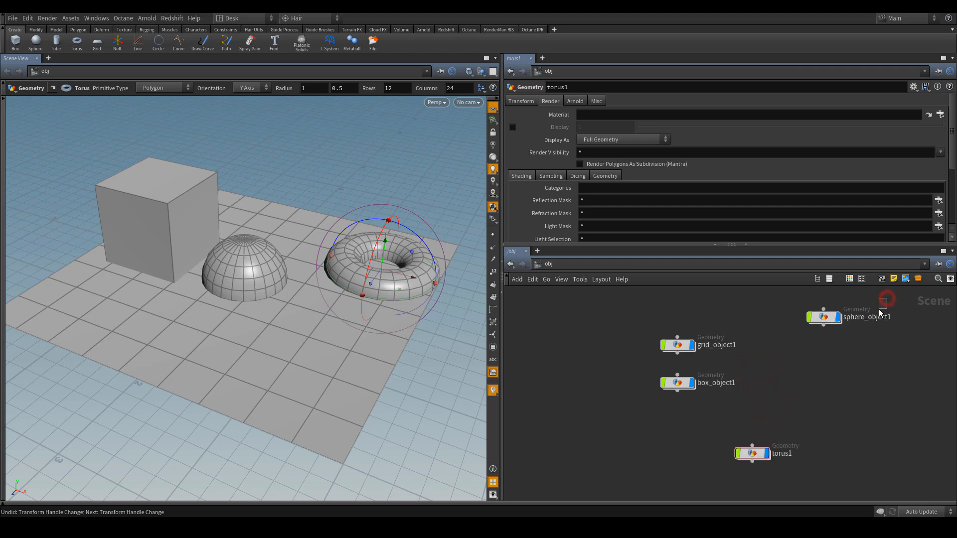
Lay out only the sphere_object1 and torus1 nodes automatically and move the pair closer to box_object1
drag(879, 299, 761, 493)
scroll(838, 425, down, 3)
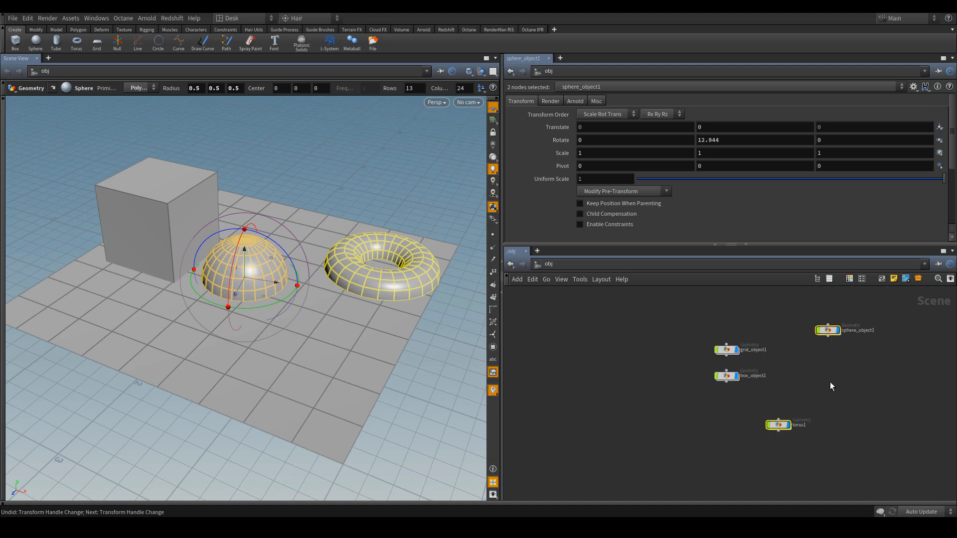
key(shift+l)
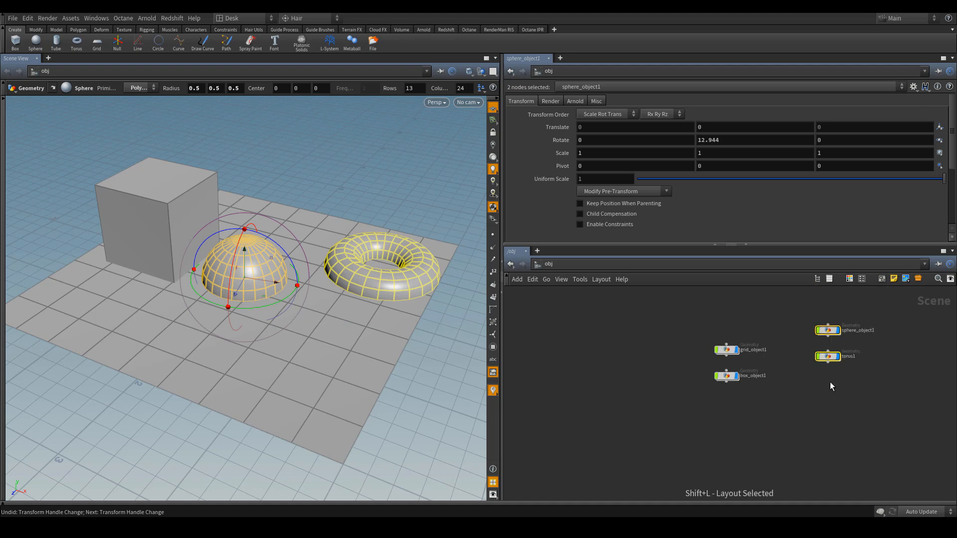
drag(836, 359, 797, 392)
scroll(788, 416, up, 4)
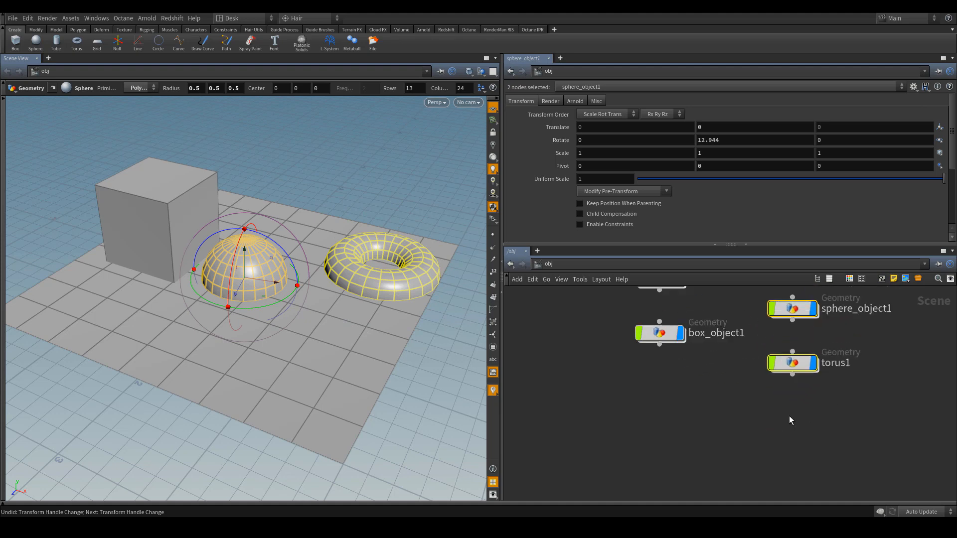
Show the node color palette and color the sphere_object1 node red
middle_drag(789, 423, 775, 463)
scroll(728, 414, down, 2)
click(755, 409)
click(813, 380)
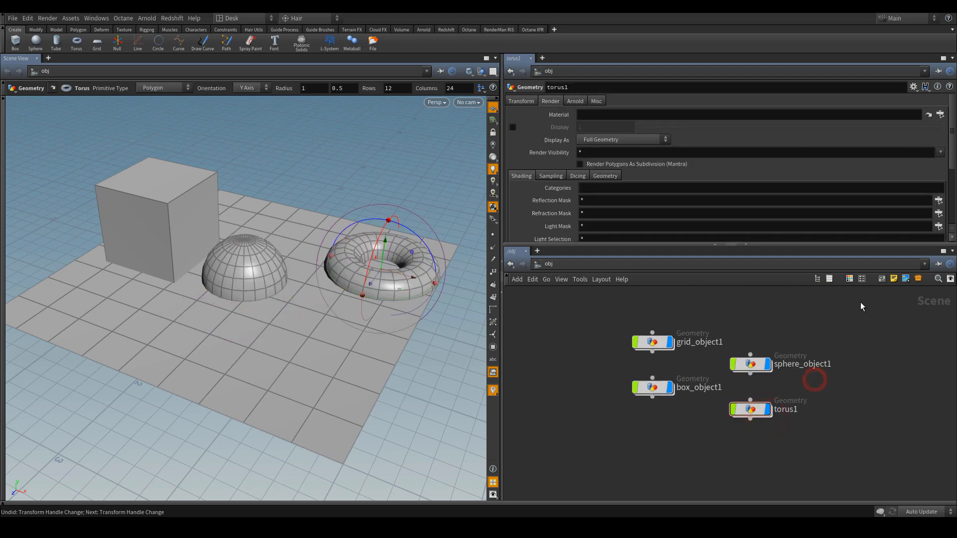
click(851, 279)
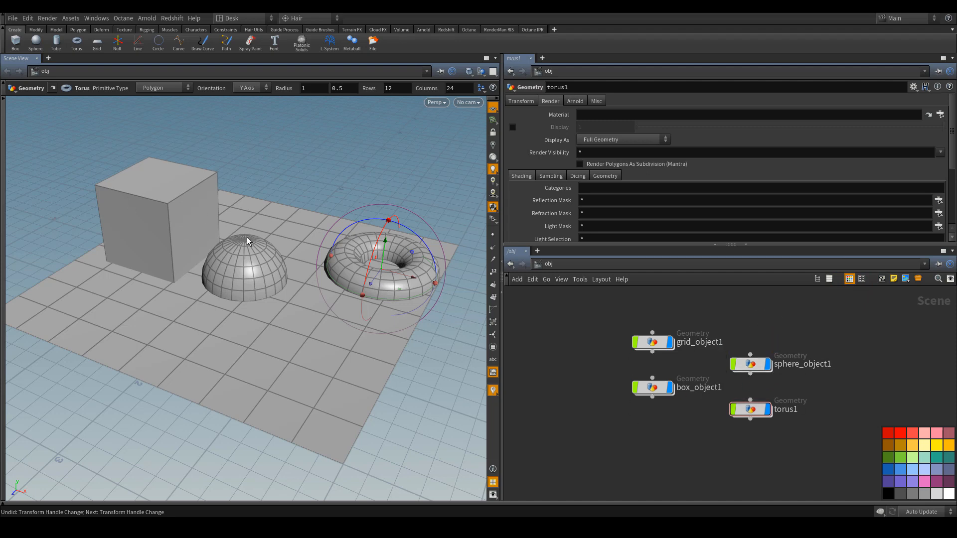
click(750, 364)
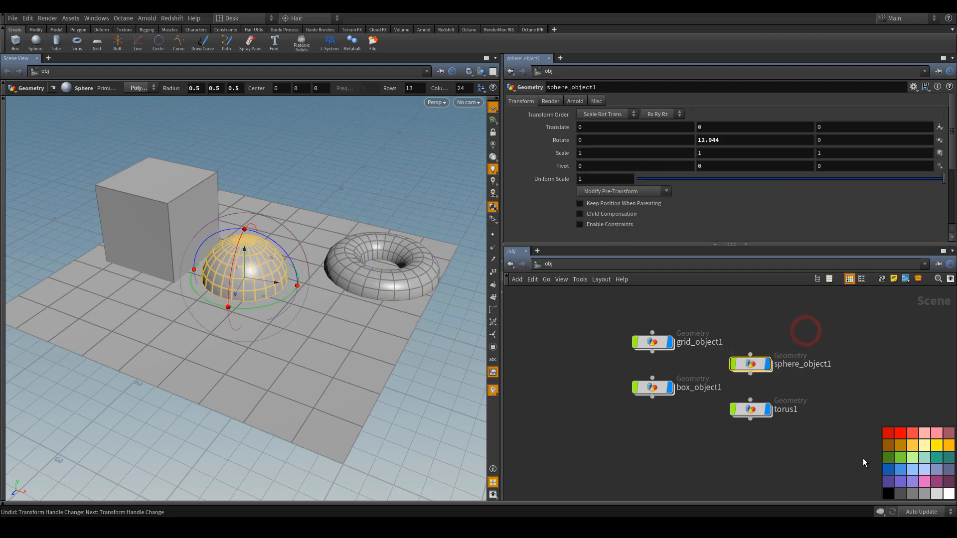
click(902, 433)
click(829, 429)
Recolor the sphere_object1 node white
scroll(655, 387, down, 5)
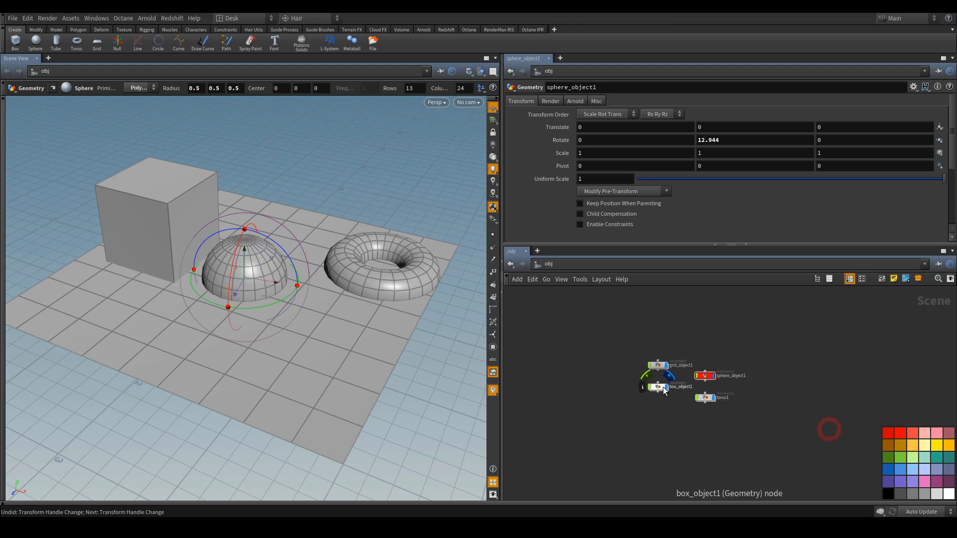
key(h)
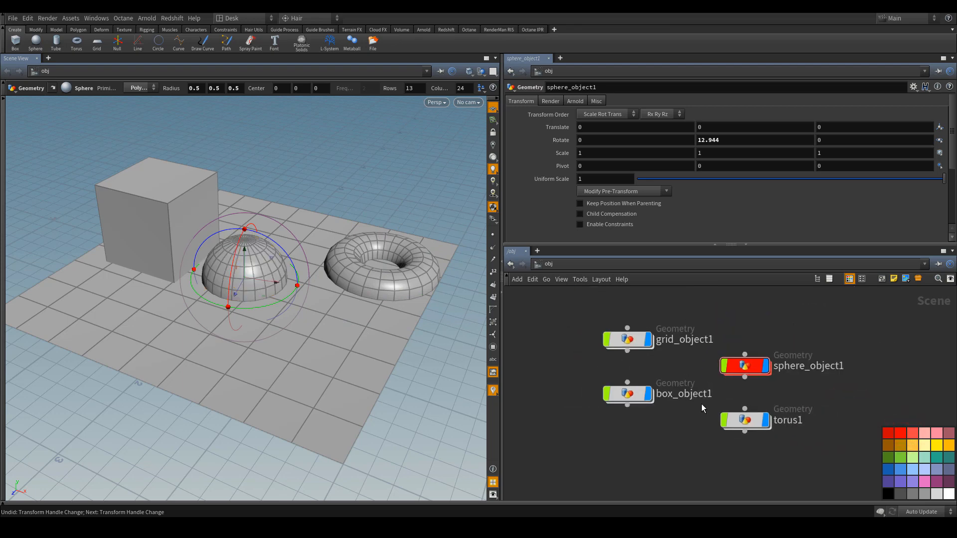
click(744, 366)
click(947, 494)
drag(890, 346, 898, 382)
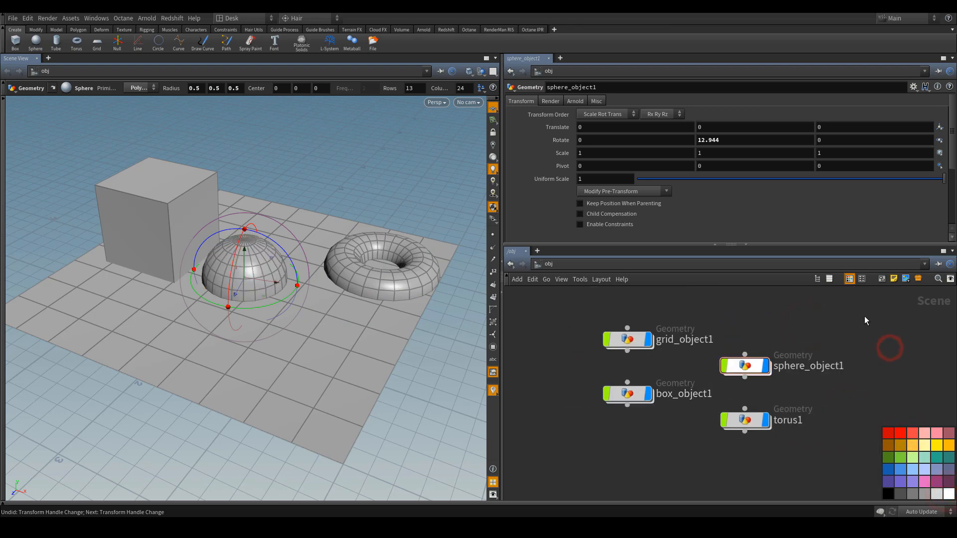
Enclose grid_object1 and box_object1 in a network box, then collapse and expand the box
drag(561, 303, 659, 439)
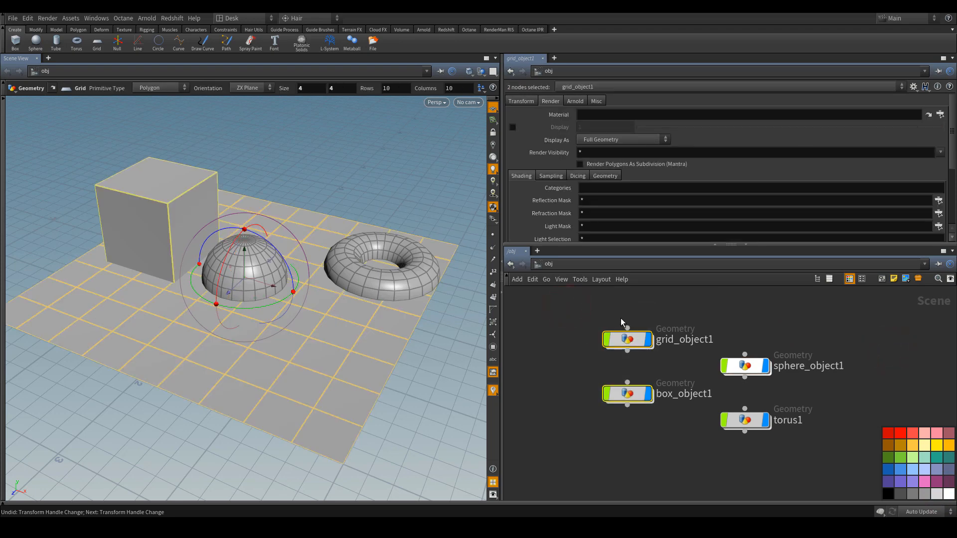
click(862, 280)
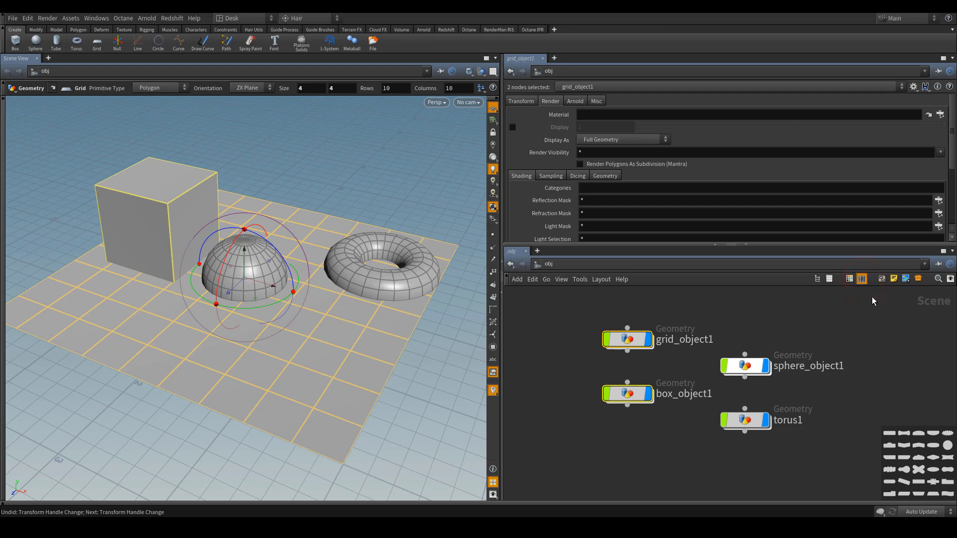
click(881, 279)
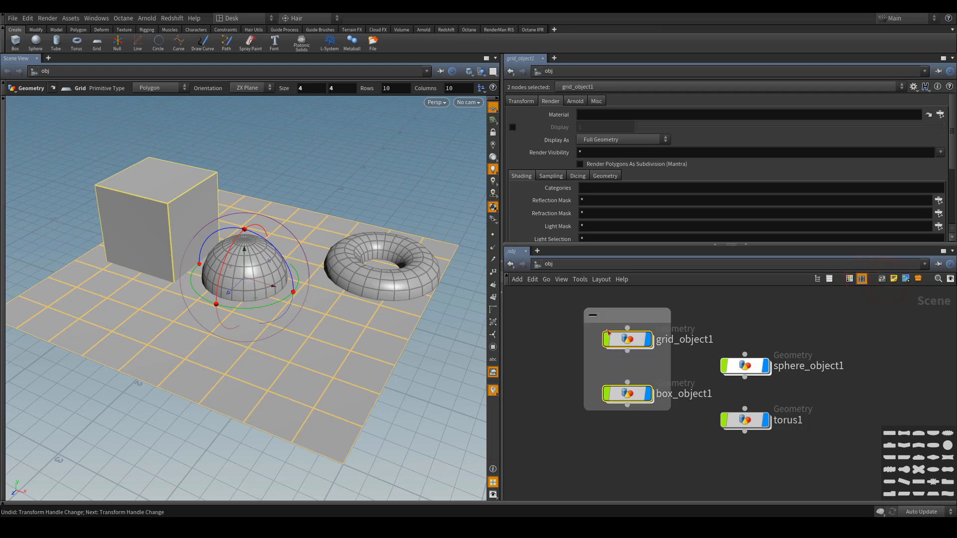
click(593, 316)
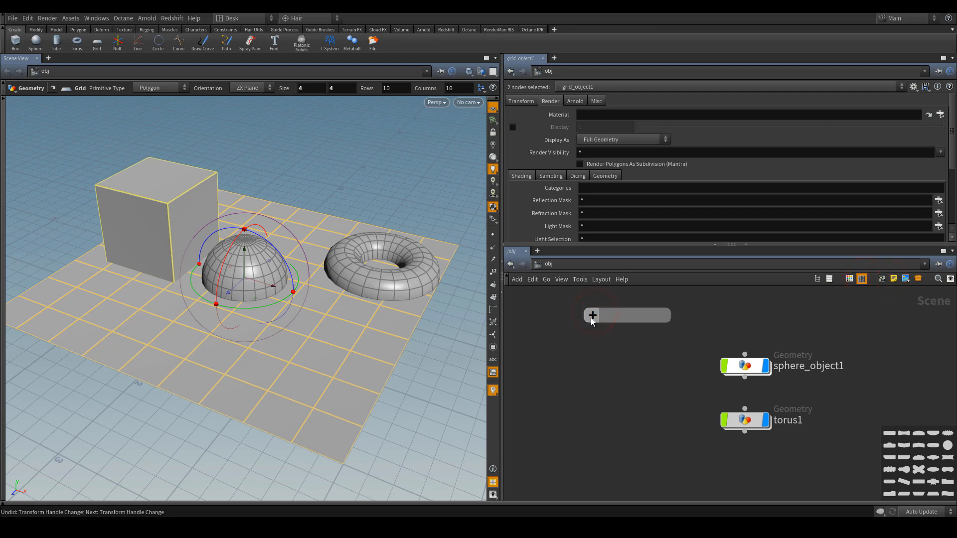
click(592, 316)
Title the network box "test", then collapse and expand it again
double_click(646, 315)
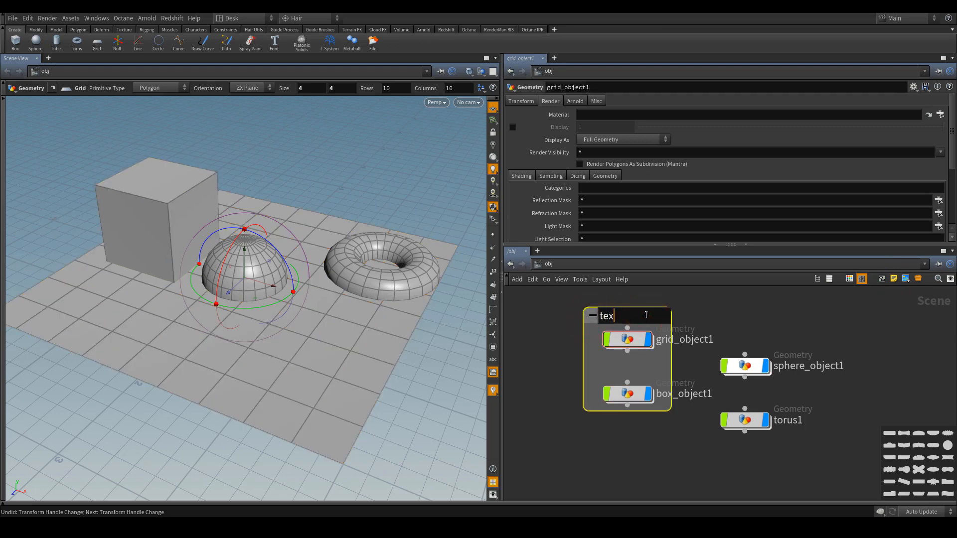
text(test)
key(Return)
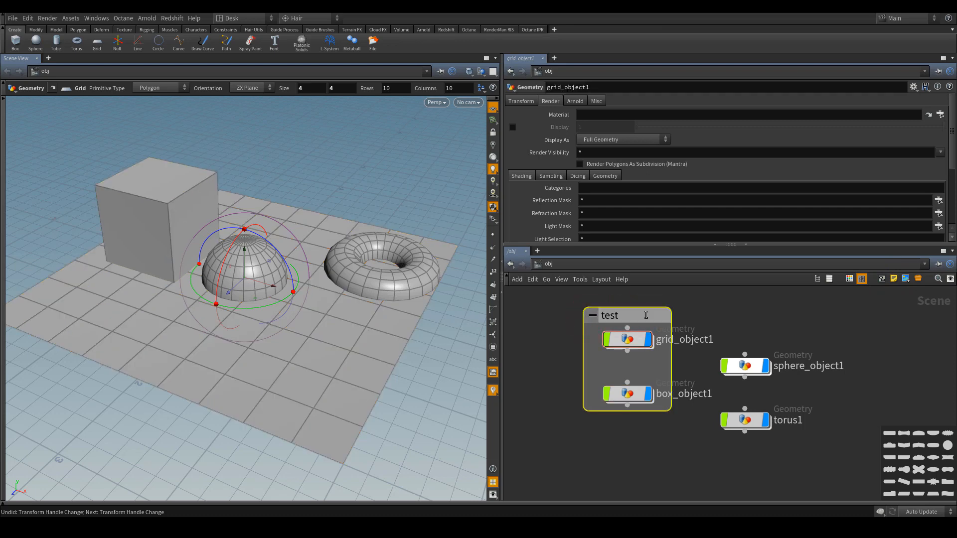
click(592, 316)
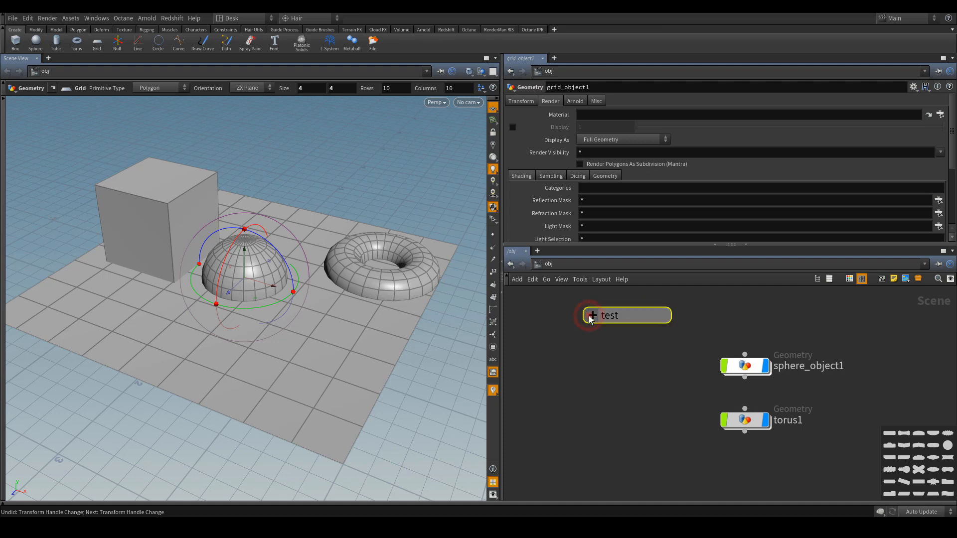
click(592, 315)
Delete the "test" network box while keeping its nodes, and hide the node shape palette
click(712, 305)
click(660, 315)
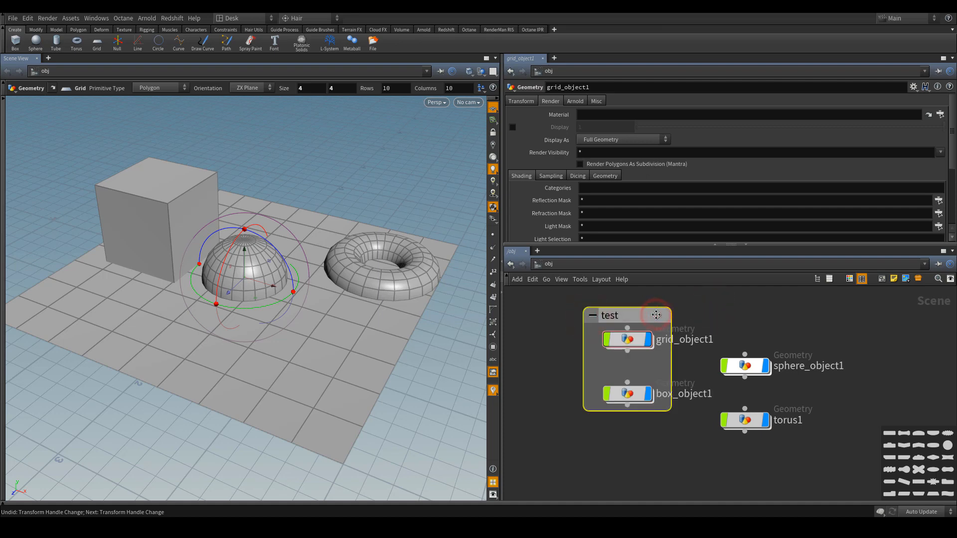
key(Delete)
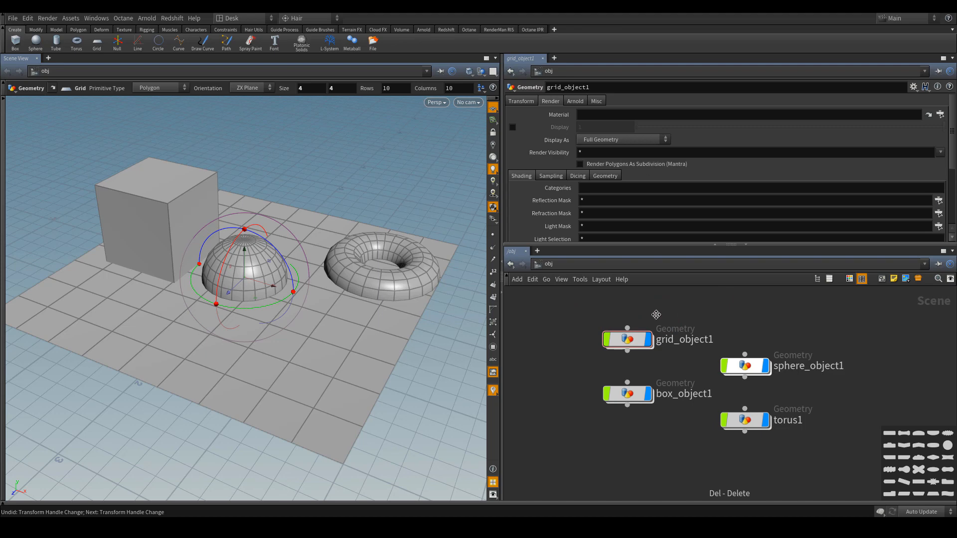
click(861, 279)
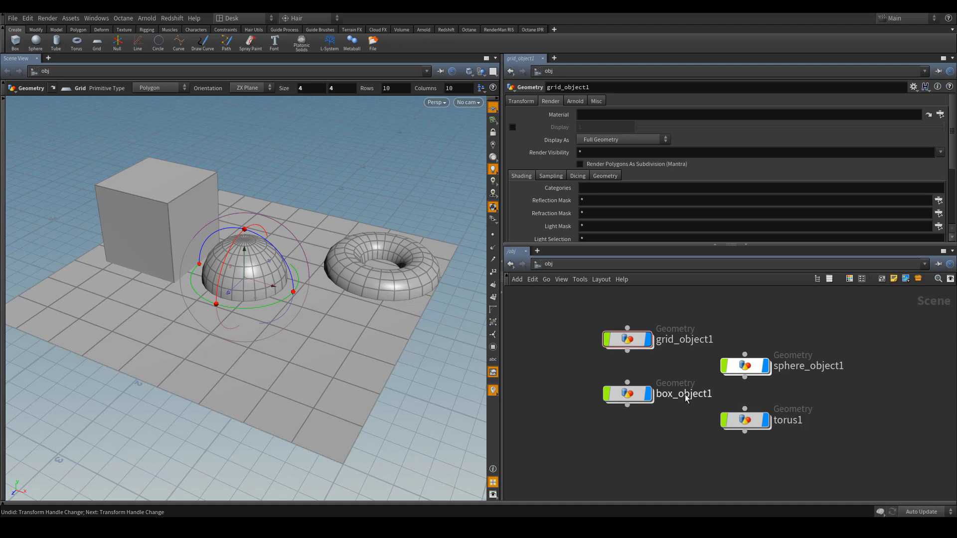
Show the node shape palette and change sphere_object1's shape to a circle, then to a flat ellipse
click(751, 365)
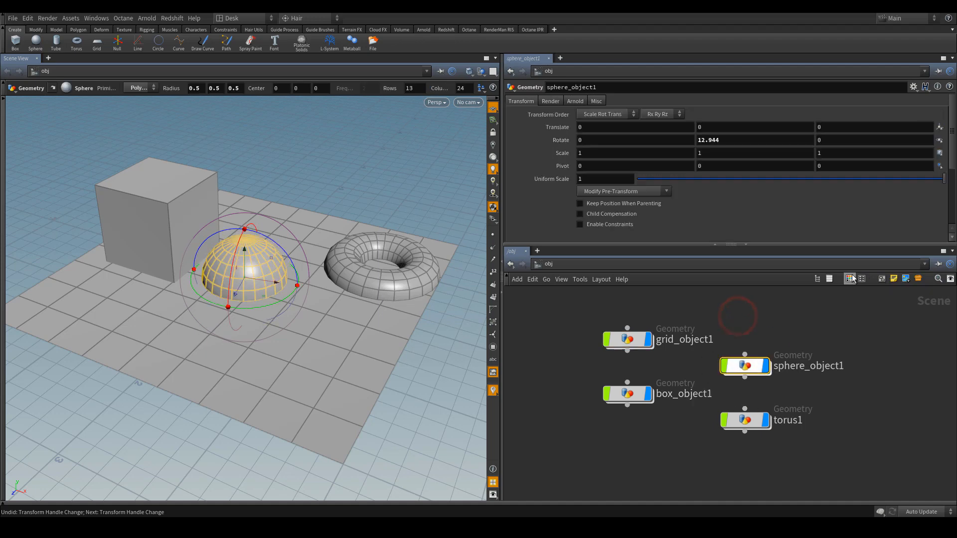
click(861, 279)
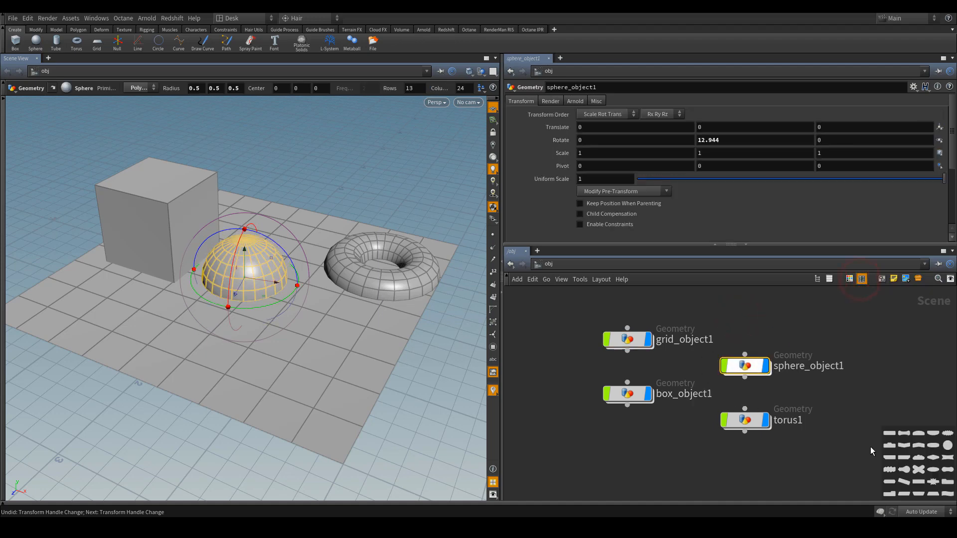
click(947, 446)
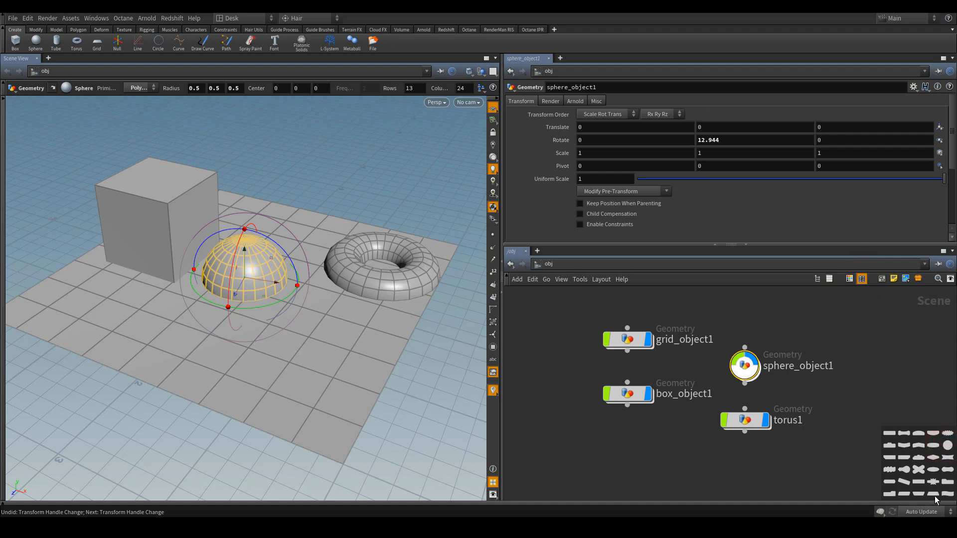
click(935, 471)
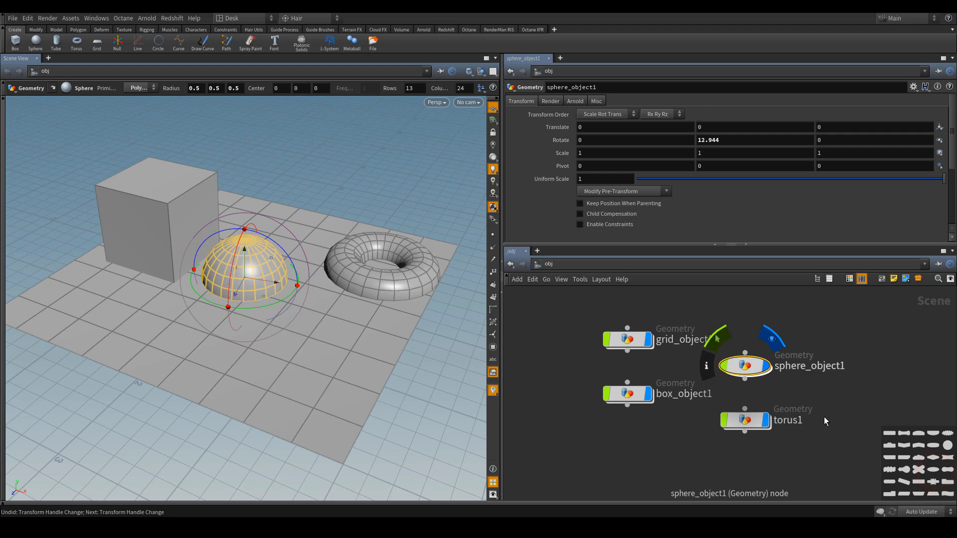
click(761, 372)
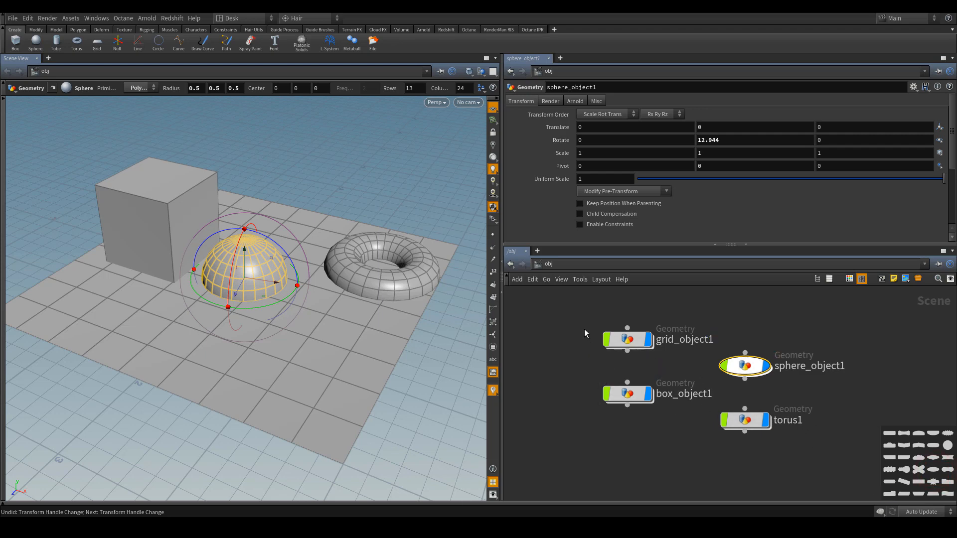
Give the grid_object1 node a starburst shape and hide the shape palette
drag(580, 326, 648, 365)
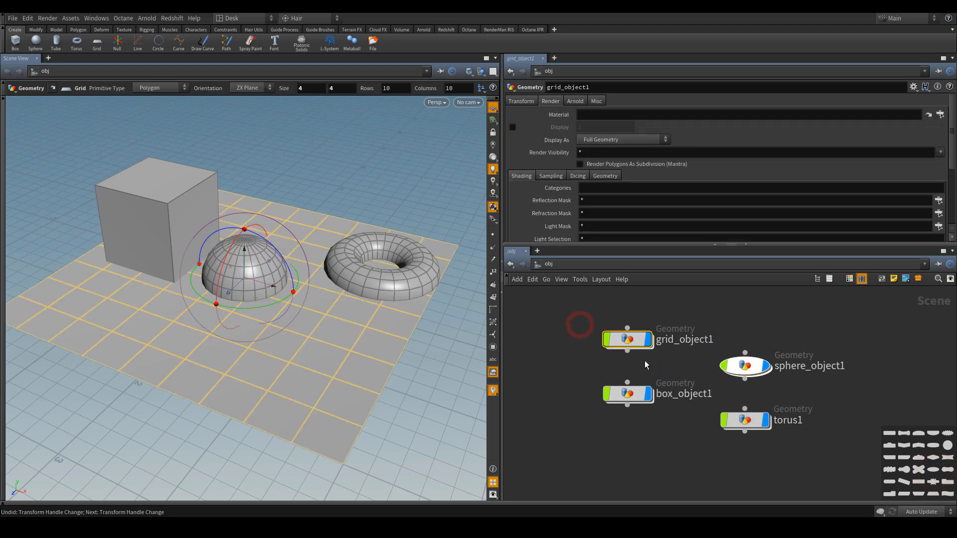
click(933, 482)
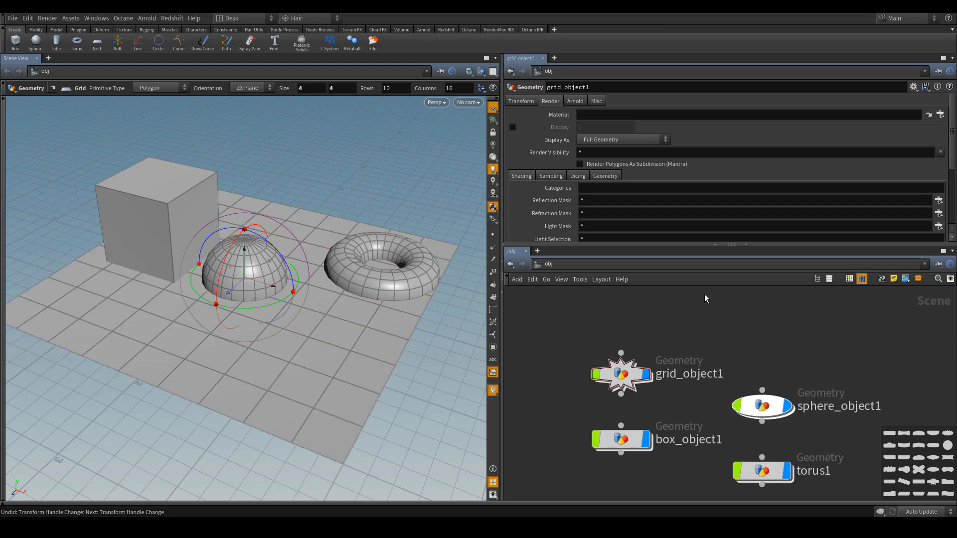
scroll(755, 331, down, 1)
click(860, 281)
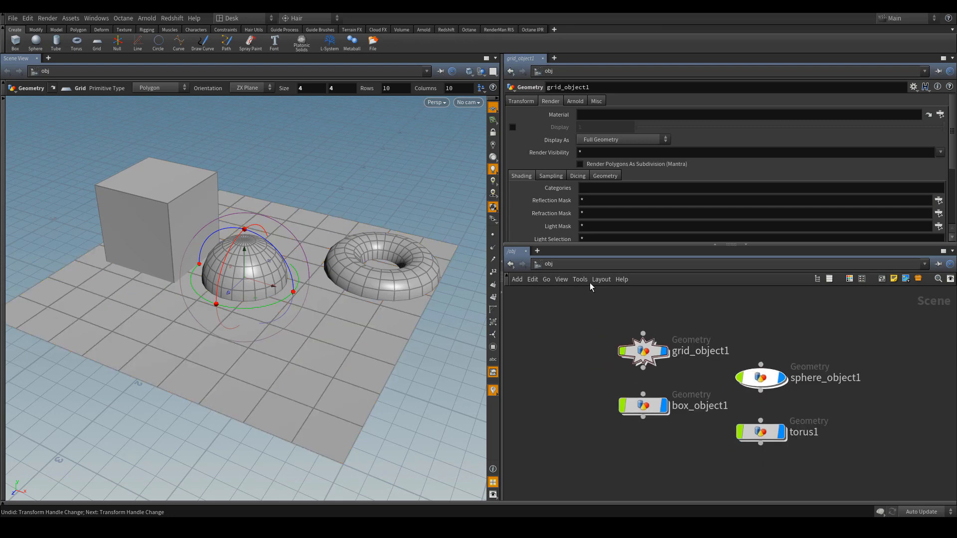
Switch the network to List mode and back to the node view
click(581, 279)
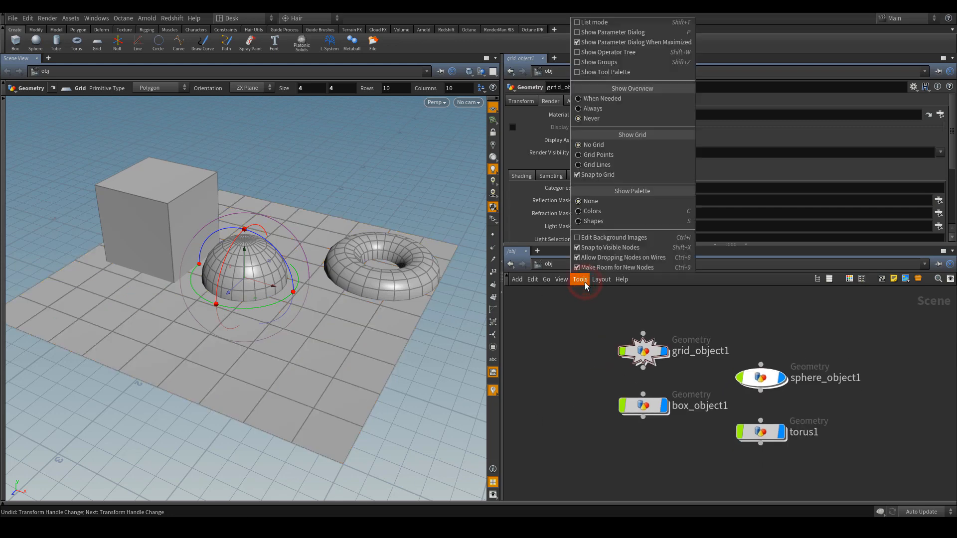
click(586, 22)
click(580, 279)
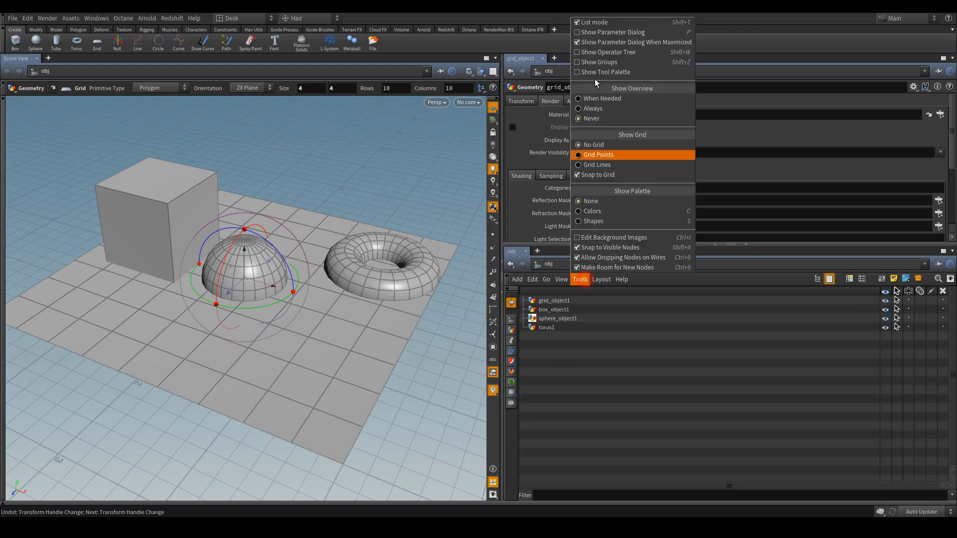
click(595, 24)
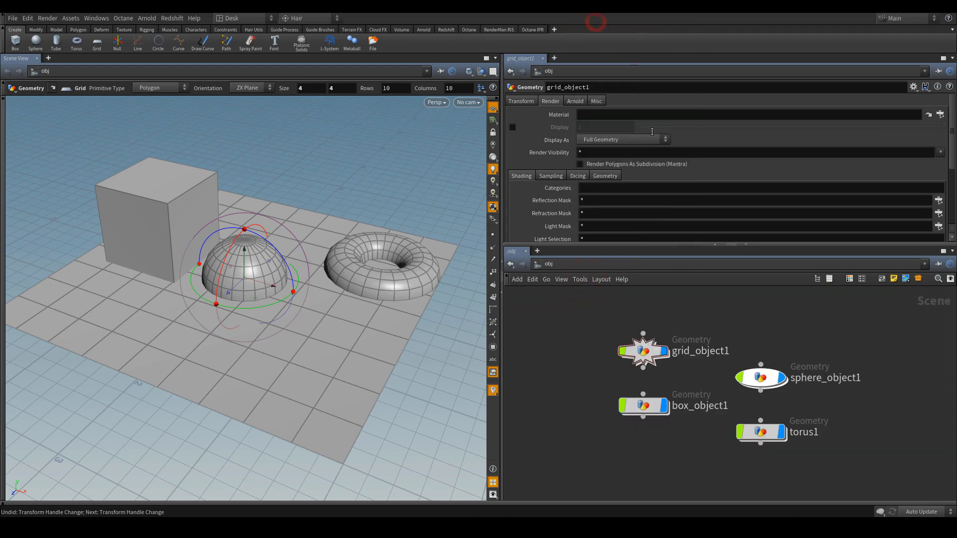
Maximize the network pane, toggle Show Parameter Dialog When Maximized off and back on, and restore the pane size
click(944, 251)
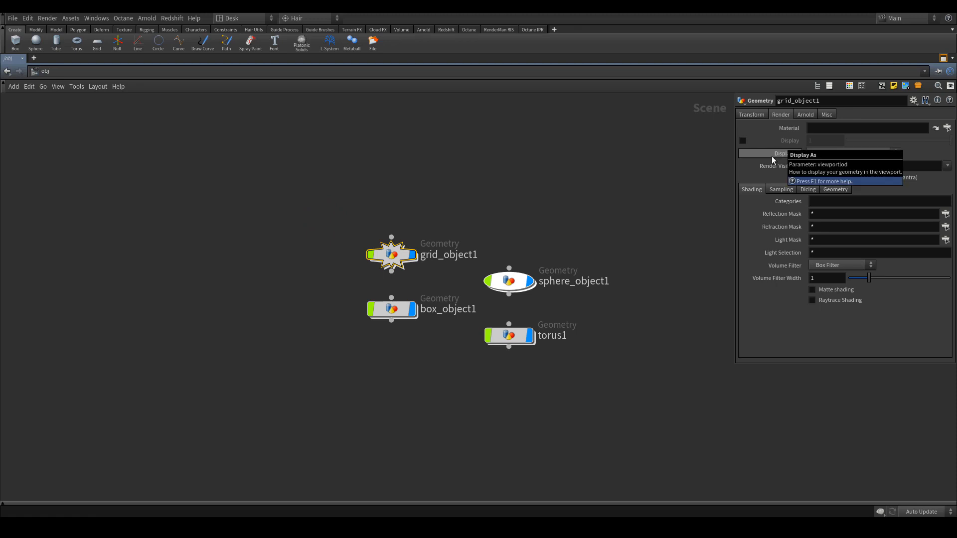
click(81, 86)
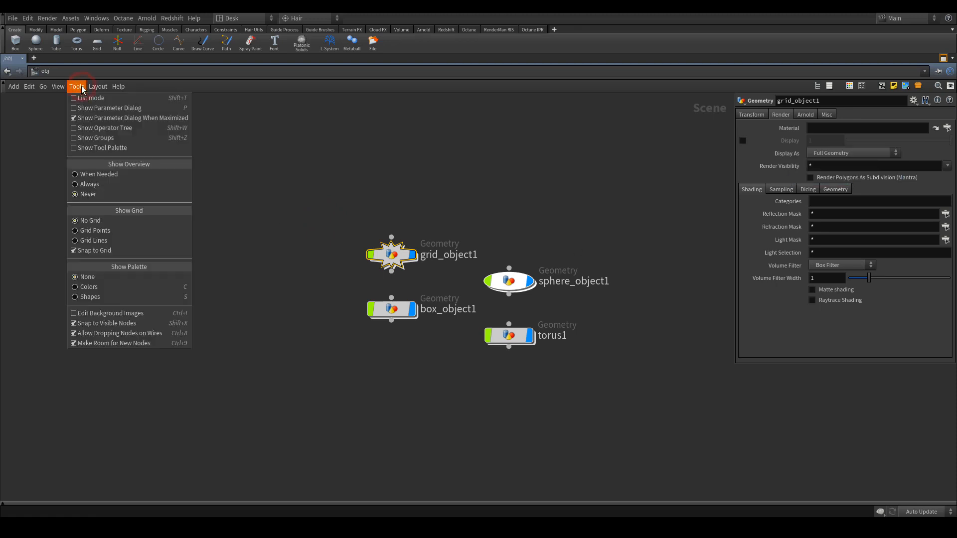
click(157, 118)
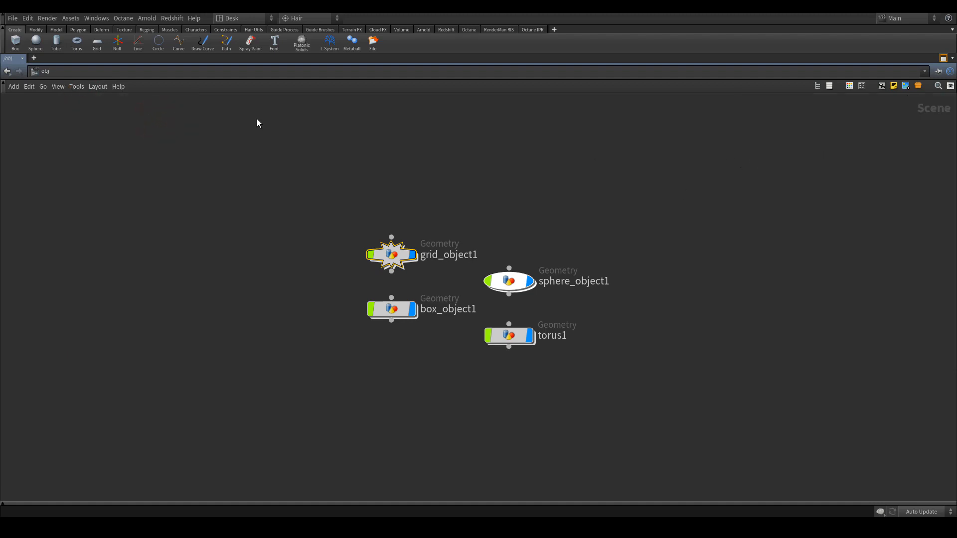
click(77, 86)
click(85, 115)
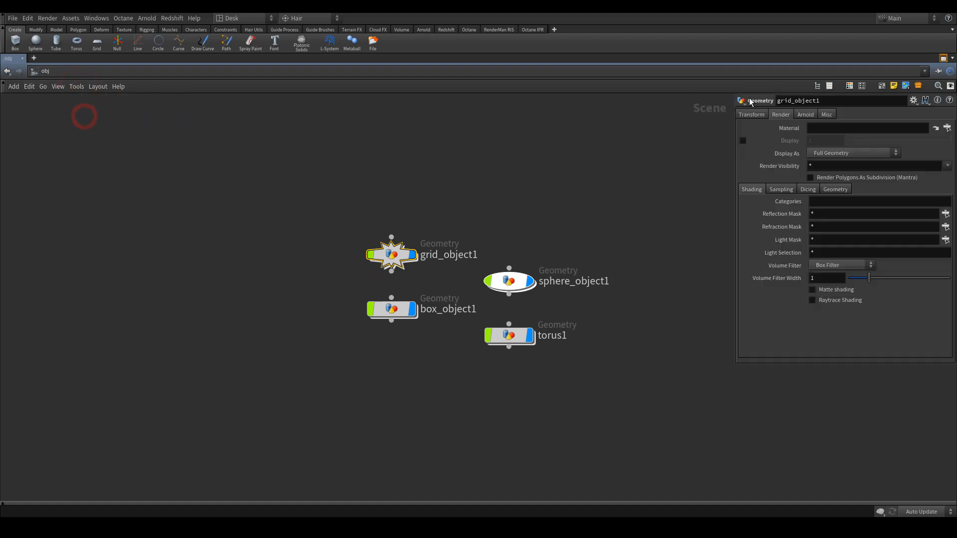
click(943, 58)
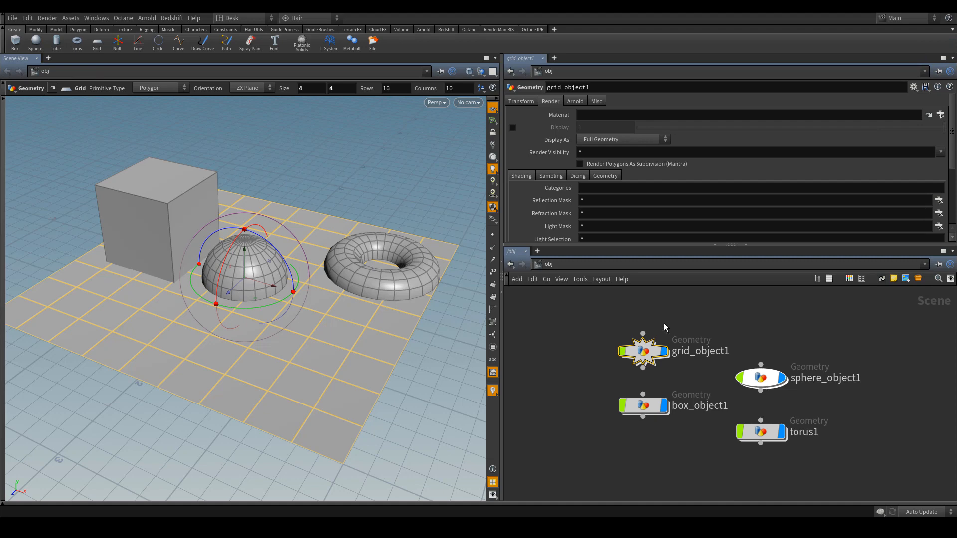
Show the operator tree beside the network and select each of the four objects in it, ending on box_object1
click(581, 280)
click(586, 52)
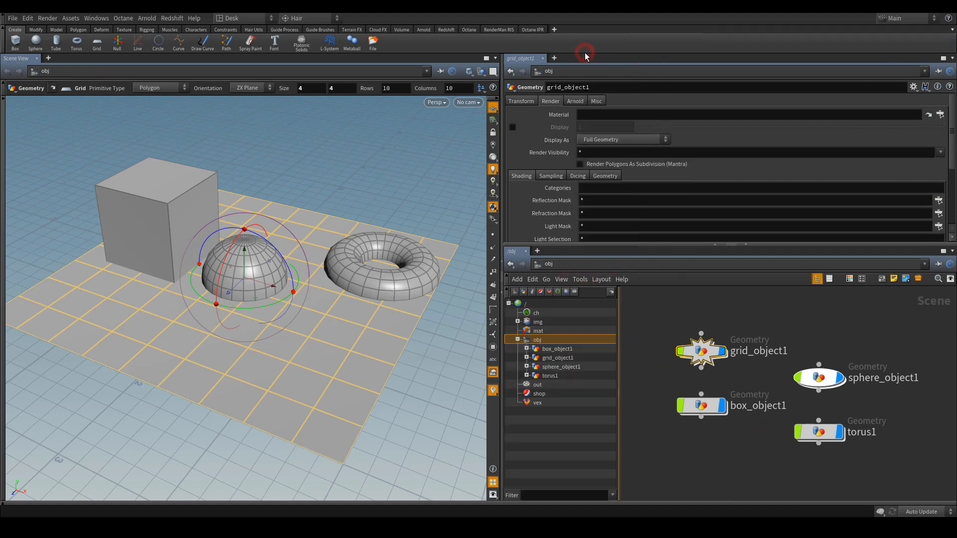
click(557, 348)
click(556, 357)
click(557, 367)
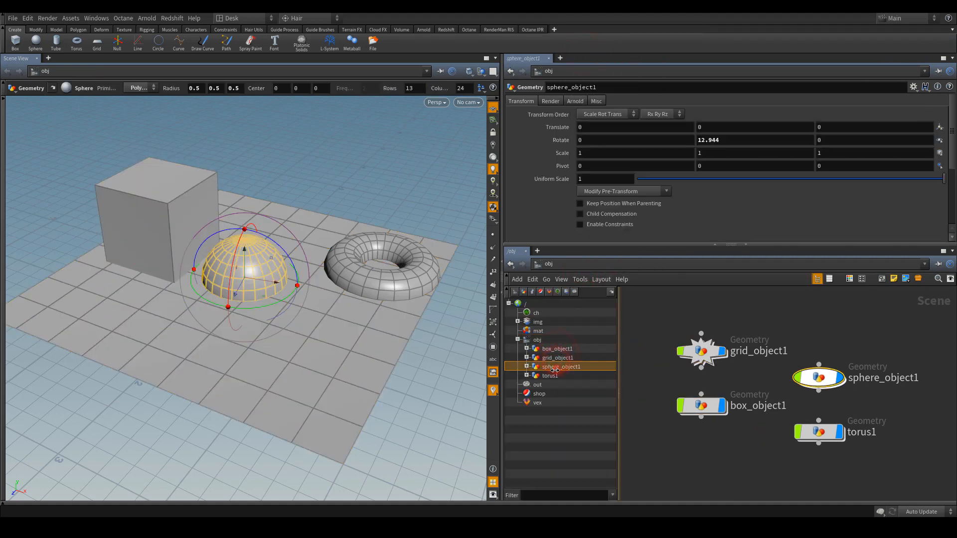
click(550, 376)
click(554, 349)
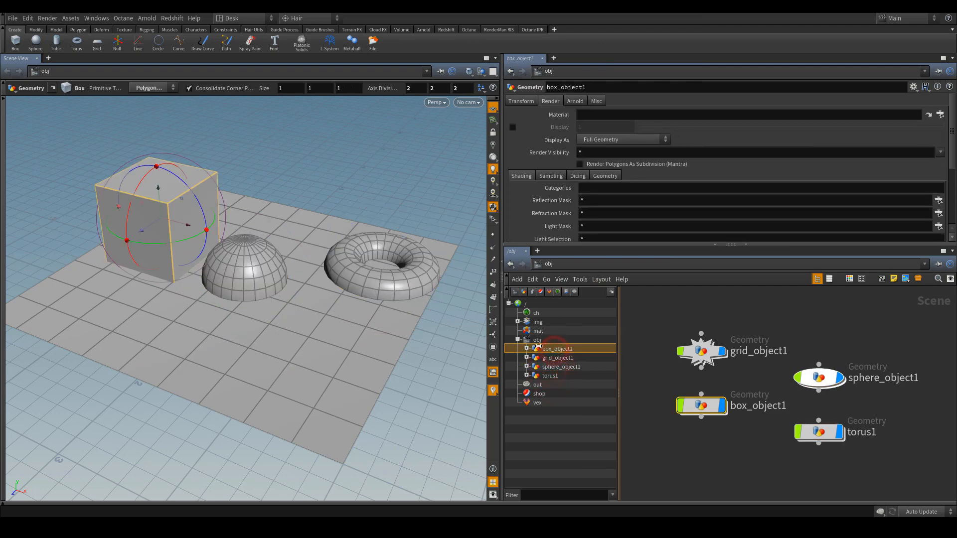
Hide the operator tree and frame all object nodes in the network
drag(617, 327, 652, 332)
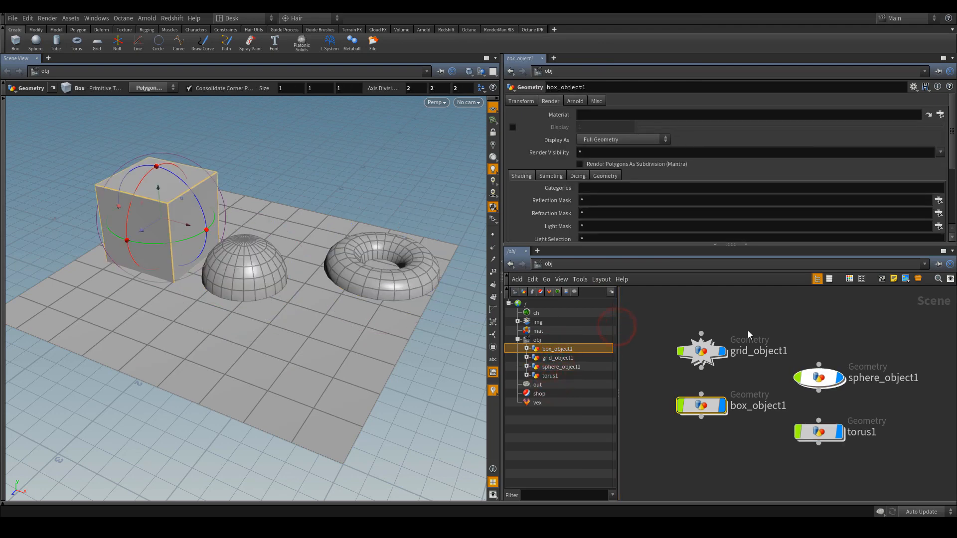
key(shift+w)
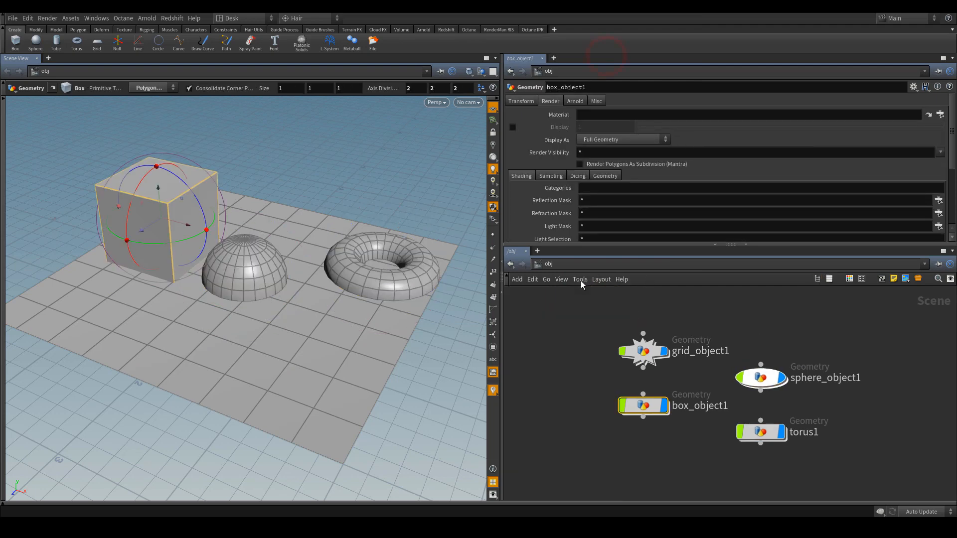
click(581, 282)
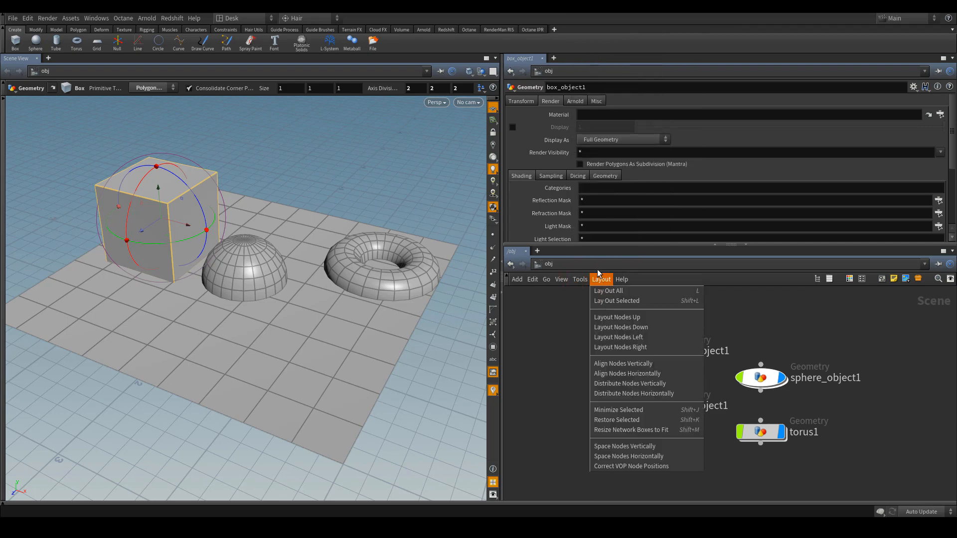
mouse_move(583, 280)
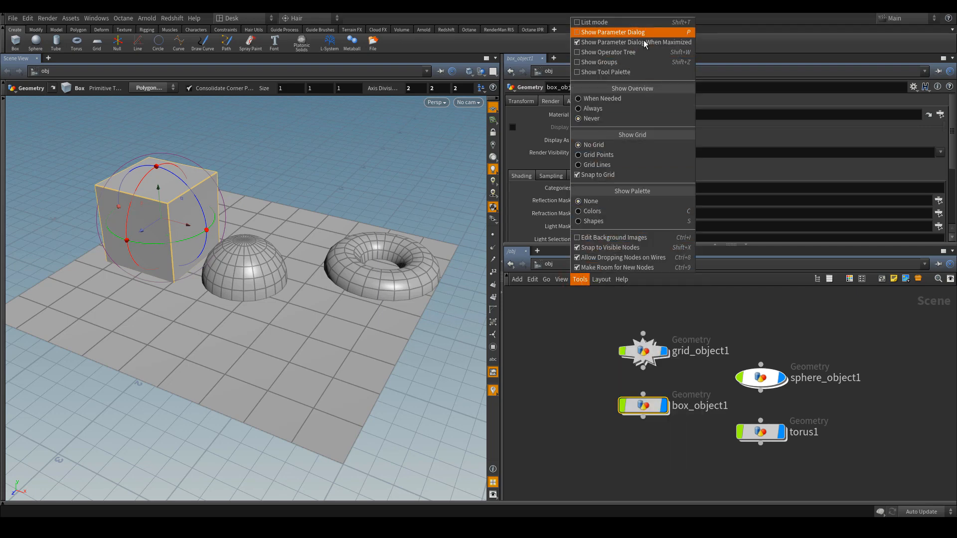
click(559, 335)
key(h)
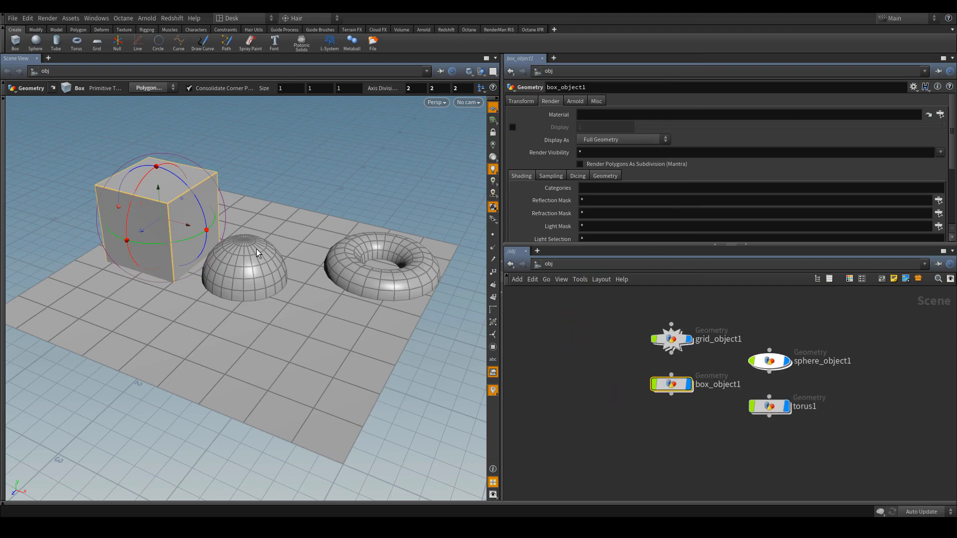
Raise the sphere above the grid and rearrange the torus and sphere so they stand apart from the box
key(Escape)
drag(391, 299, 333, 349)
click(245, 281)
drag(246, 257, 249, 223)
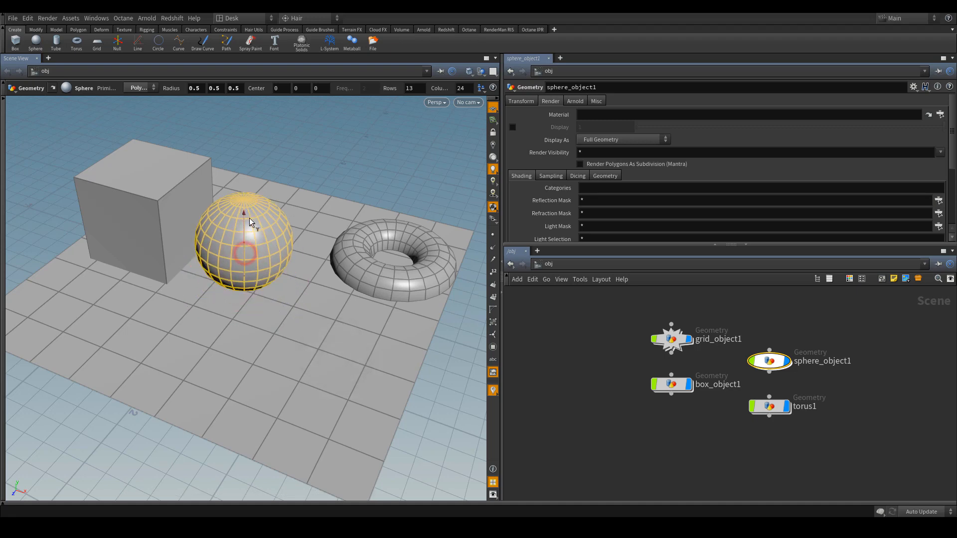
click(172, 223)
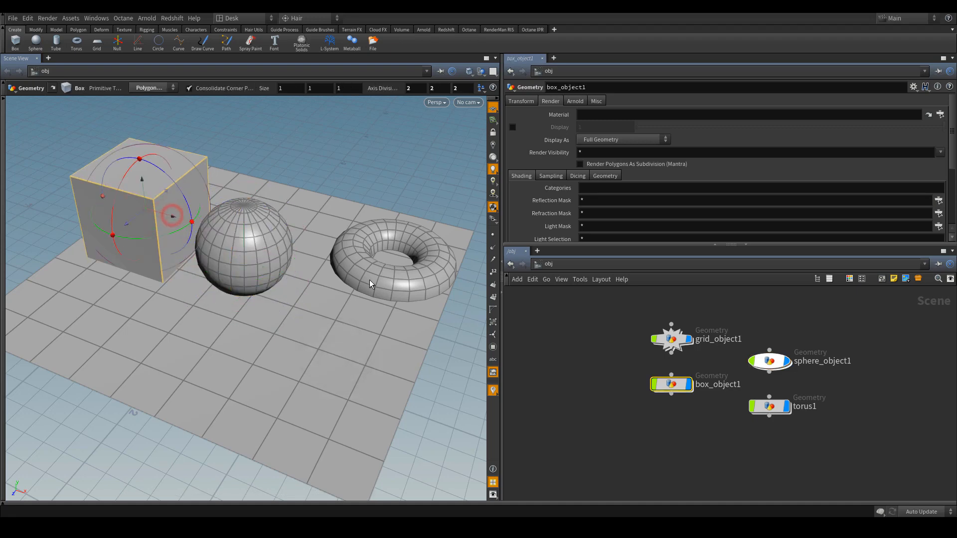
click(394, 281)
drag(394, 279, 315, 348)
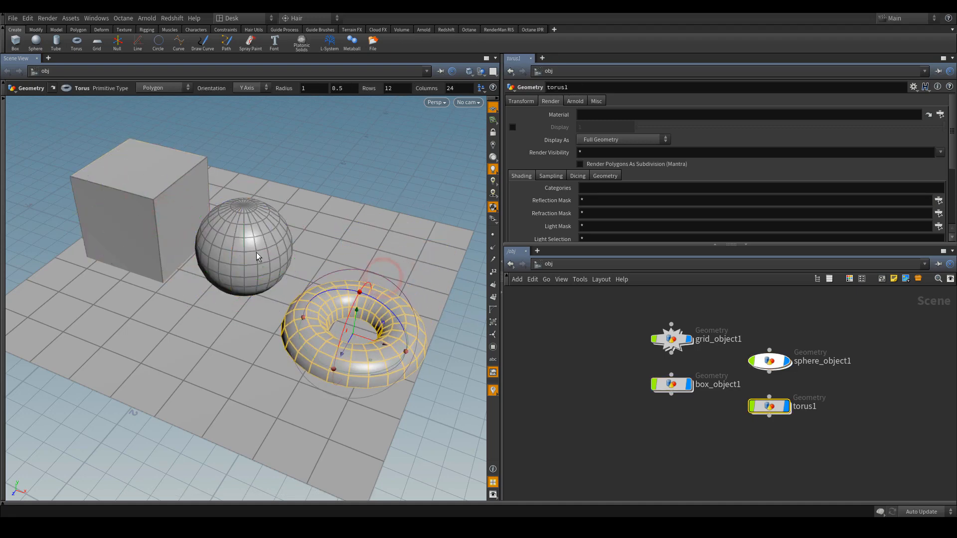
click(261, 269)
drag(269, 276, 298, 251)
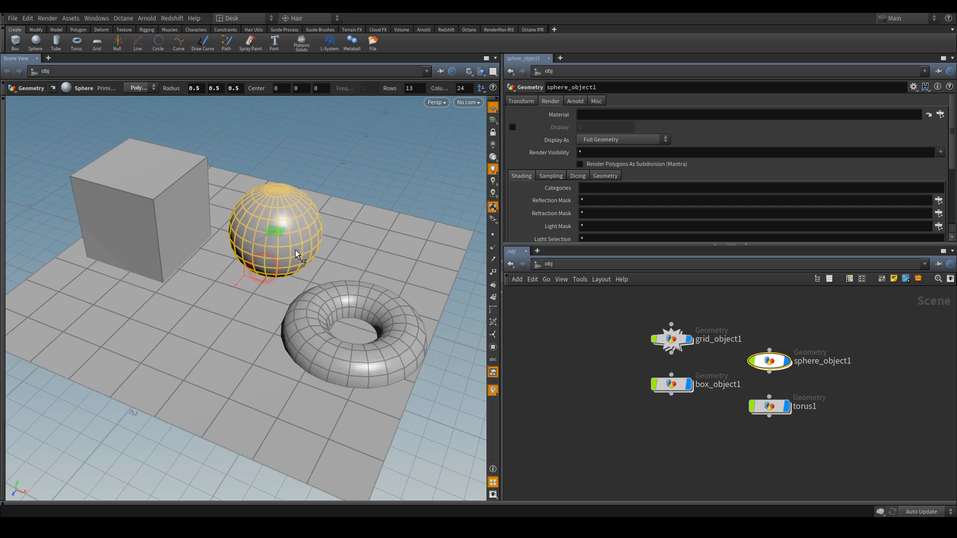
Set the grid object's uniform scale to 4
click(311, 330)
click(519, 100)
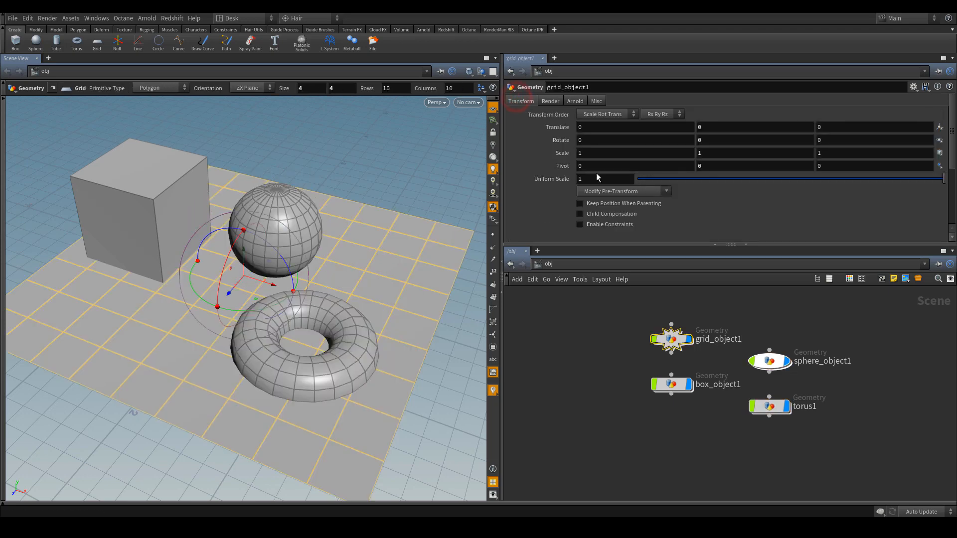
click(597, 178)
text(4)
key(Return)
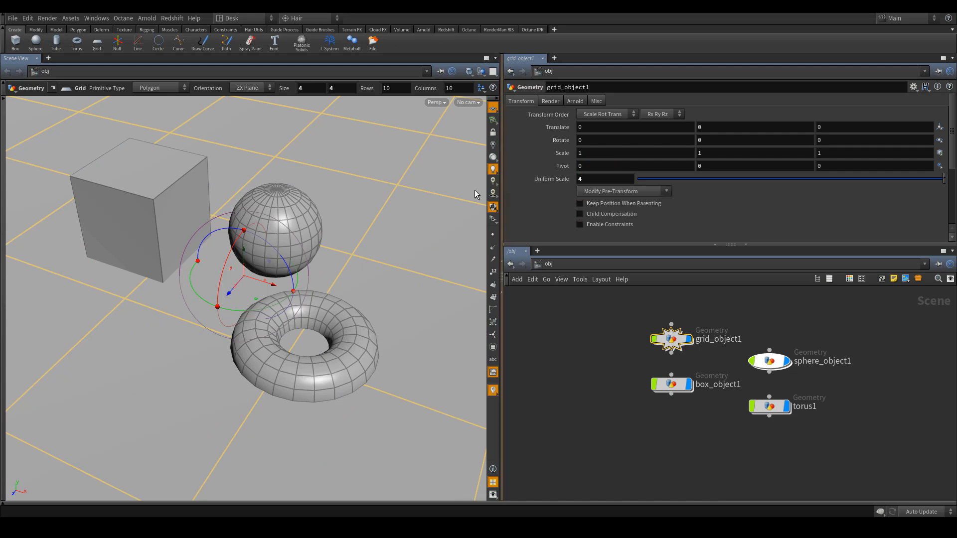
Create a new camera from the current viewport view and show its View parameters
click(476, 103)
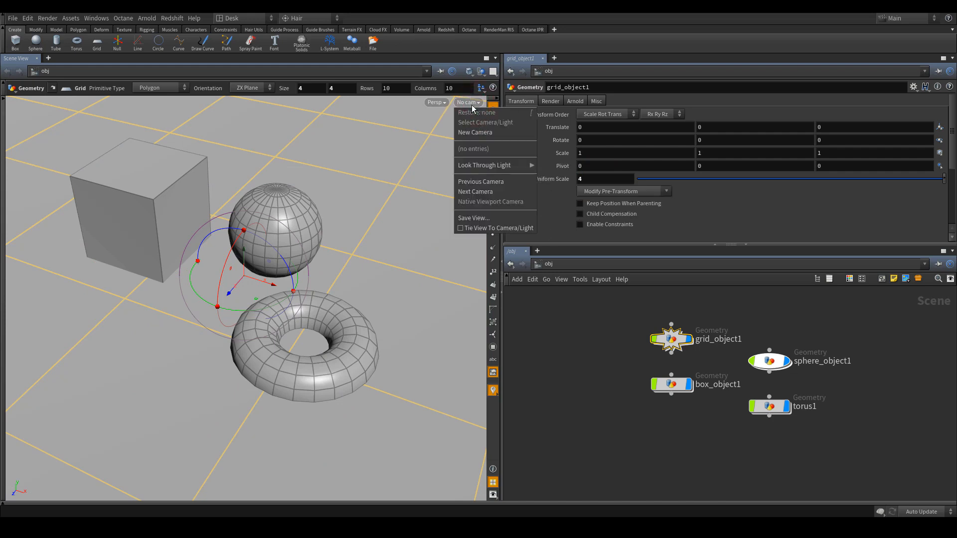
click(474, 136)
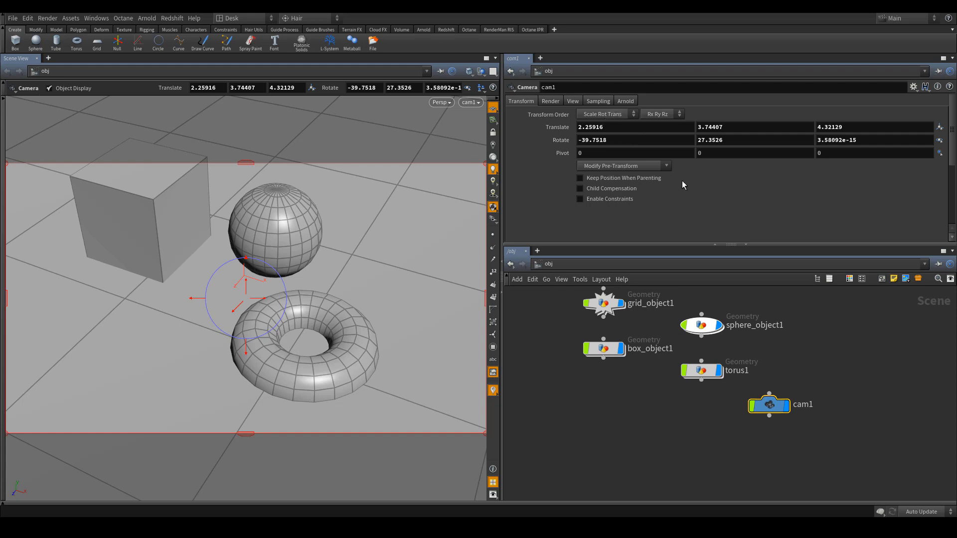
click(573, 101)
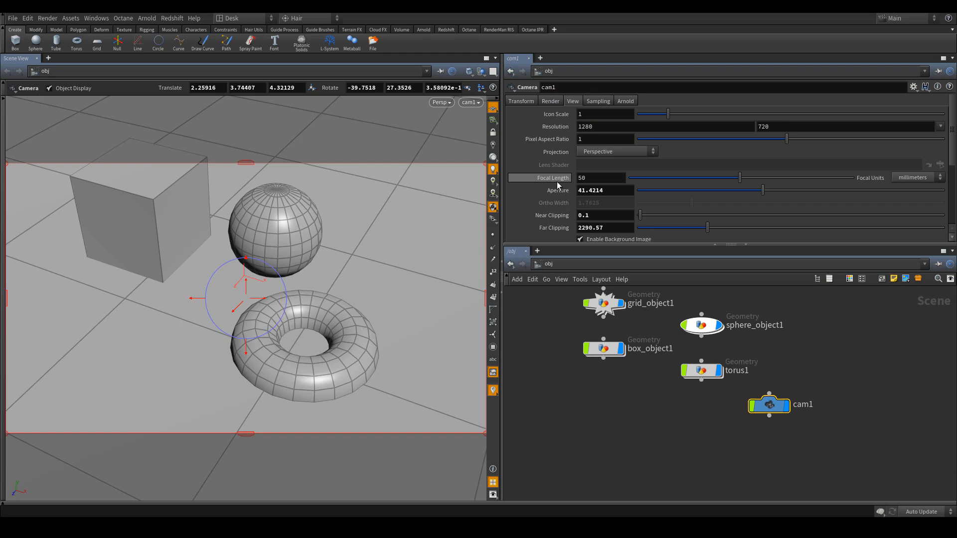
Lock the camera to the view, pull it back to frame the box, sphere and torus more widely, and unlock it
click(494, 133)
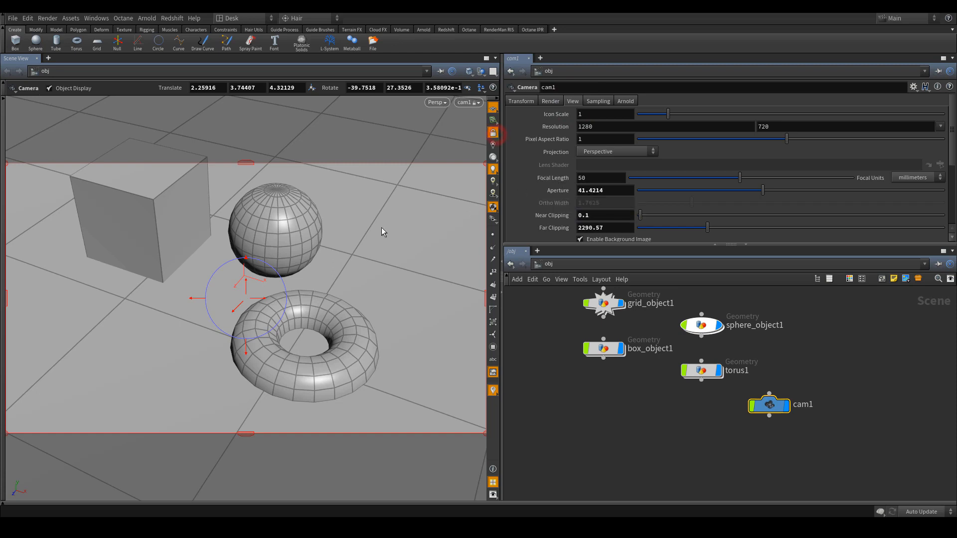
alt+middle_drag(367, 274, 368, 290)
alt+right_drag(373, 232, 363, 299)
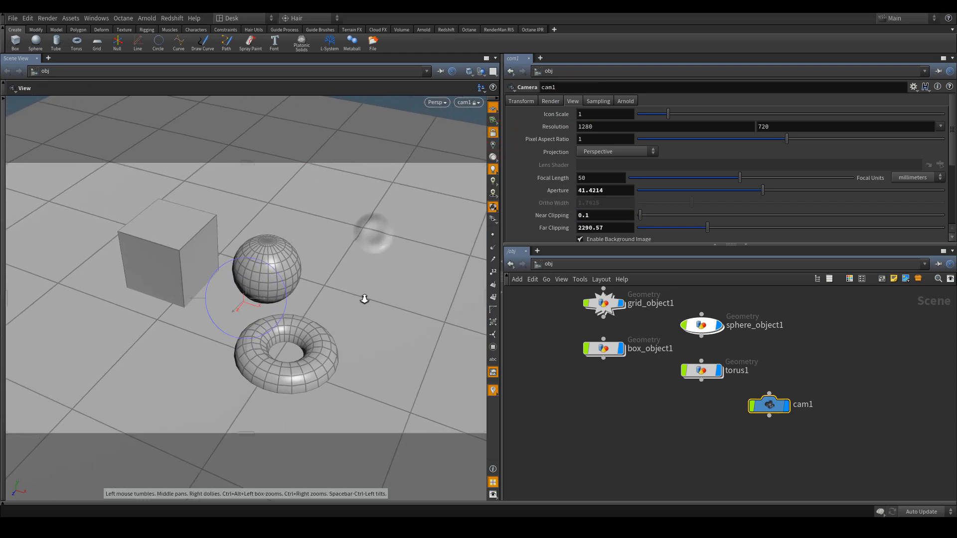
mouse_move(360, 265)
alt+mouse_down()
mouse_move(368, 261)
mouse_move(362, 274)
alt+mouse_up()
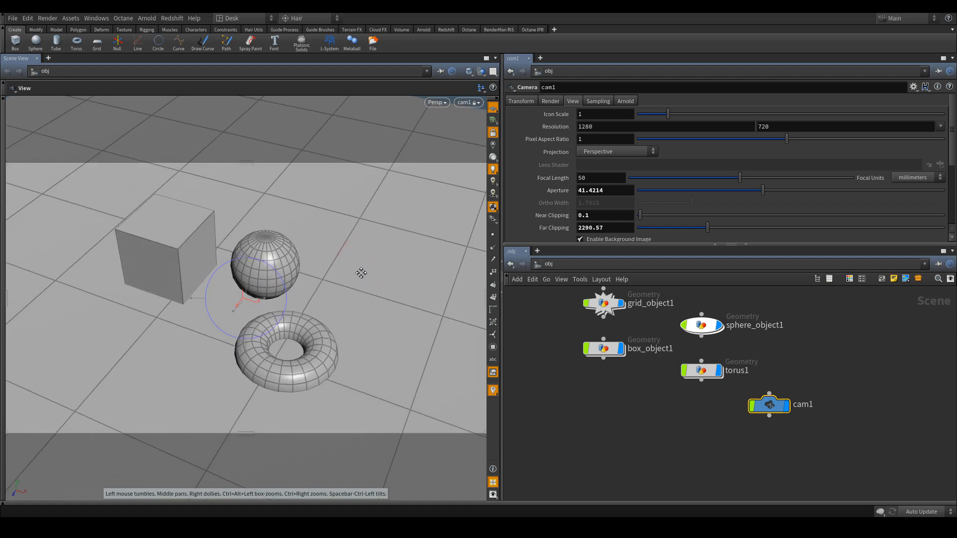
click(551, 342)
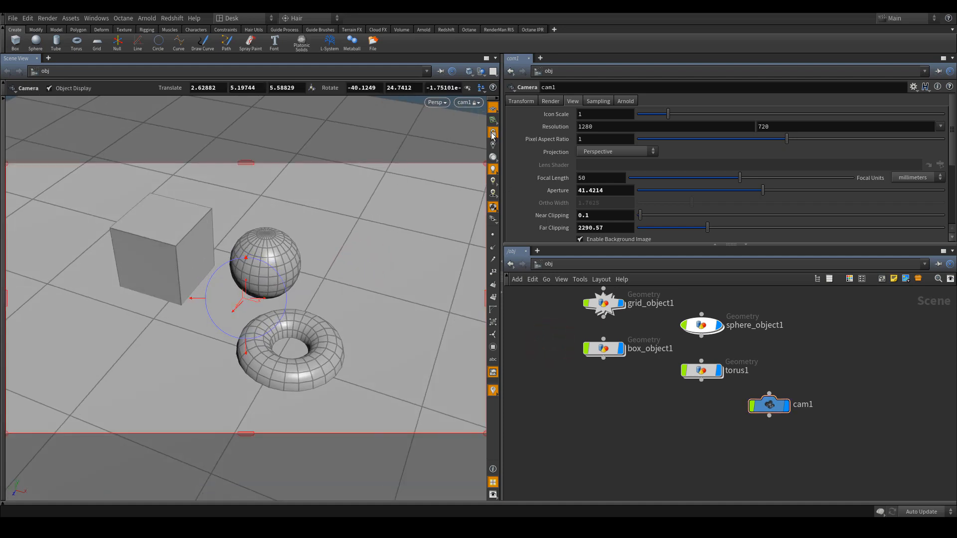
click(493, 133)
key(Escape)
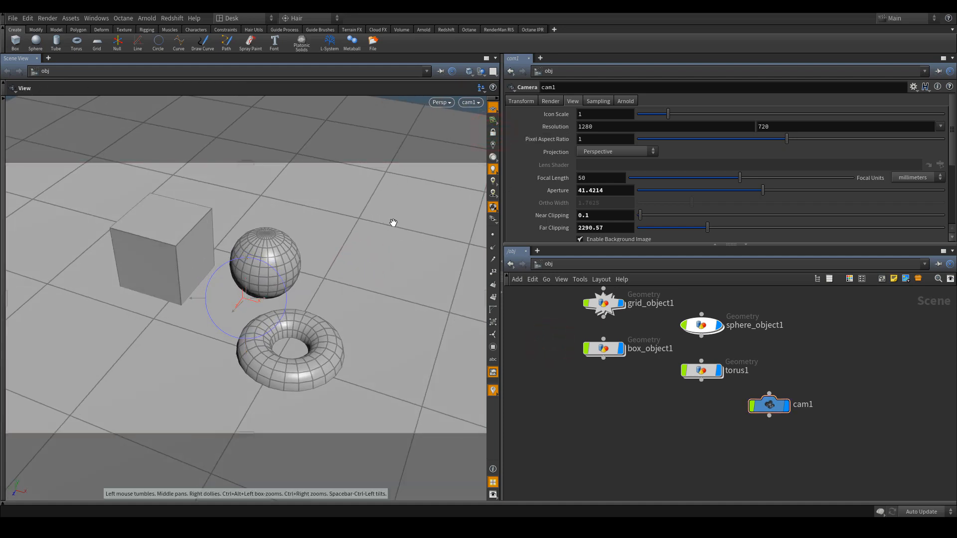
Leave the camera view and add the Lights and Cameras shelf to the shelf set
drag(393, 223, 440, 244)
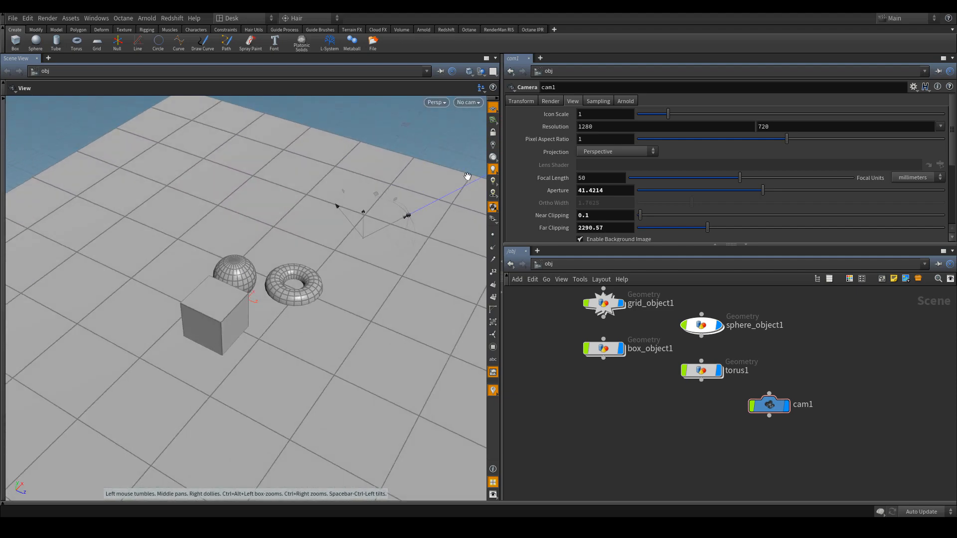
alt+right_drag(309, 256, 323, 155)
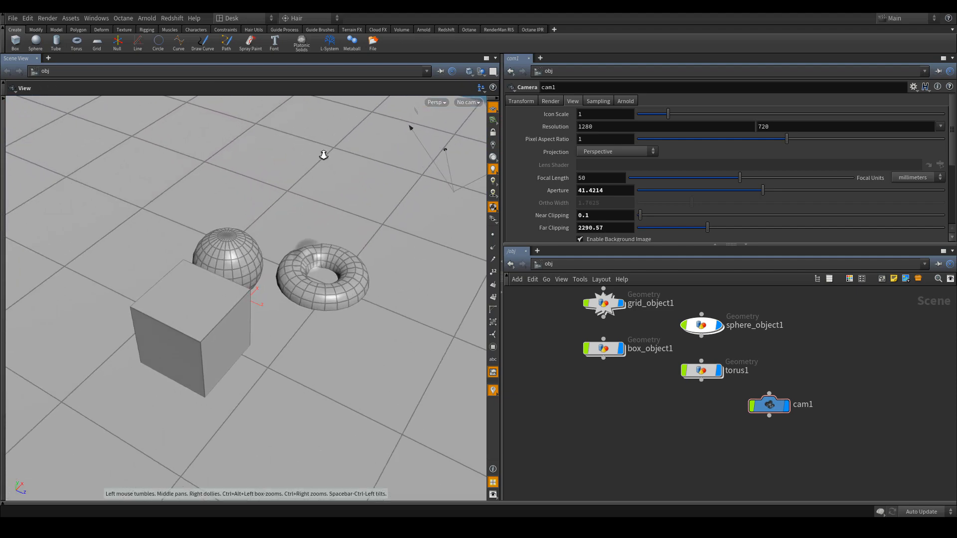
alt+middle_drag(345, 202, 343, 177)
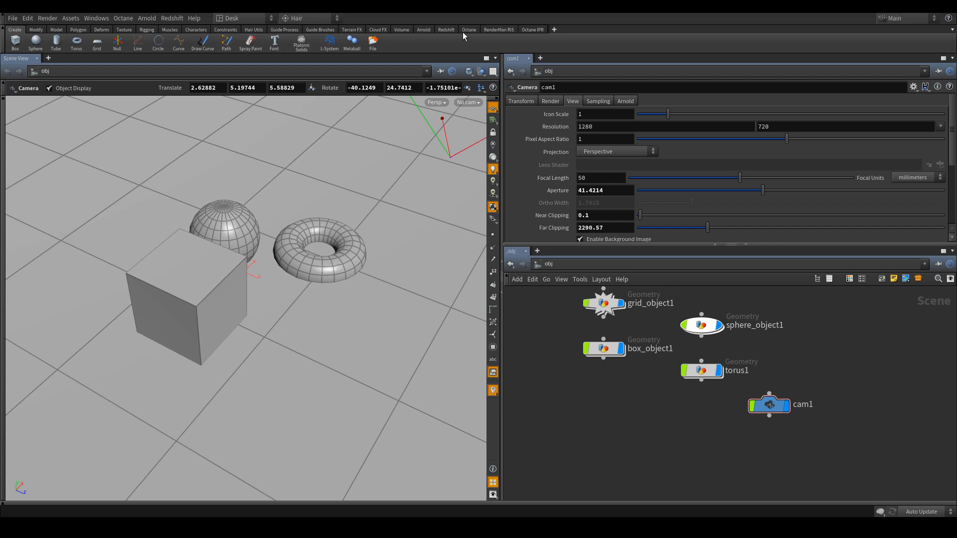
click(554, 30)
mouse_move(567, 66)
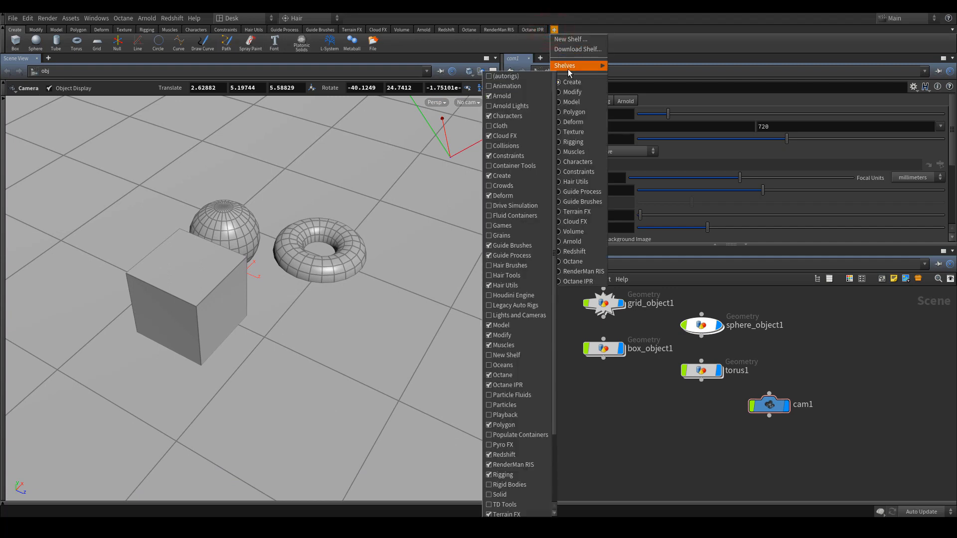
click(506, 315)
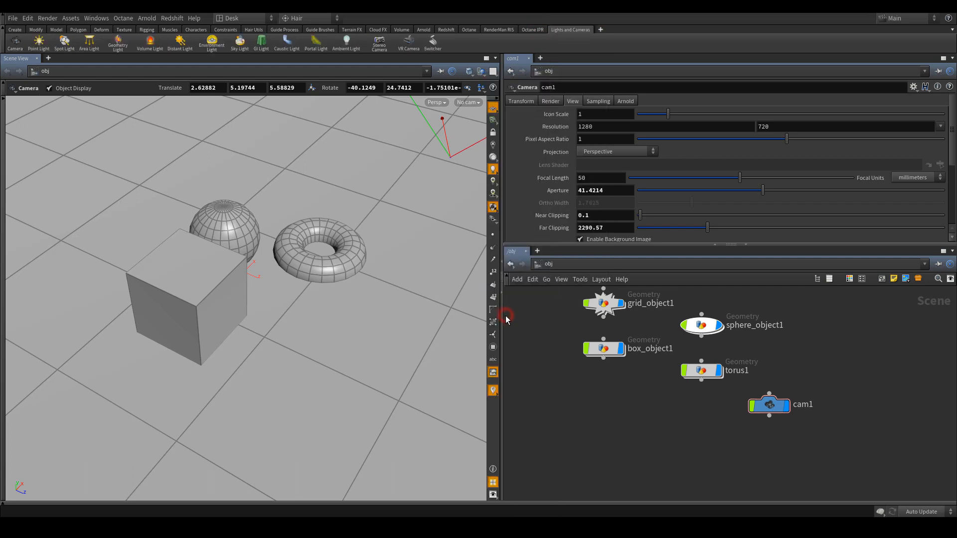
Create a point light from the current view and leave its view to see the light in the scene
click(40, 45)
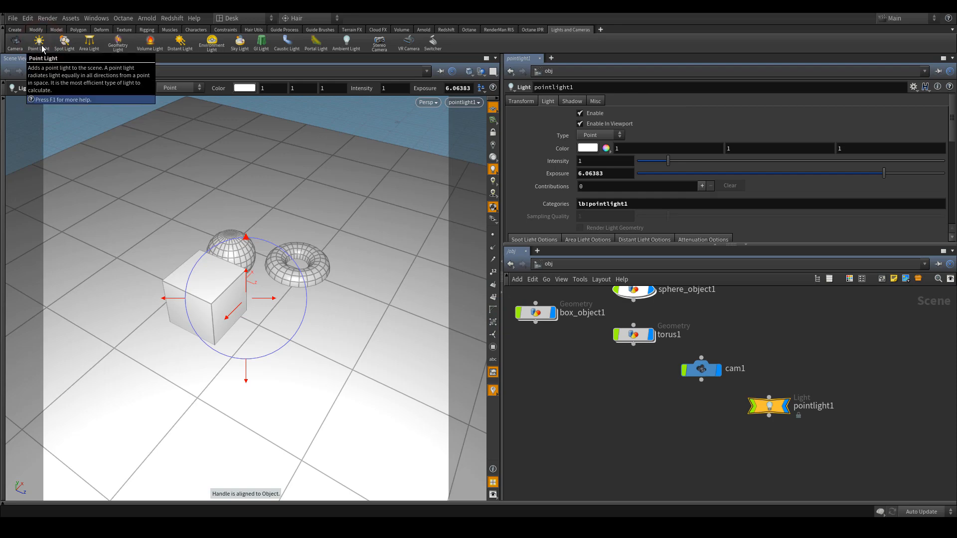
key(Escape)
drag(386, 169, 263, 147)
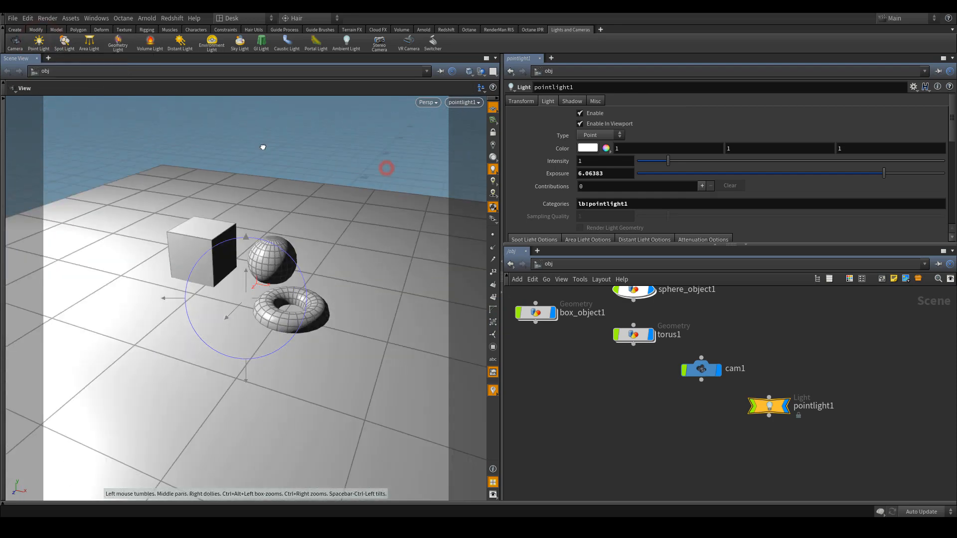
key(h)
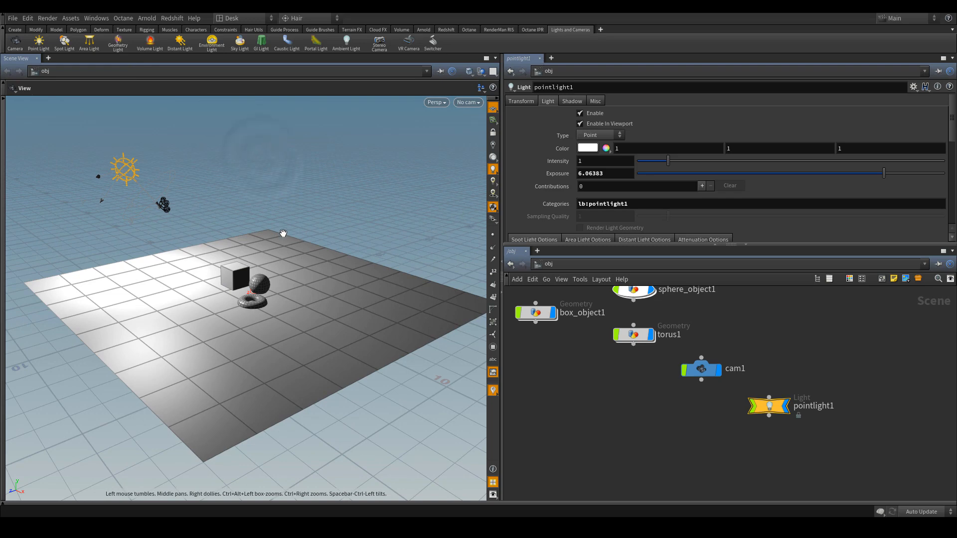
drag(283, 233, 297, 183)
key(Return)
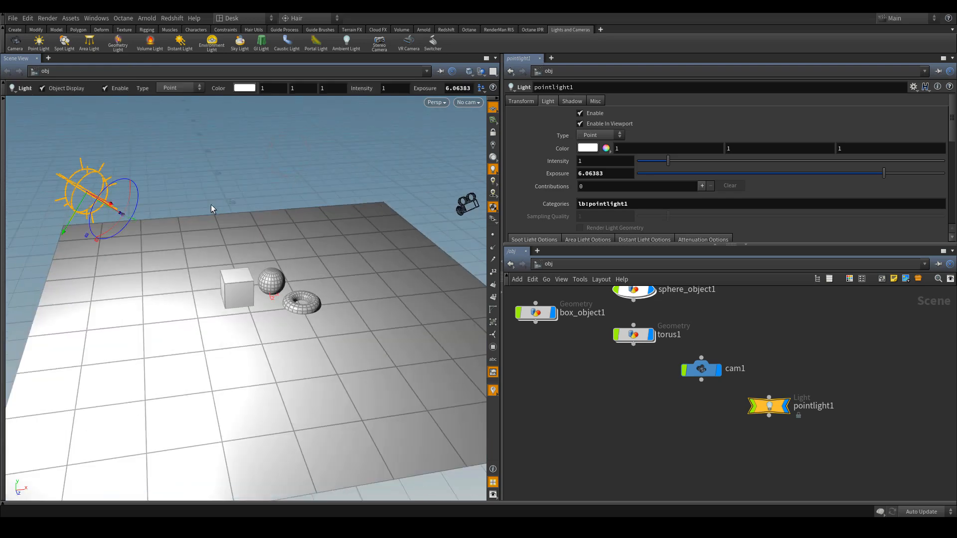
drag(288, 210, 309, 208)
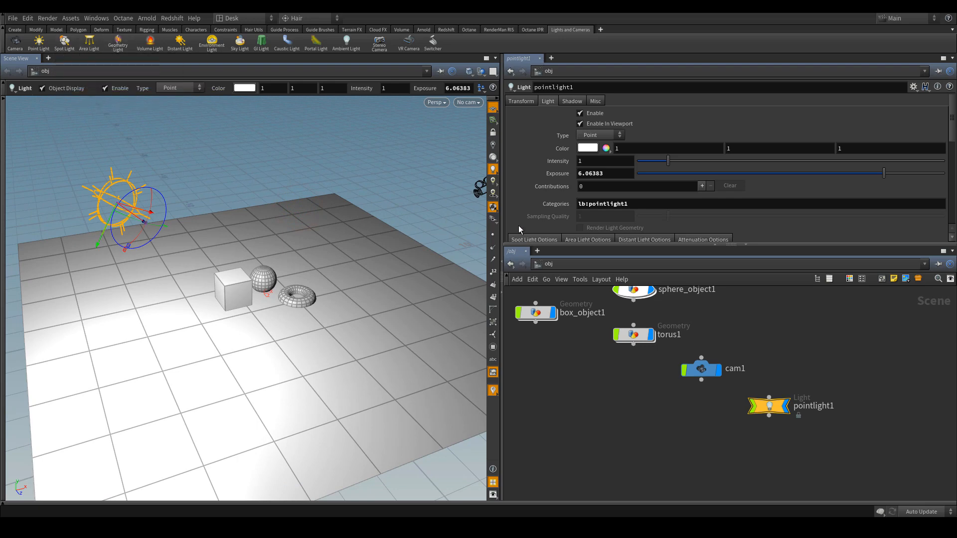
Lay out all the nodes and set the point light's exposure to 5.1
key(l)
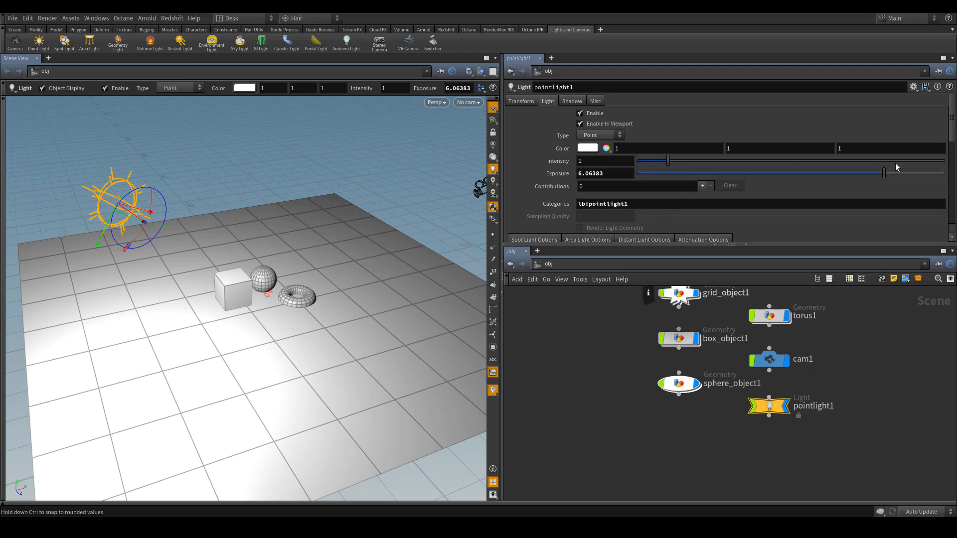
click(877, 168)
drag(796, 179, 870, 182)
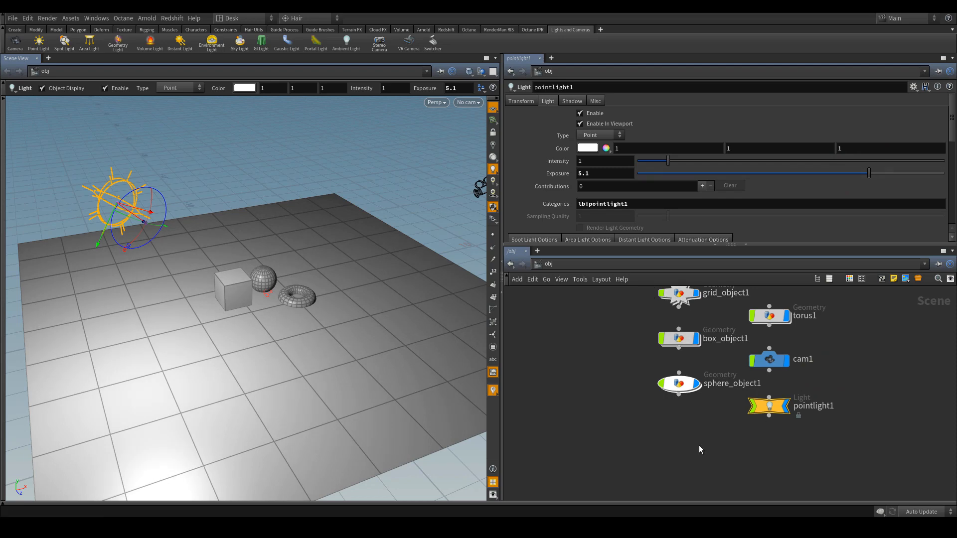
key(h)
scroll(758, 383, down, 1)
middle_drag(814, 384, 800, 366)
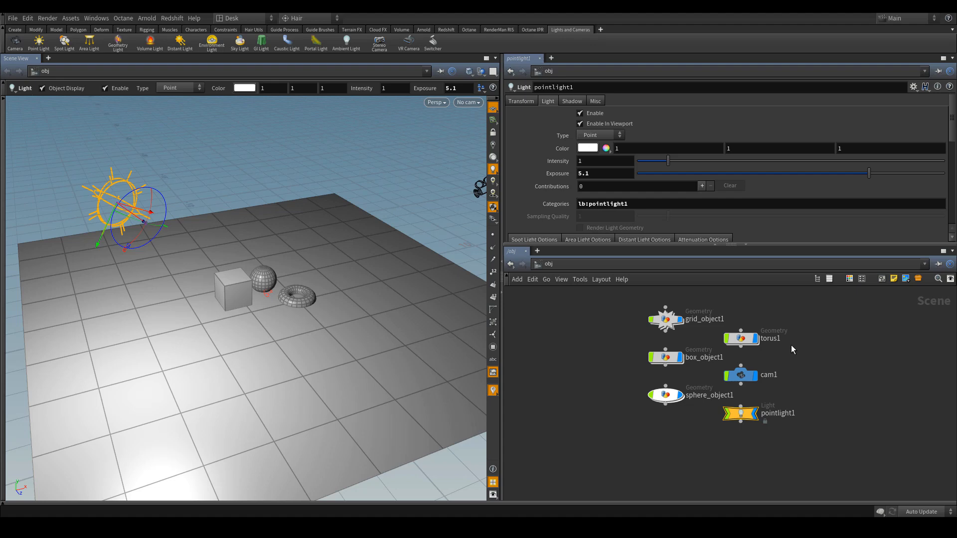
Add an Environment Light node to the network beside the torus1 and cam1 nodes
key(Tab)
text(env)
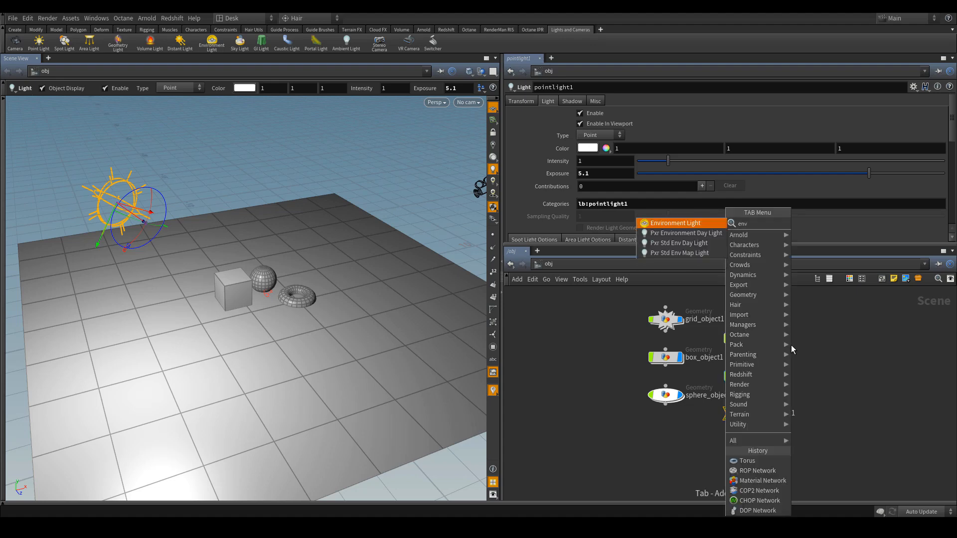
click(703, 224)
click(831, 357)
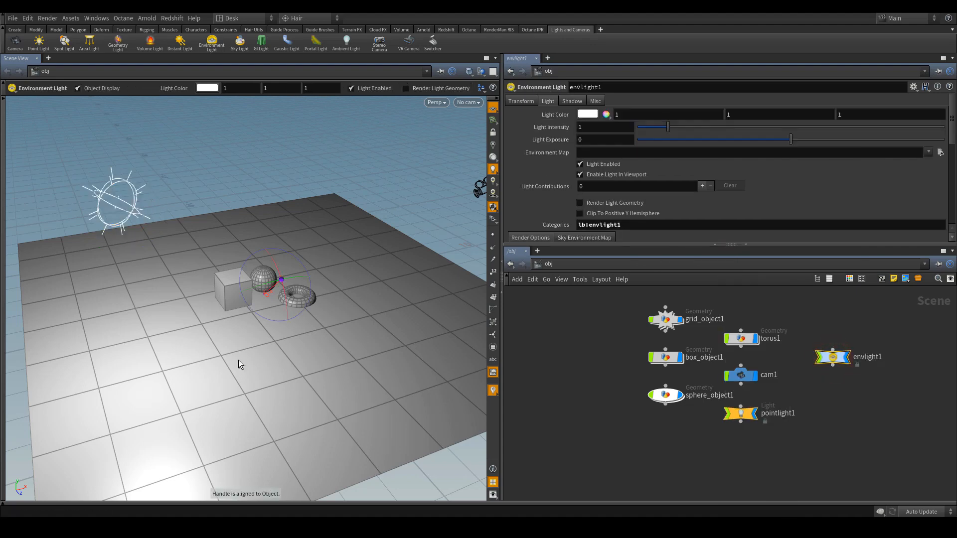
key(h)
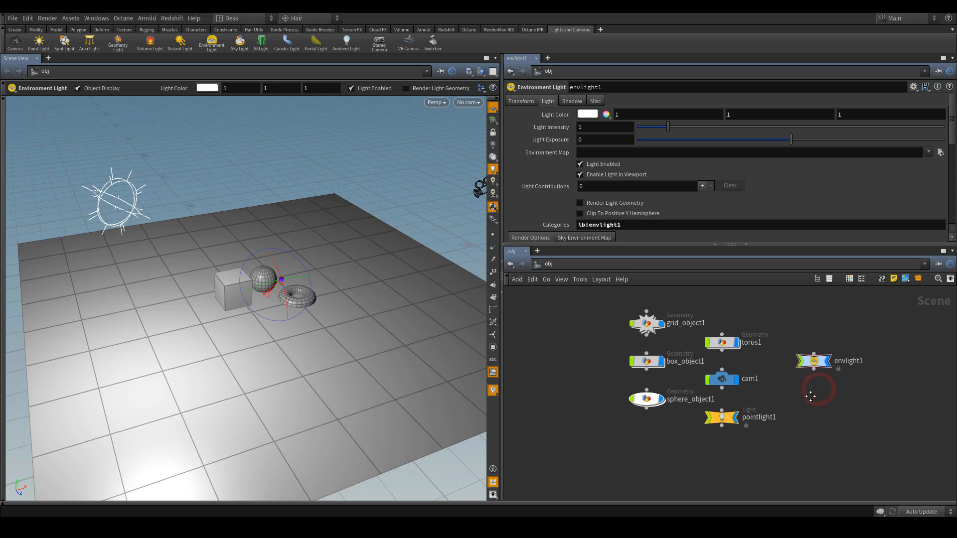
Add a ROP Network node to the object network below envlight1
scroll(737, 369, up, 1)
middle_drag(761, 377, 793, 379)
scroll(793, 380, down, 2)
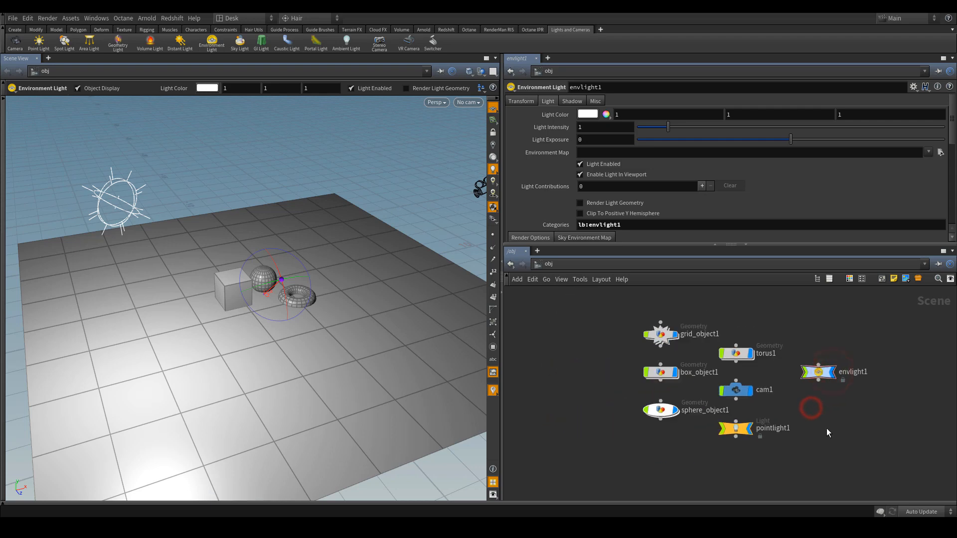
scroll(795, 332, up, 1)
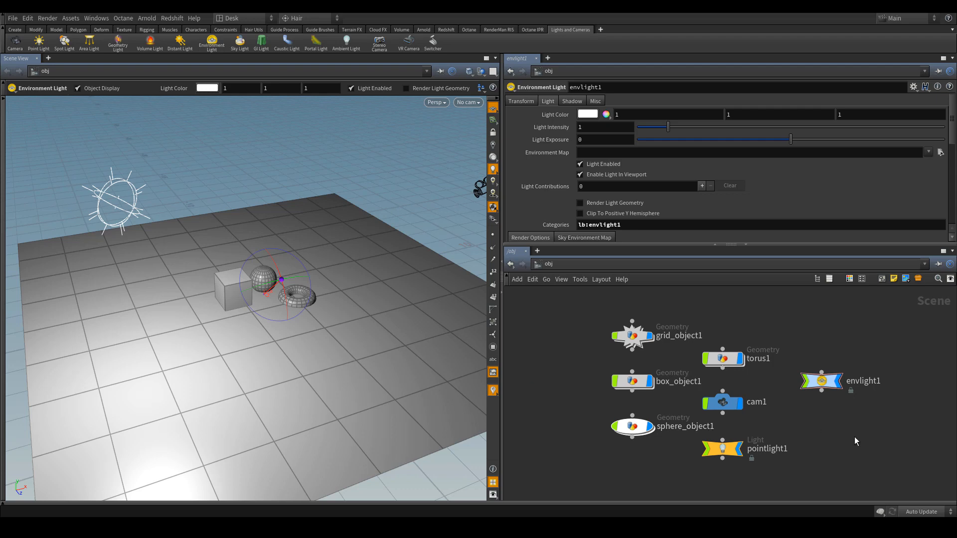
key(Tab)
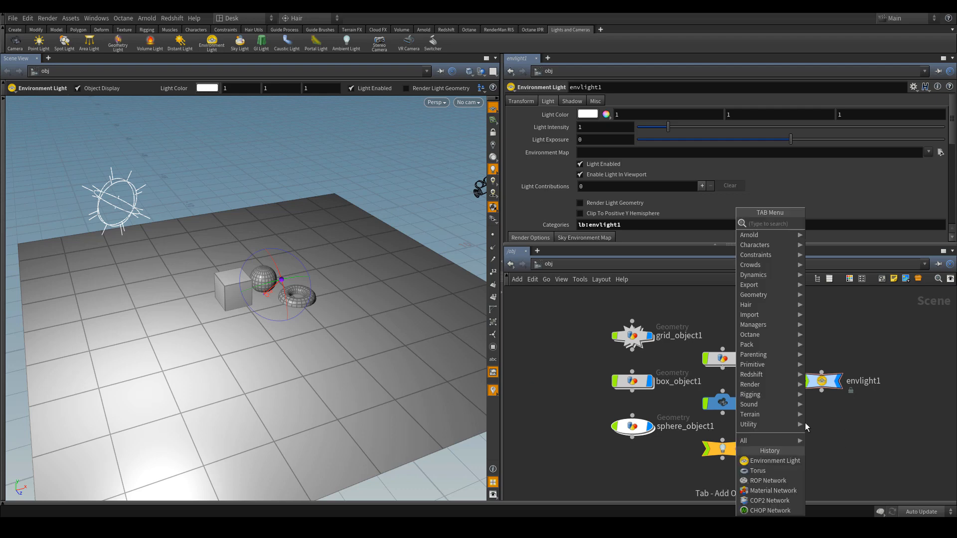
text(rop)
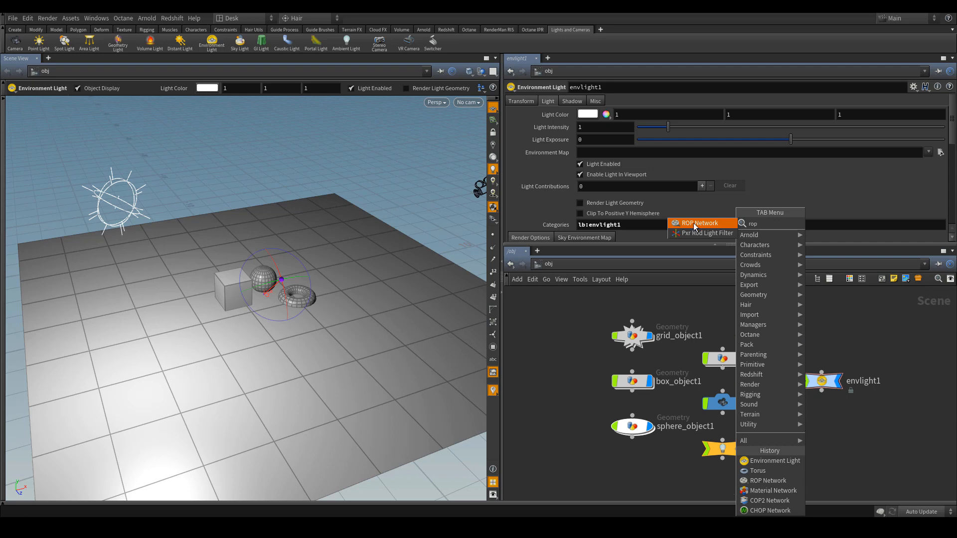
click(695, 224)
click(818, 438)
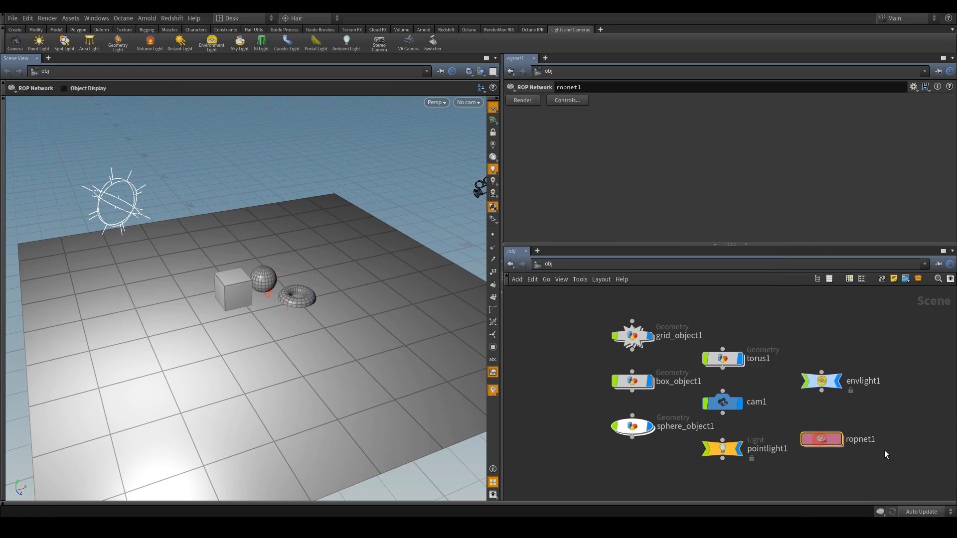
Lay out all the nodes and enlarge the network editor pane upward
click(880, 412)
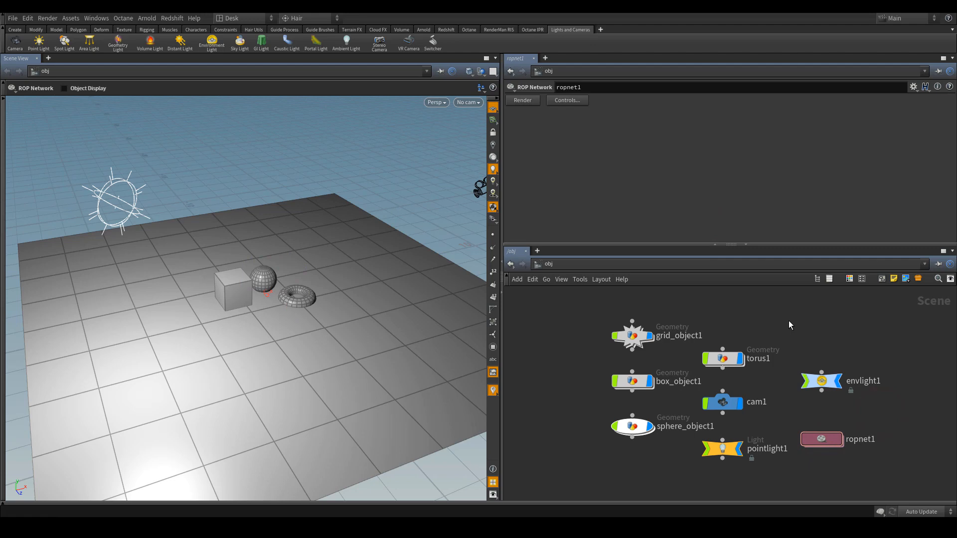
key(l)
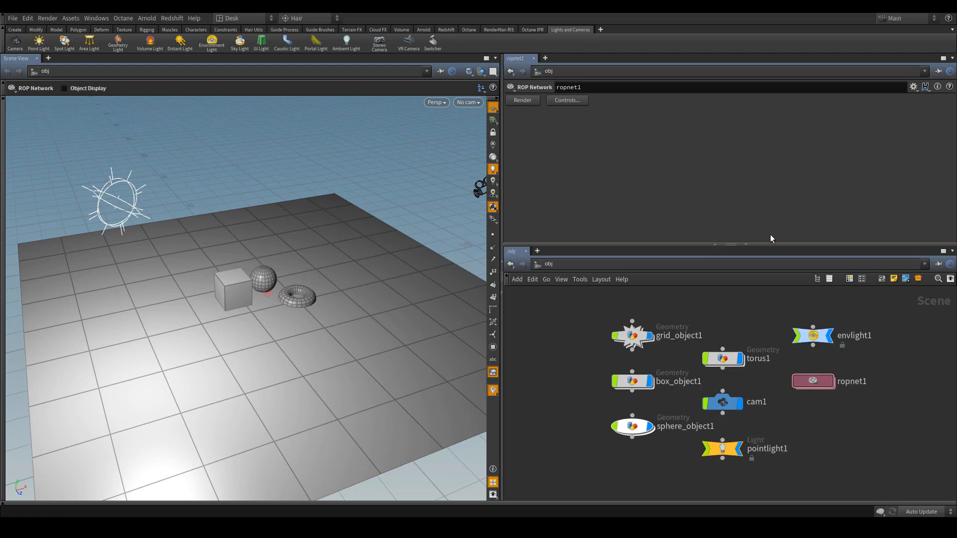
drag(770, 244, 767, 212)
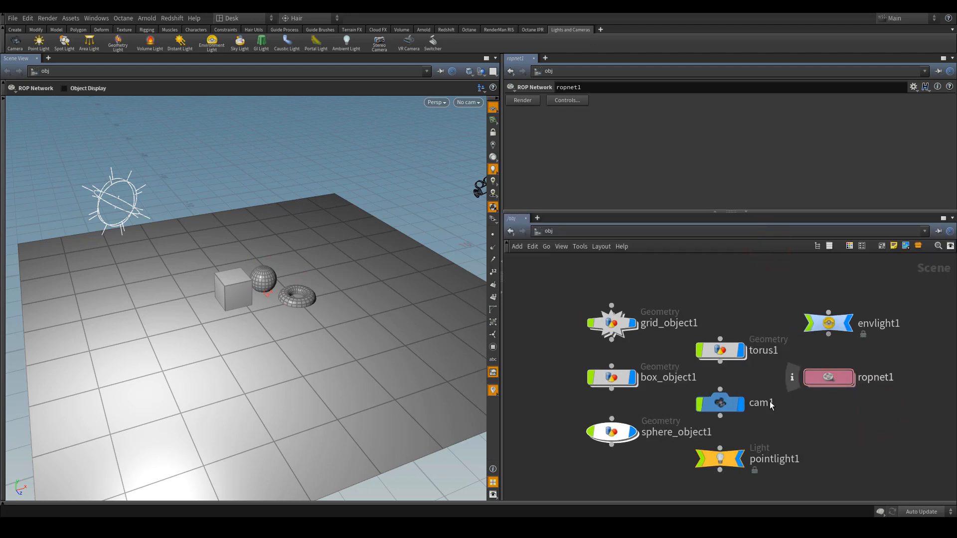
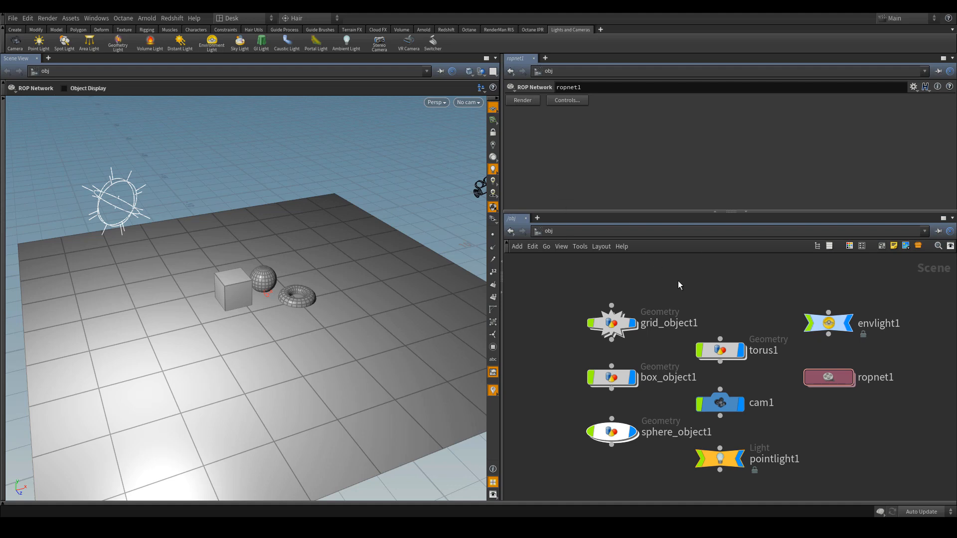
scroll(783, 350, down, 1)
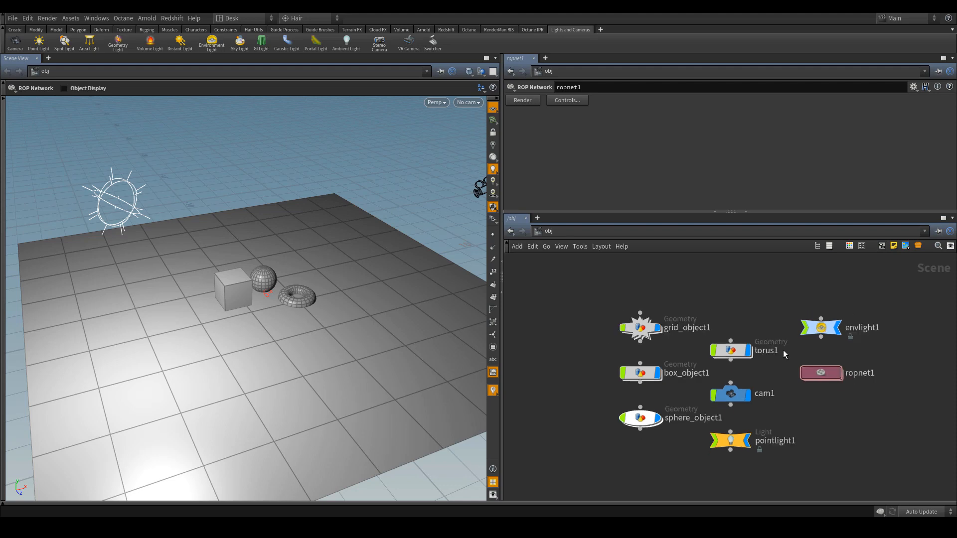
scroll(779, 366, up, 1)
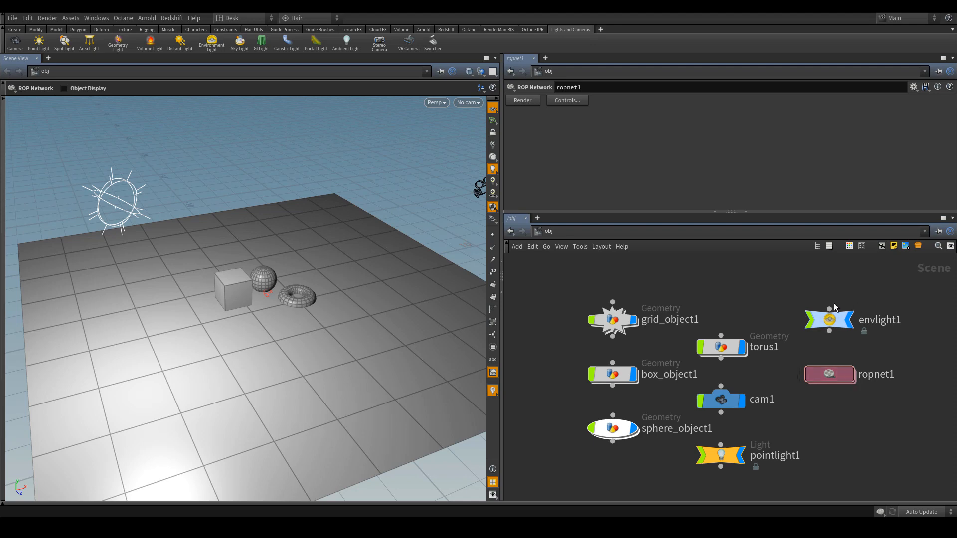
Go inside ropnet1 and add a Mantra render node
double_click(836, 369)
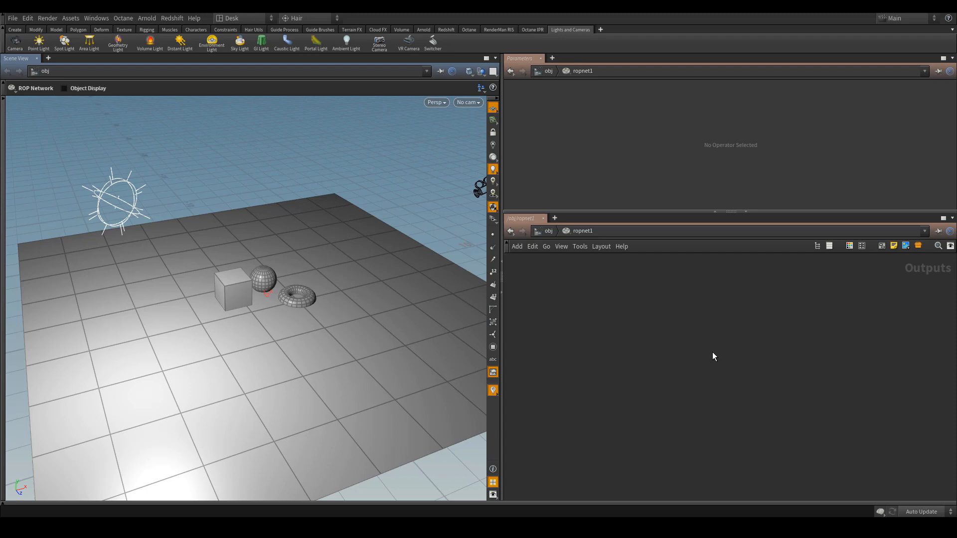
key(Tab)
text(mant)
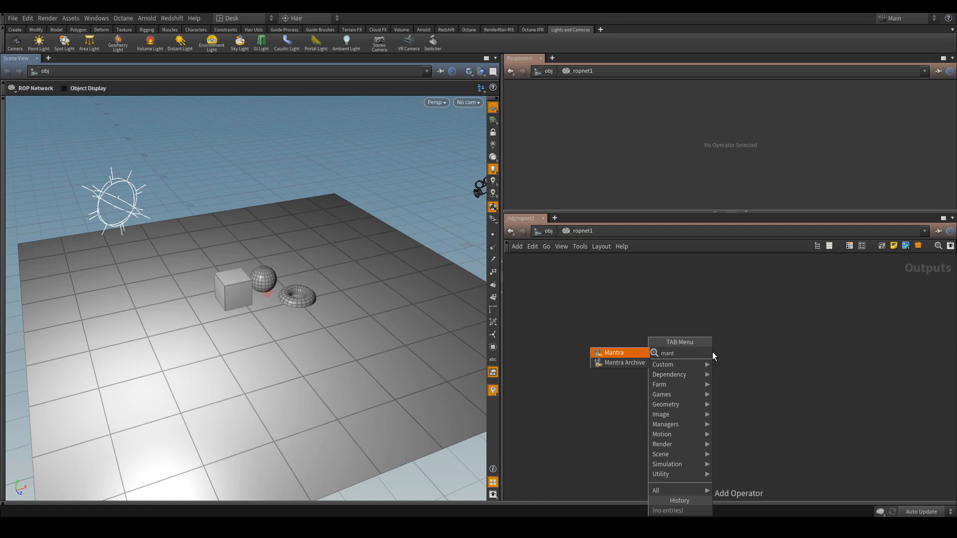
click(624, 355)
click(662, 357)
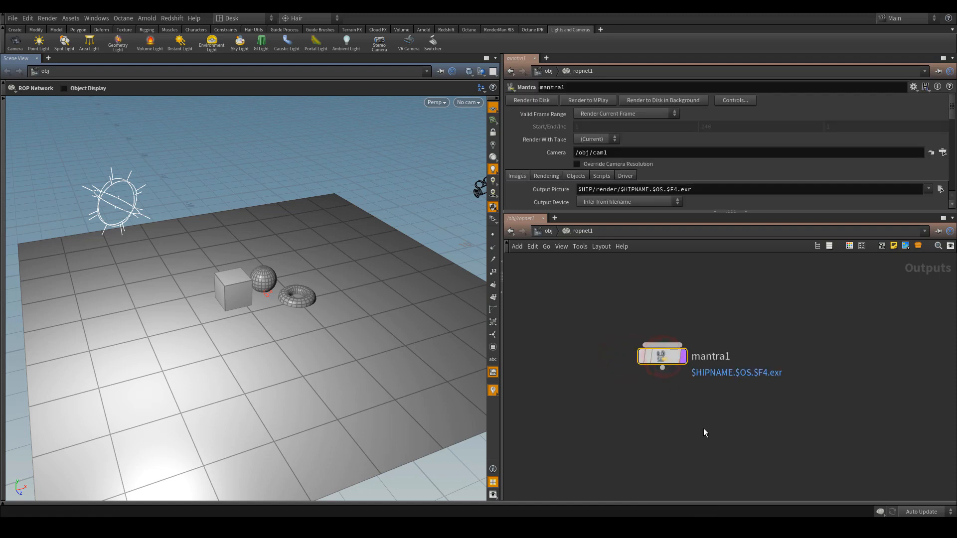
Look through cam1 in the scene viewport
click(460, 106)
click(477, 149)
click(575, 294)
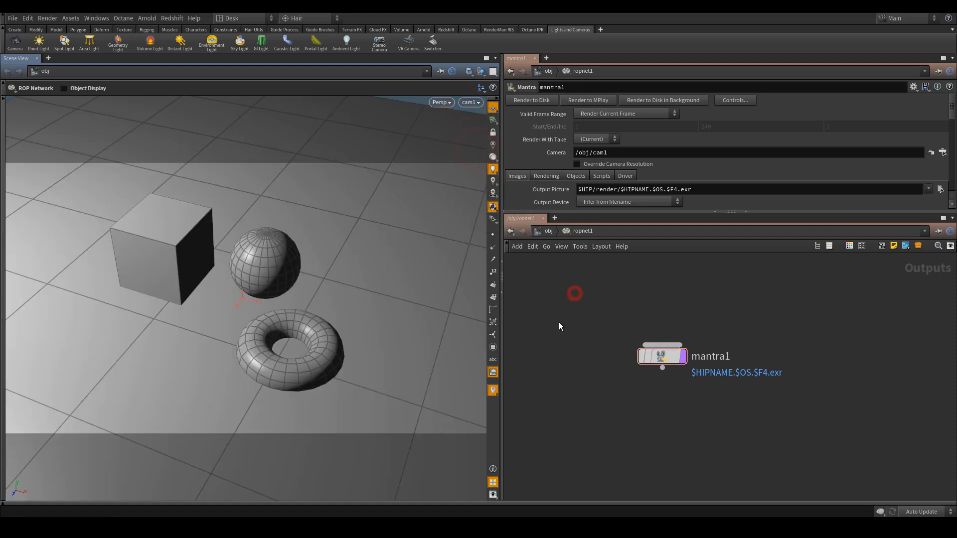
Open a Render View beside the Scene View, return to the object level, and render mantra1 through /obj/cam1
click(48, 58)
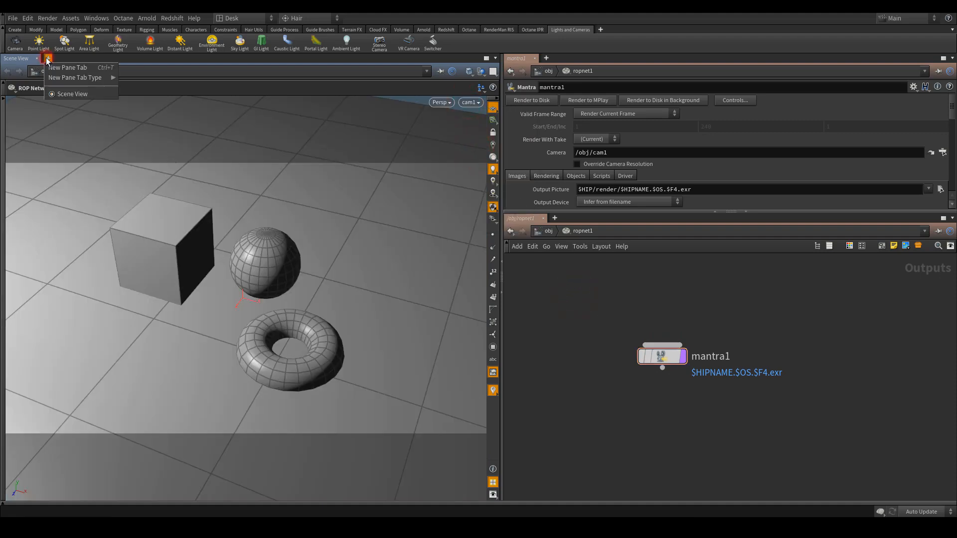
mouse_move(73, 79)
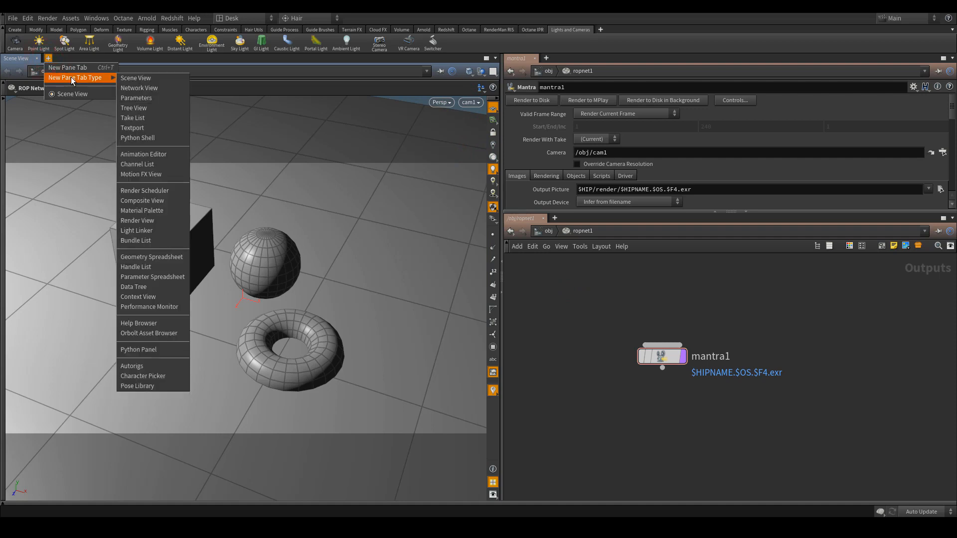
click(157, 217)
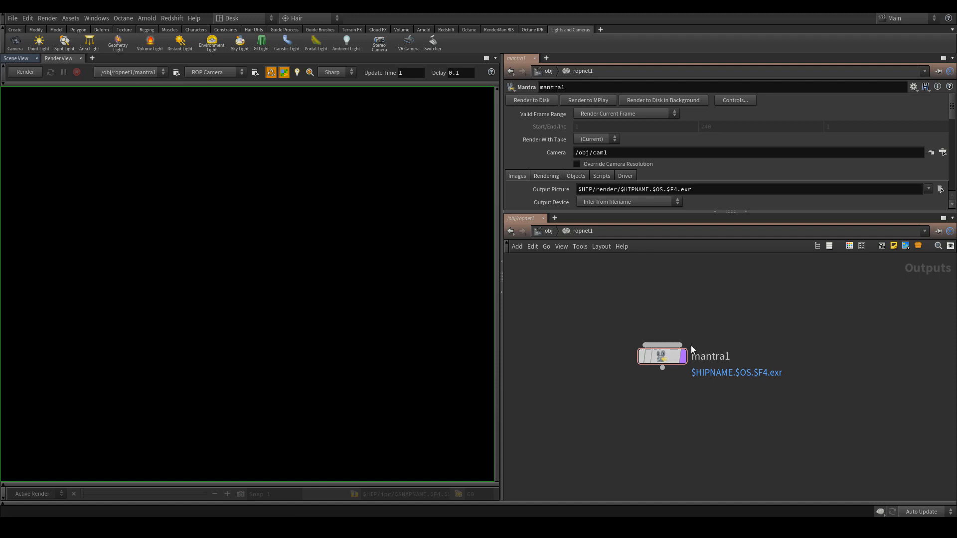
click(550, 229)
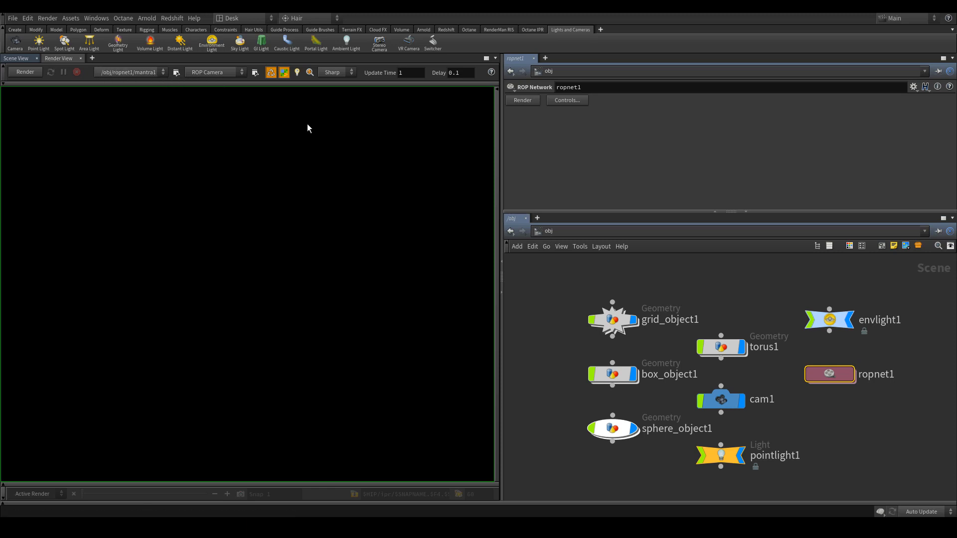
click(225, 73)
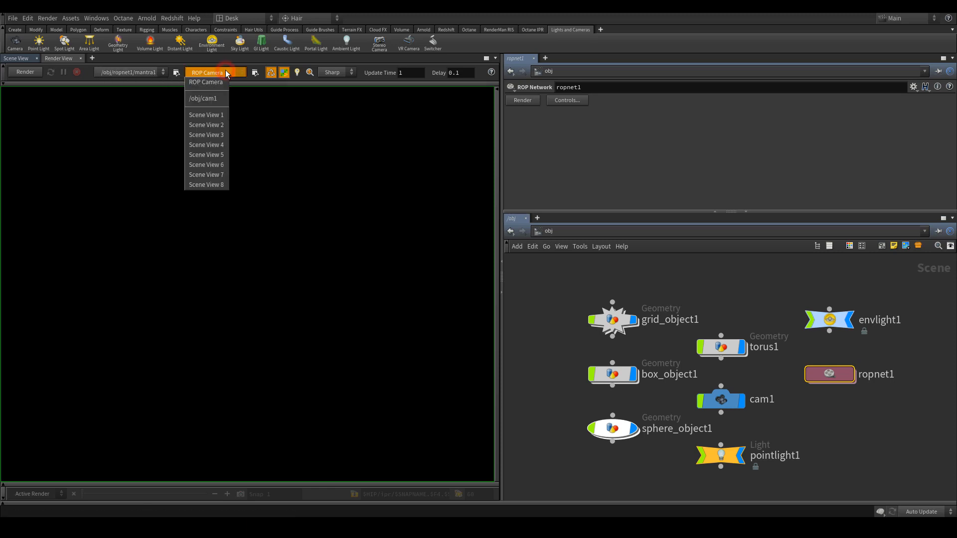
click(203, 100)
click(716, 406)
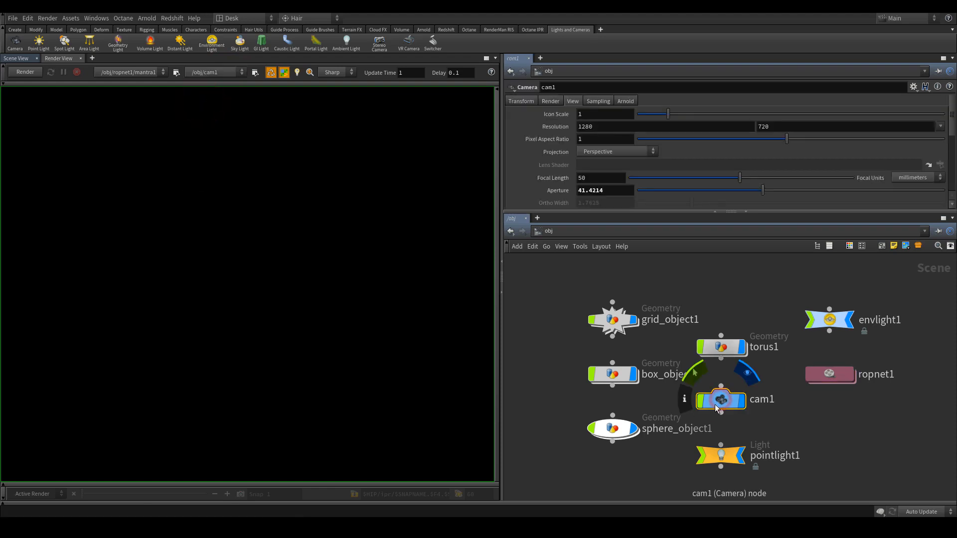
click(31, 75)
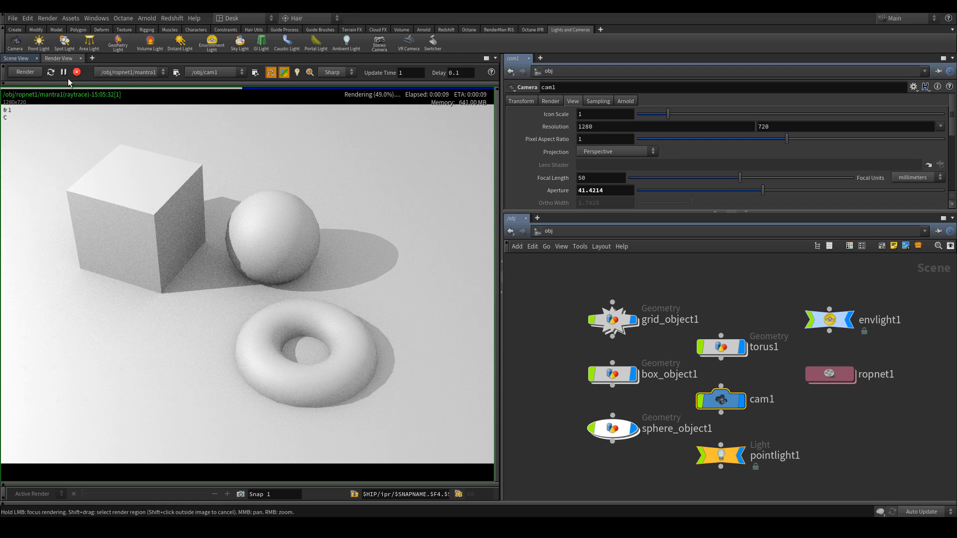
Close the docked Render View and open a floating panel set to Render View instead
click(81, 59)
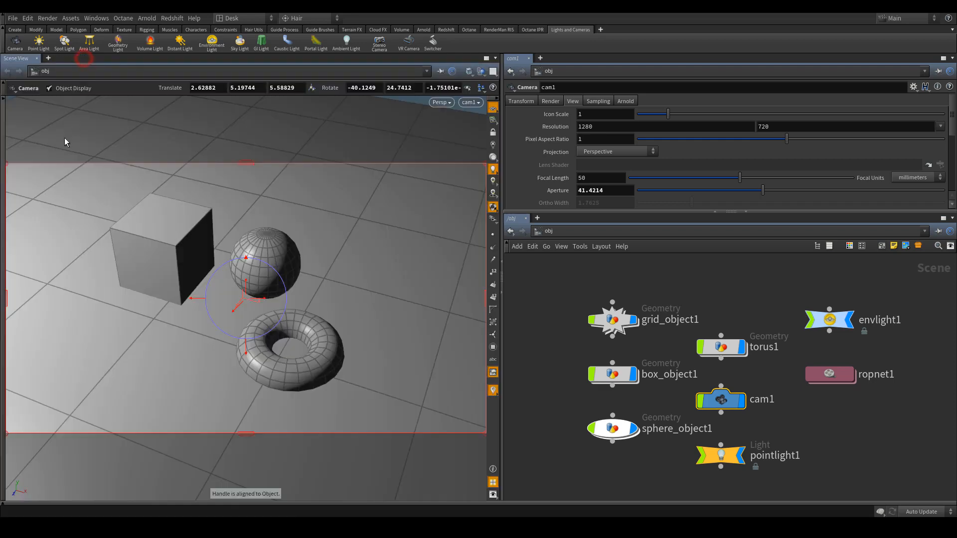
click(103, 19)
click(115, 25)
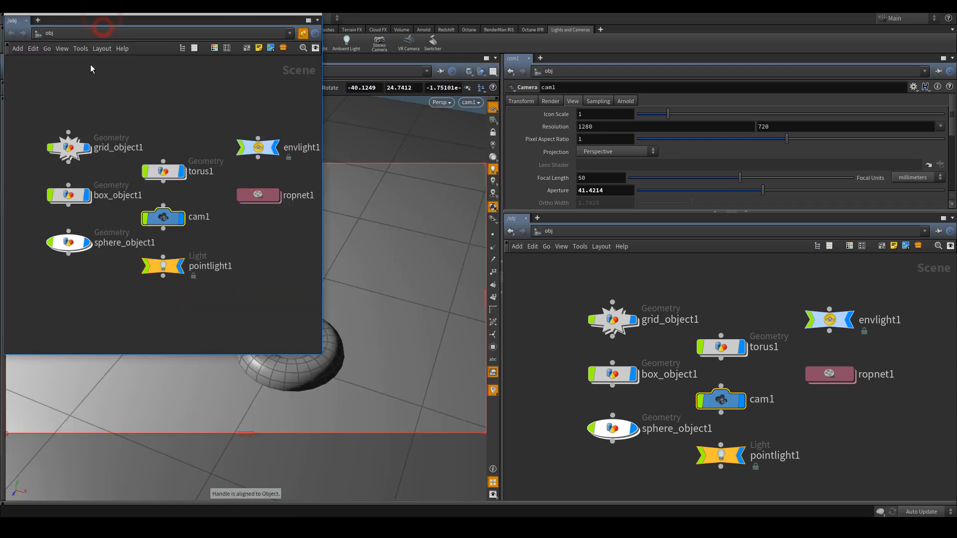
click(16, 23)
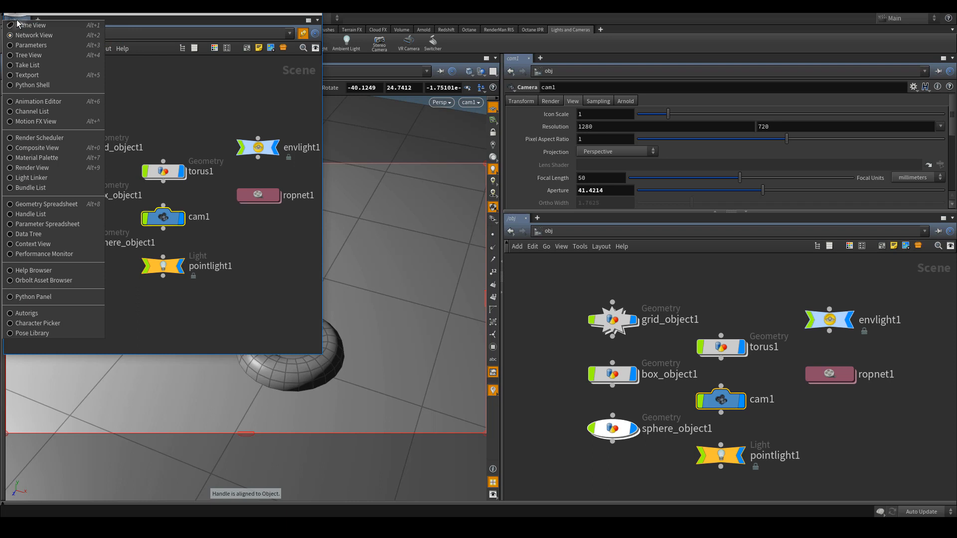
click(69, 168)
Render through /obj/cam1 in the floating panel, and place and enlarge it beside the scene viewport
click(202, 34)
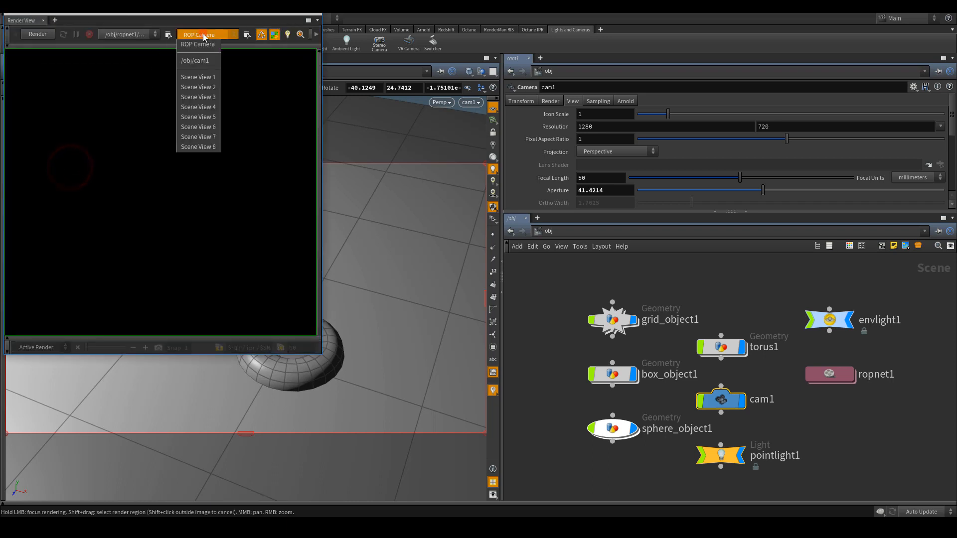
click(201, 65)
click(33, 34)
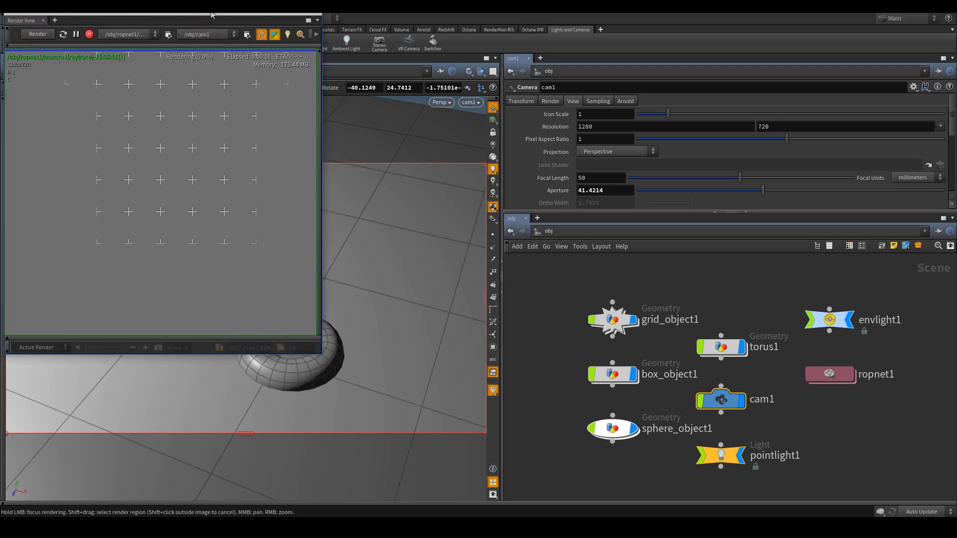
drag(202, 14, 698, 22)
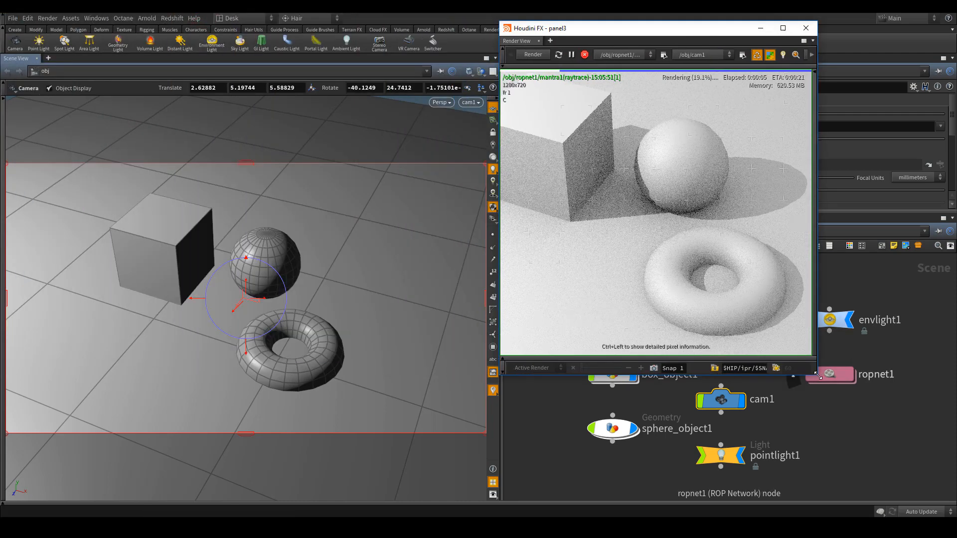
drag(817, 375, 951, 499)
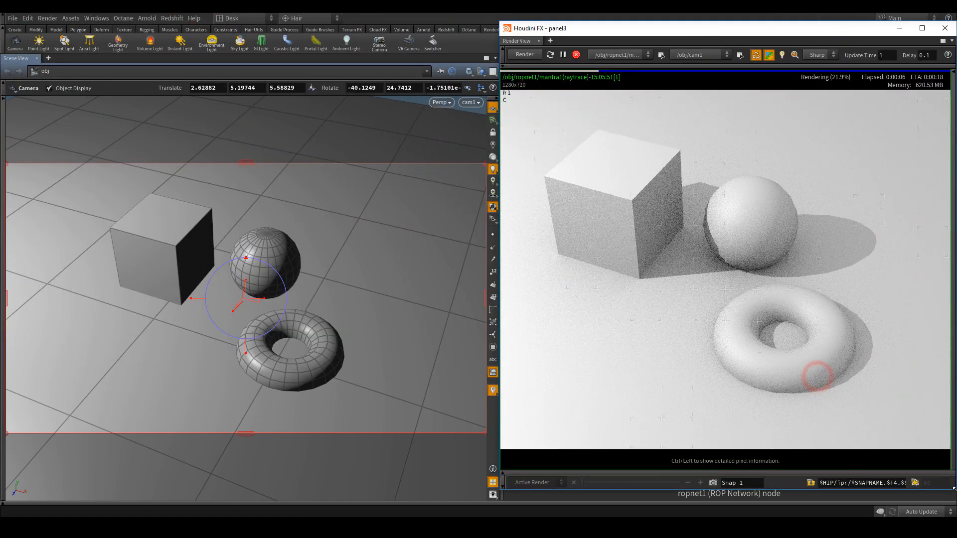
Raise the torus off the grid and reposition the sphere, box and torus while the interactive render runs
click(322, 336)
drag(292, 333, 290, 317)
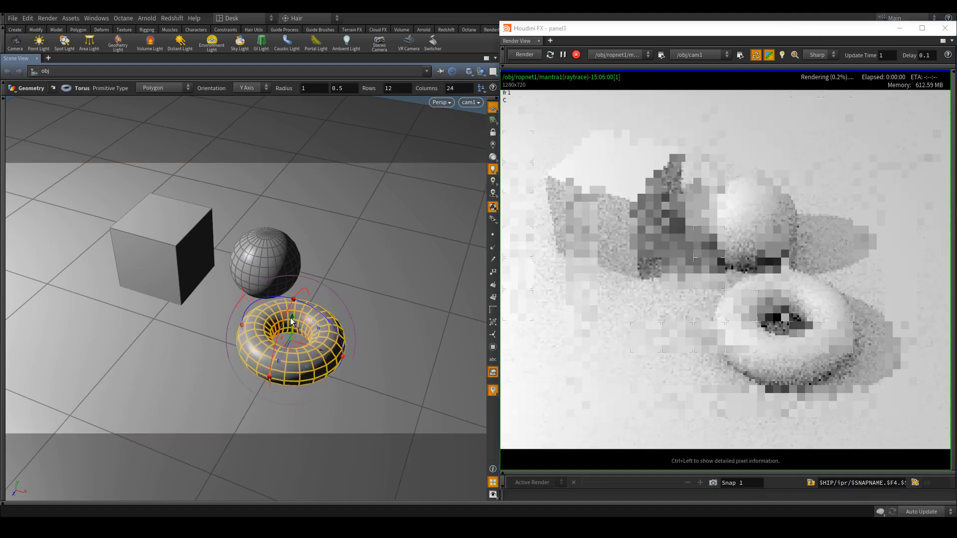
click(271, 250)
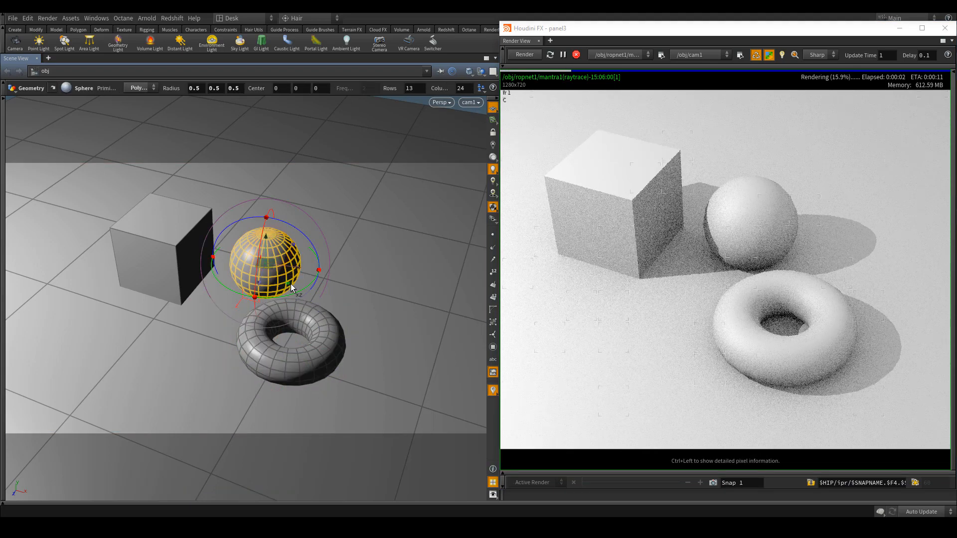
drag(291, 283, 311, 268)
click(162, 248)
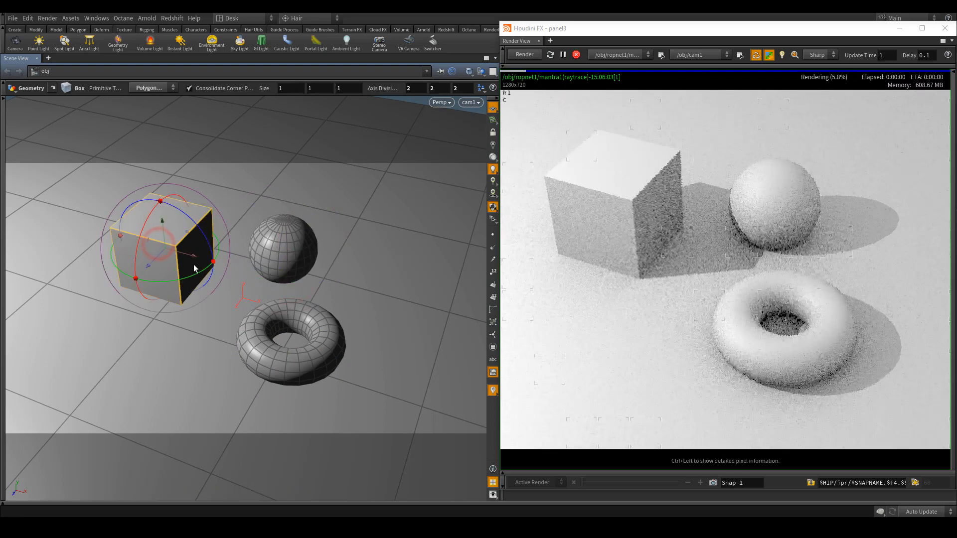
mouse_move(147, 278)
mouse_down()
mouse_move(113, 289)
mouse_move(163, 276)
mouse_up()
key(r)
click(291, 230)
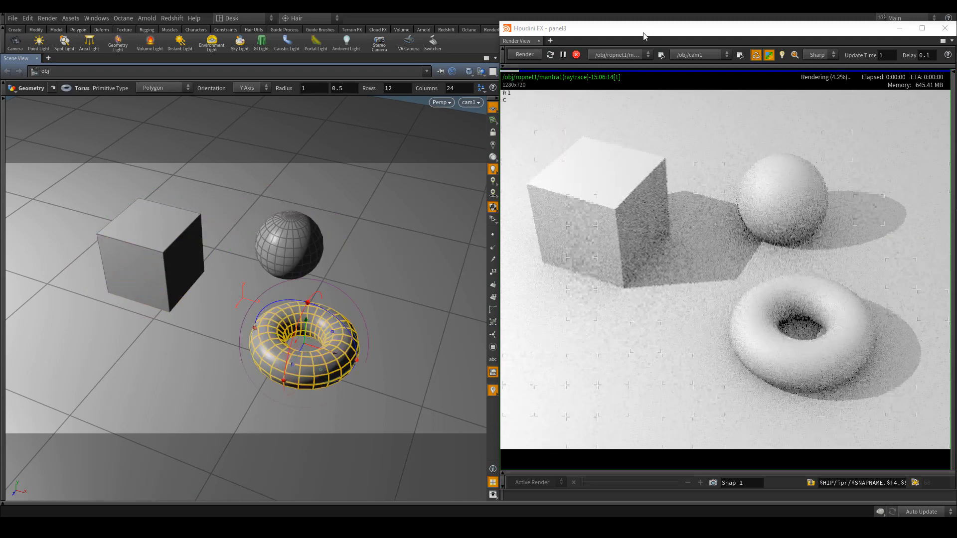
Move the floating render window over the scene viewport and widen it to fit the whole camera frame
drag(643, 36, 171, 24)
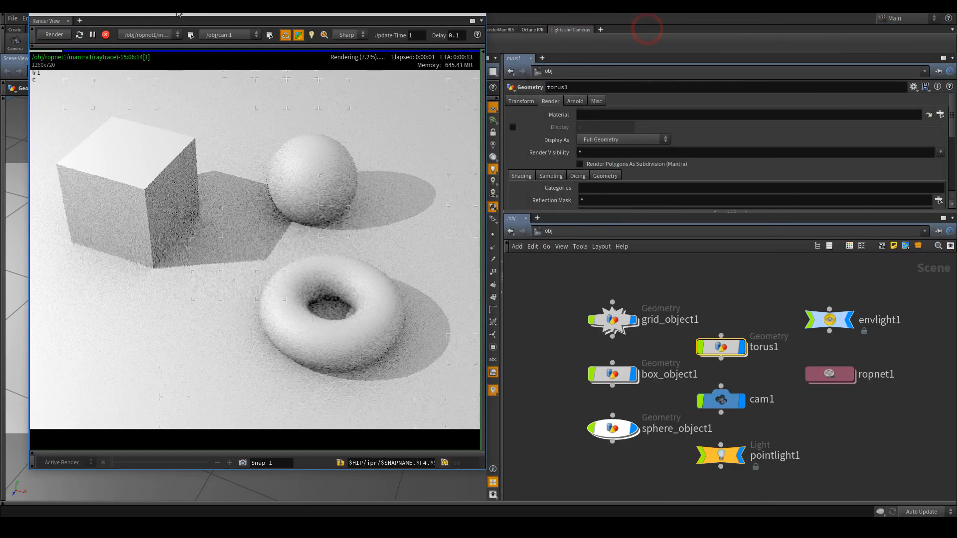
drag(480, 481, 627, 477)
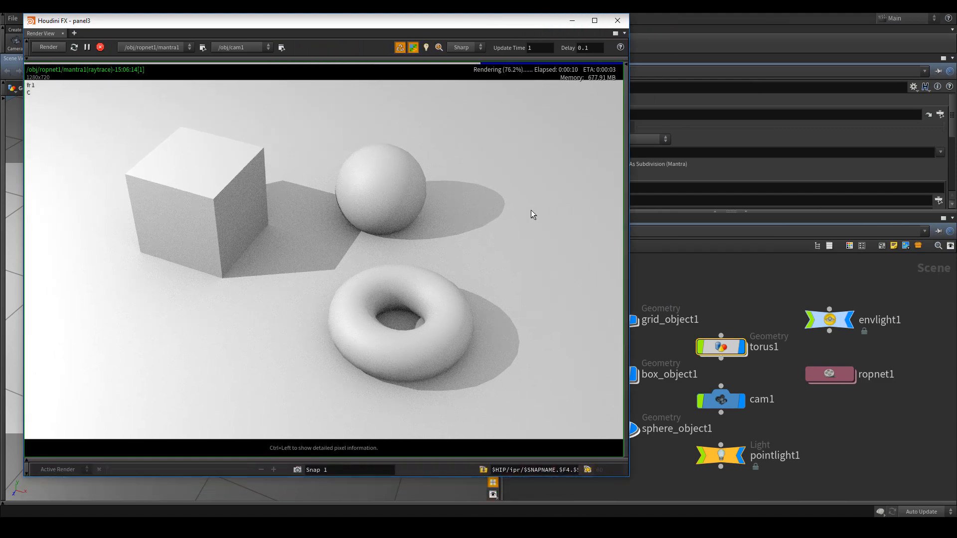
Move the floating render window clear of the network and add a Material Network node below ropnet1 at object level
drag(446, 26, 427, 345)
click(820, 427)
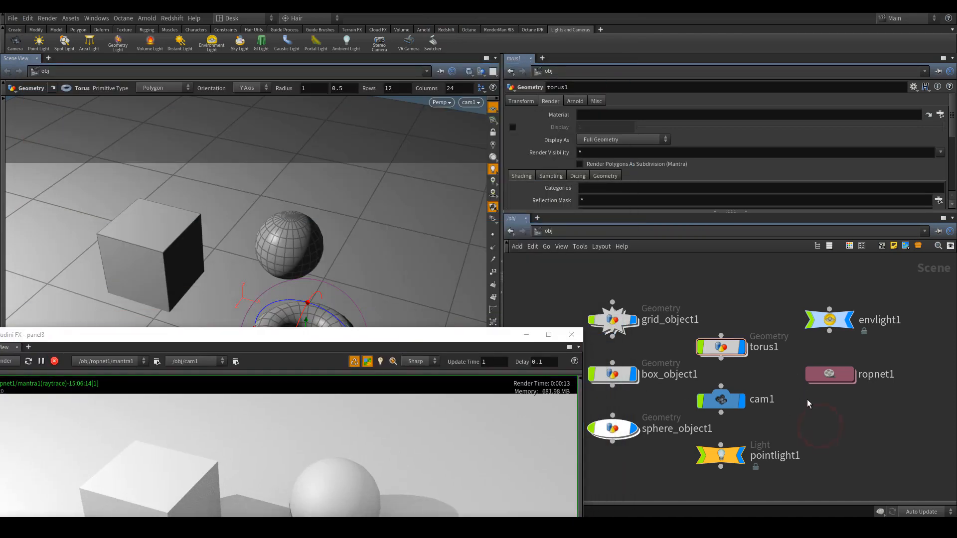
key(Tab)
text(mater)
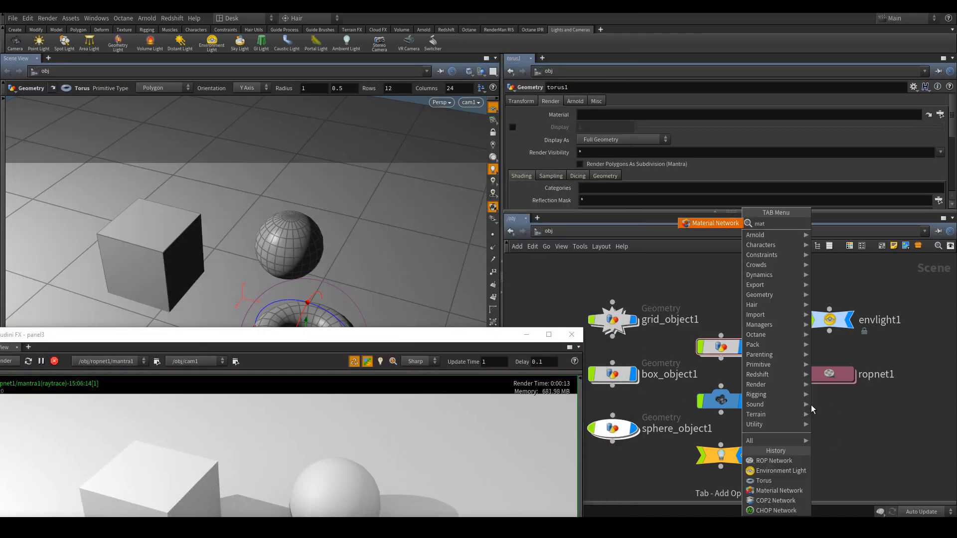
click(713, 222)
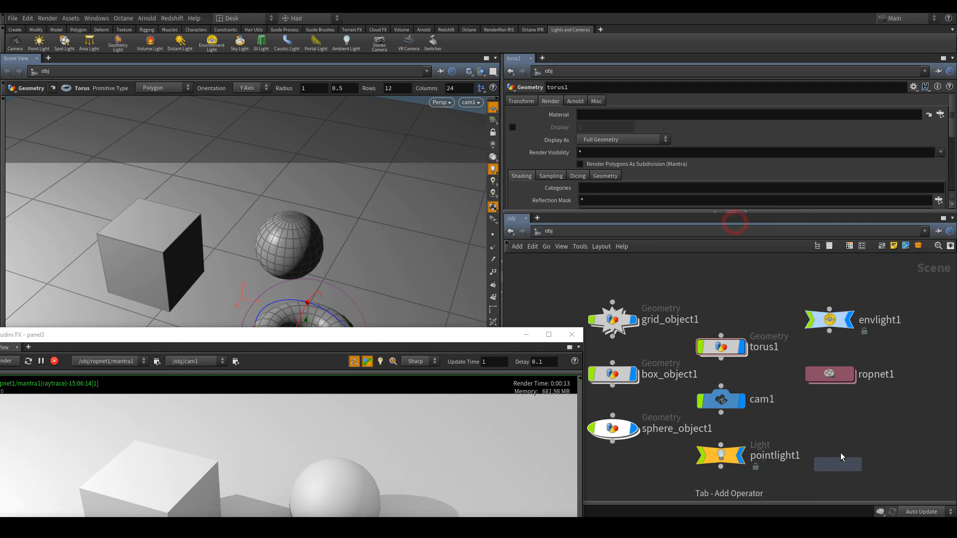
click(829, 436)
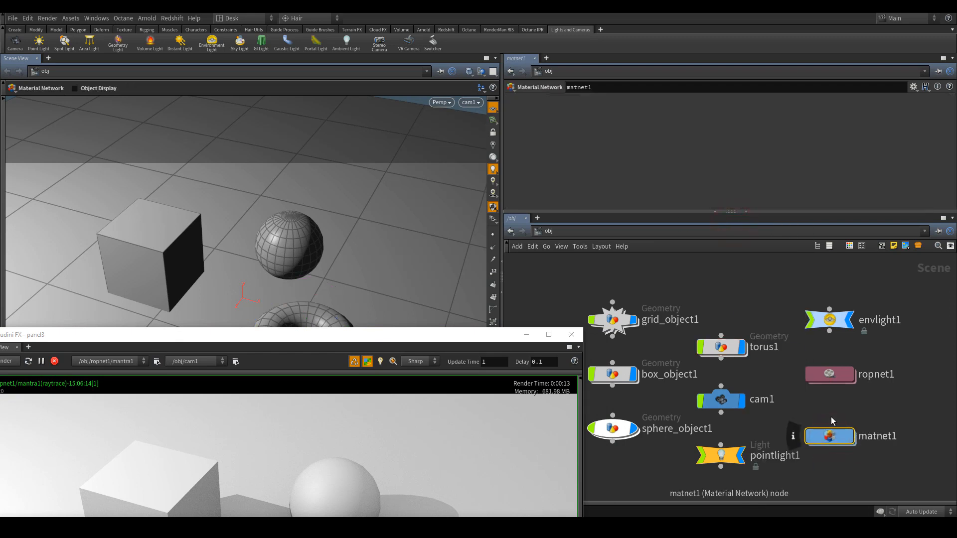
Add a Material Palette pane beside the network view, collapse /mat and expand /obj/matnet1
click(537, 219)
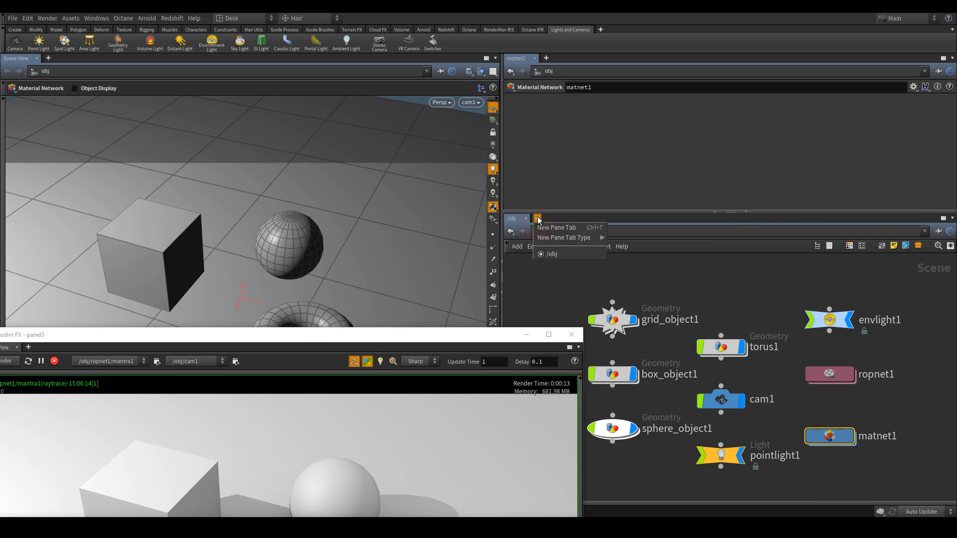
mouse_move(553, 244)
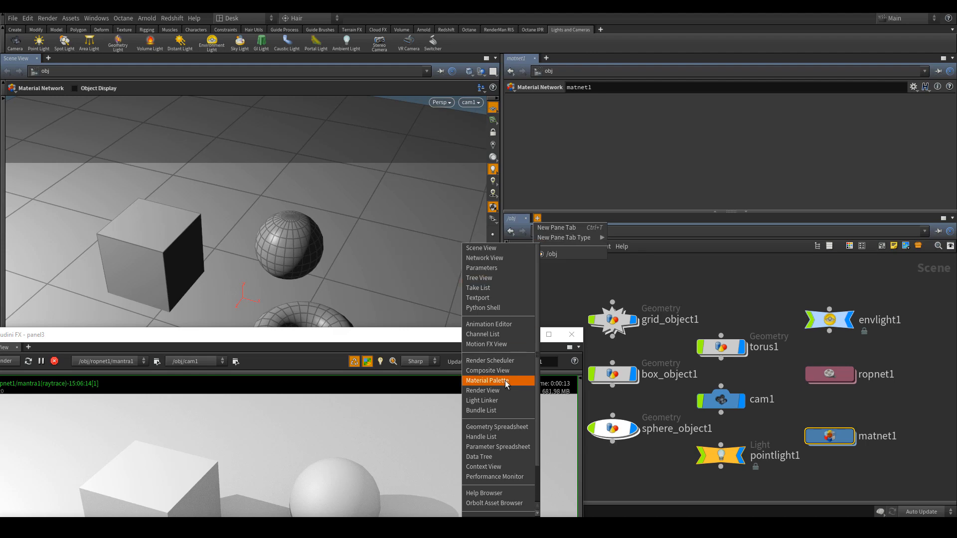
click(486, 380)
drag(479, 337, 348, 367)
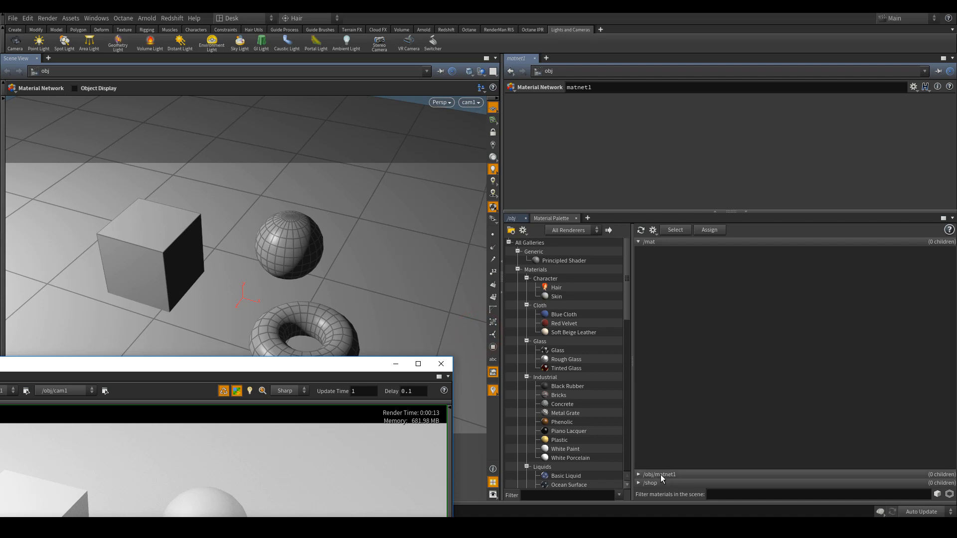
click(645, 242)
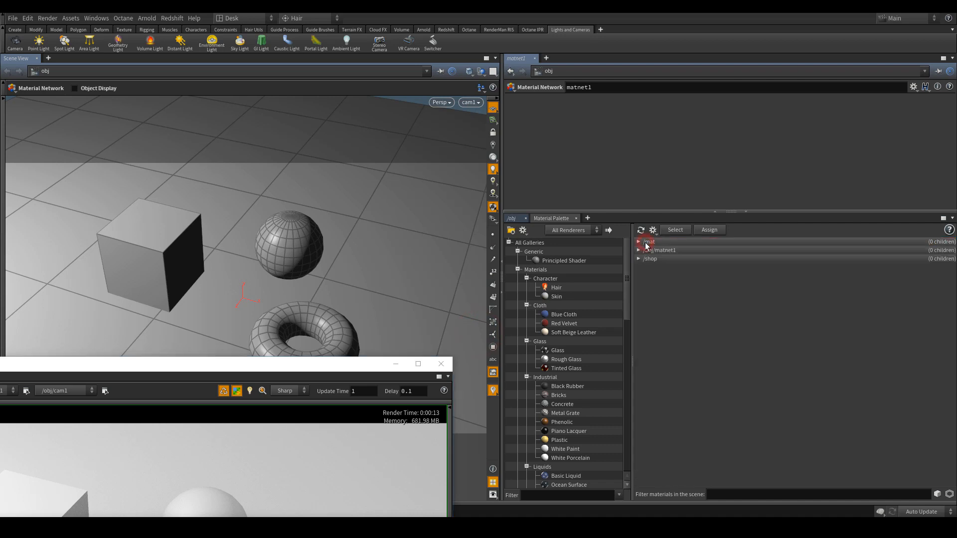
click(673, 254)
Apply separate Principled Shader materials in /obj/matnet1 to the box and the grid
click(568, 262)
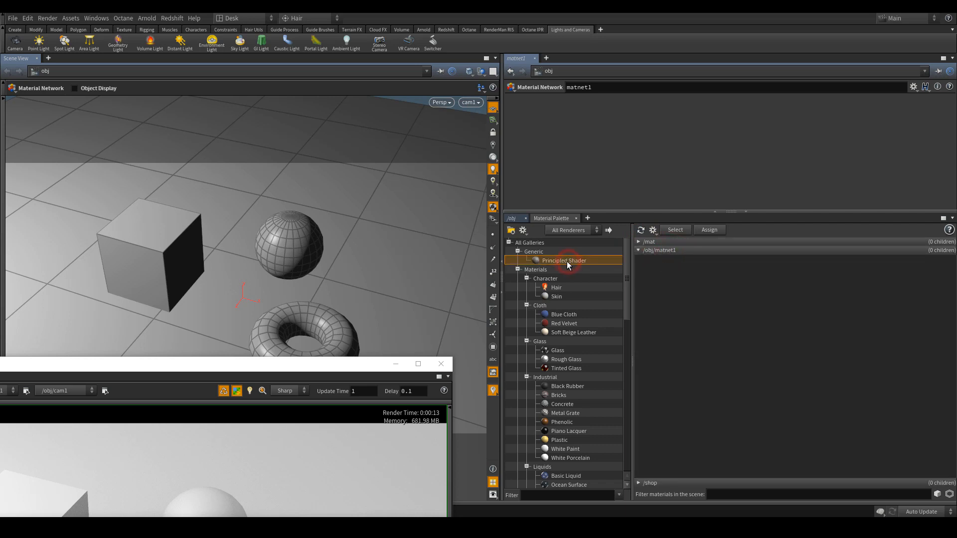
drag(567, 263, 169, 249)
drag(238, 366, 579, 315)
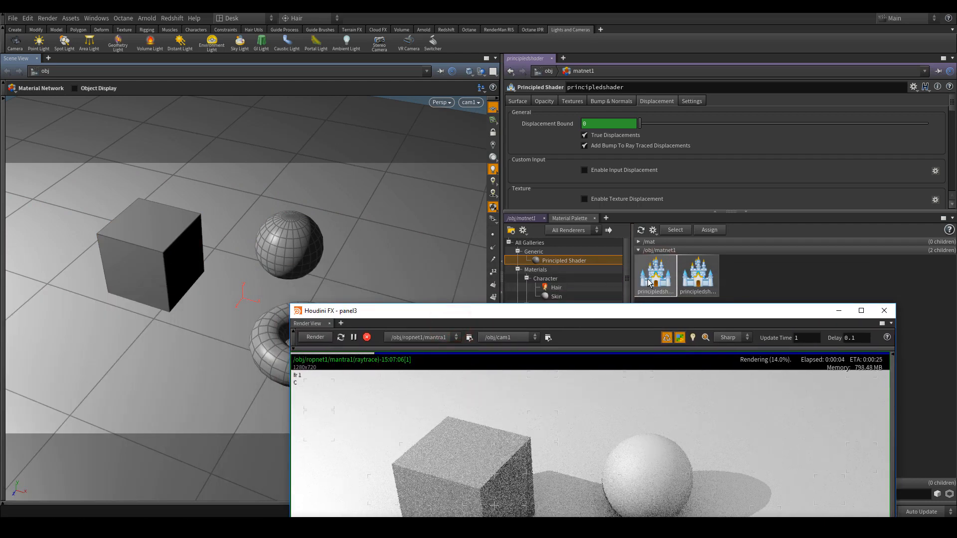
Set the box shader's base color to a saturated green with a hue of 136
click(518, 101)
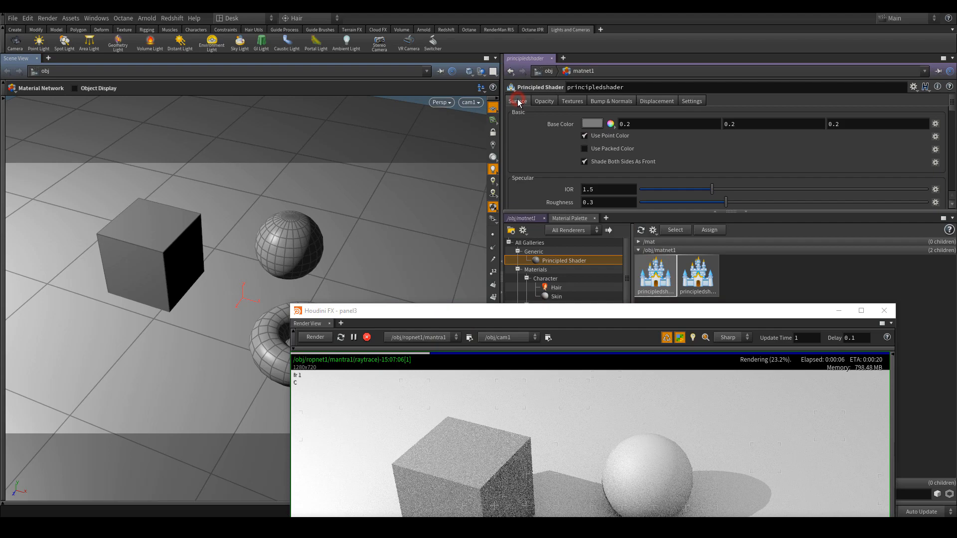
click(598, 127)
click(650, 152)
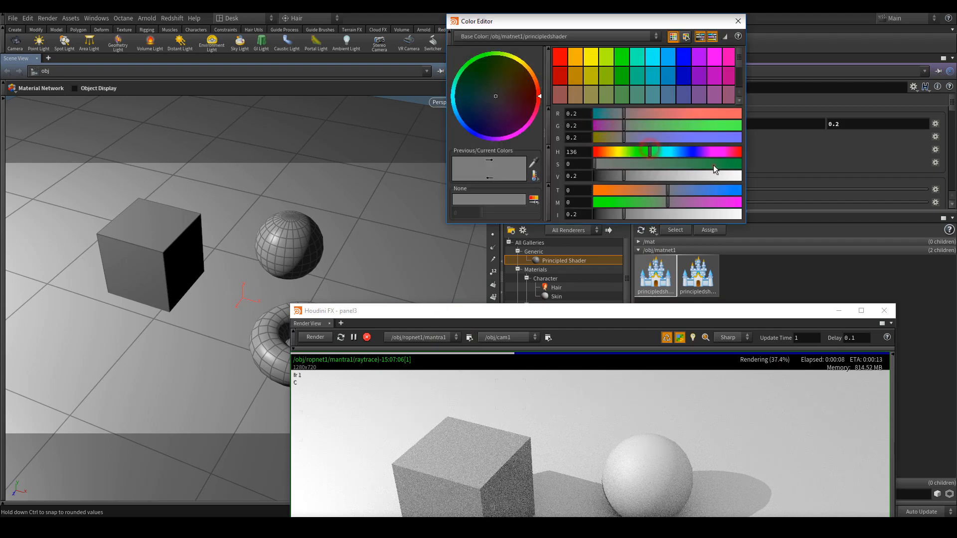
click(722, 164)
click(738, 21)
drag(604, 311, 700, 386)
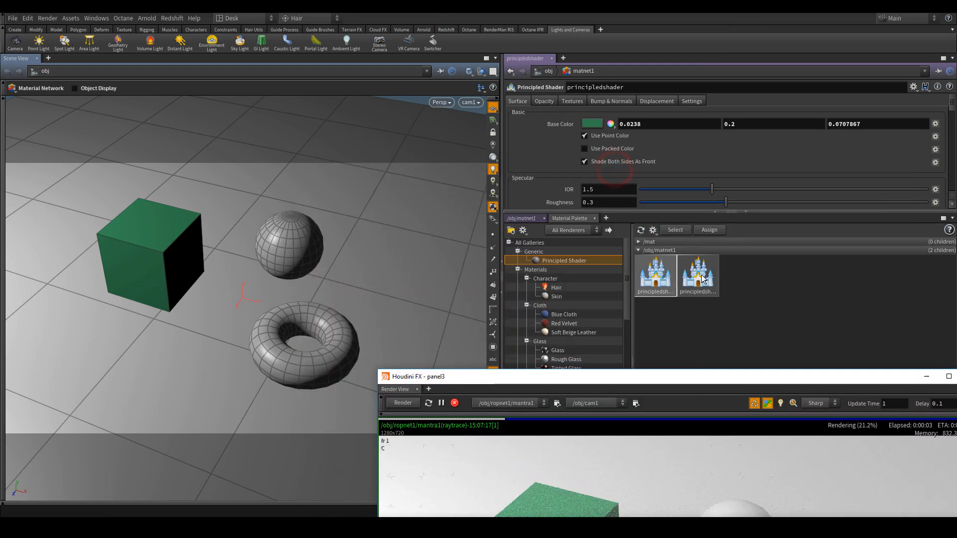
Add a third Principled Shader to /obj/matnet1, keeping the render window clear of the palette
click(698, 273)
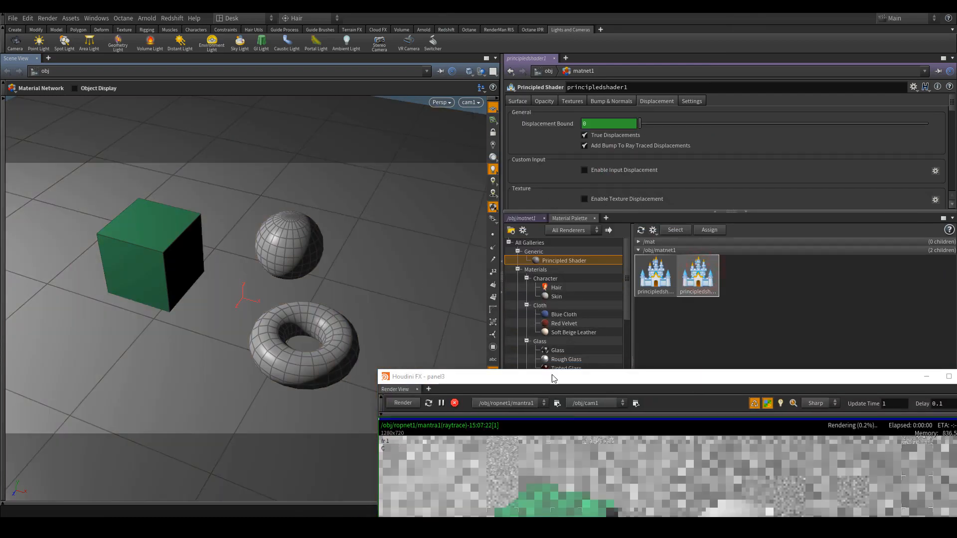
drag(604, 376, 652, 400)
click(571, 260)
drag(759, 286, 759, 286)
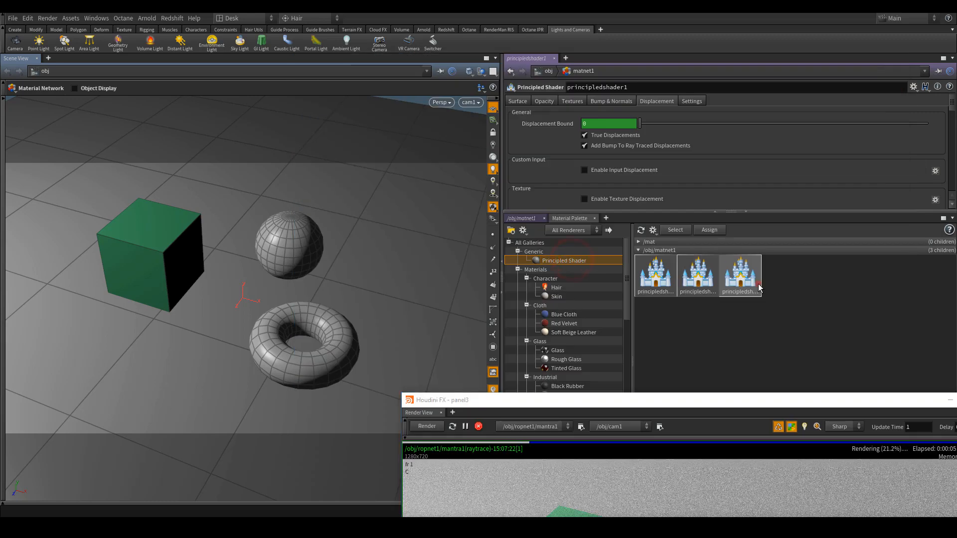
Set the third shader's base color to bright orange (0.922, 0.35792, 0.031348) and assign it to the sphere
click(520, 101)
click(596, 124)
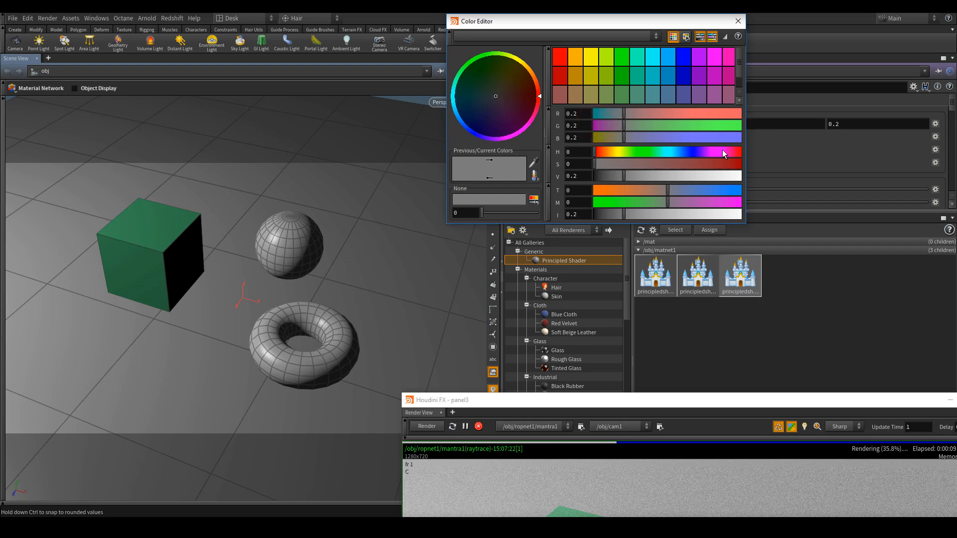
click(603, 153)
drag(660, 165, 735, 165)
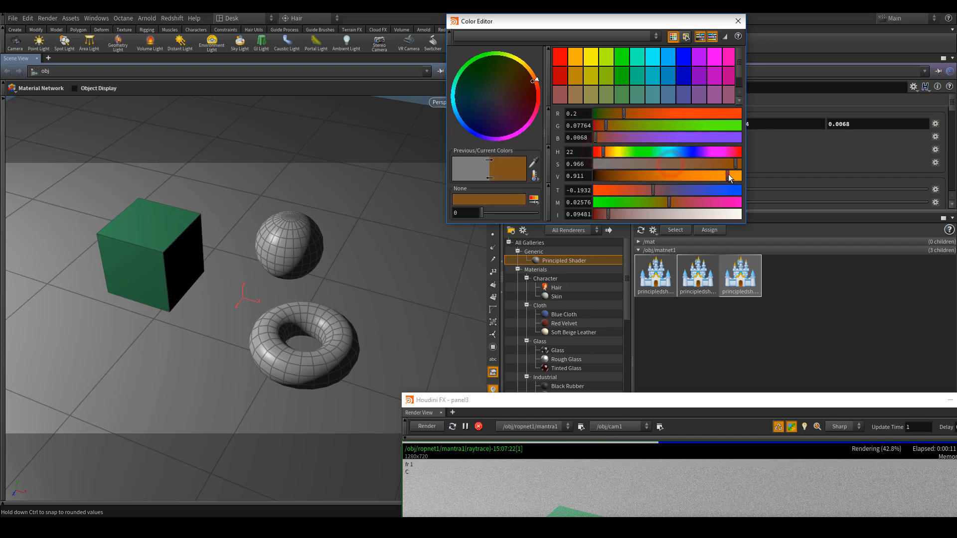
click(729, 175)
click(738, 20)
drag(740, 274, 302, 232)
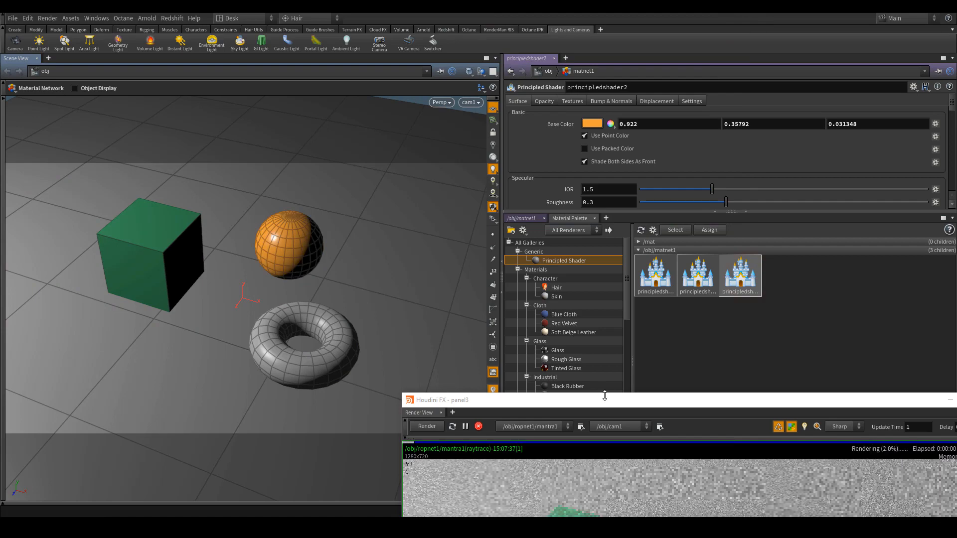
Bring the render window over the scene viewport, enlarge it, and shift it aside to uncover the shader parameters
drag(608, 401, 412, 176)
drag(450, 227, 348, 87)
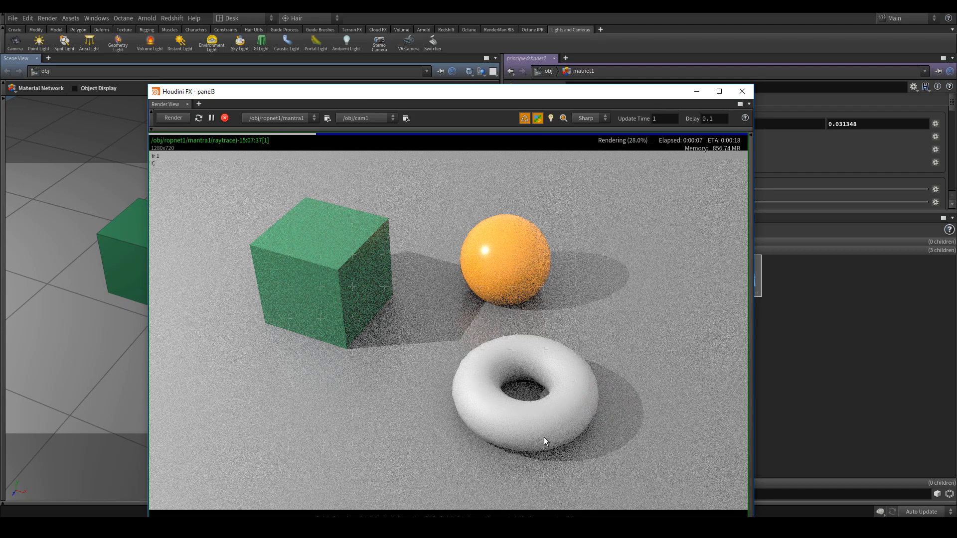
drag(492, 93, 354, 27)
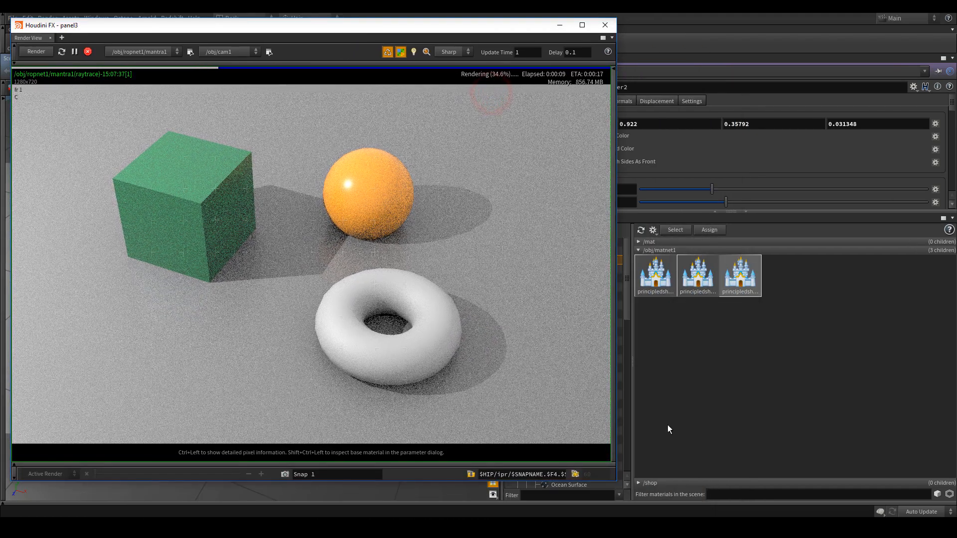
drag(616, 484, 682, 494)
drag(564, 26, 297, 87)
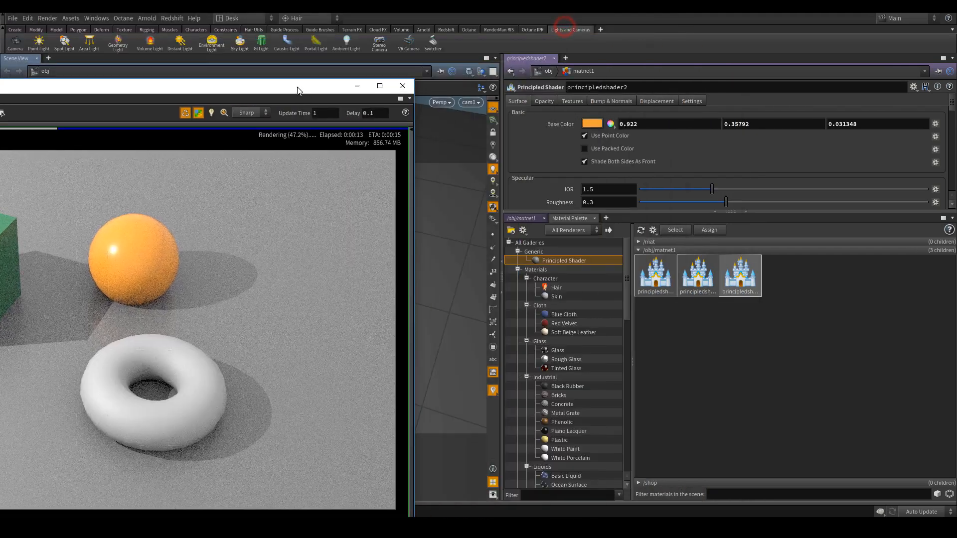
Show the matnet1 network, lay out its shader nodes automatically, and re-enter it from the object level
click(521, 219)
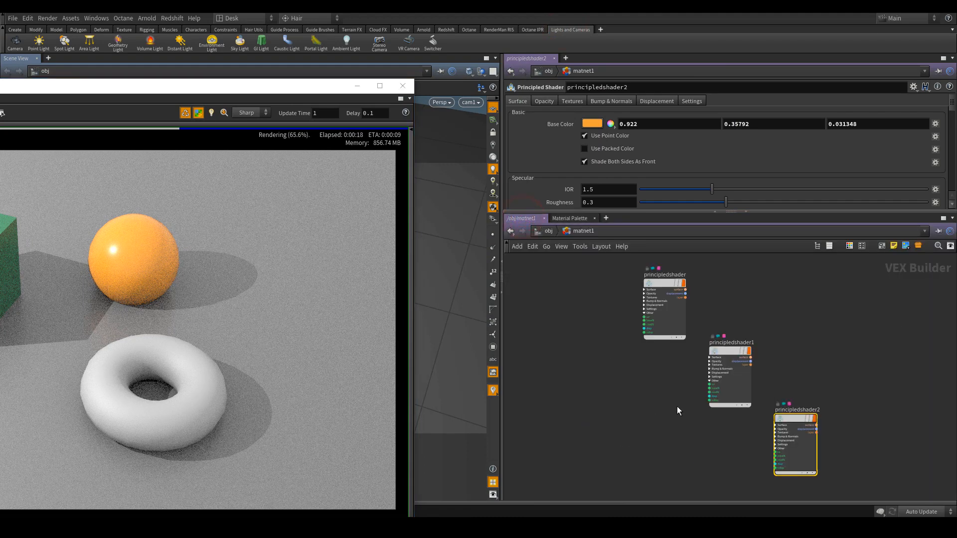
click(678, 409)
key(l)
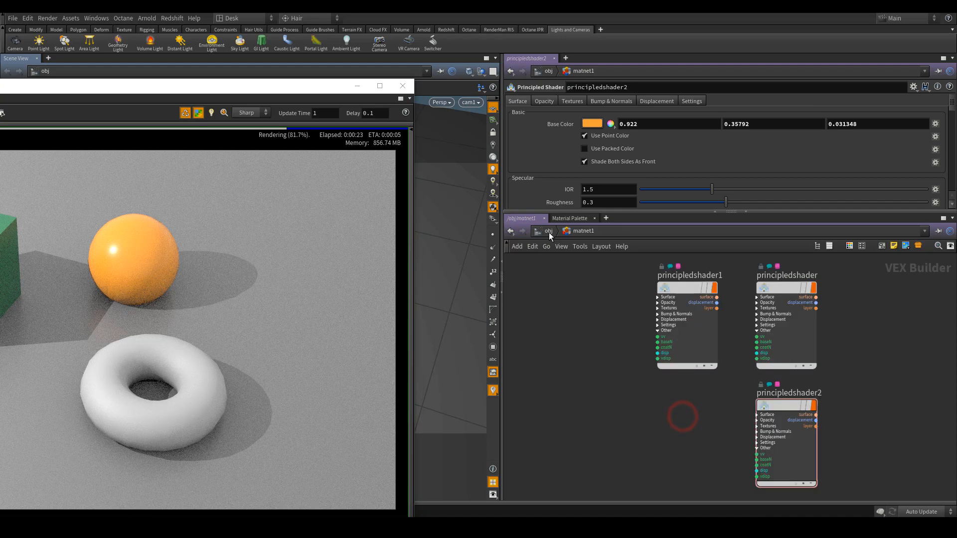
click(548, 232)
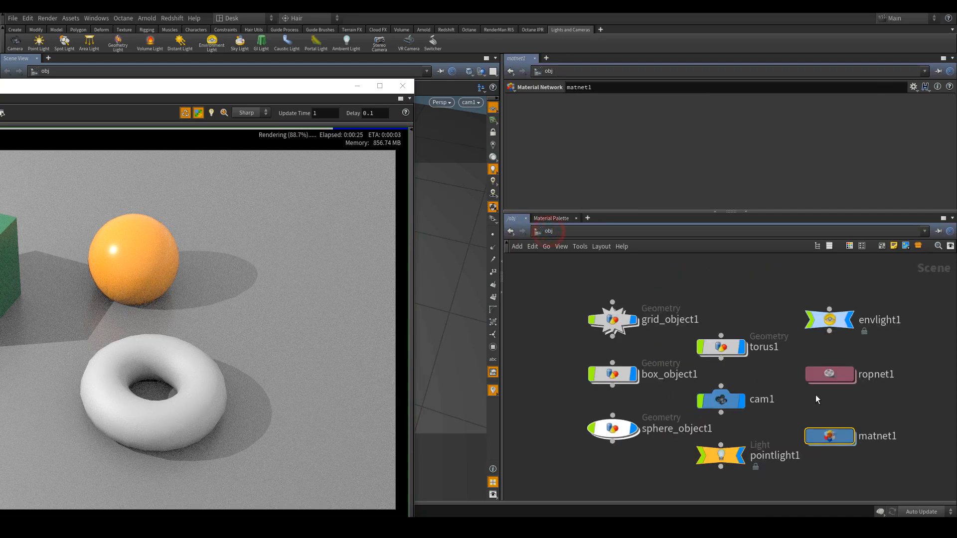
double_click(841, 439)
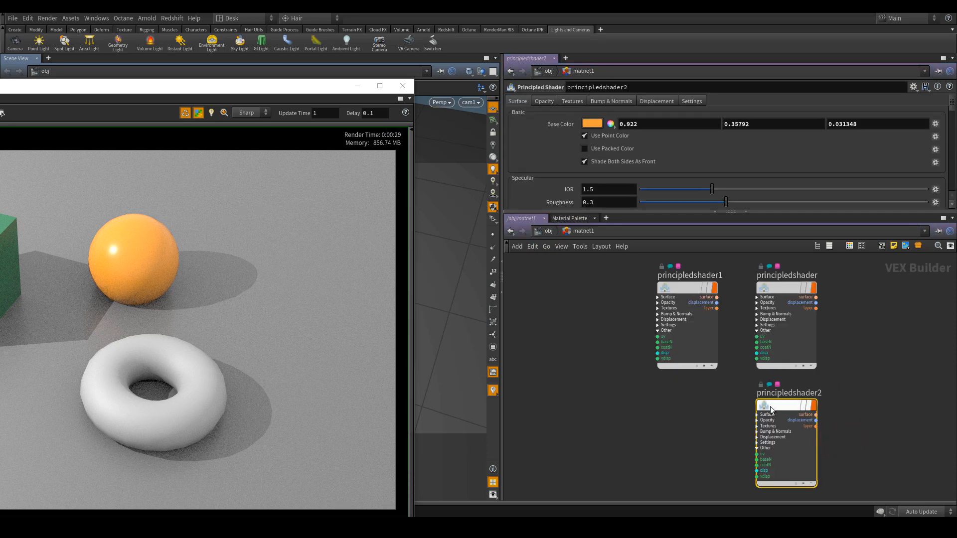
Rename the orange sphere shader node principledshader2 to sph
drag(260, 87, 384, 81)
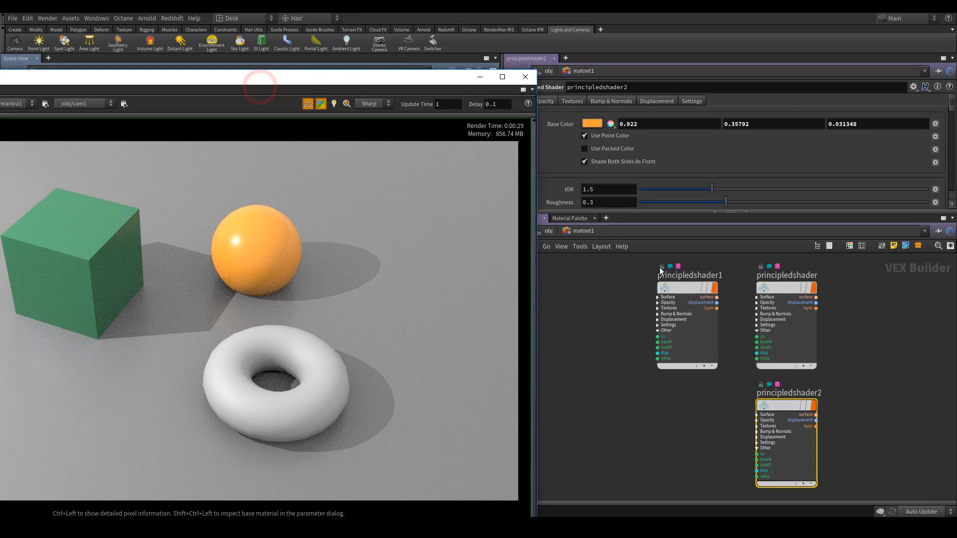
click(785, 402)
double_click(789, 393)
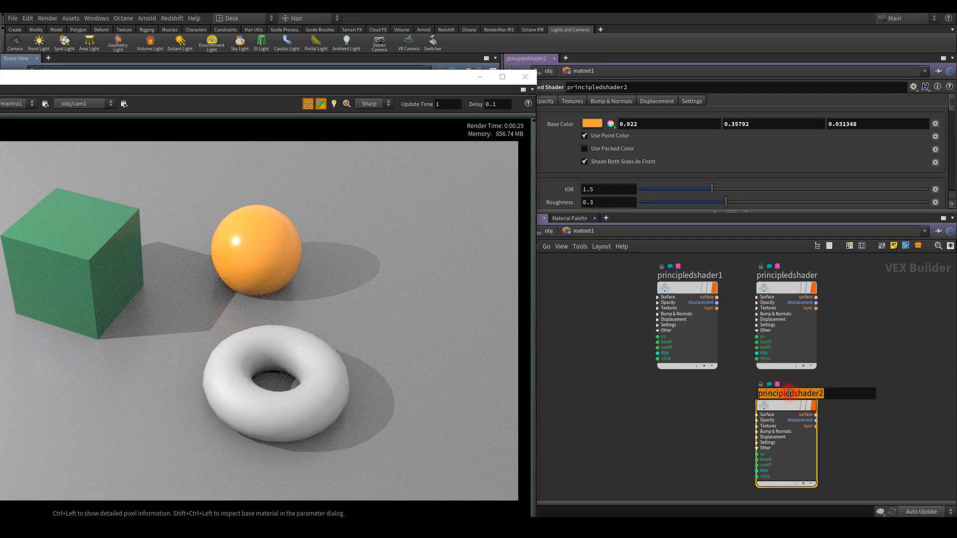
text(sph)
key(Return)
Rename the green shader node to box and the principledshader1 node to grid
click(785, 282)
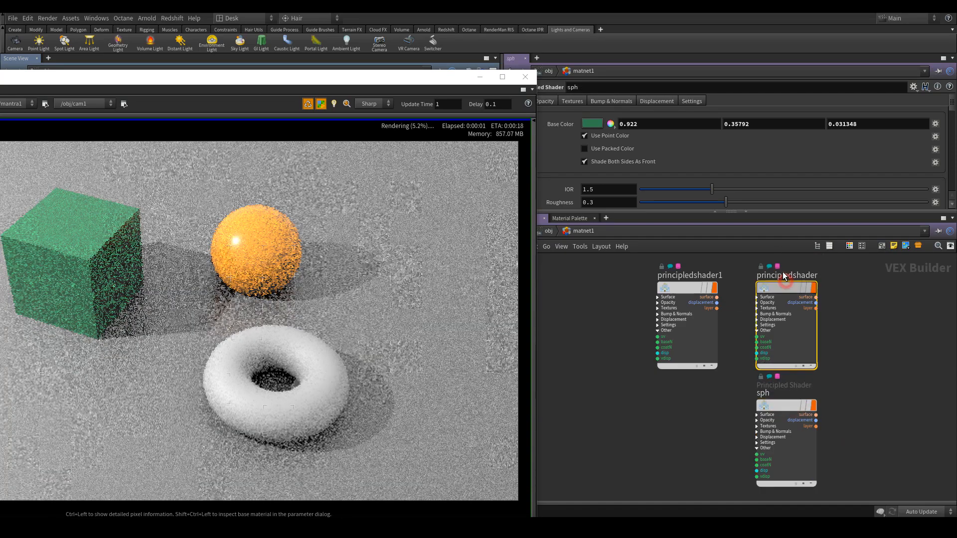
double_click(784, 276)
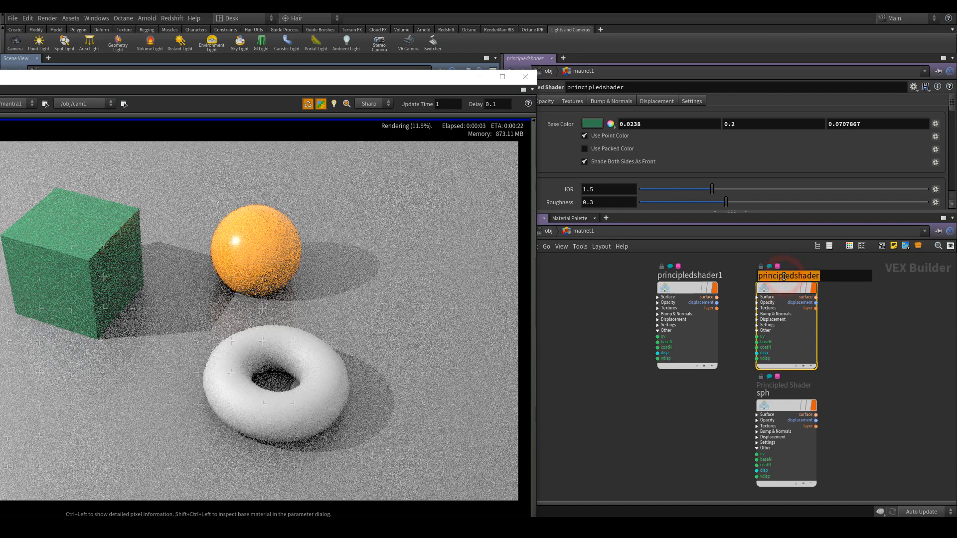
text(box)
key(Return)
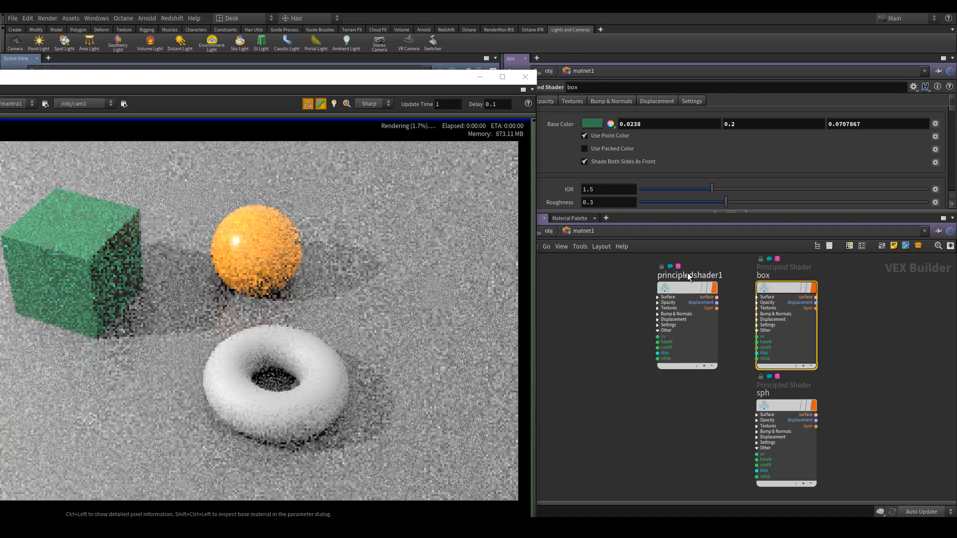
double_click(686, 275)
text(gr)
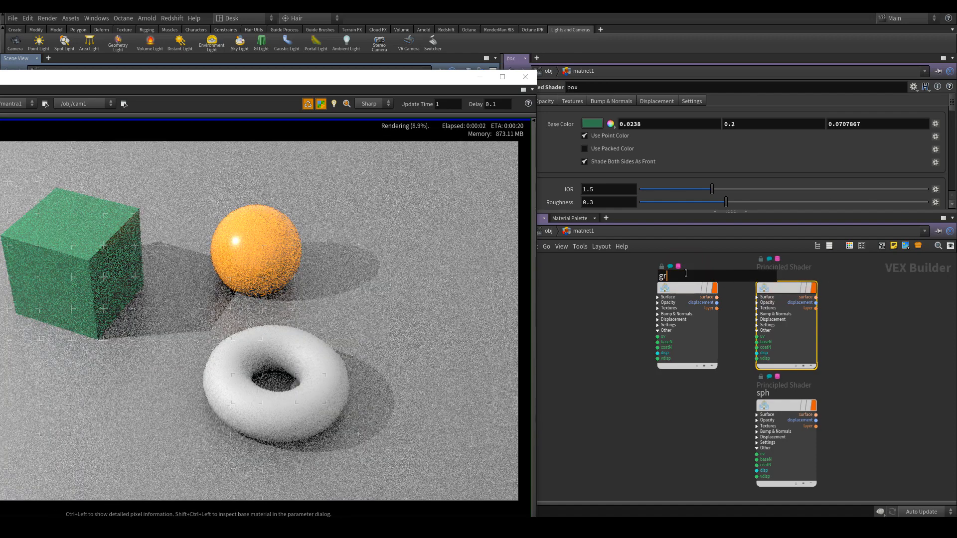
text(id)
key(Return)
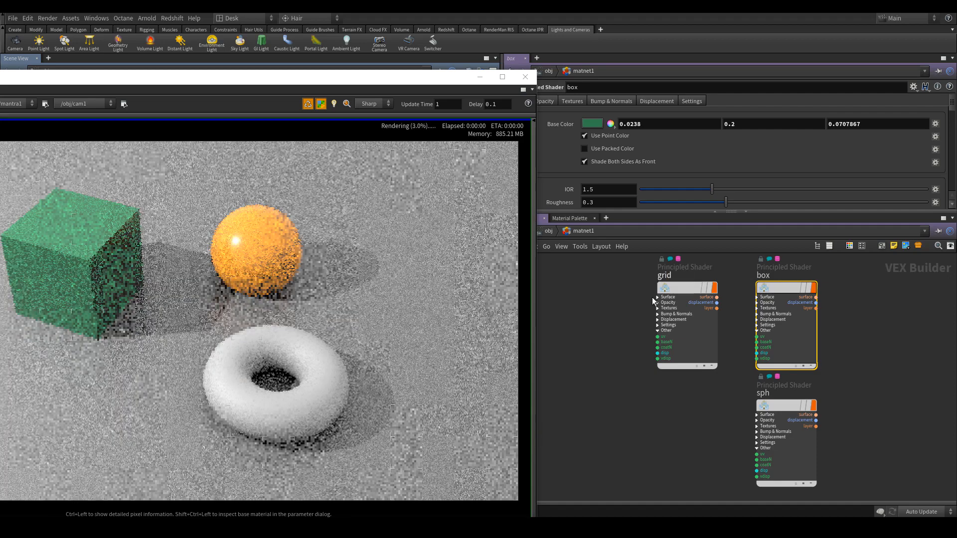
Return to the object-level network, and position and narrow the render window to leave the network pane uncovered
drag(446, 85, 440, 110)
click(550, 231)
drag(436, 112, 446, 34)
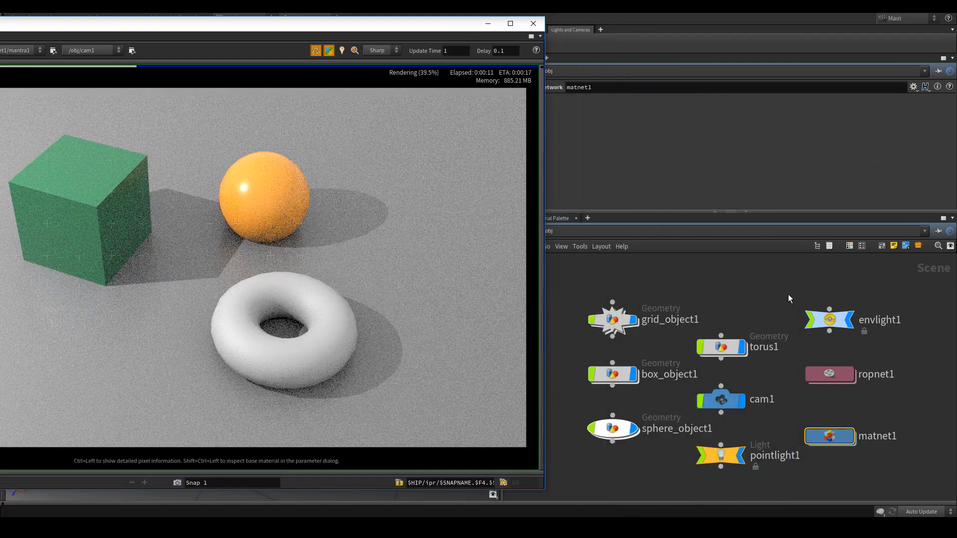
drag(429, 24, 398, 28)
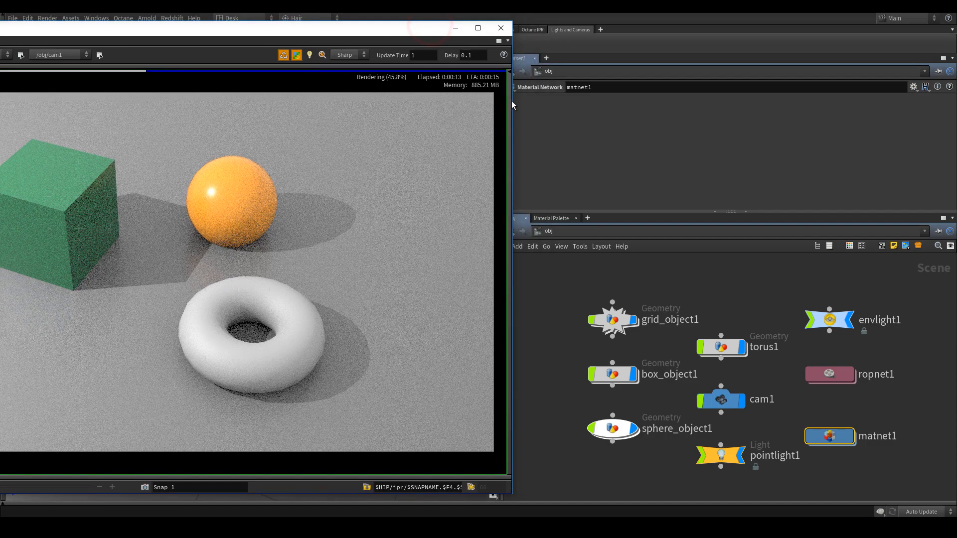
drag(511, 105, 495, 103)
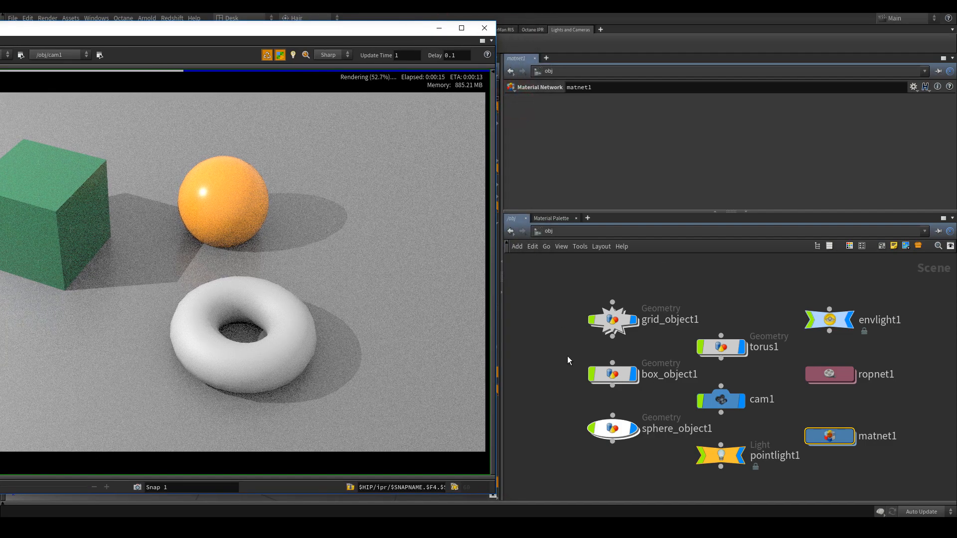
Assign the material /obj/matnet1/sph to box_object1, and look at the material operator chooser without changing the selection
drag(550, 357, 643, 406)
click(515, 103)
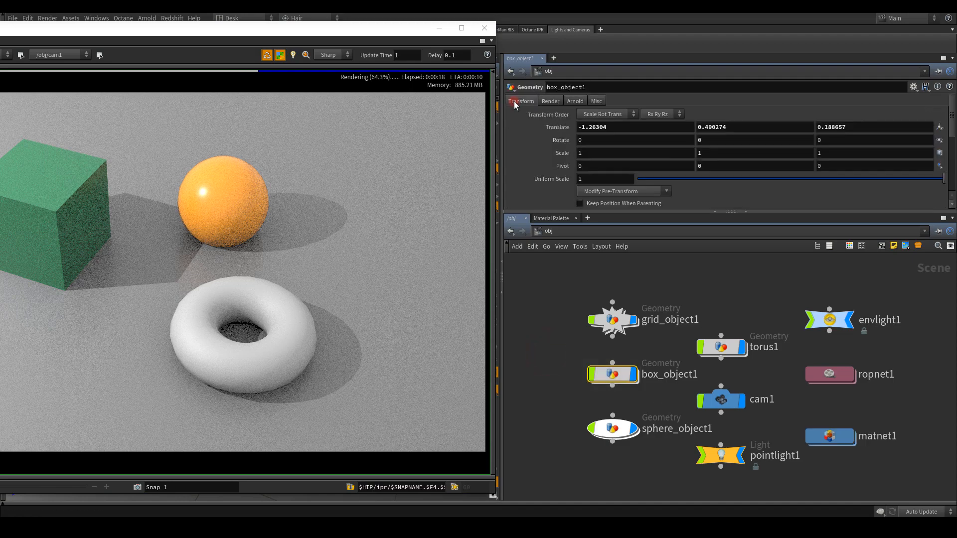
click(553, 102)
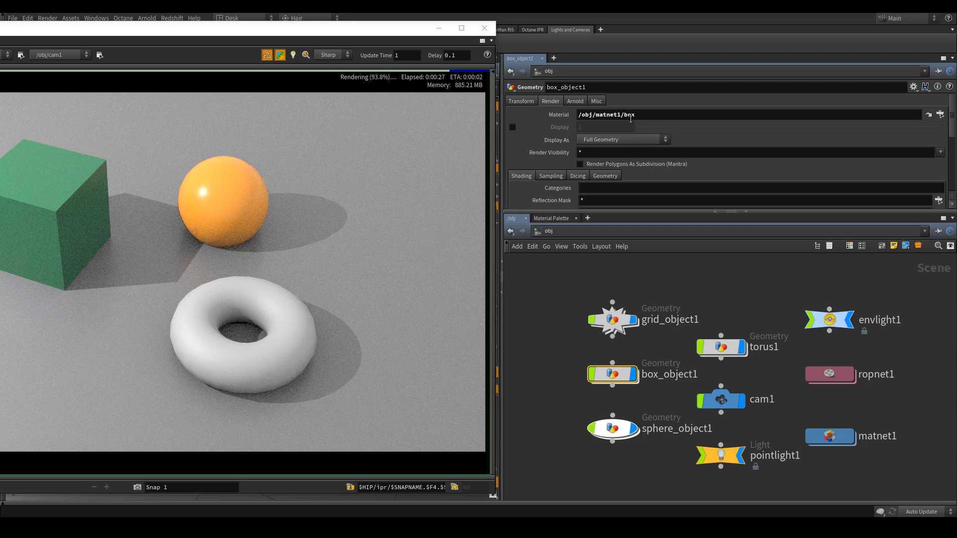
drag(378, 32, 407, 28)
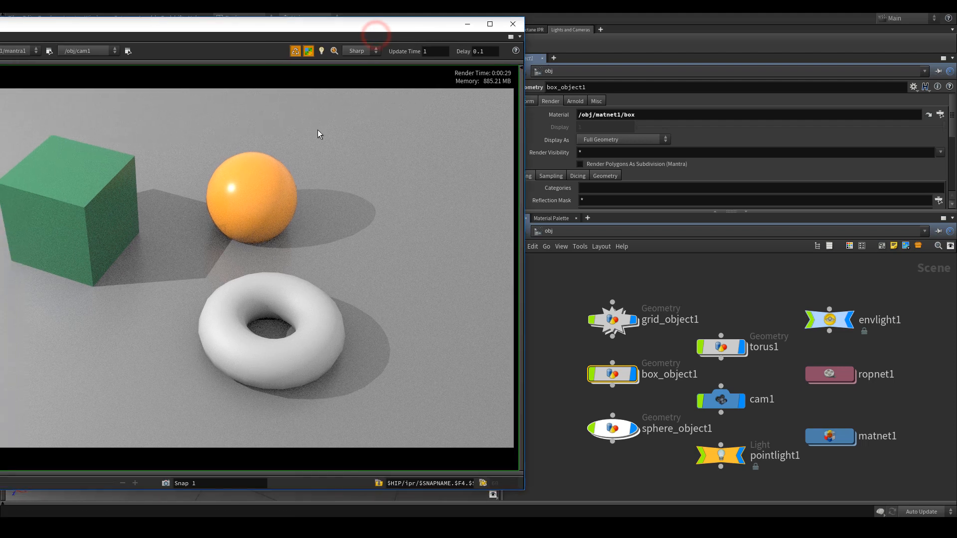
double_click(627, 115)
text(sph)
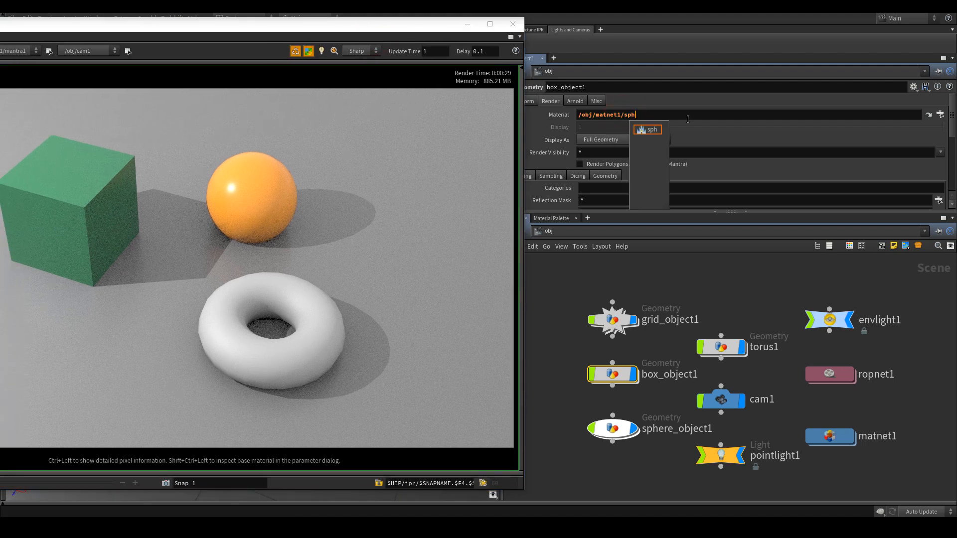
key(Return)
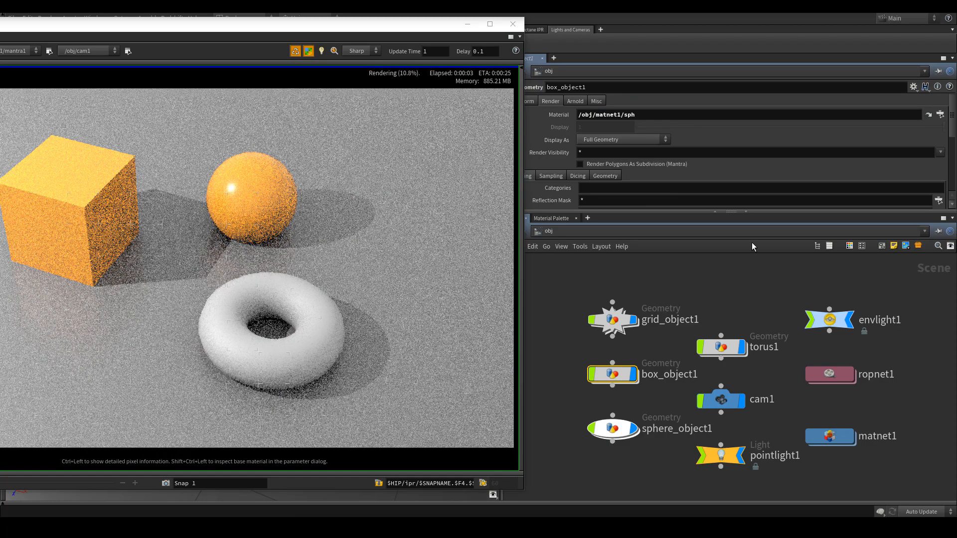
click(941, 115)
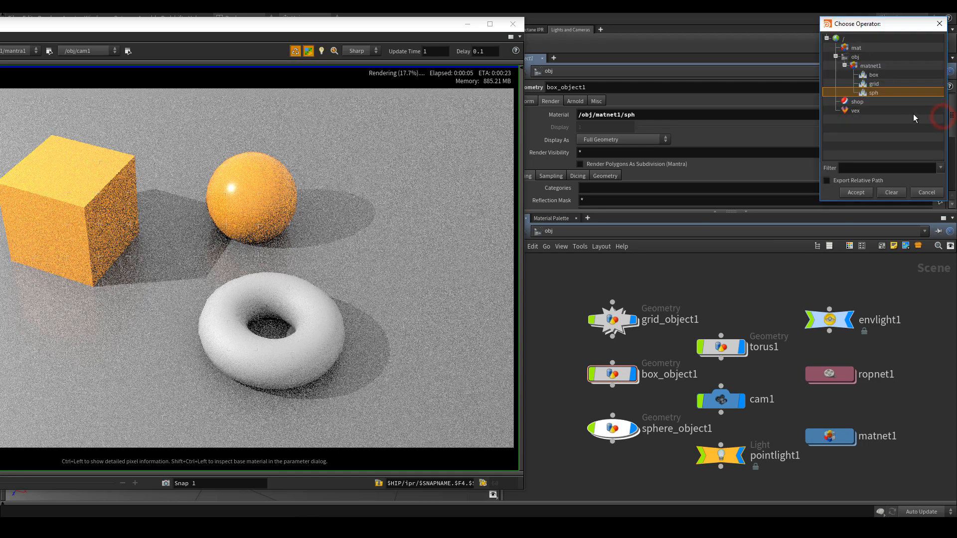
click(927, 193)
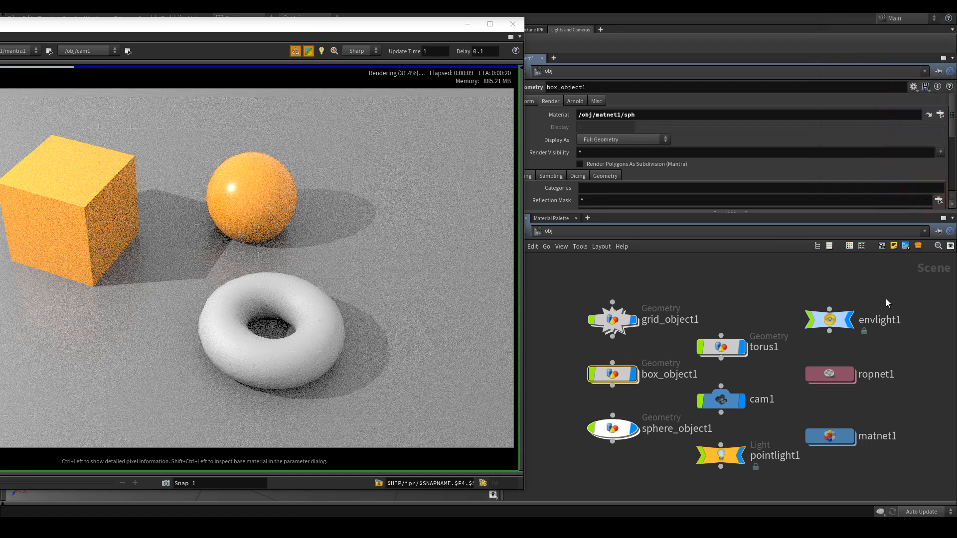
Copy the material path /obj/matnet1/sph from box_object1 and assign it to torus1
drag(649, 109, 556, 127)
key(ctrl+c)
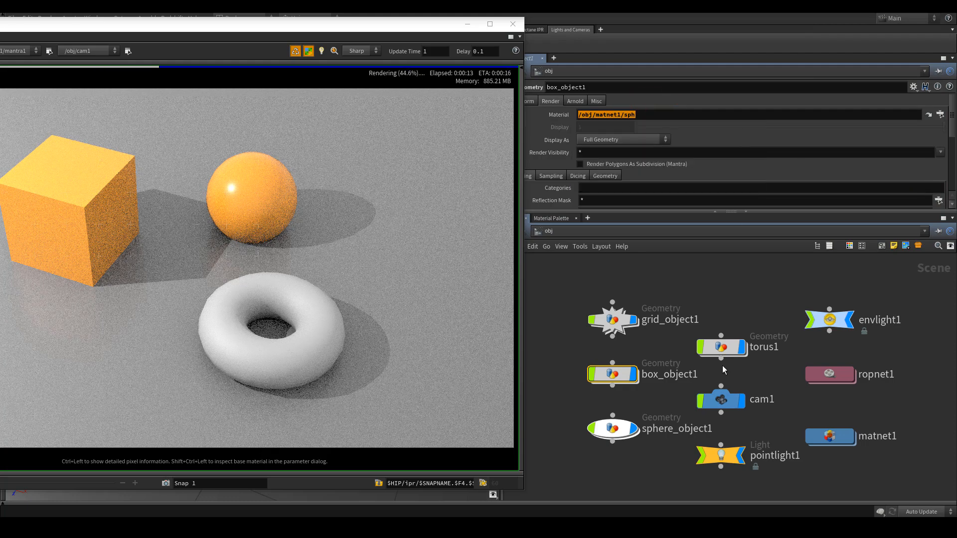
drag(766, 310, 717, 331)
click(613, 113)
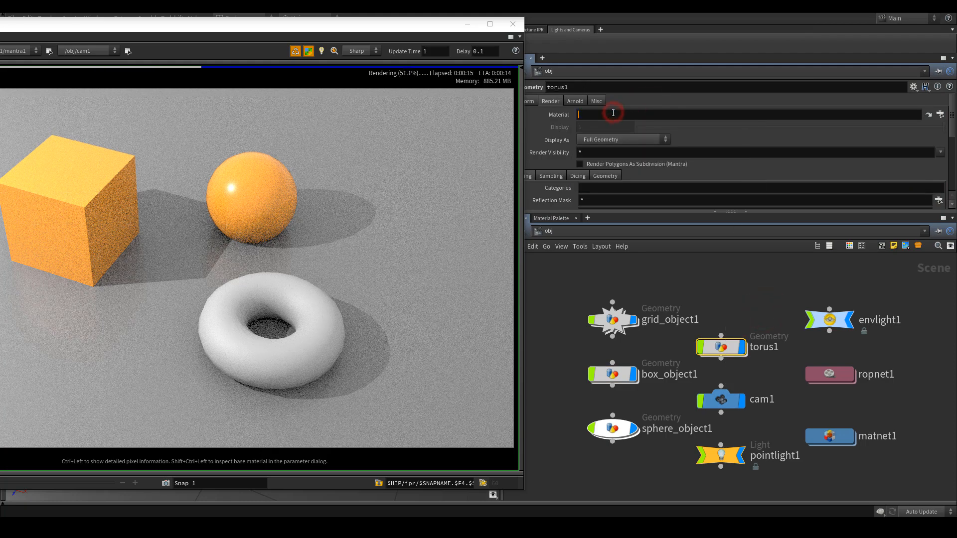
key(ctrl+v)
key(Return)
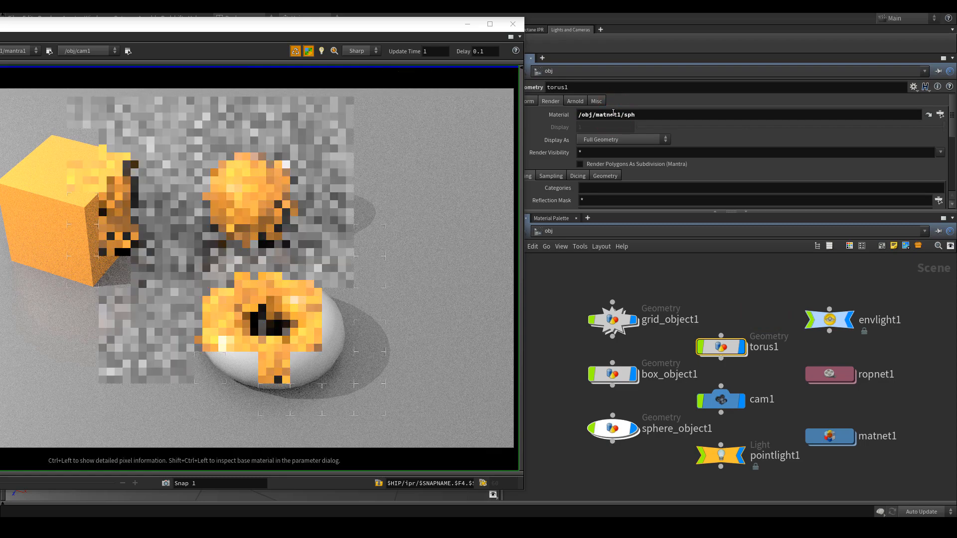
Edit the torus1 material path to /obj/matnet1/box
drag(626, 116, 652, 116)
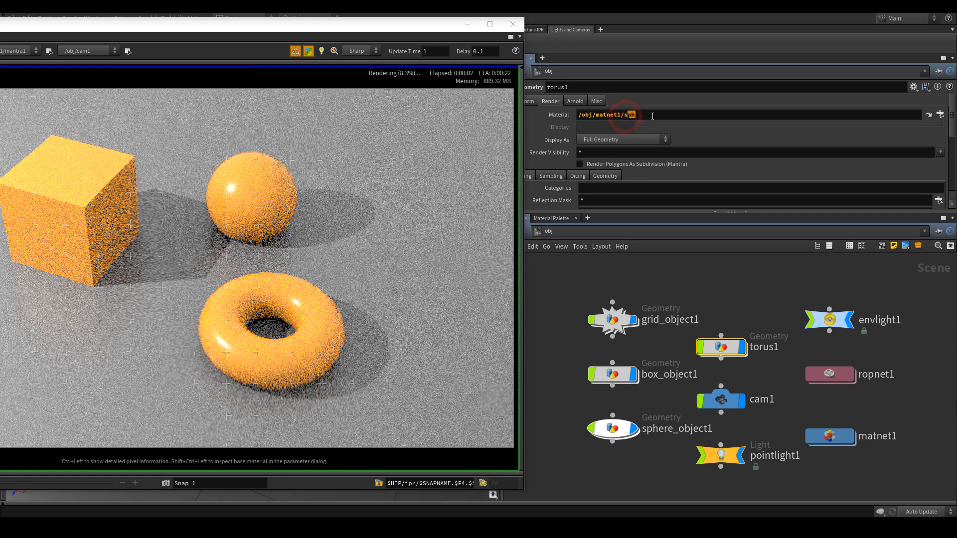
key(BackSpace)
key(BackSpace)
text(box)
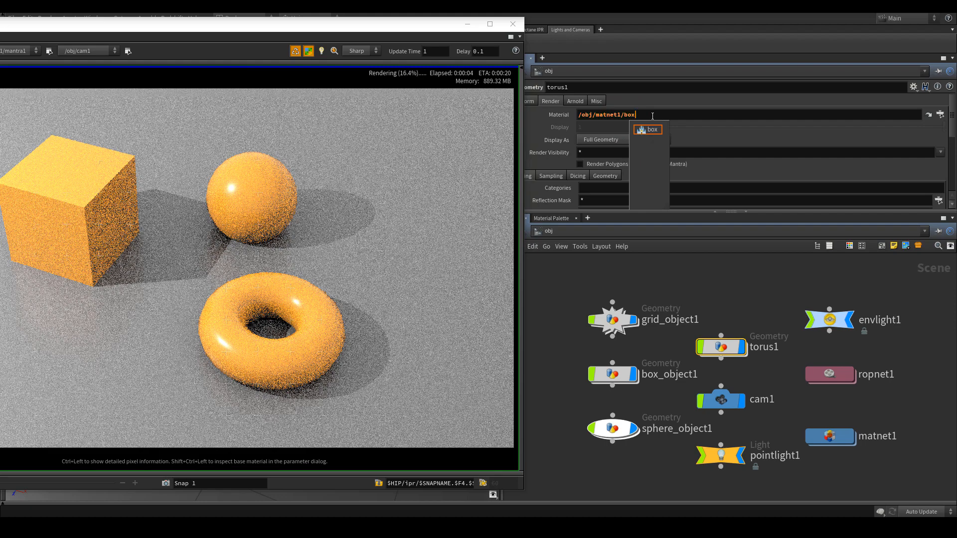
key(Return)
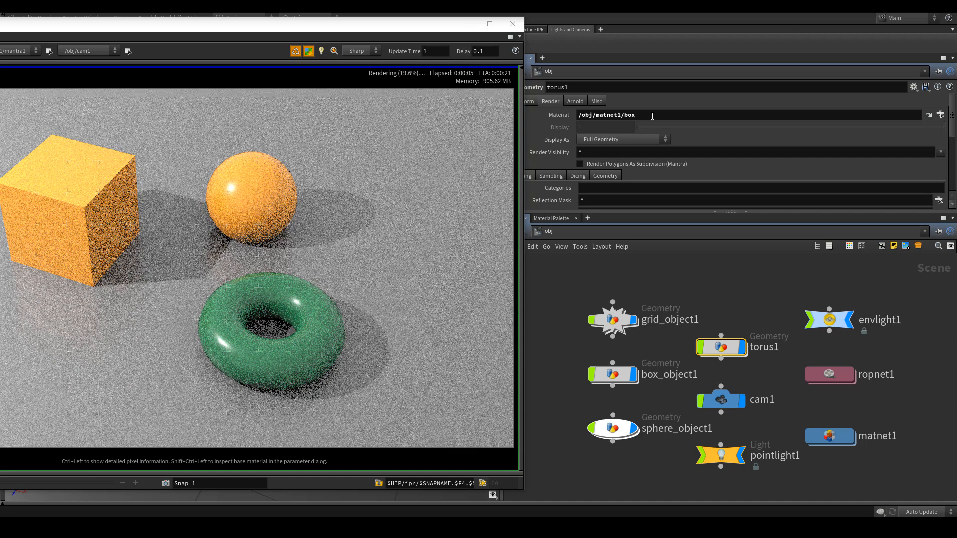
Move the render window to show the whole image, and render the scene with preview refinement turned off
drag(300, 24, 595, 31)
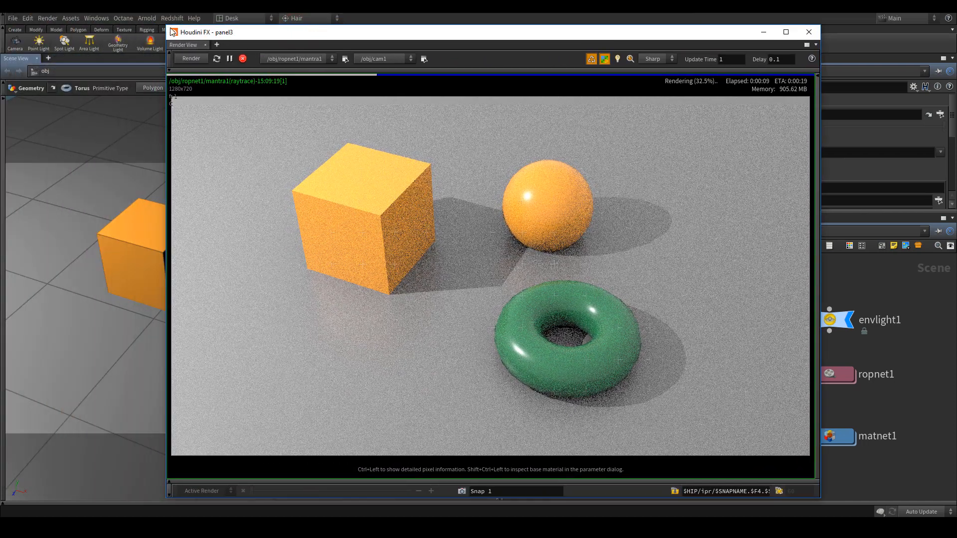
drag(166, 25, 149, 20)
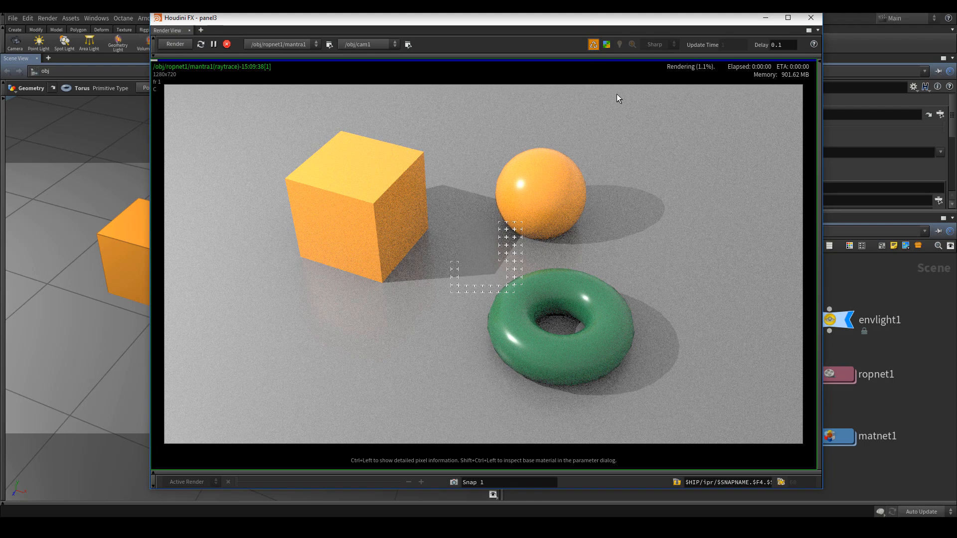
click(608, 45)
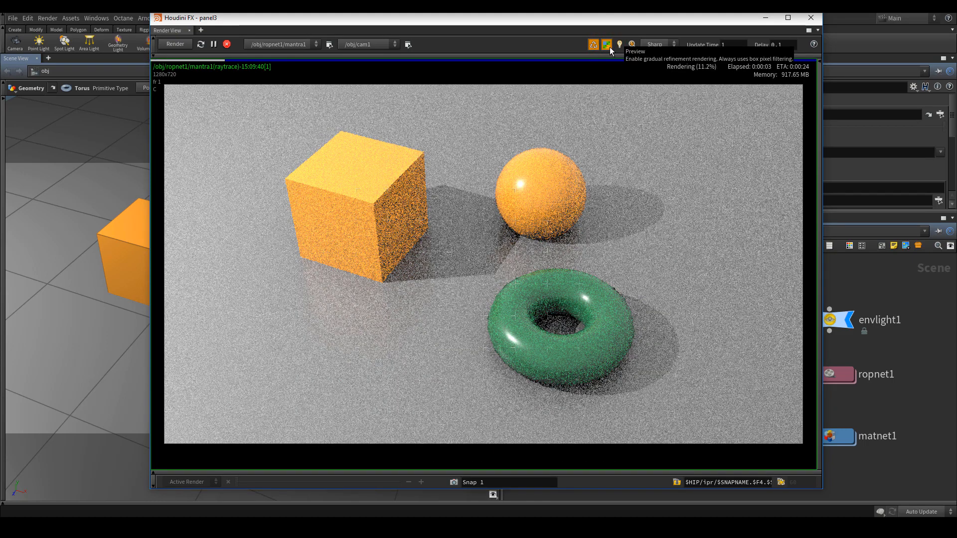
click(607, 44)
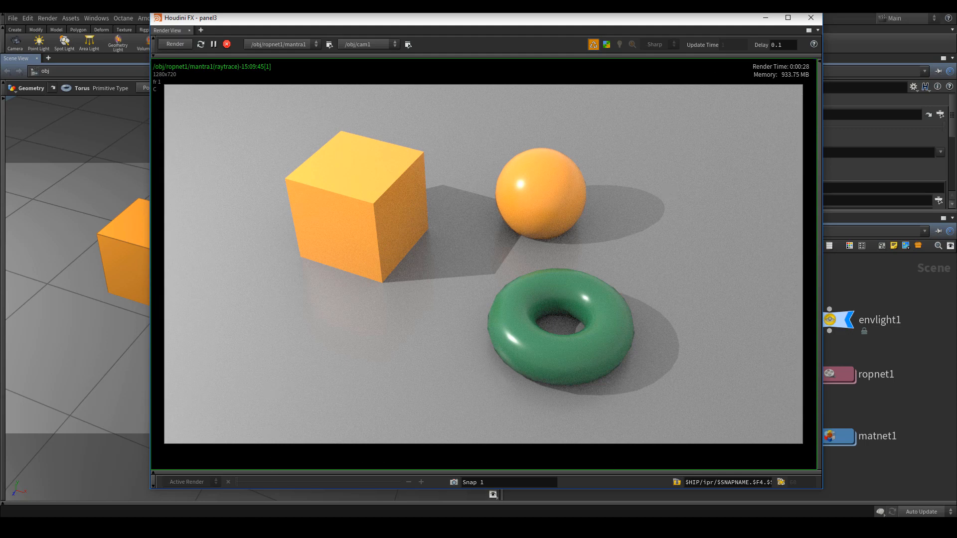
click(256, 526)
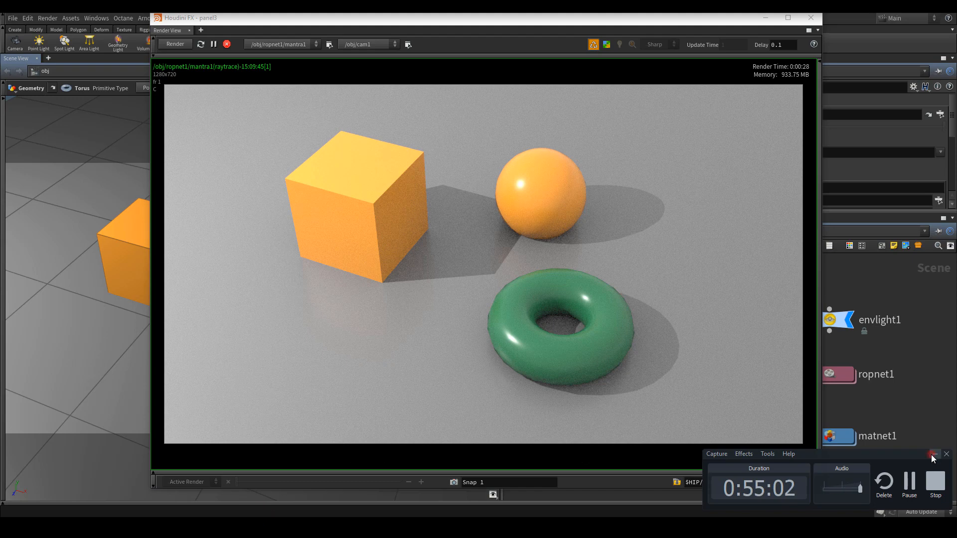
click(933, 455)
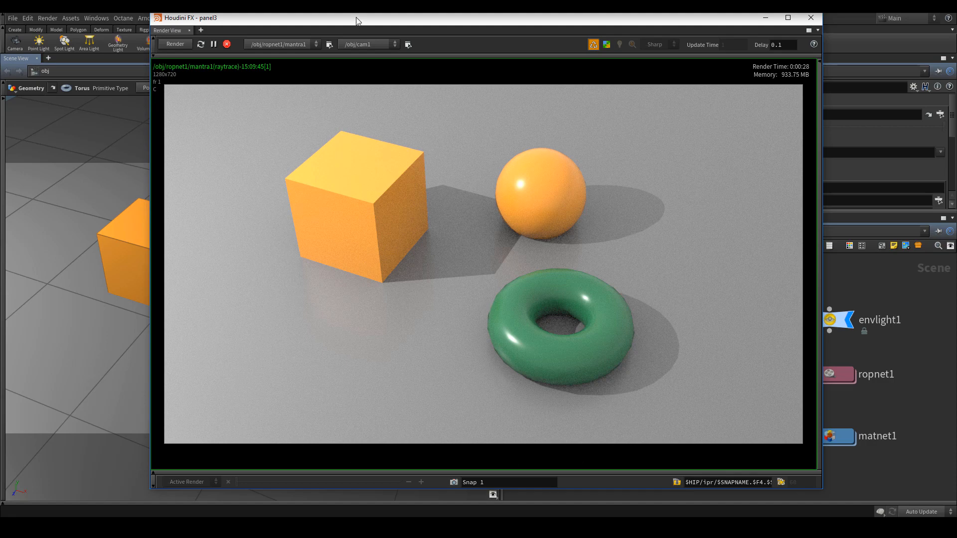
drag(356, 18, 350, 19)
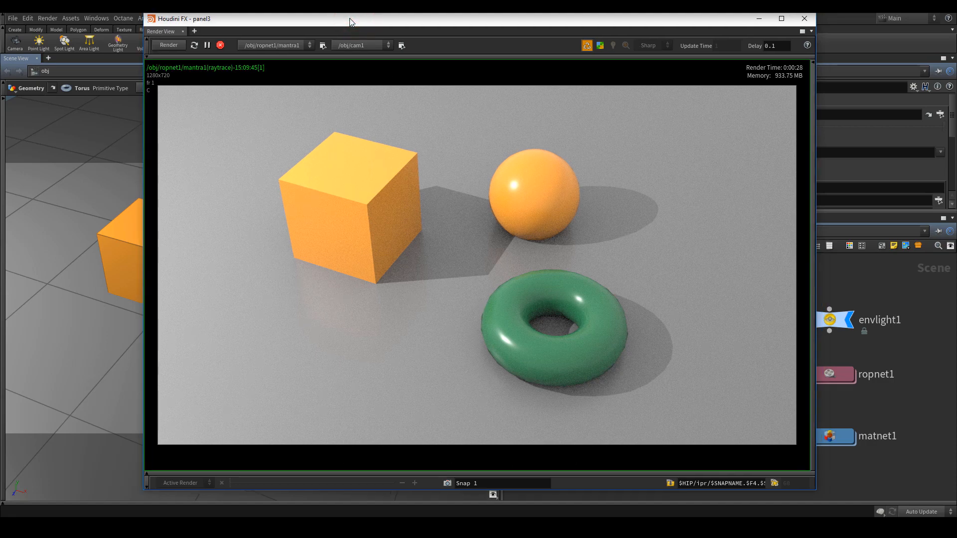
drag(266, 18, 259, 19)
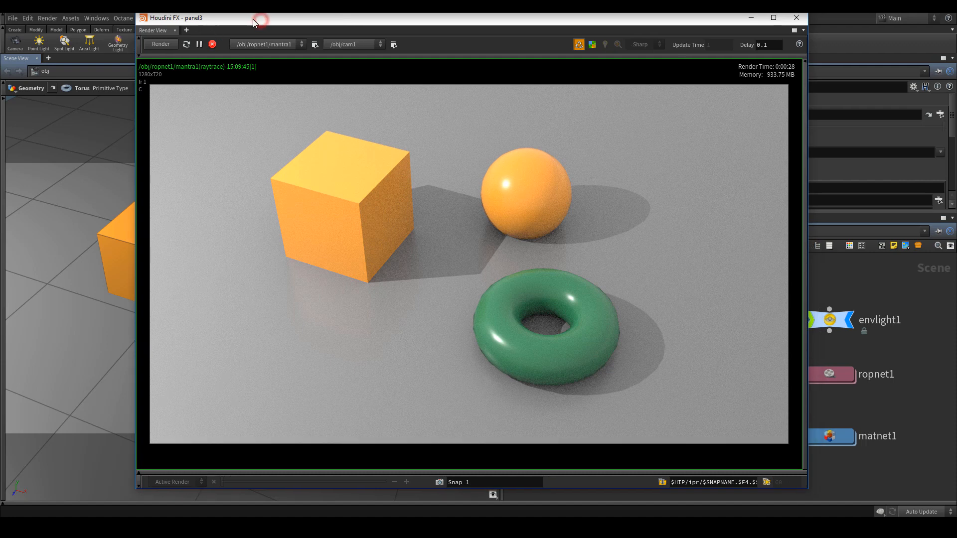